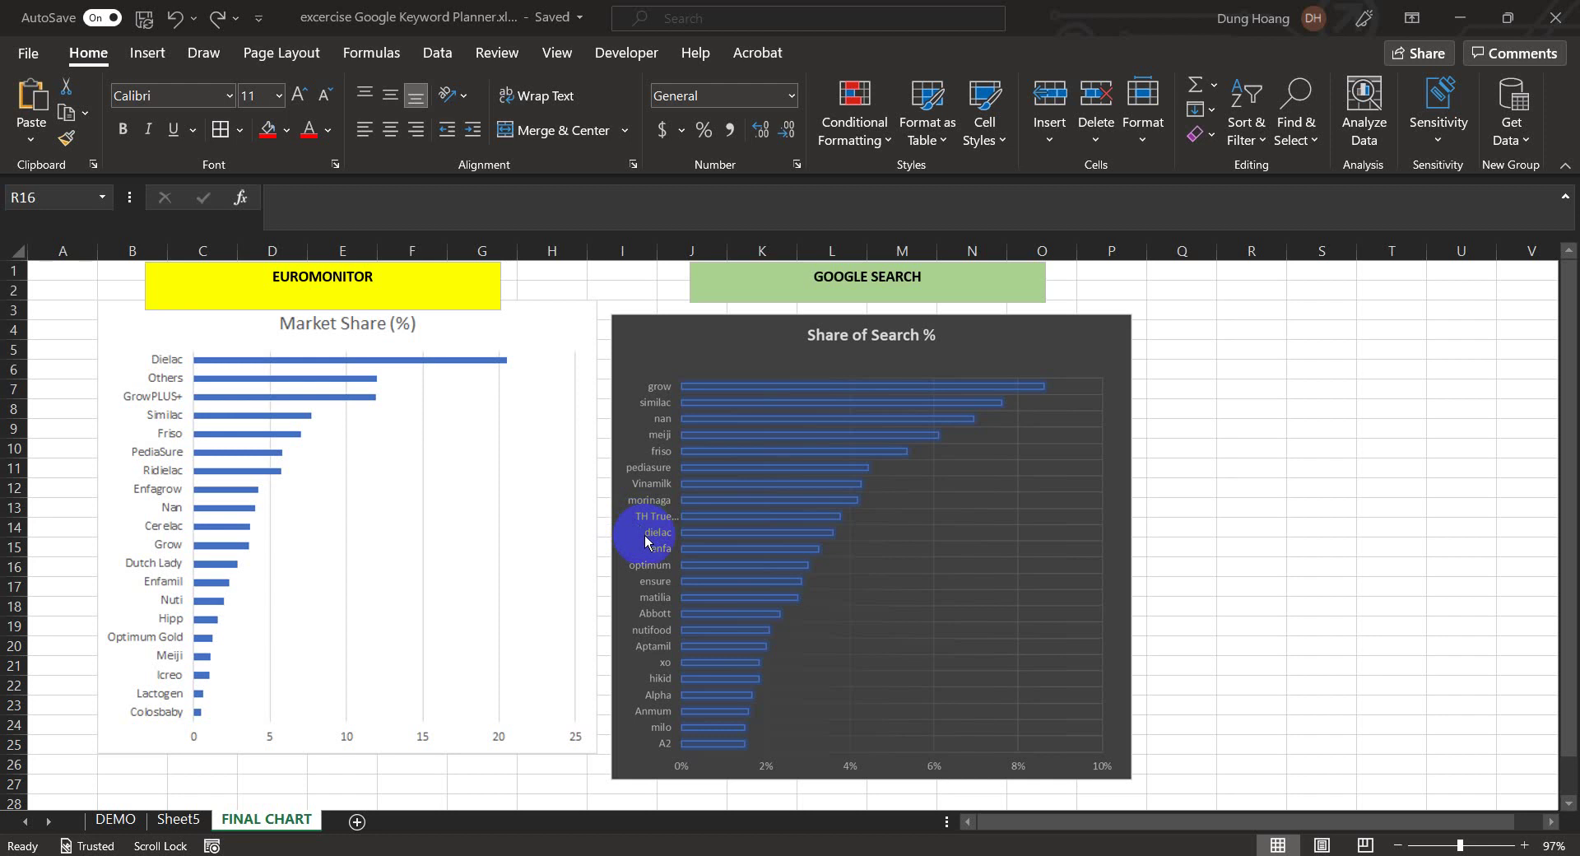
Switch to Google Ads in the browser and open the Discover new keywords form of Keyword Planner
key(alt+Tab)
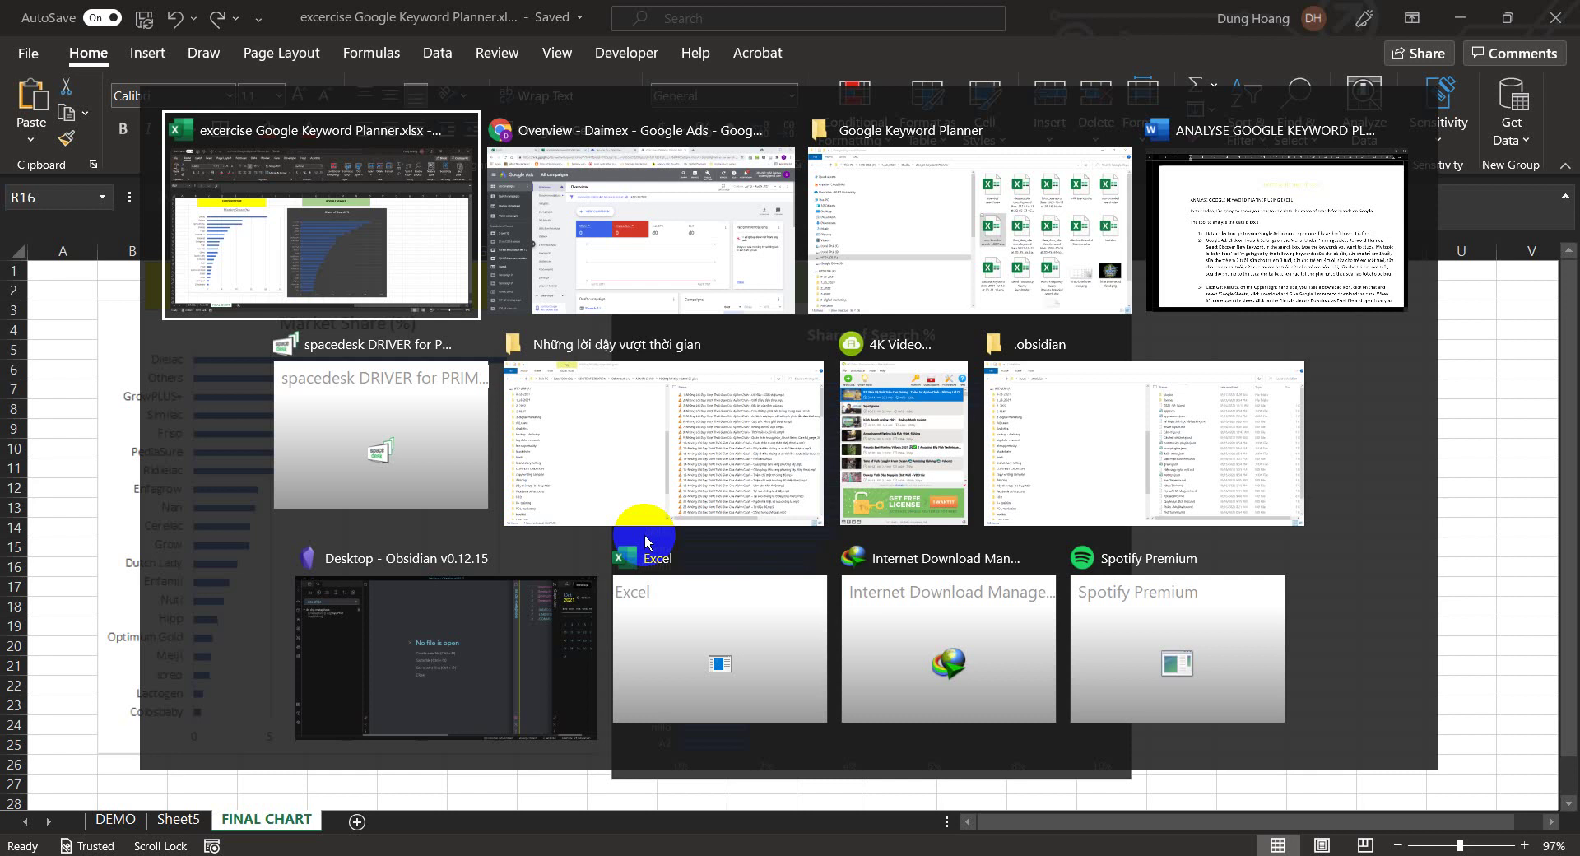
key(alt+Tab)
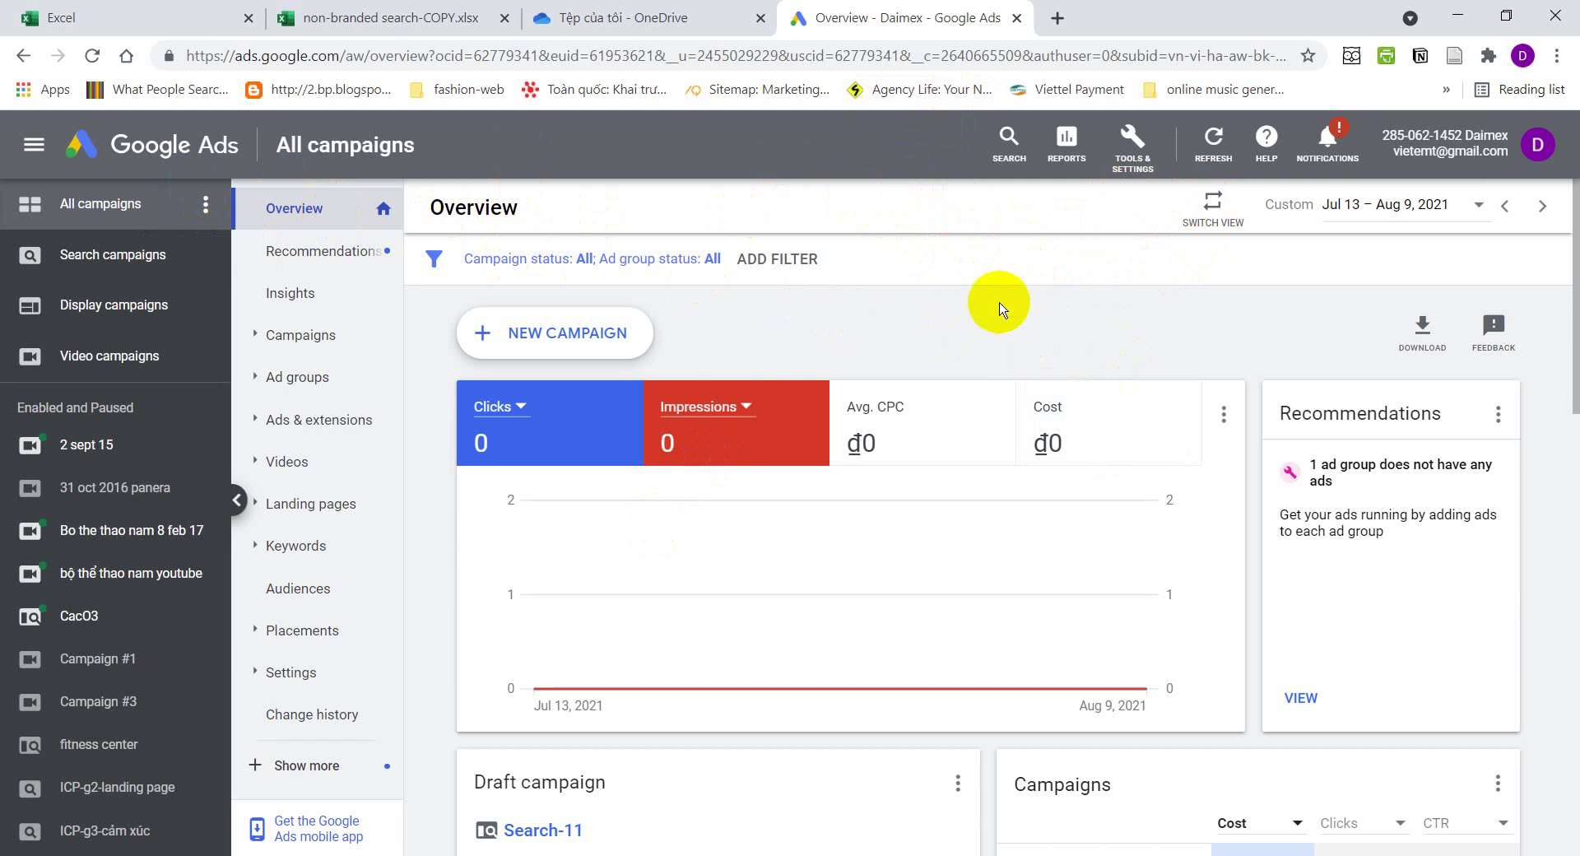
click(1138, 164)
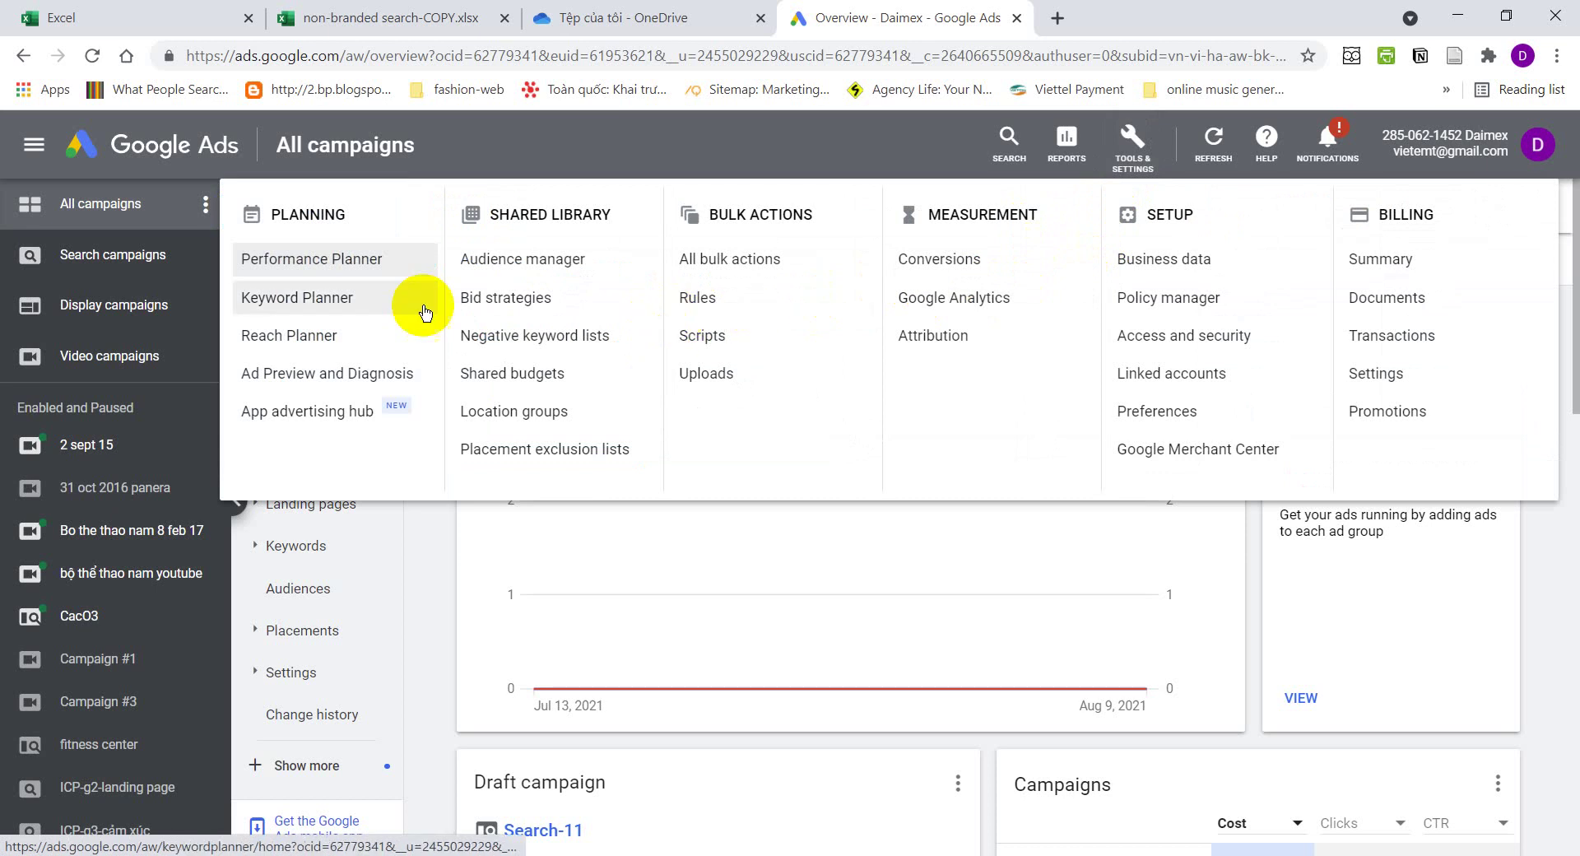
click(318, 305)
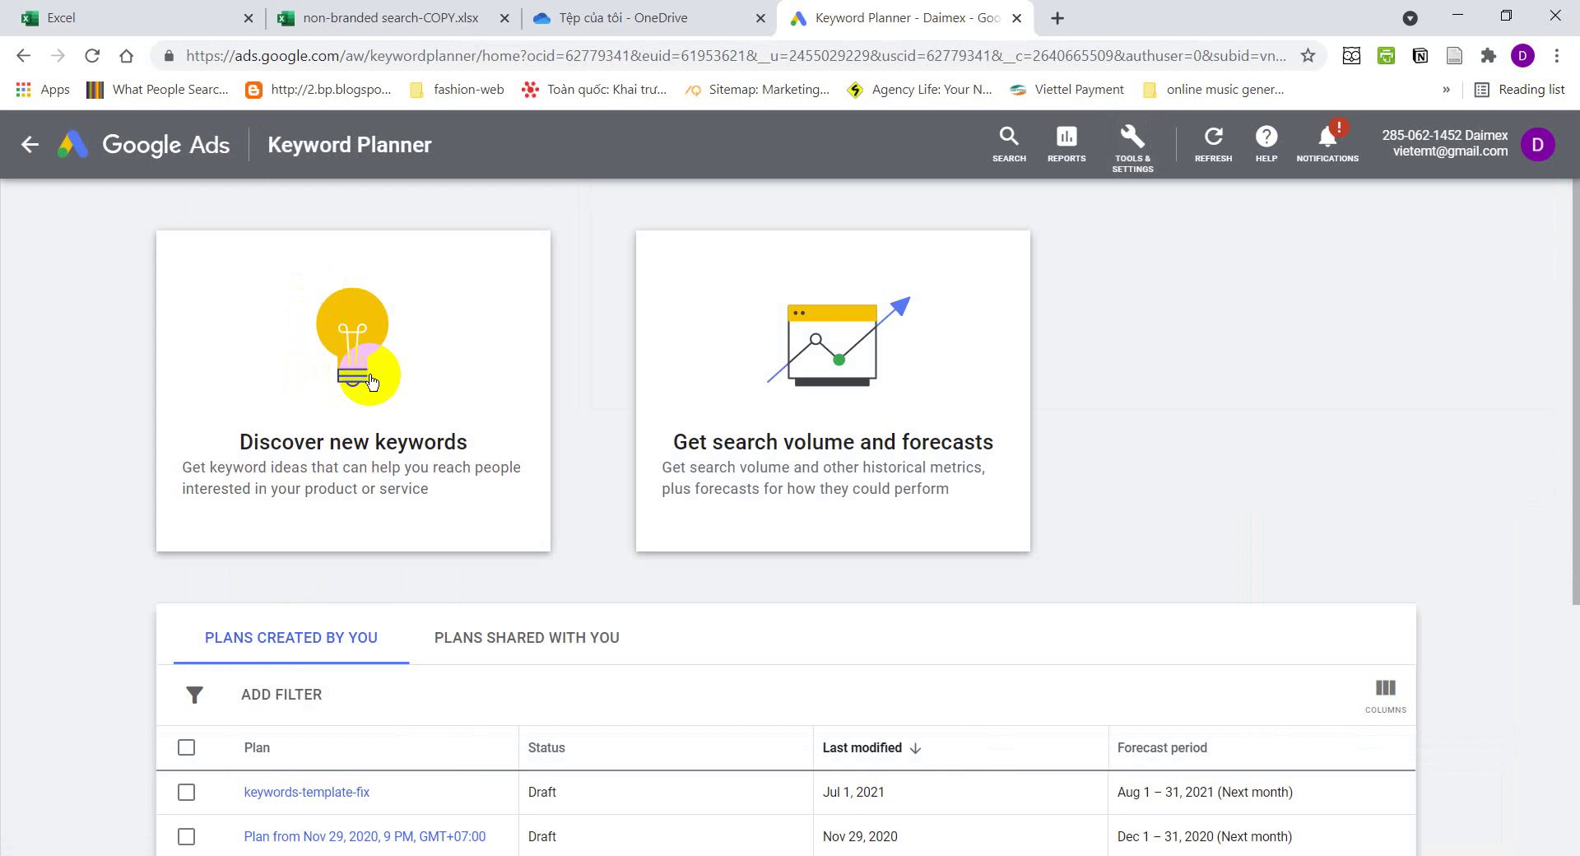
click(370, 381)
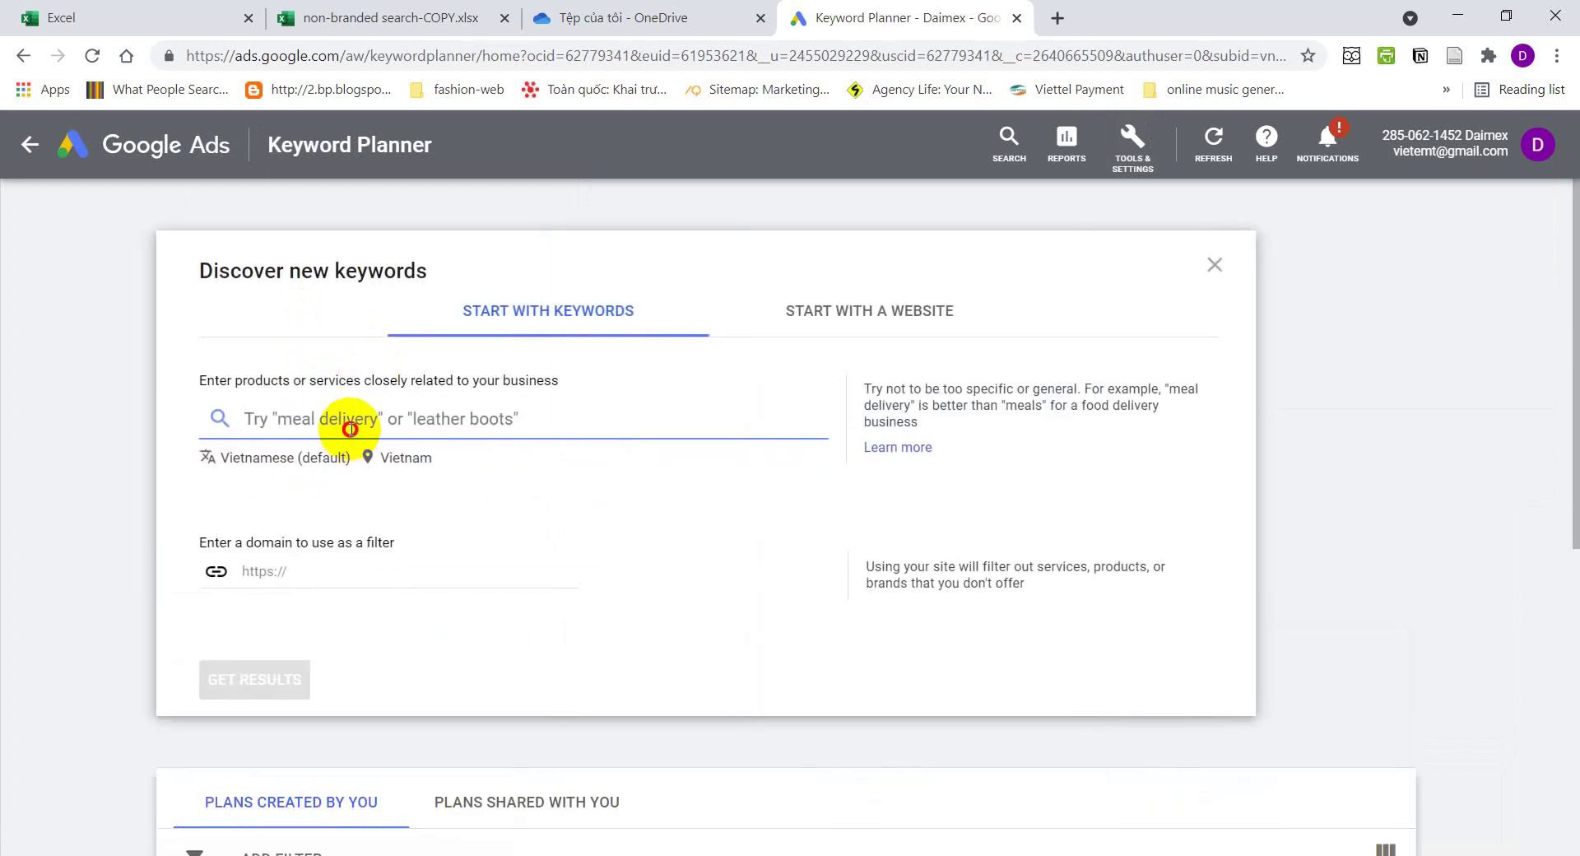
Paste the list of milk keywords from the ANALYSE GOOGLE KEYWORD PL... Word document into the products or services field
key(super+v)
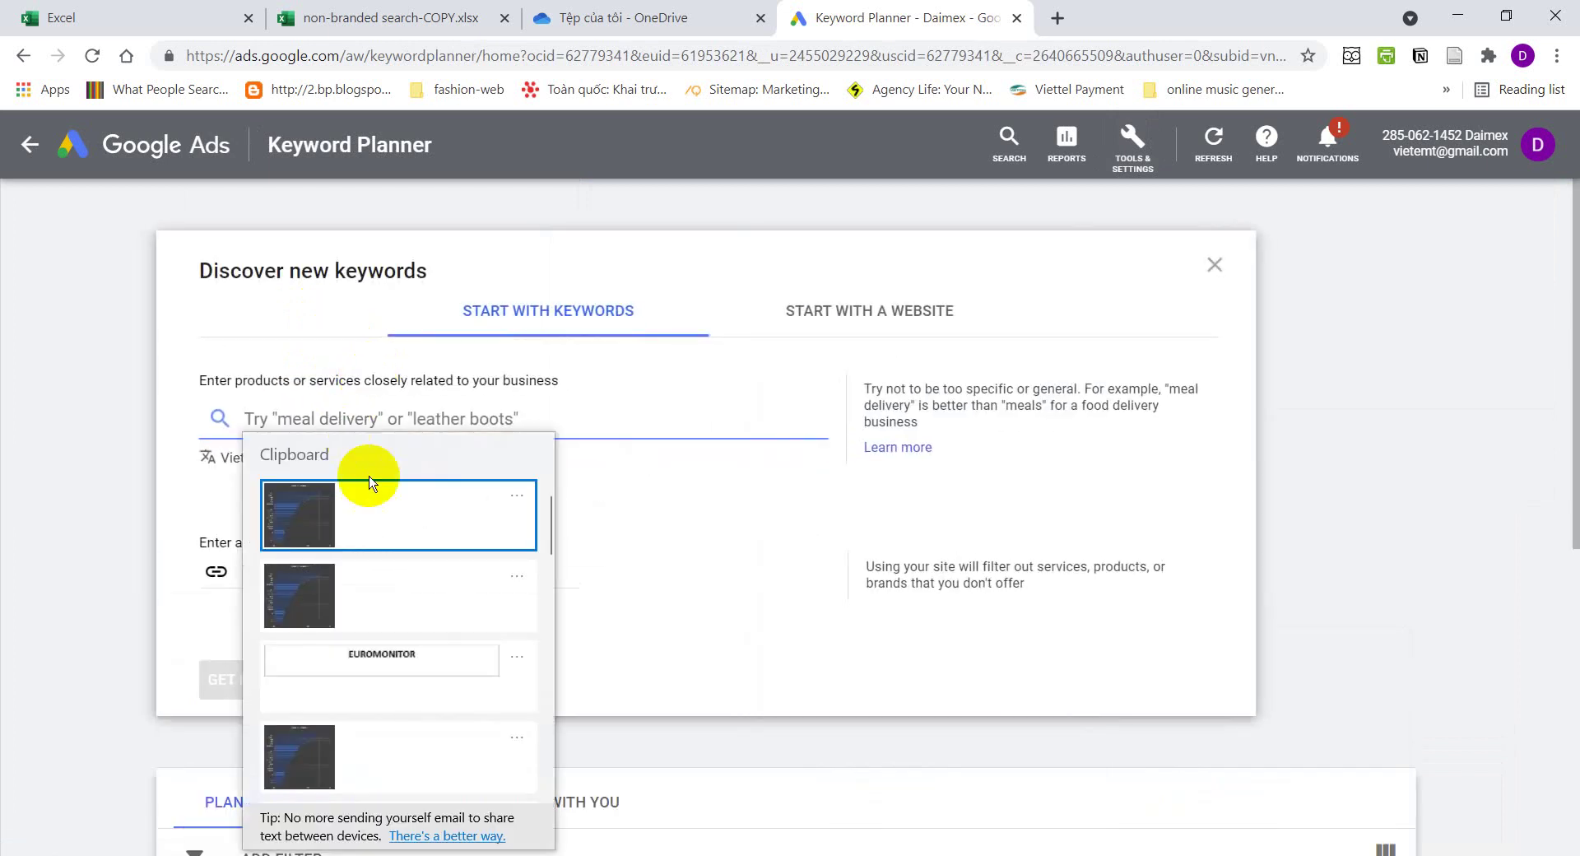
click(661, 429)
key(alt+Tab)
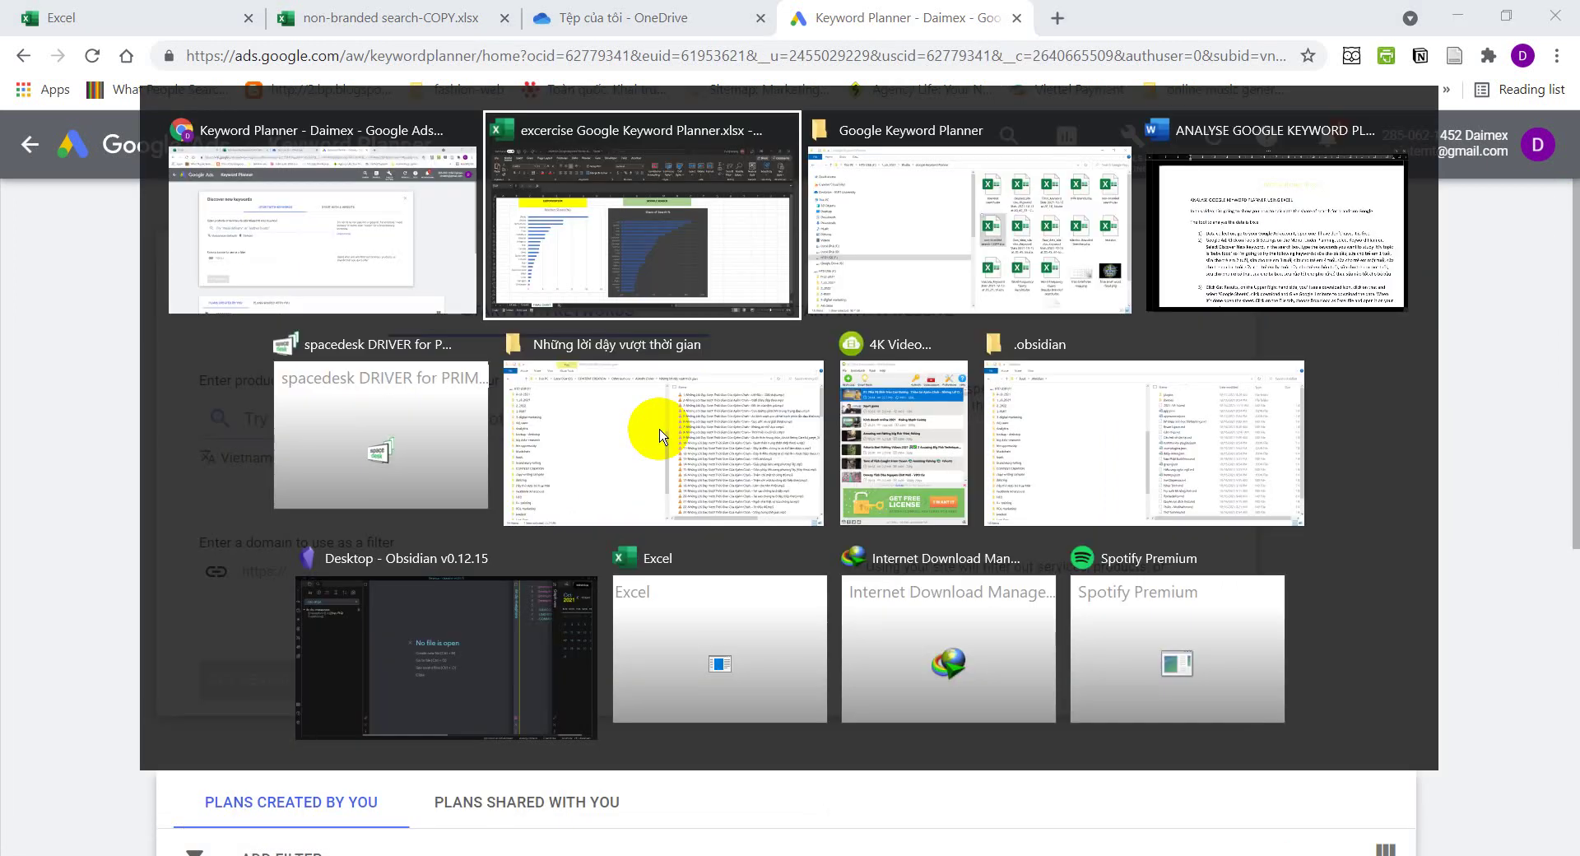
key(alt+Tab)
key(Escape)
key(alt+Tab)
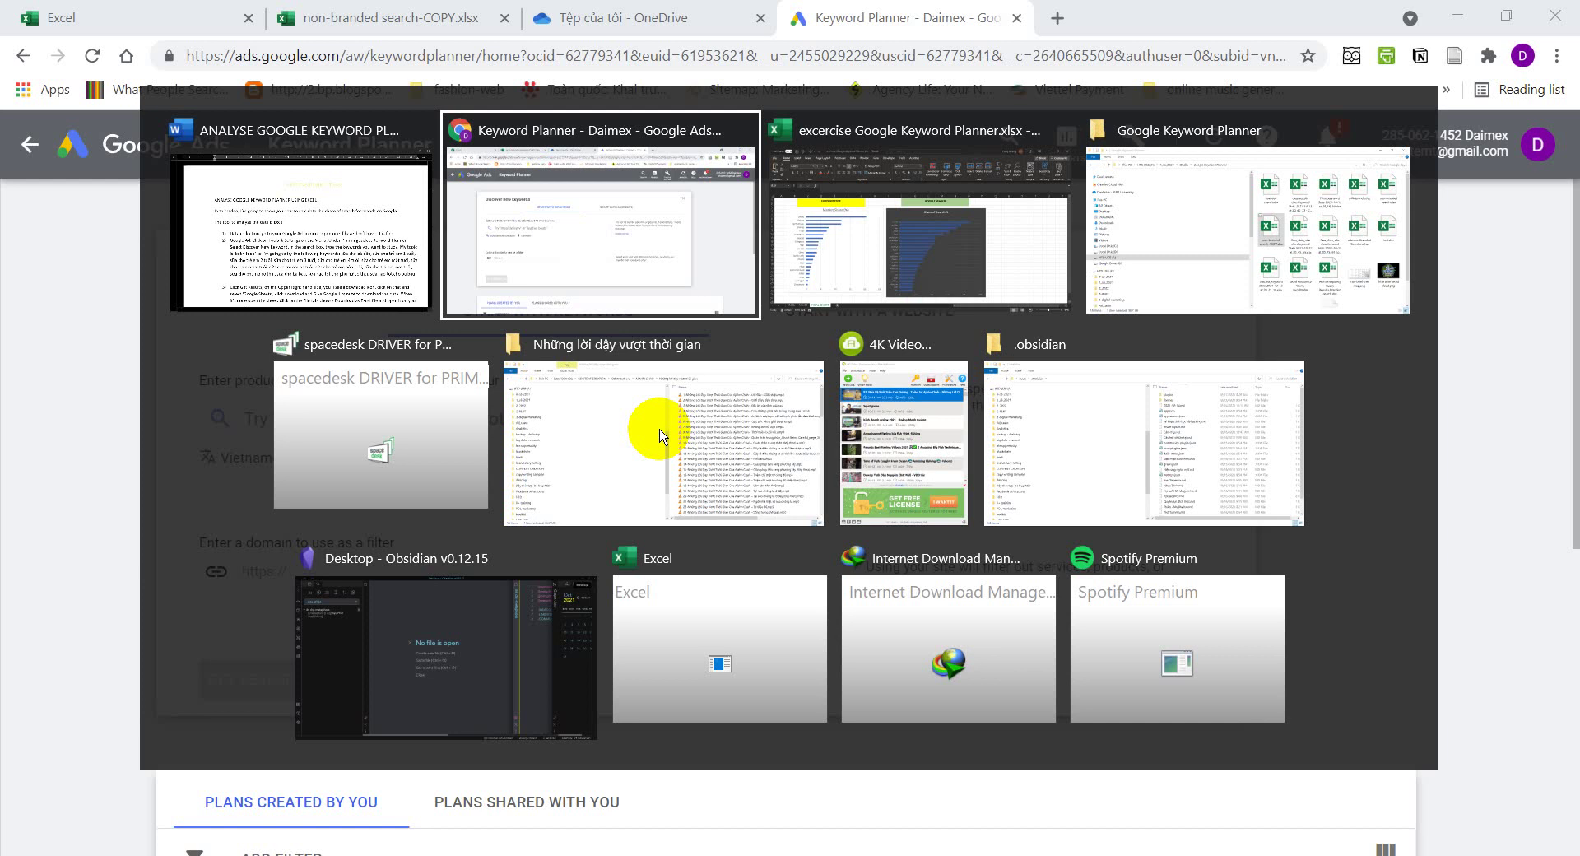
key(alt+Tab)
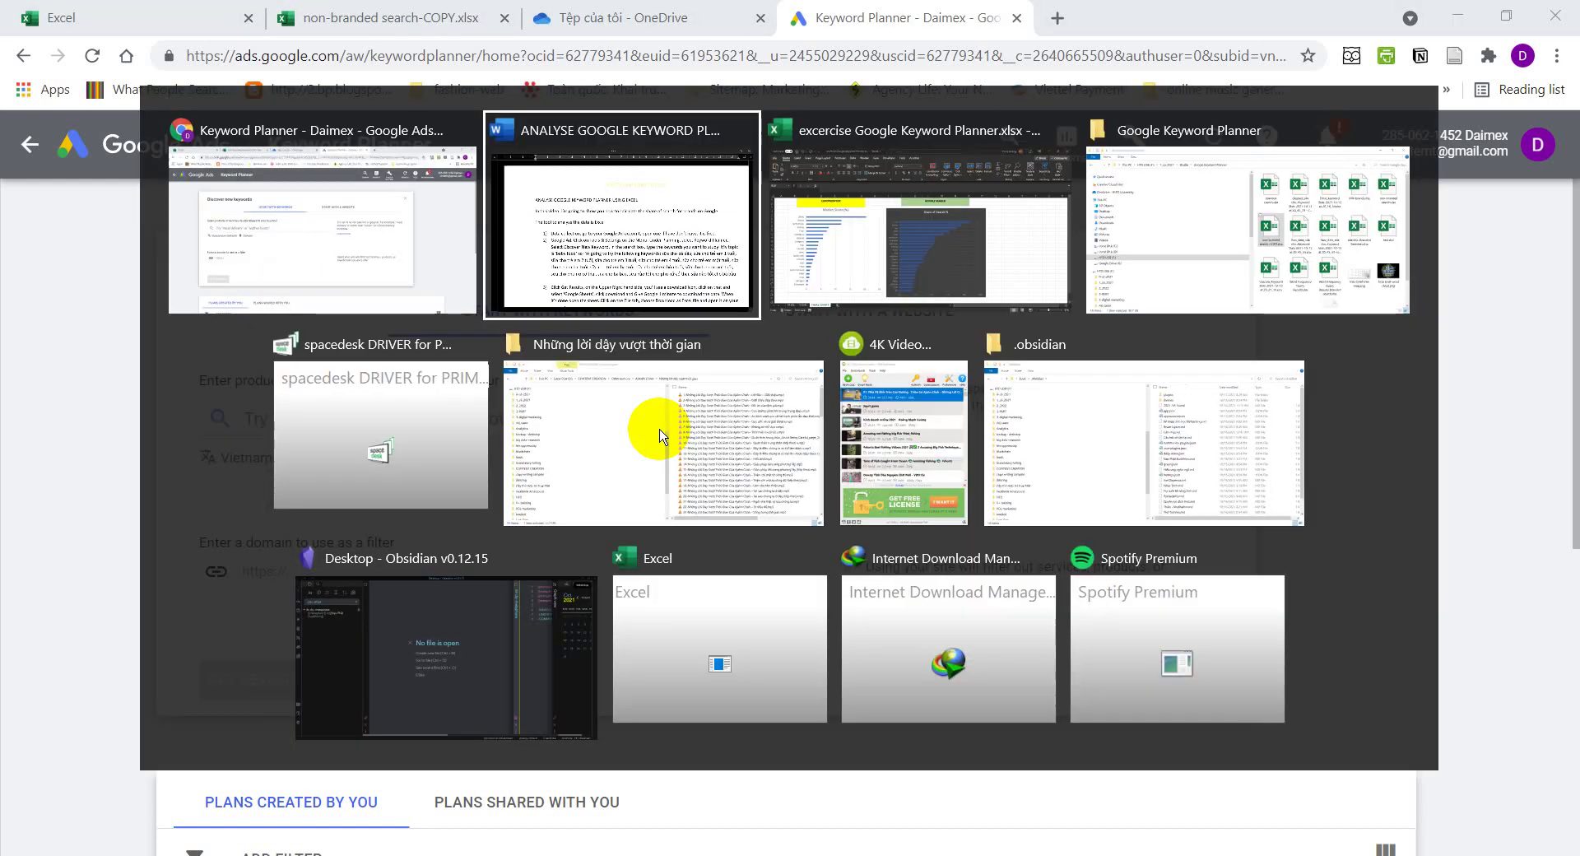
key(Escape)
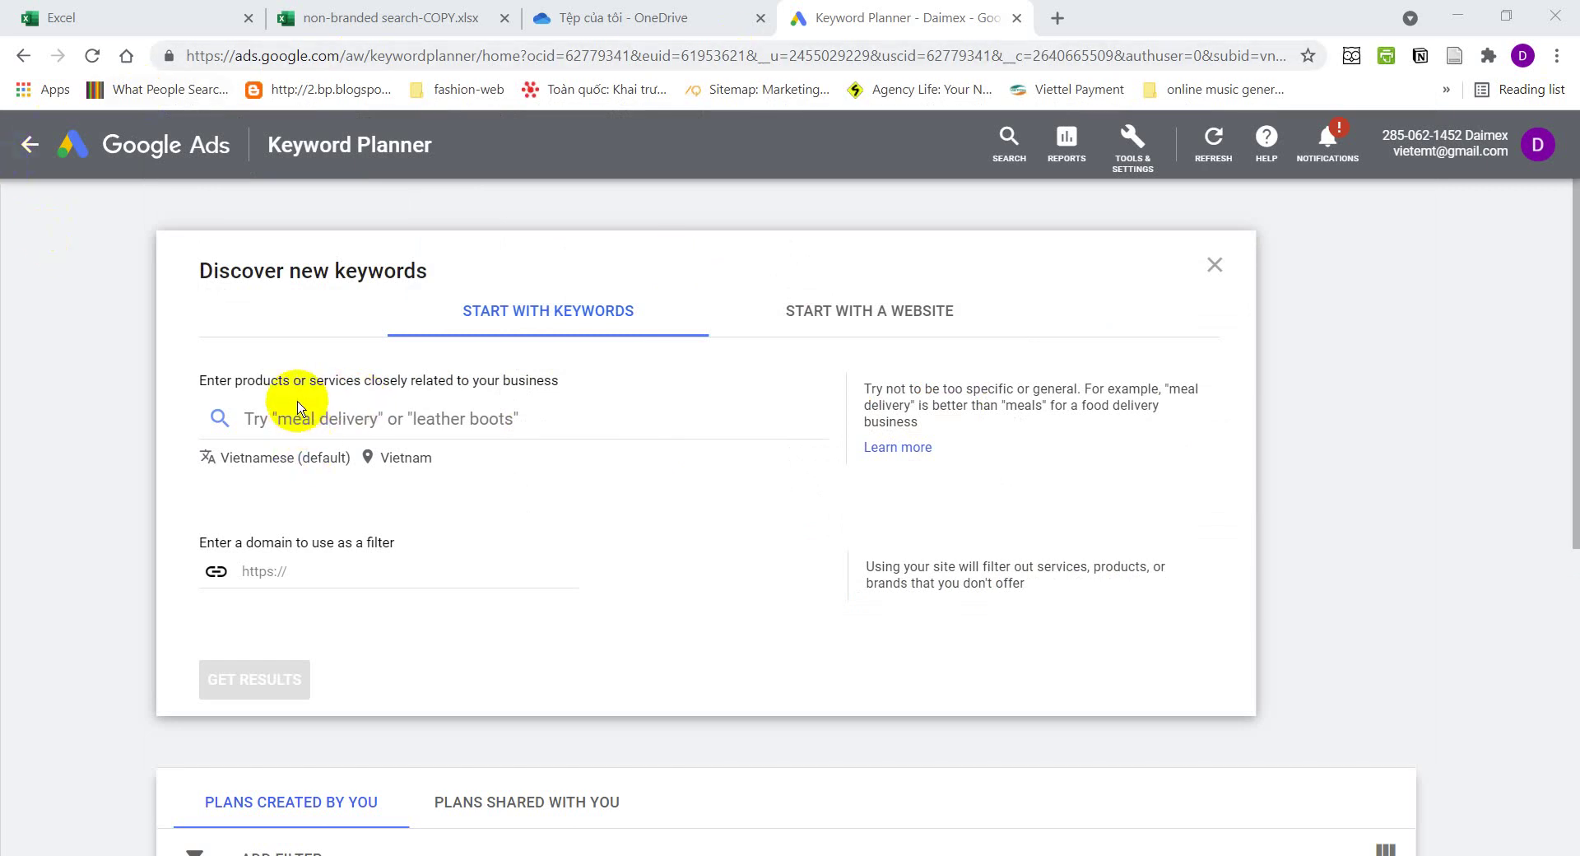
click(257, 416)
key(ctrl+v)
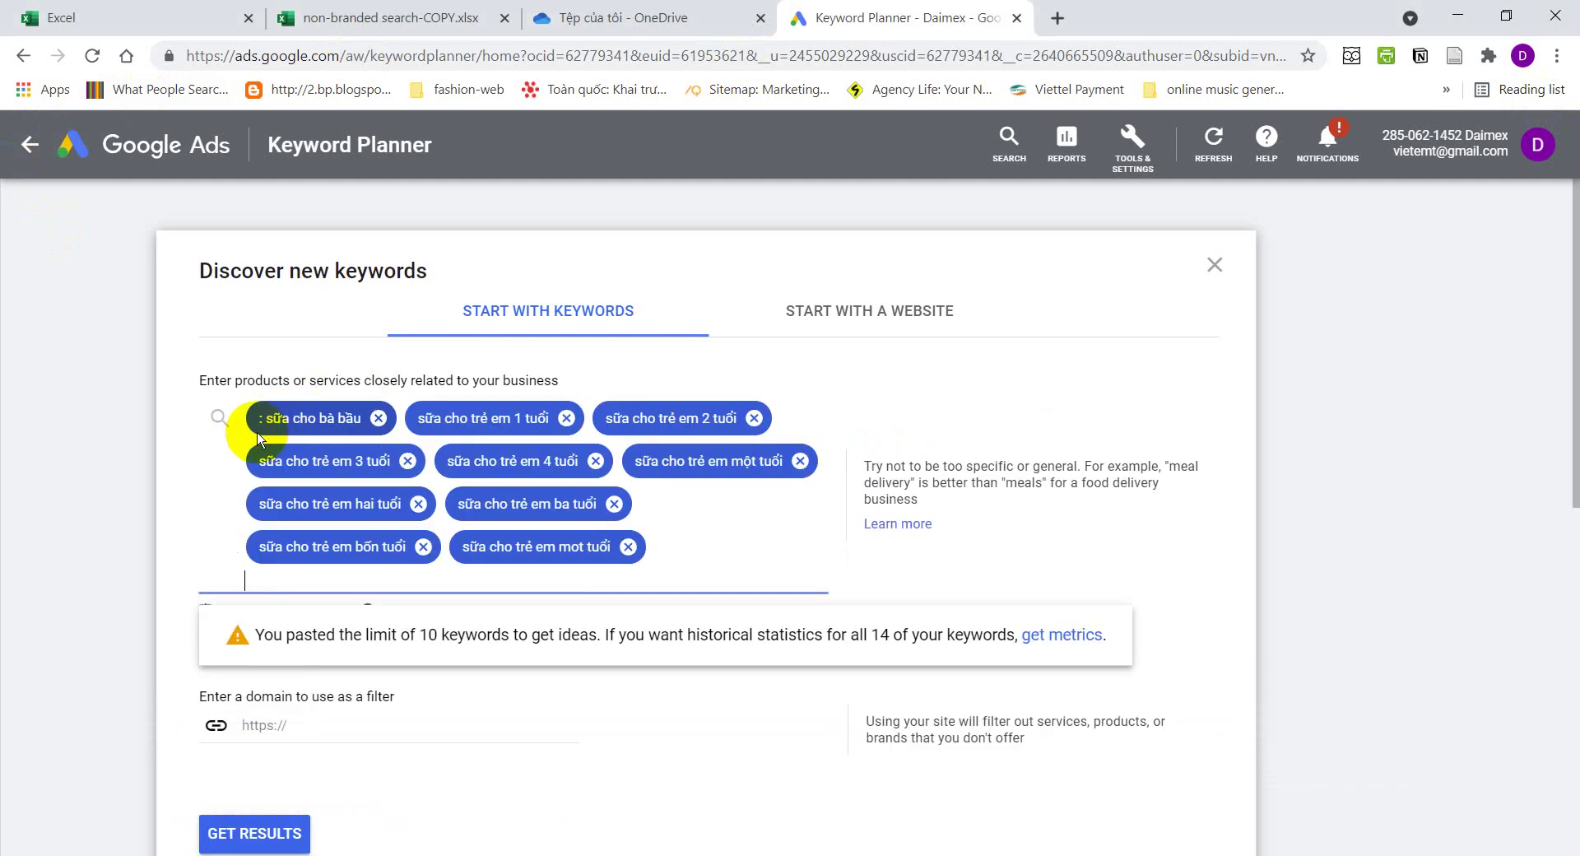
Remove the stray colon from the first keyword so it reads "sữa cho bà bầu" and add it back to the list
click(259, 429)
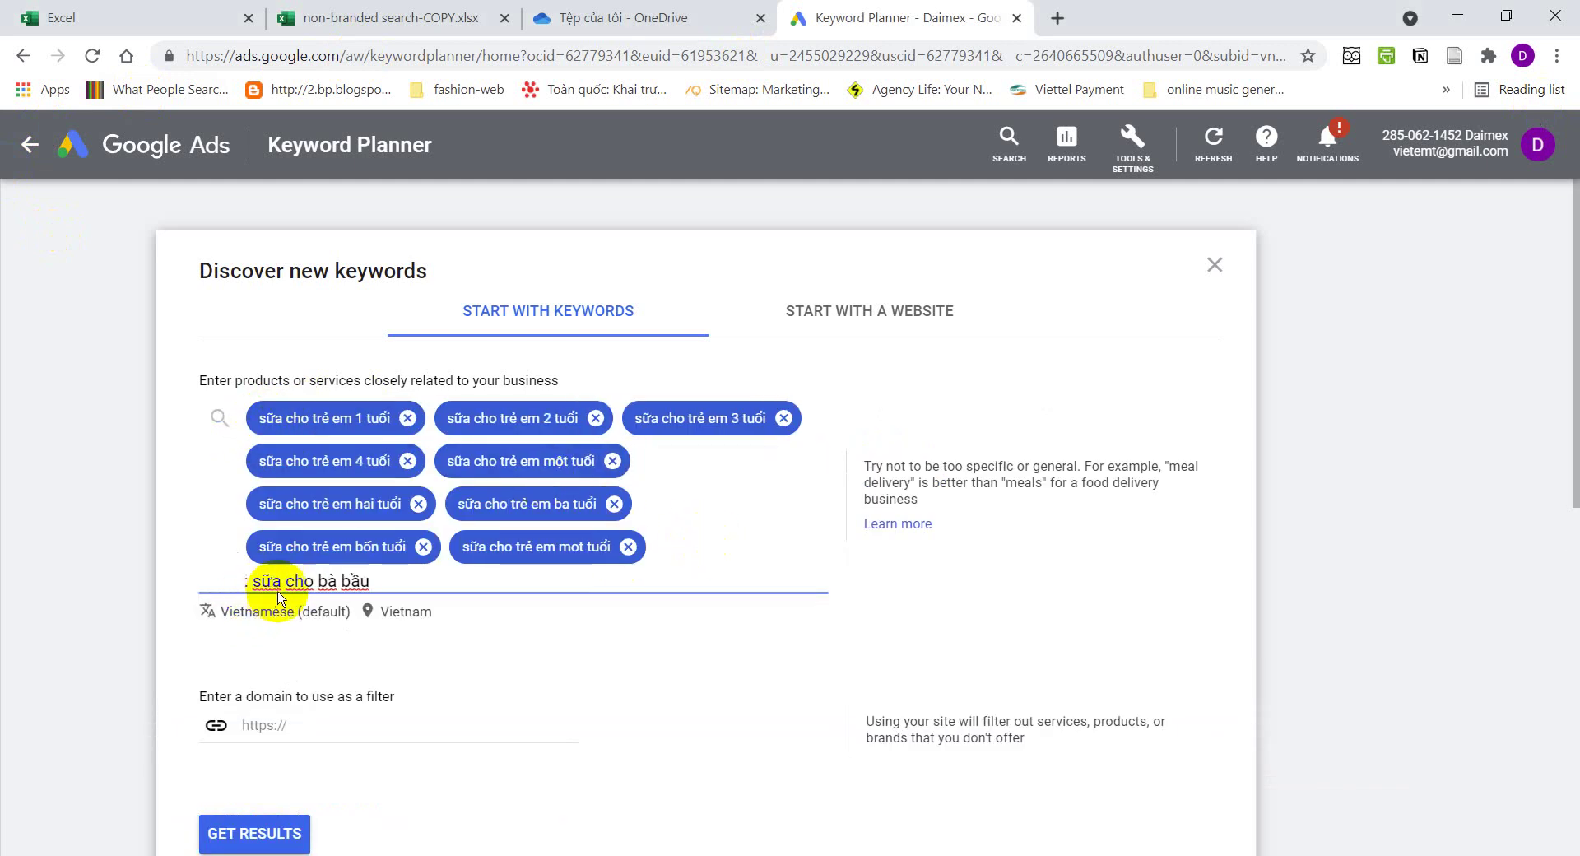
click(254, 581)
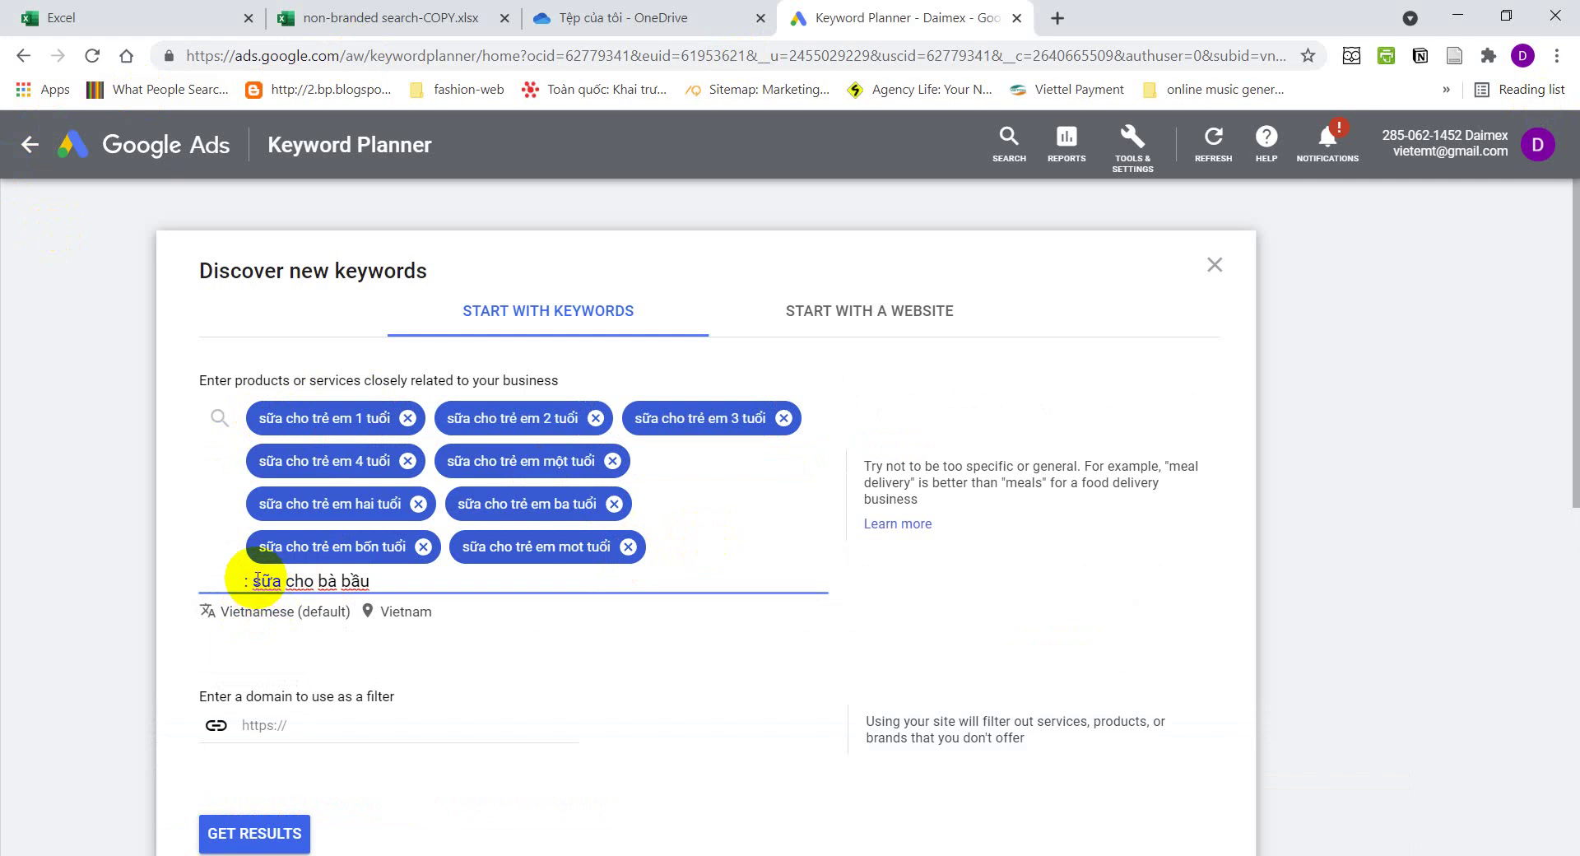
key(BackSpace)
key(BackSpace)
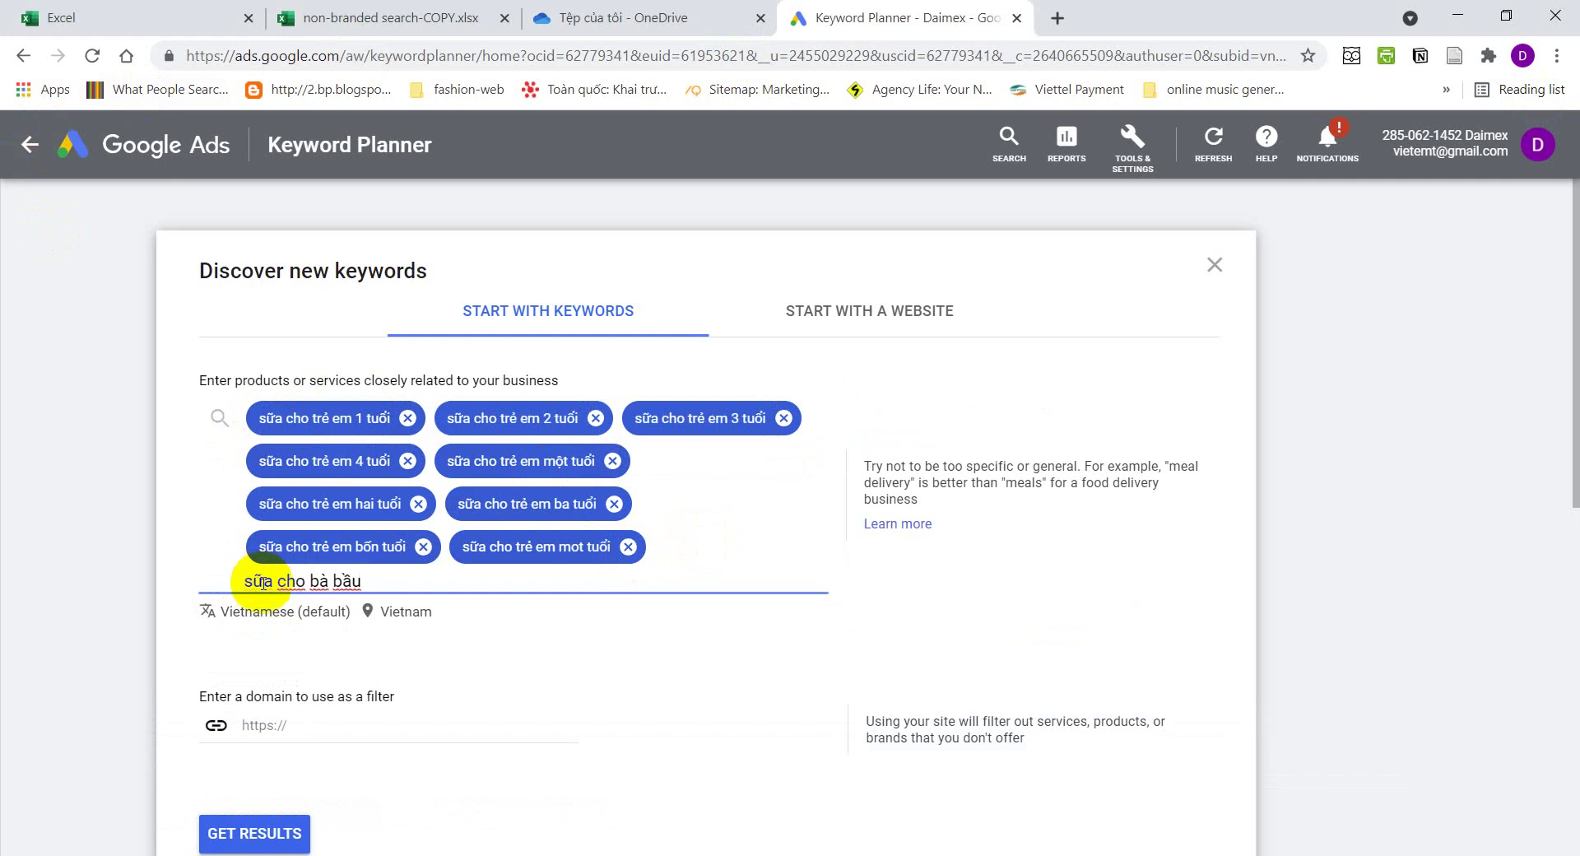
click(484, 581)
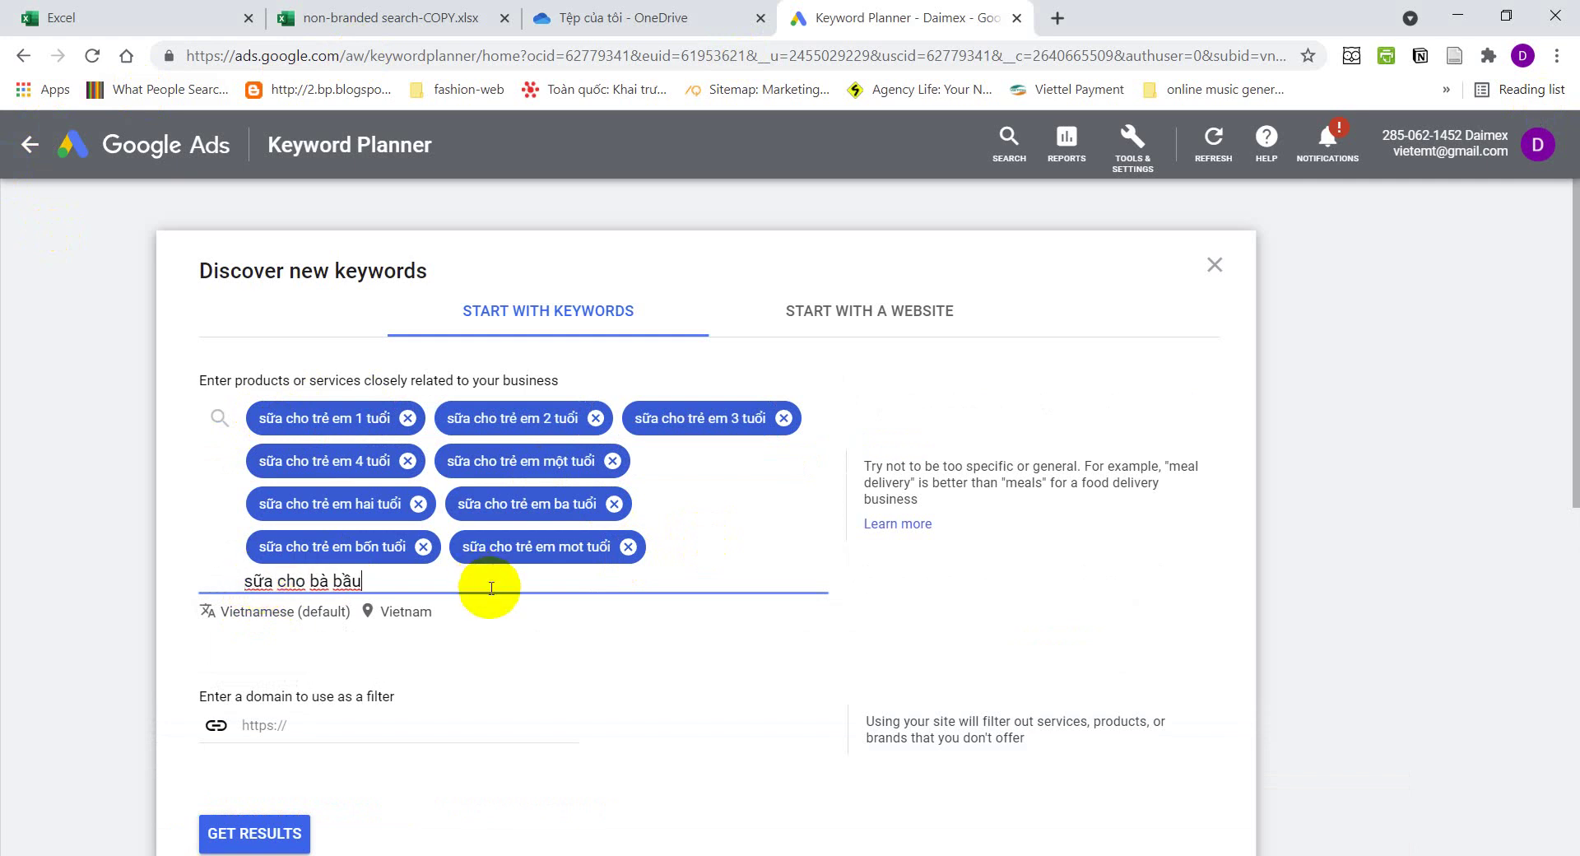
key(Return)
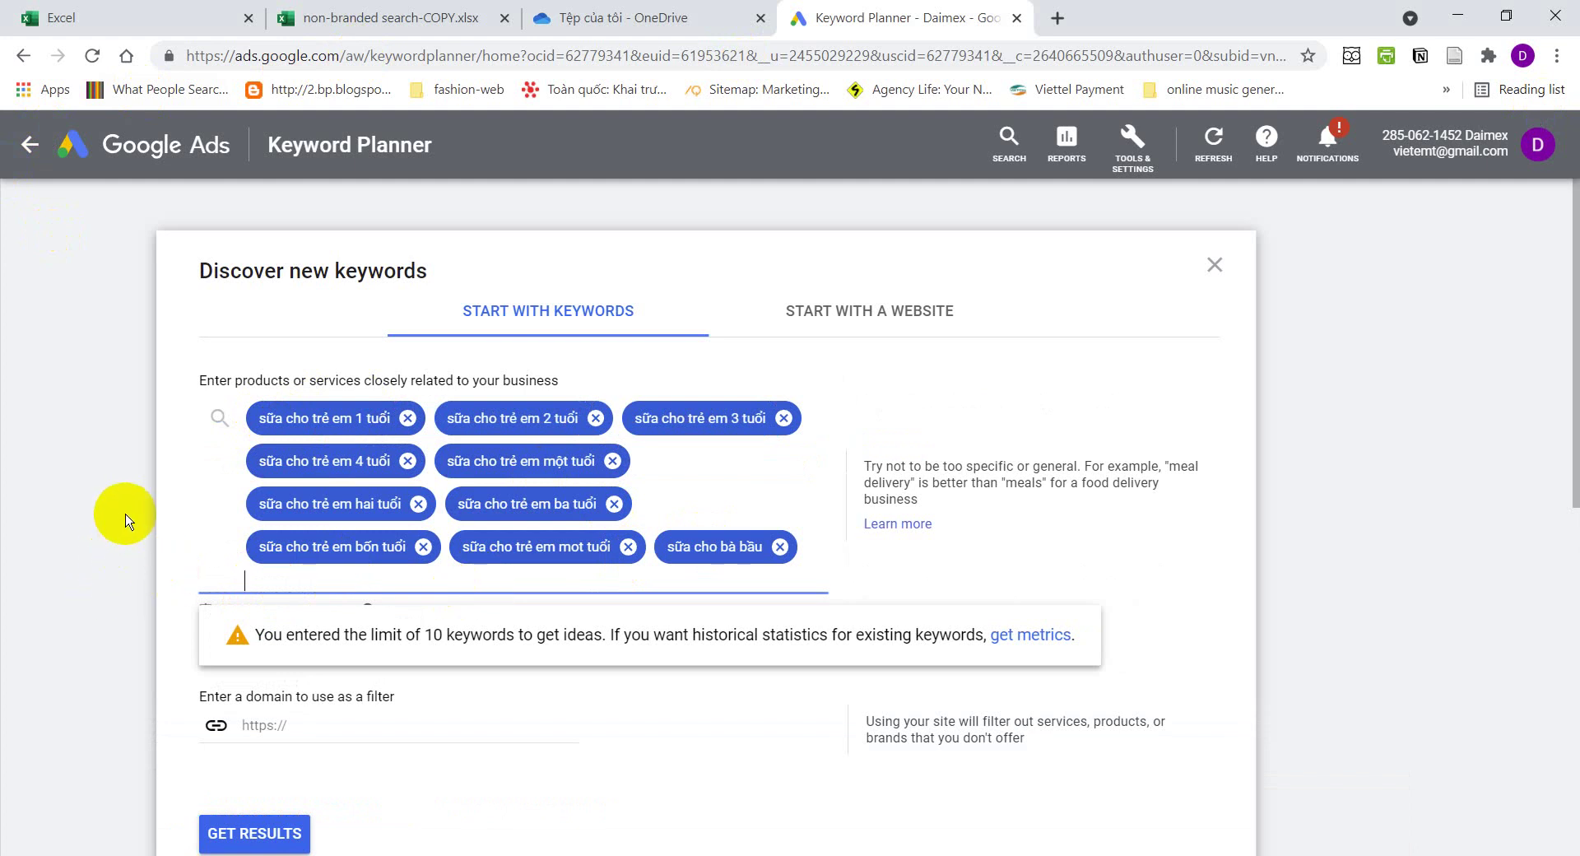
Get the keyword ideas and export them to Google Sheets in My Drive as "Keyword Stats 2021-10-17 at 12_08_11"
click(164, 583)
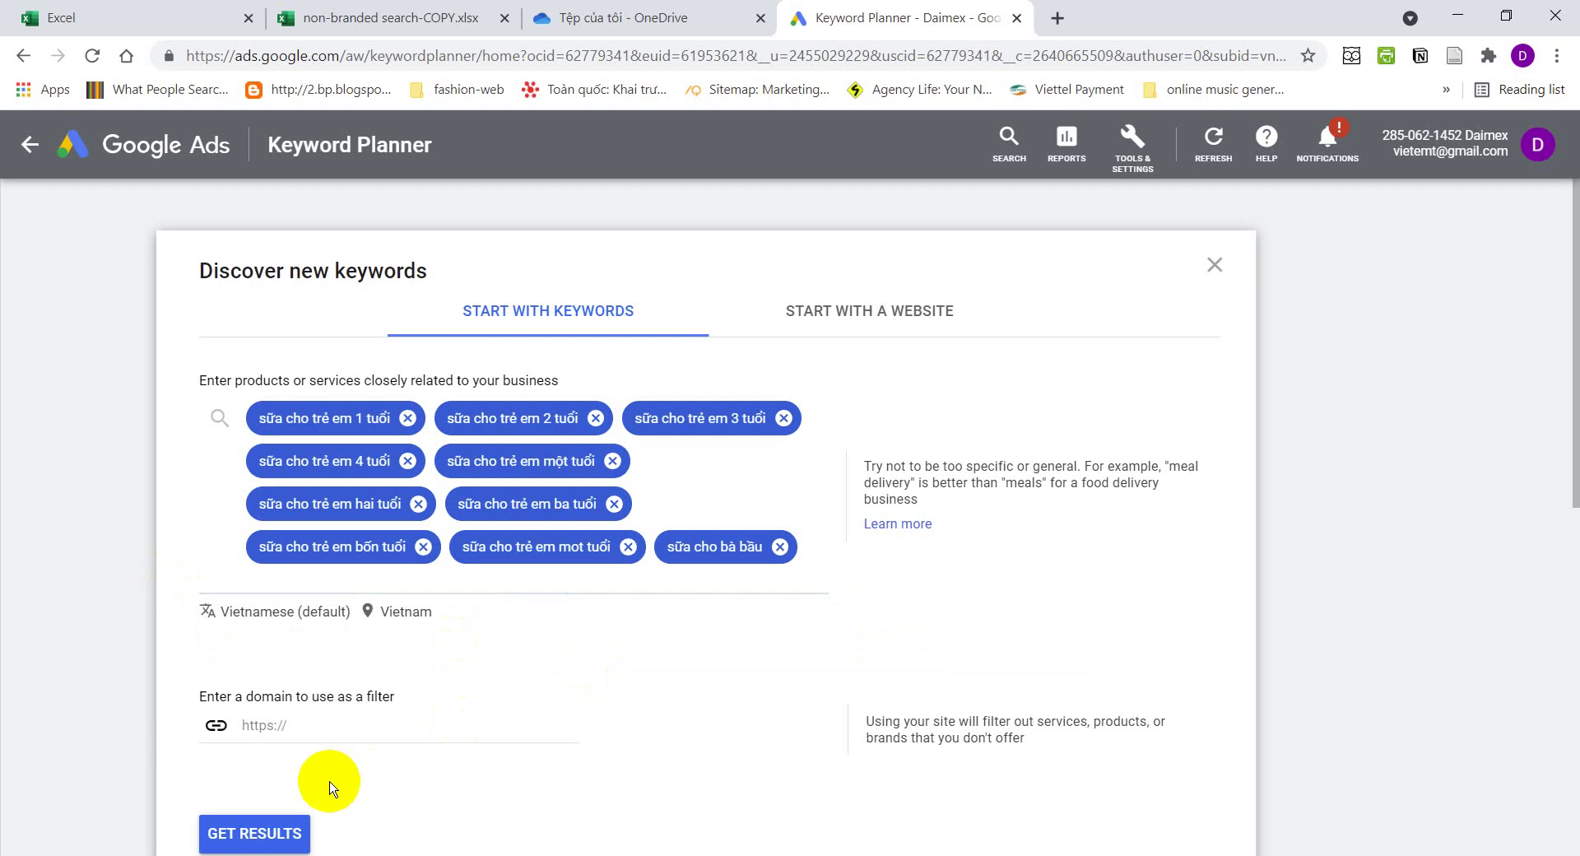
click(239, 842)
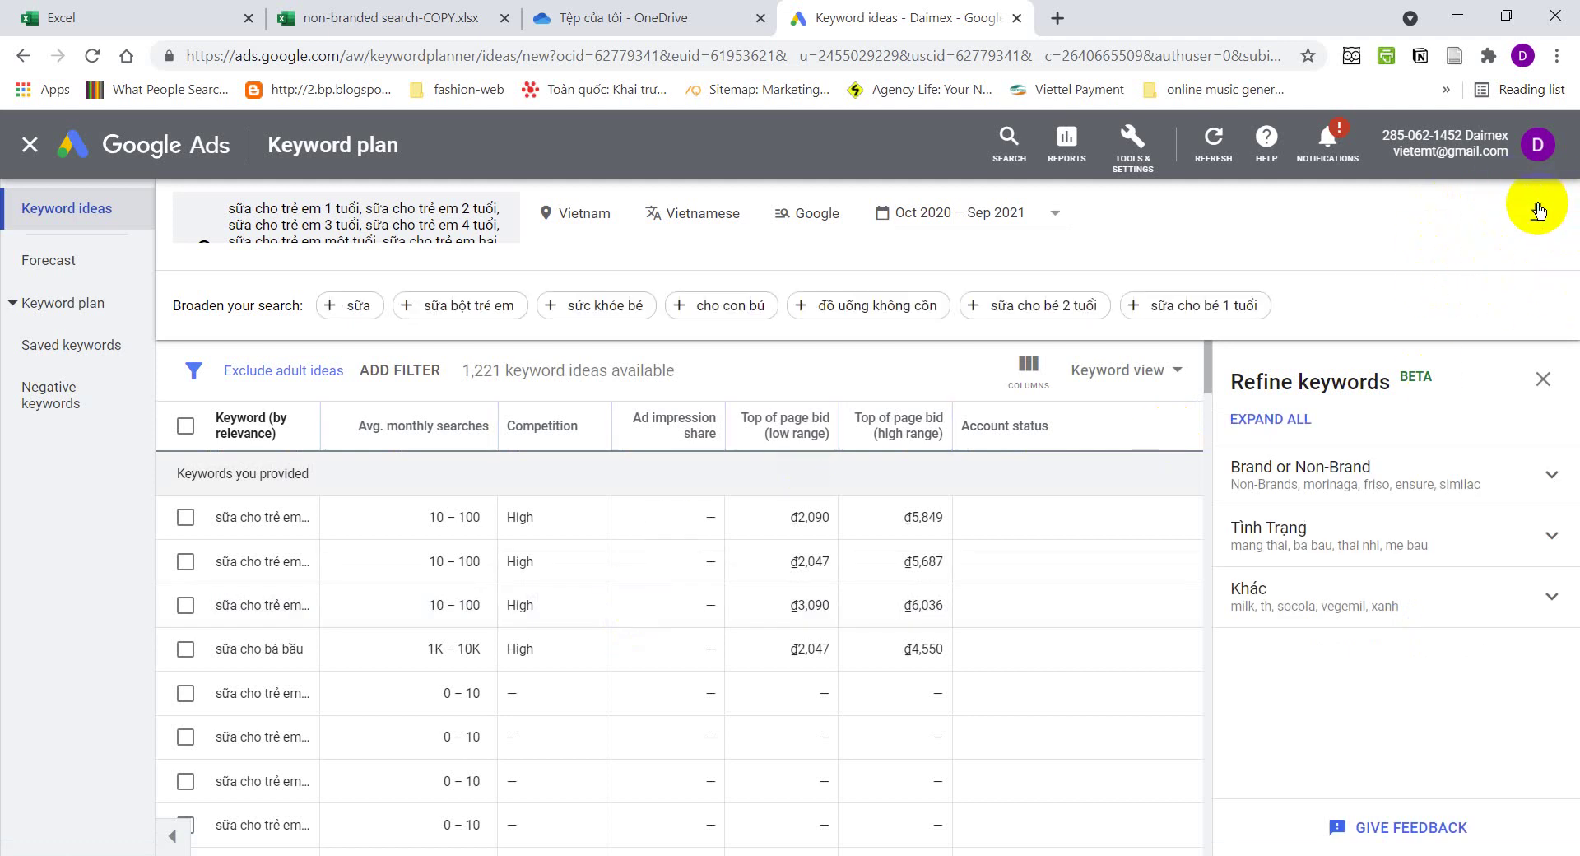
click(1537, 212)
click(1483, 280)
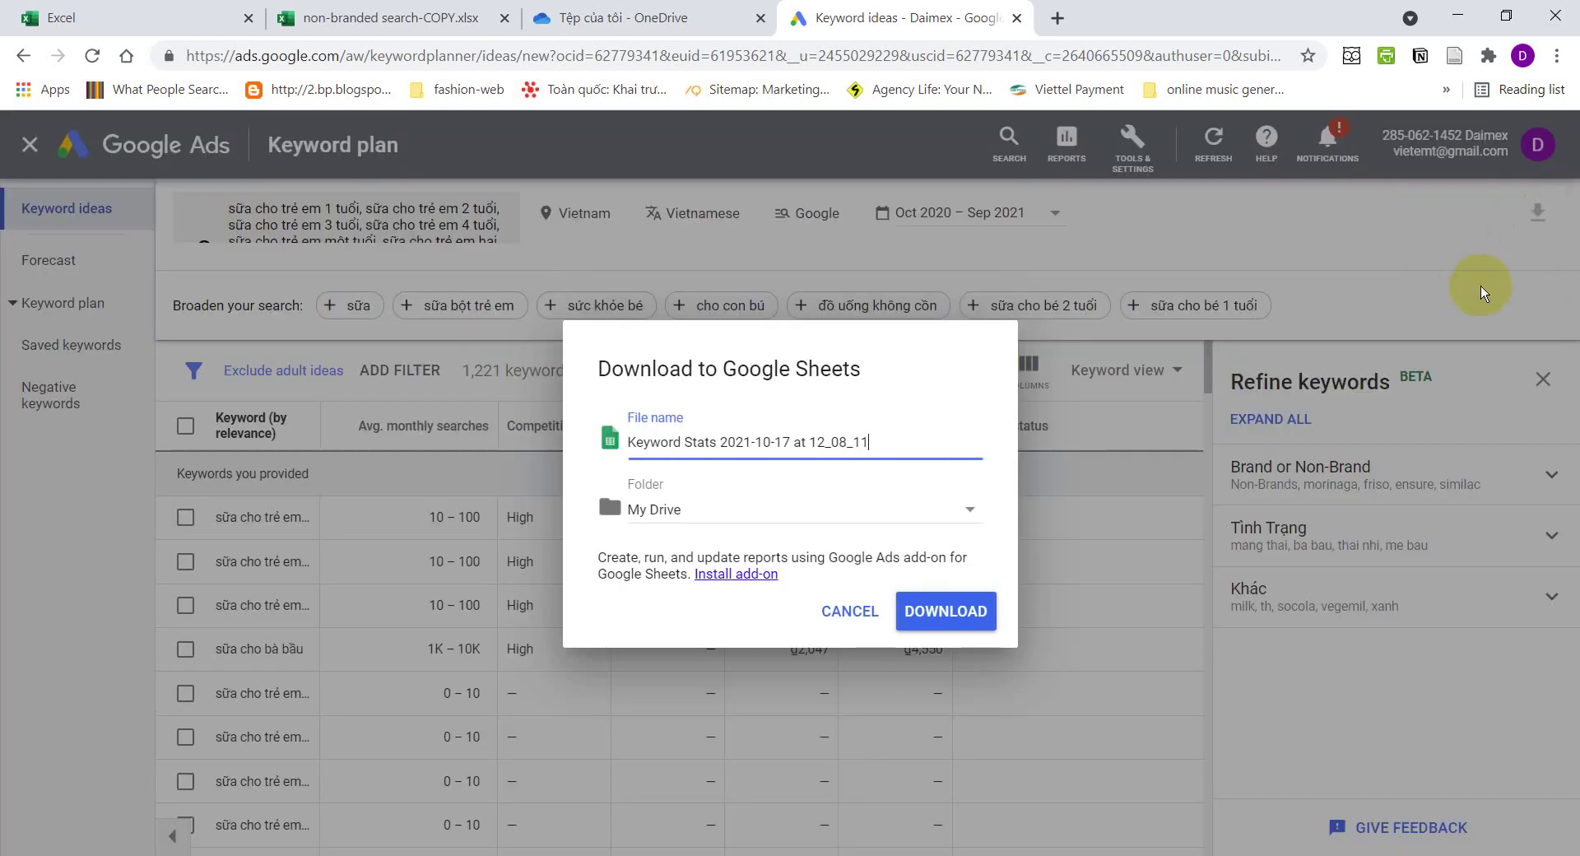
click(947, 613)
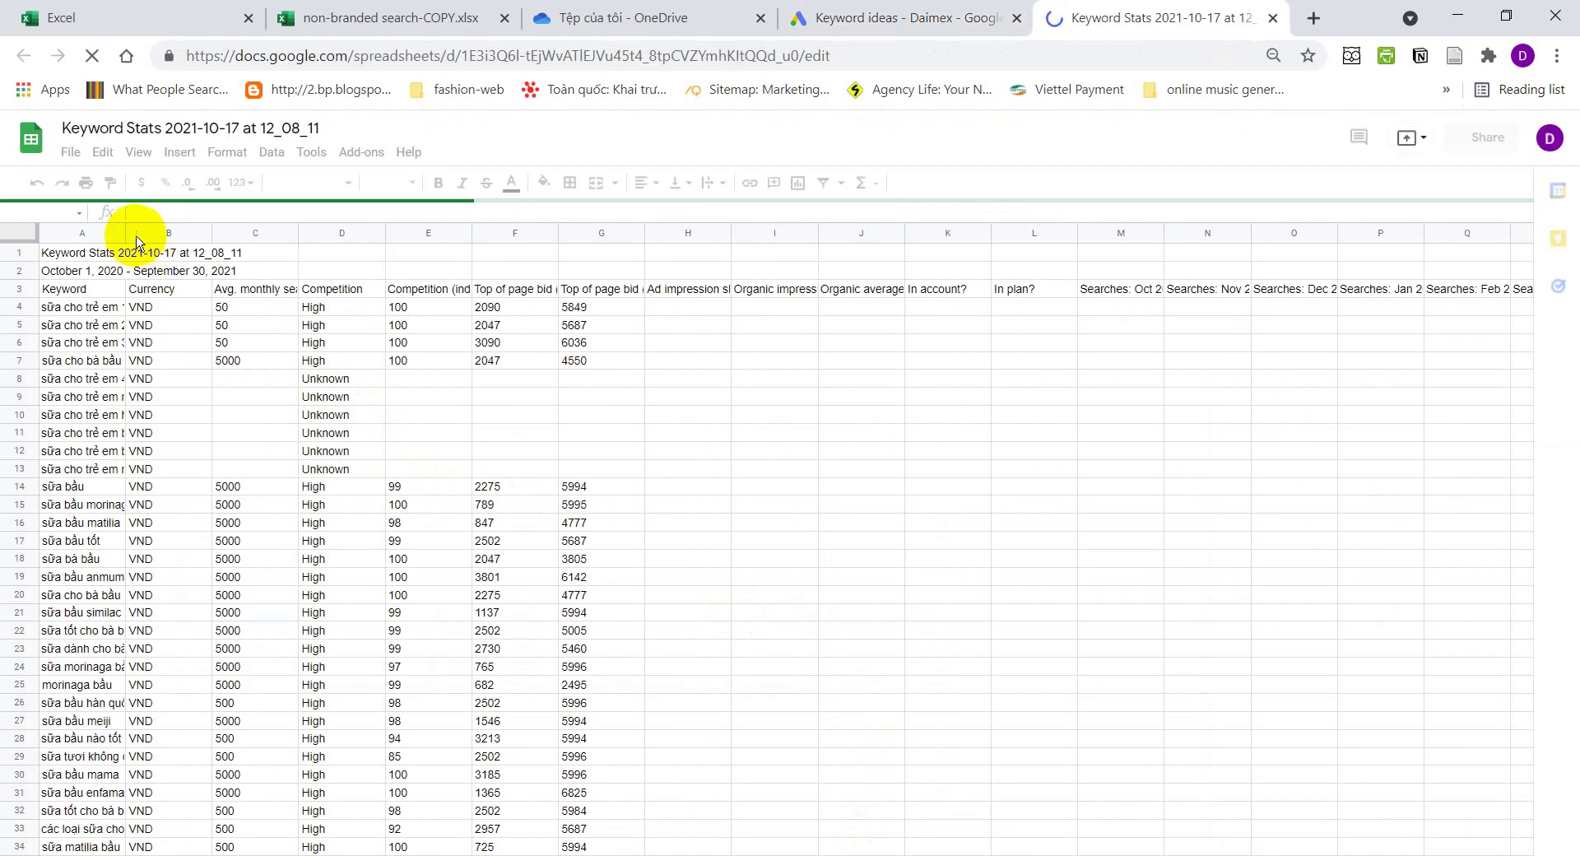
Widen the Avg. monthly searches column of the exported sheet so its full heading fits
click(322, 504)
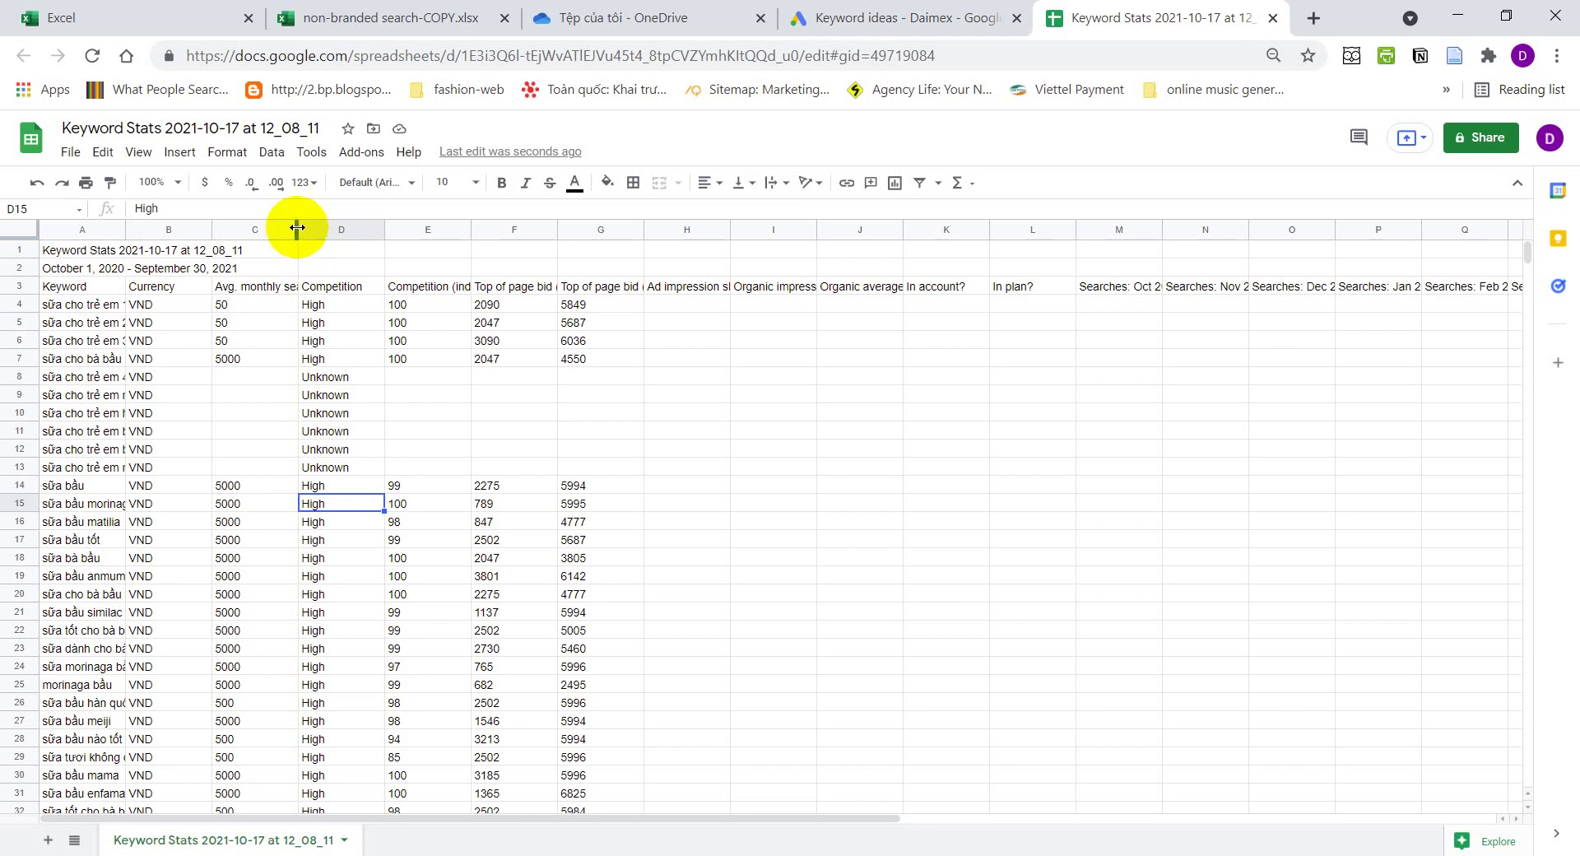
drag(297, 227, 412, 226)
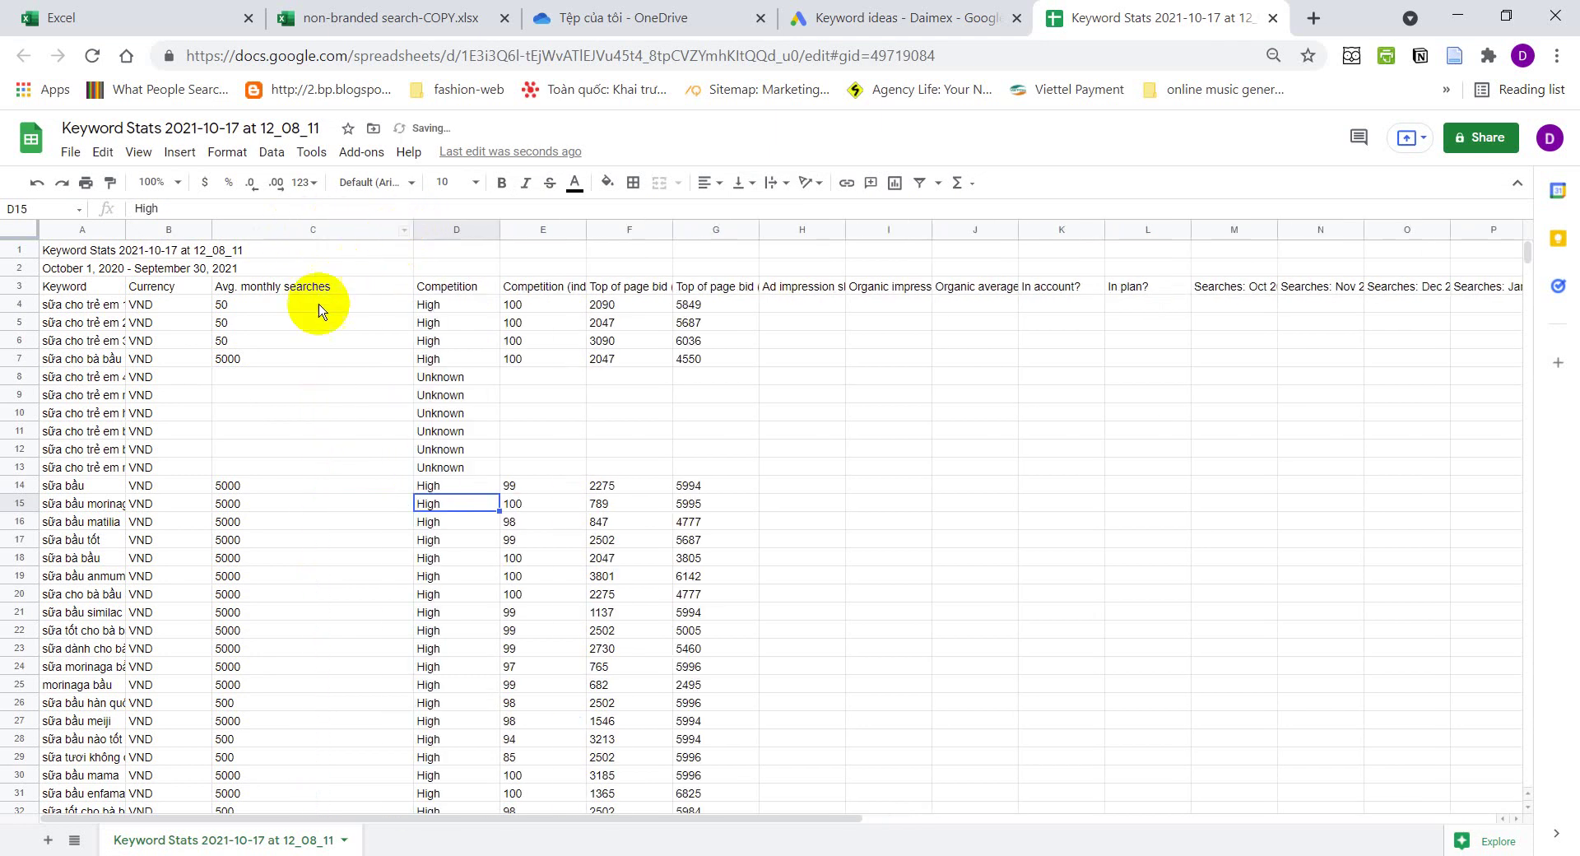
click(138, 229)
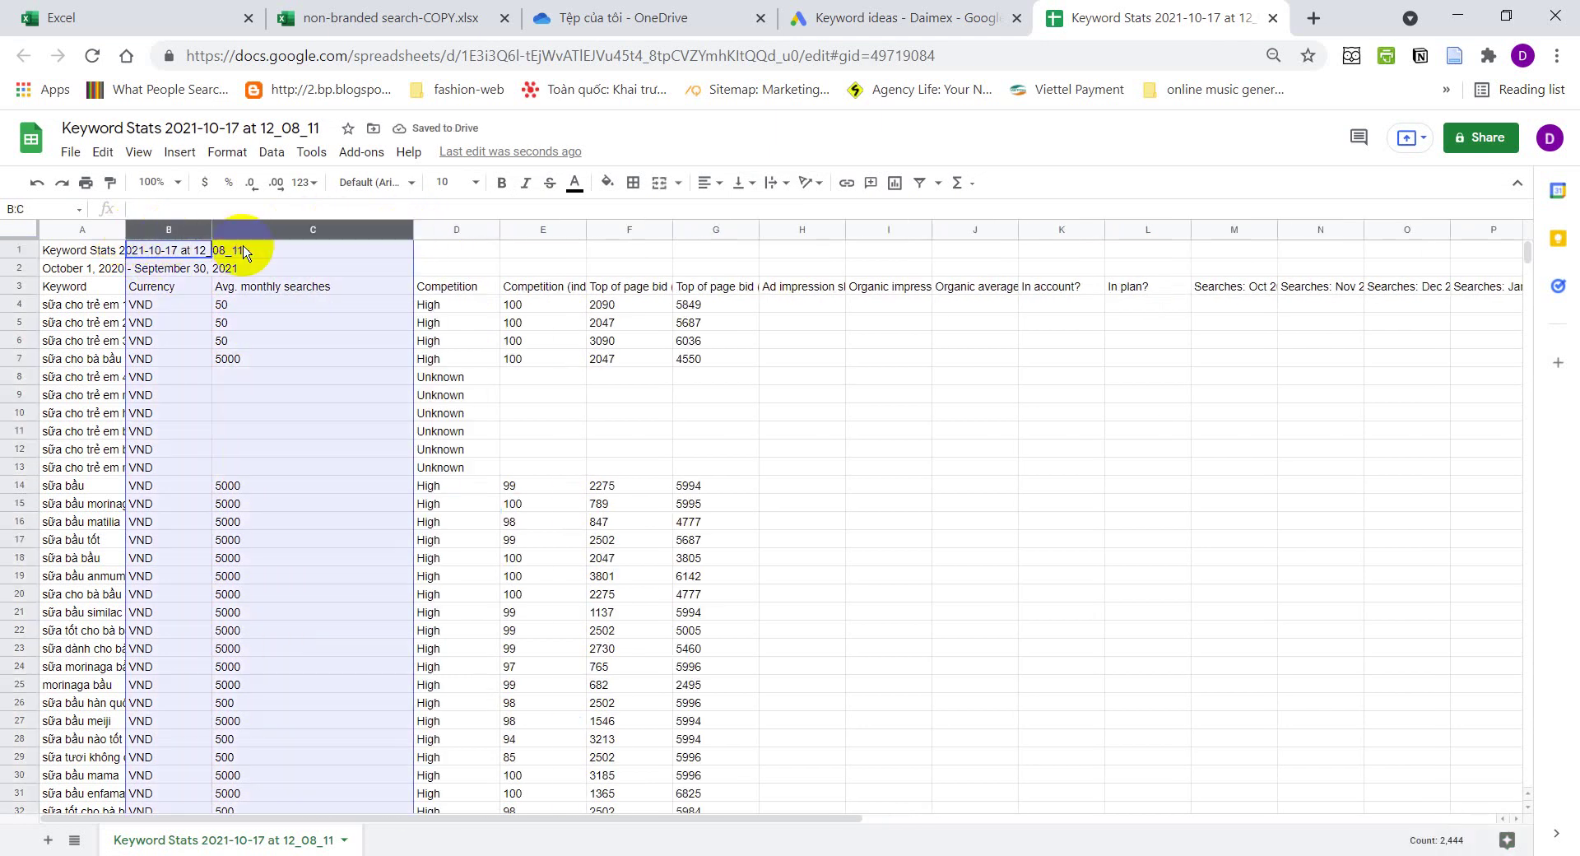
click(335, 340)
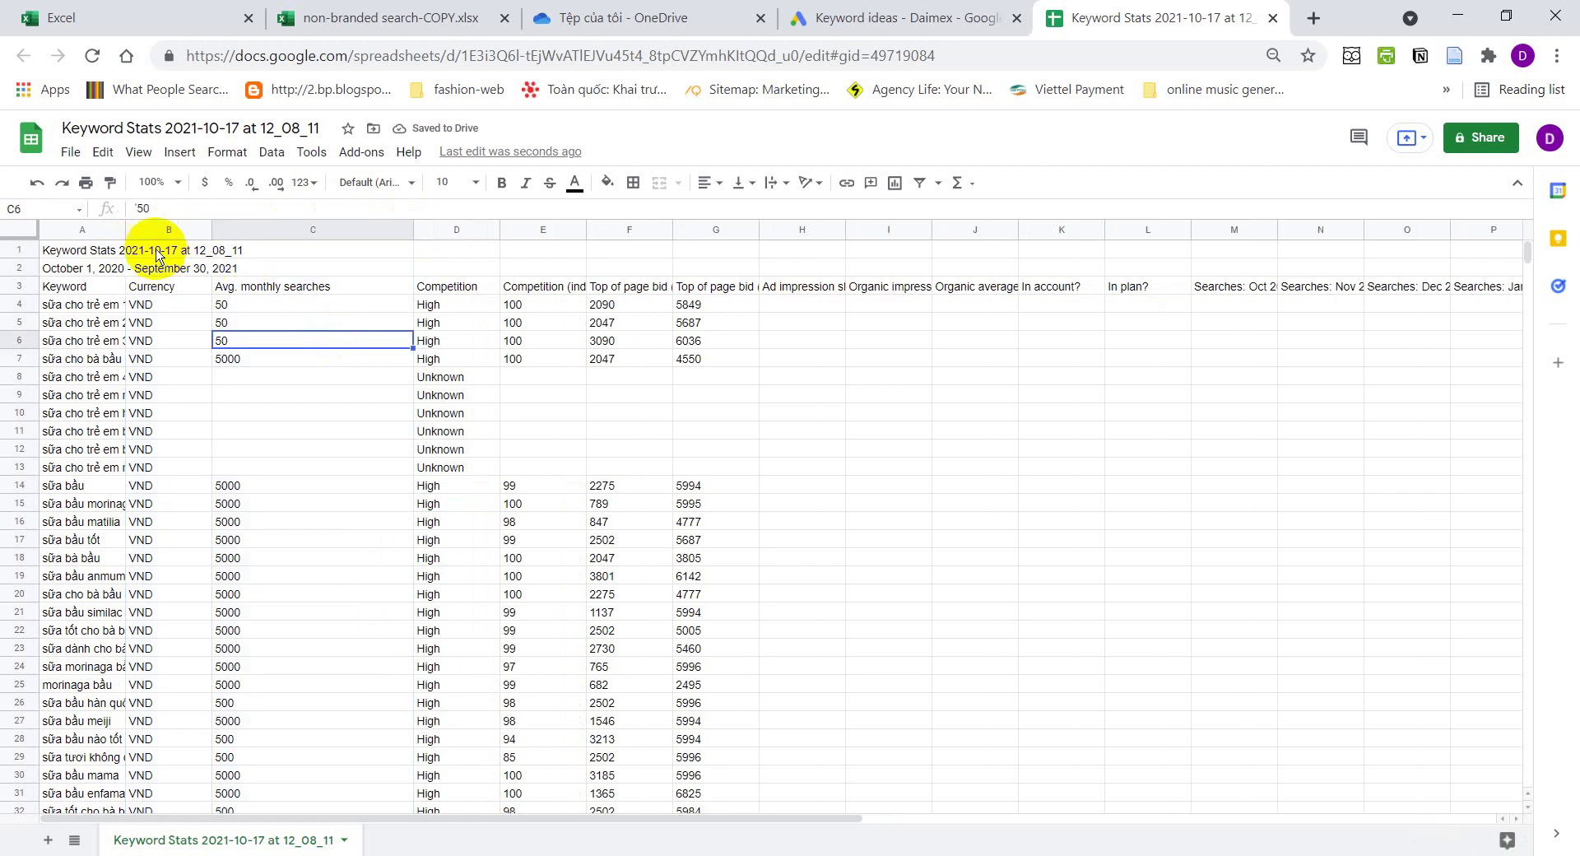
Download the keyword stats spreadsheet as a Microsoft Excel (.xlsx) file and close its browser tab
click(71, 153)
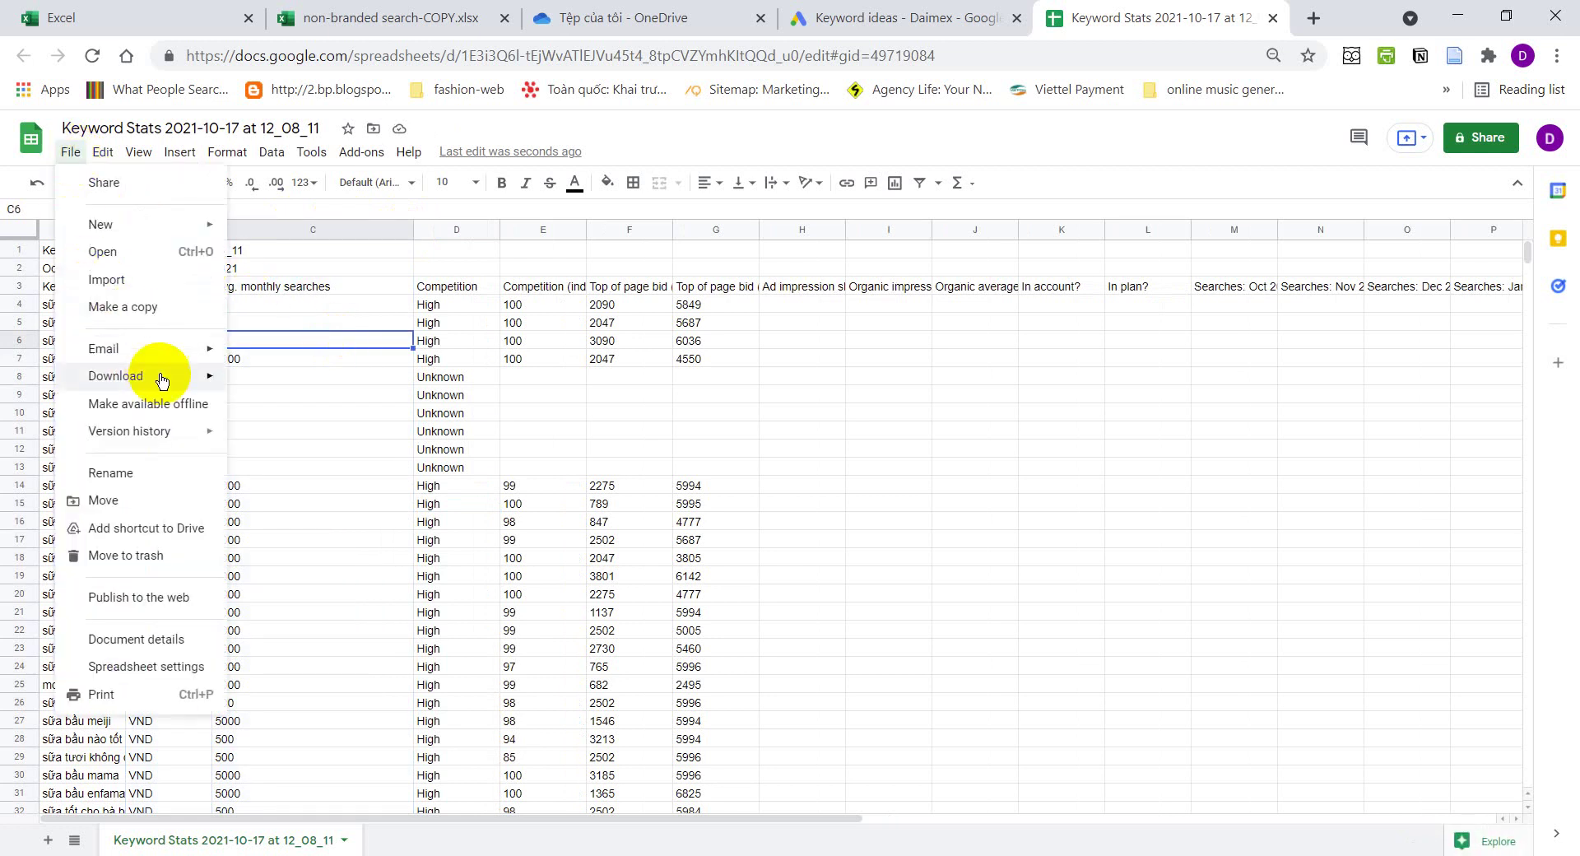
mouse_move(156, 375)
click(347, 391)
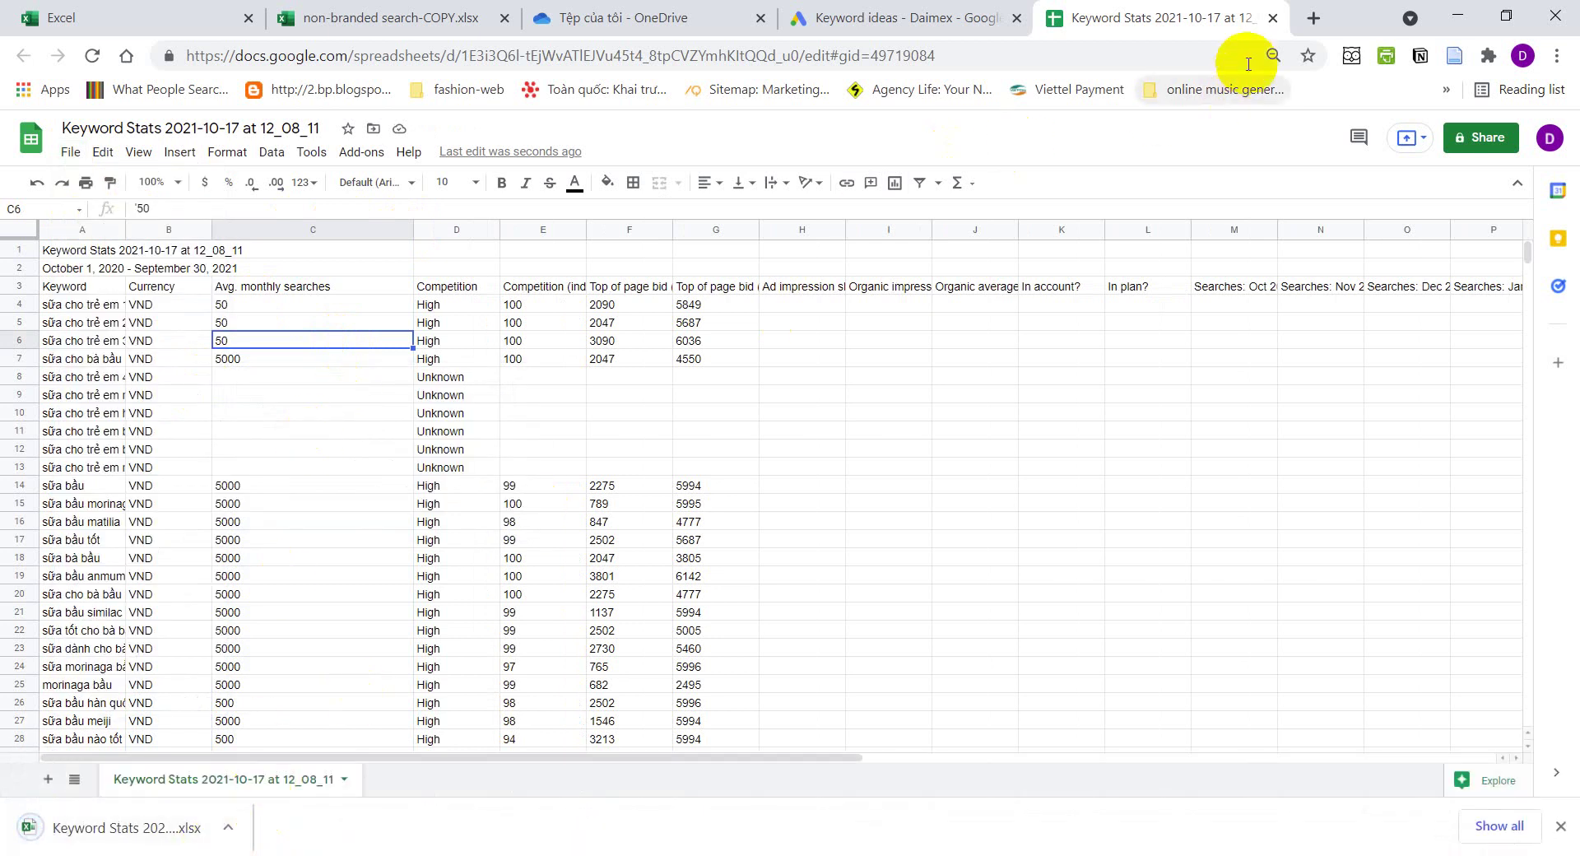
click(1273, 20)
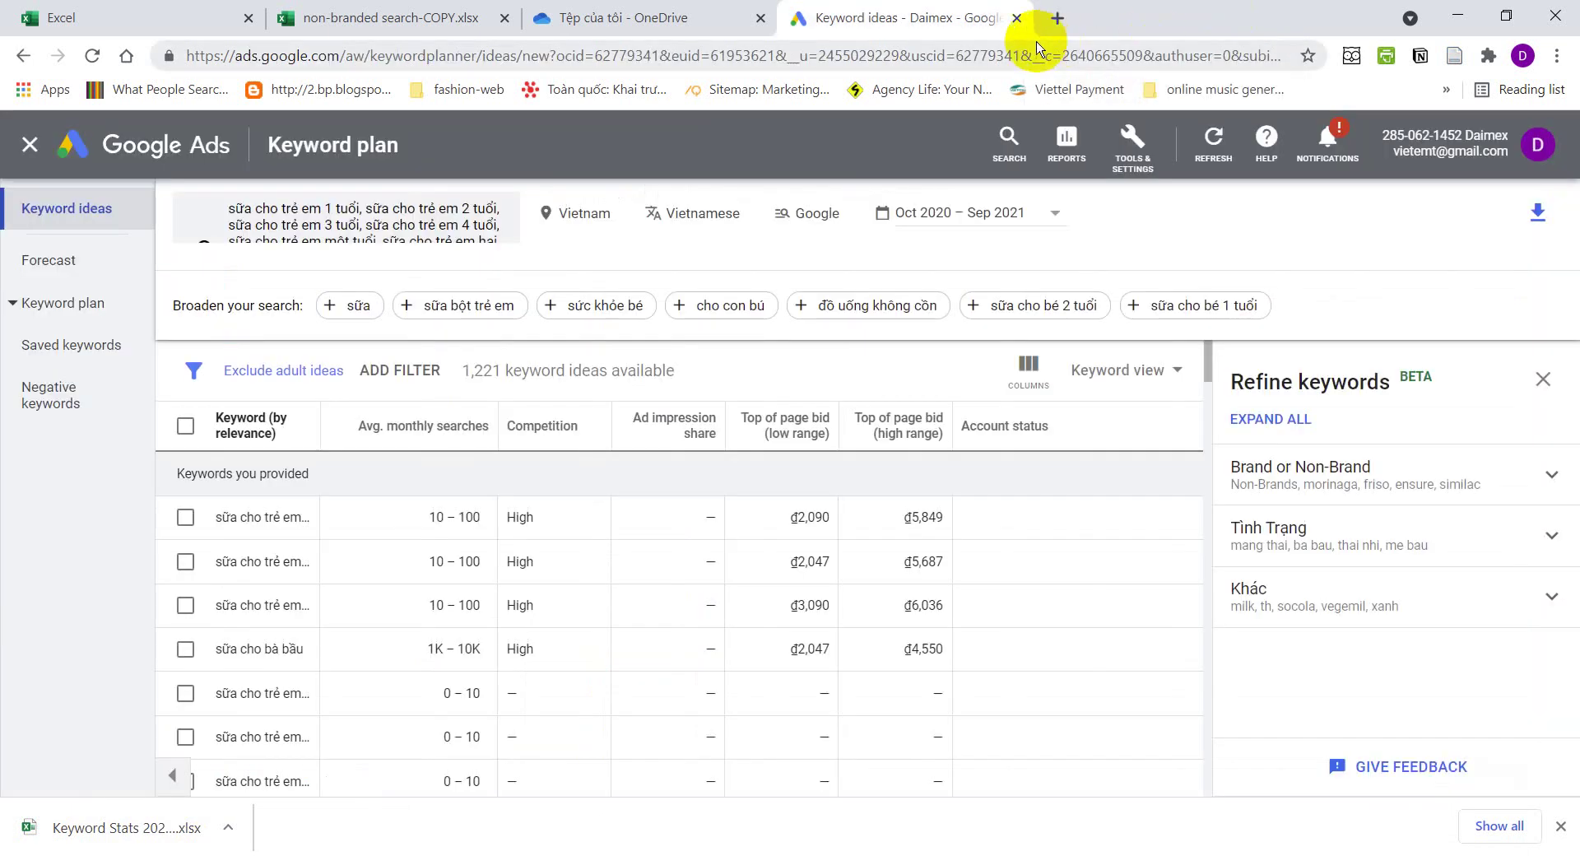
Open the downloaded Keyword Stats workbook in Excel and enable editing
click(228, 827)
click(325, 692)
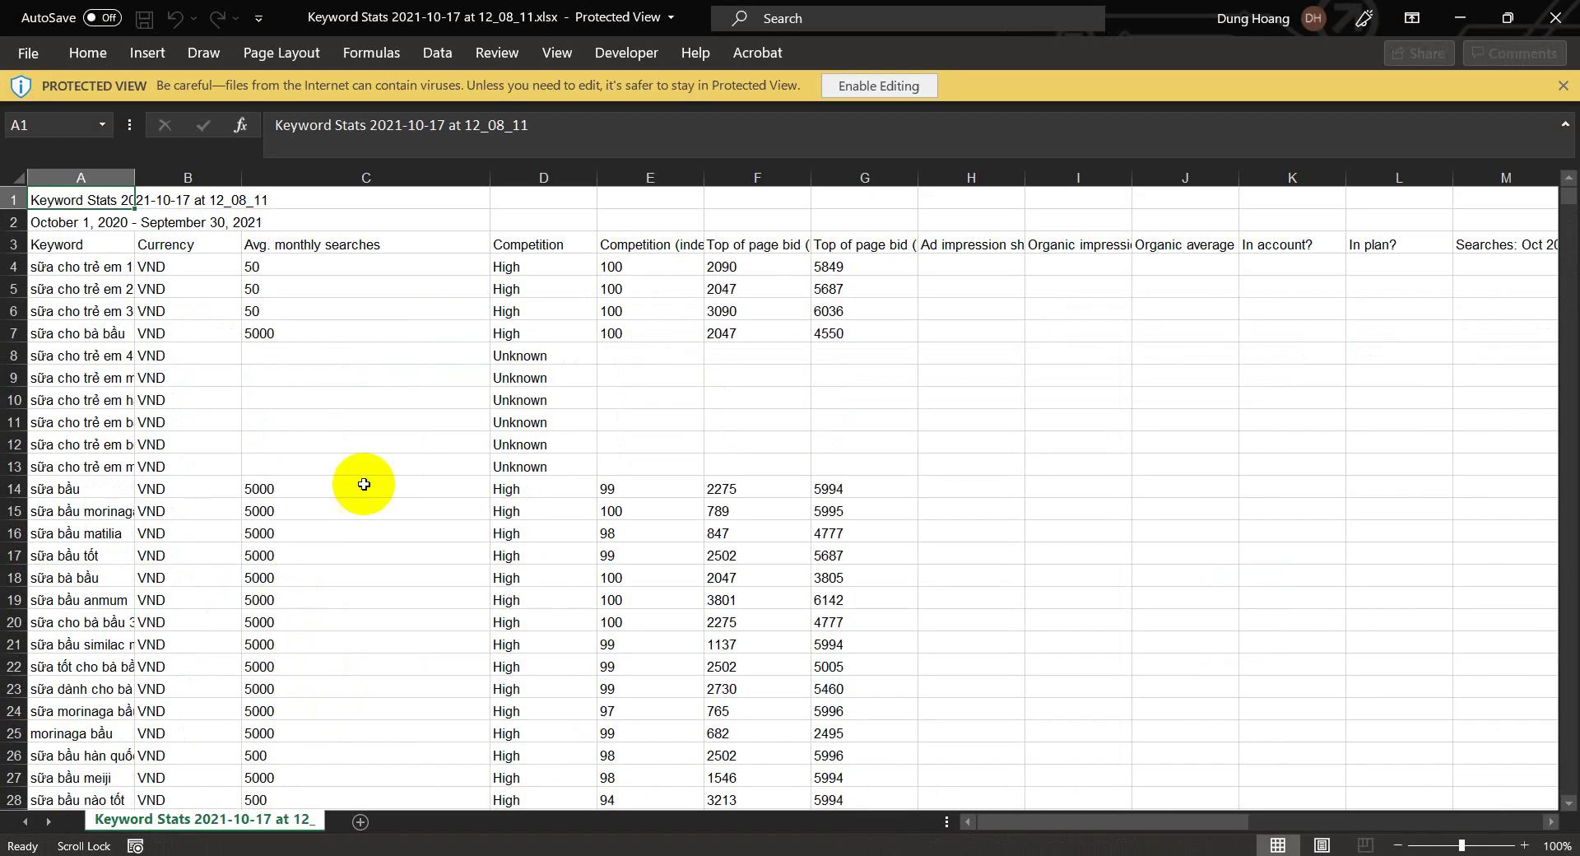
click(869, 87)
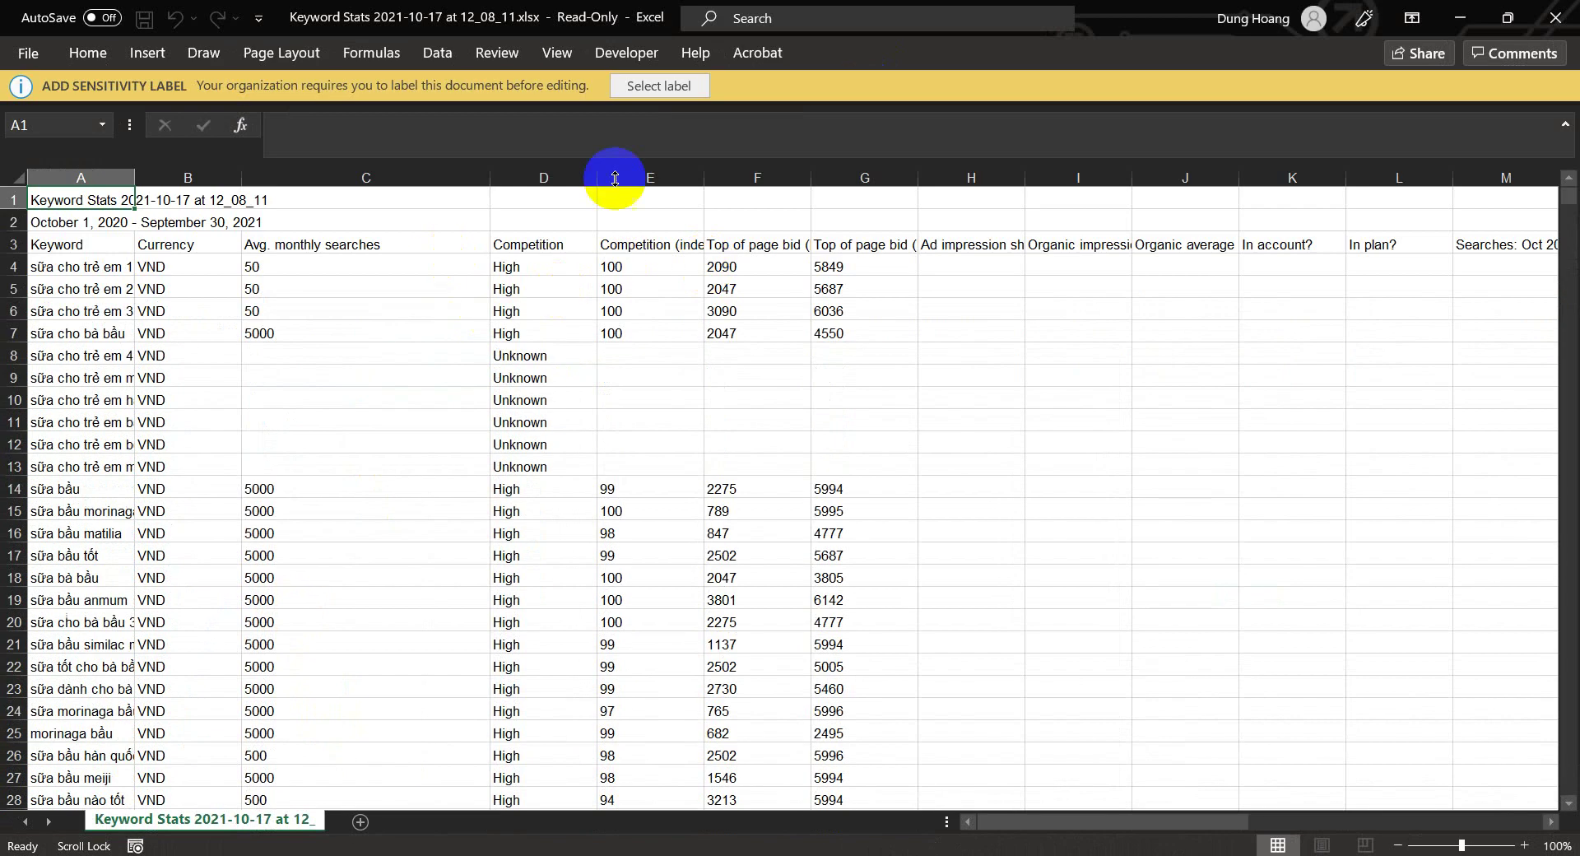
Apply the Public sensitivity label to the Keyword Stats workbook
click(650, 87)
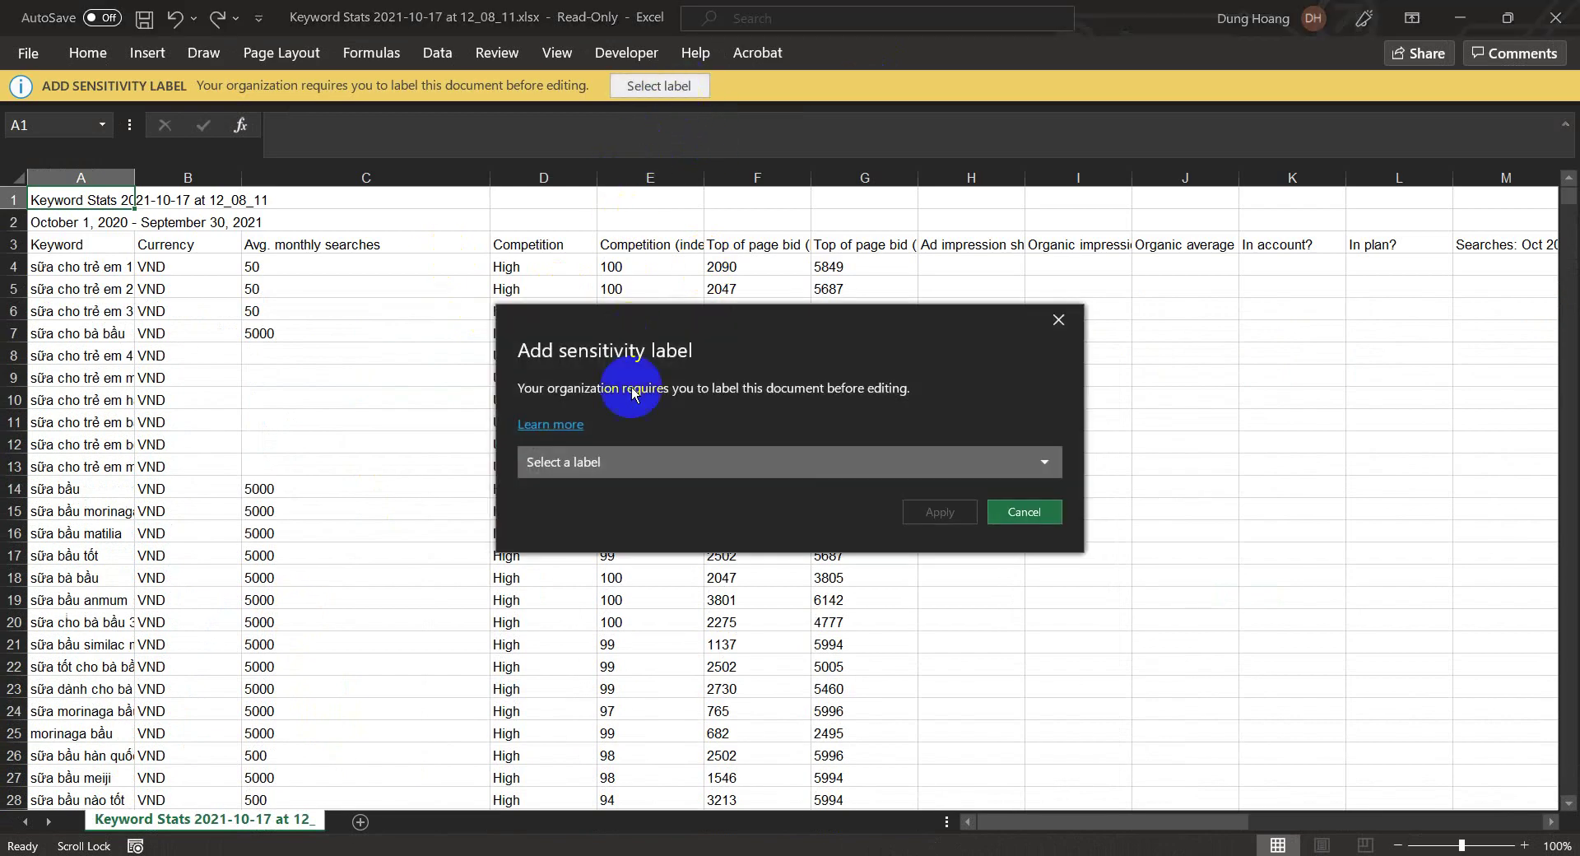
click(616, 470)
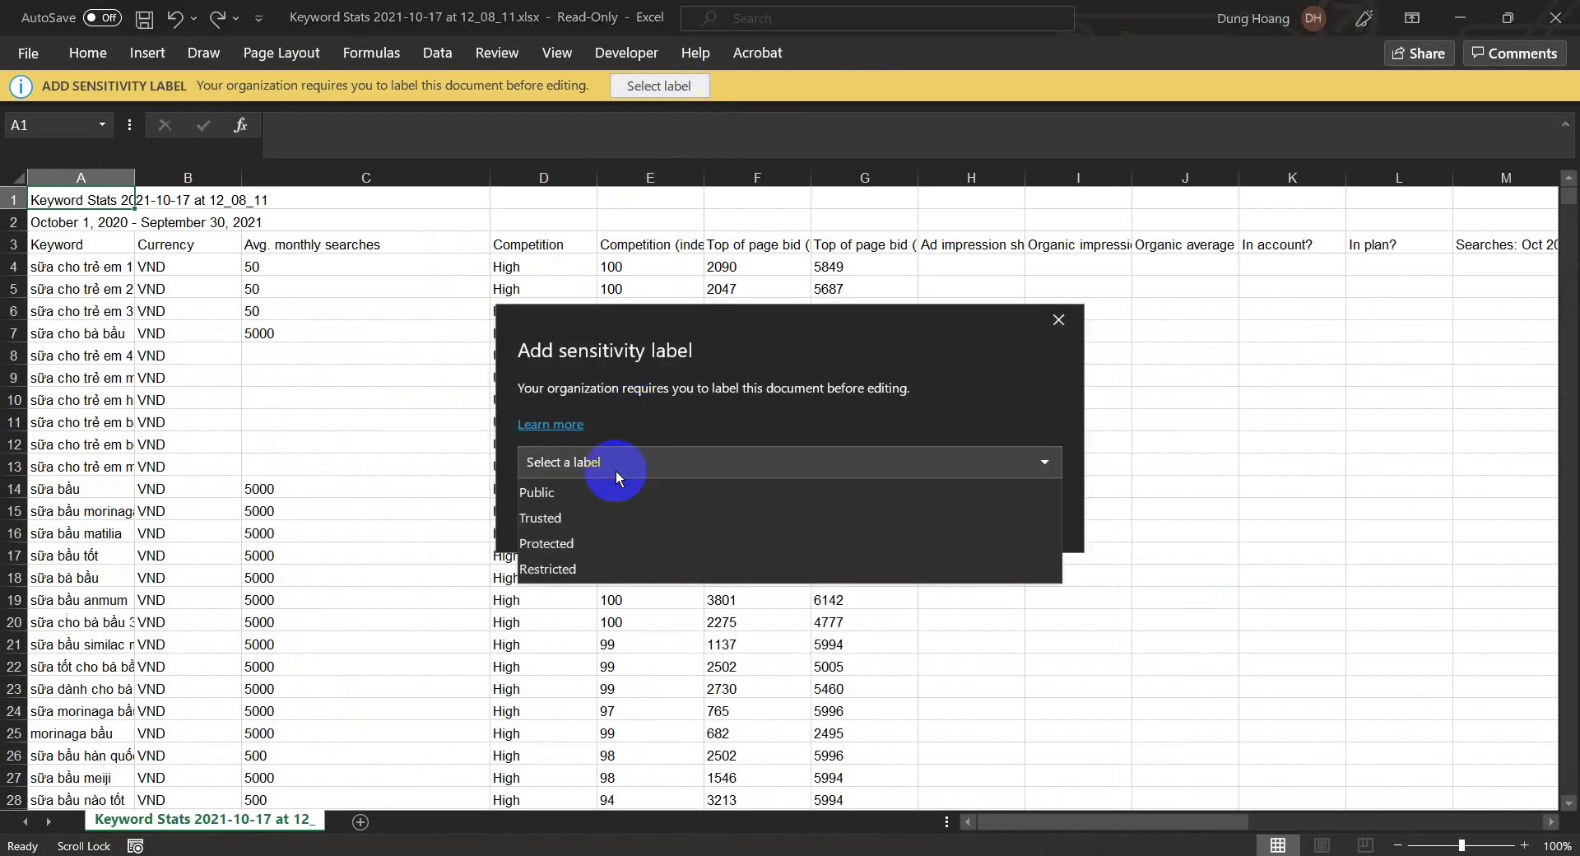
click(605, 493)
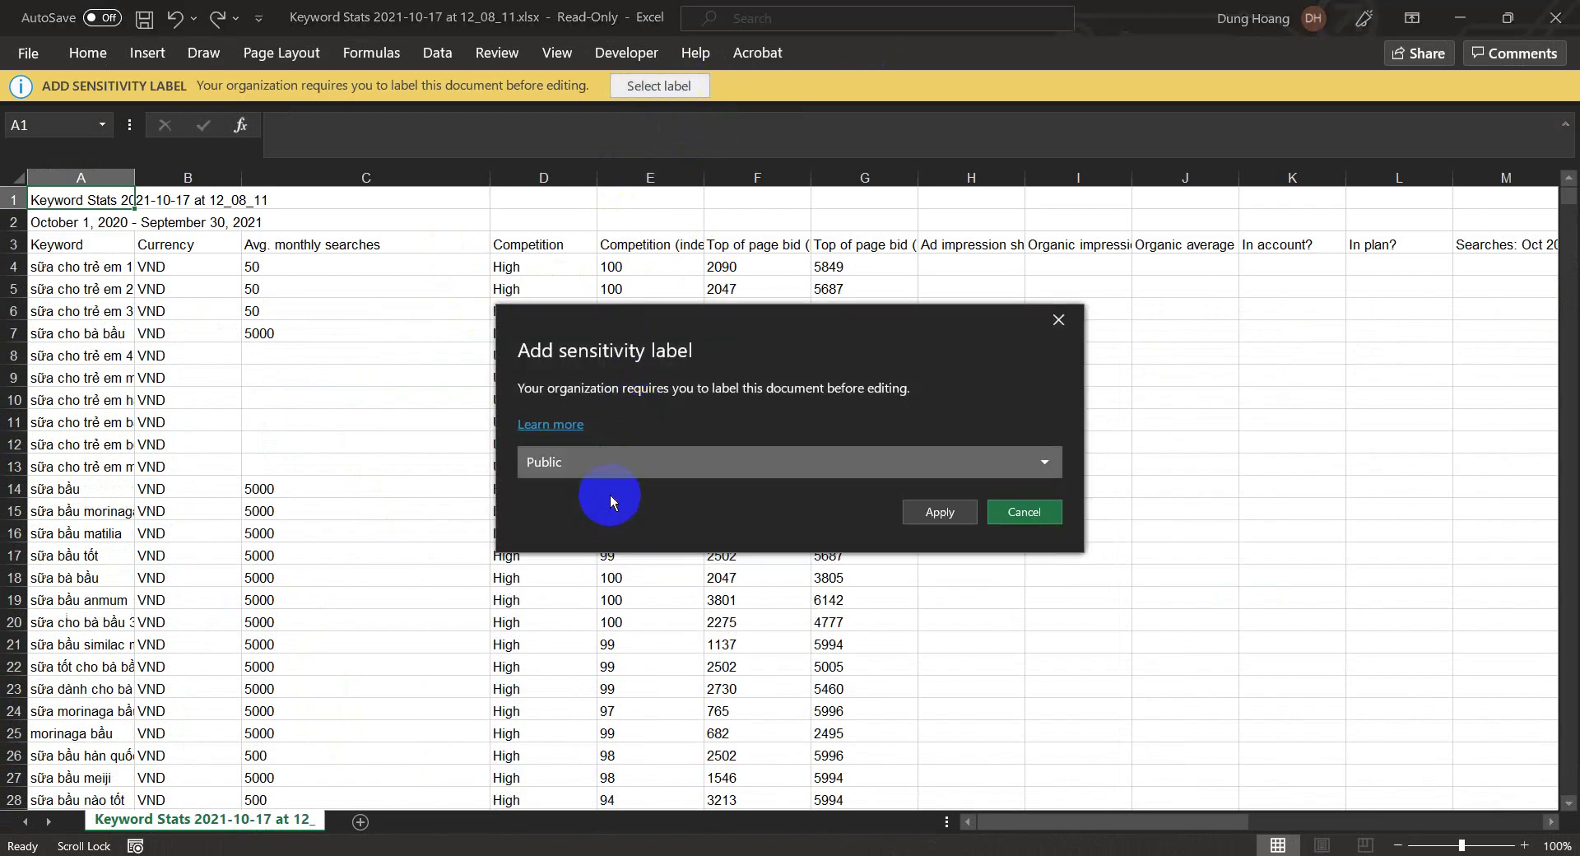
click(926, 515)
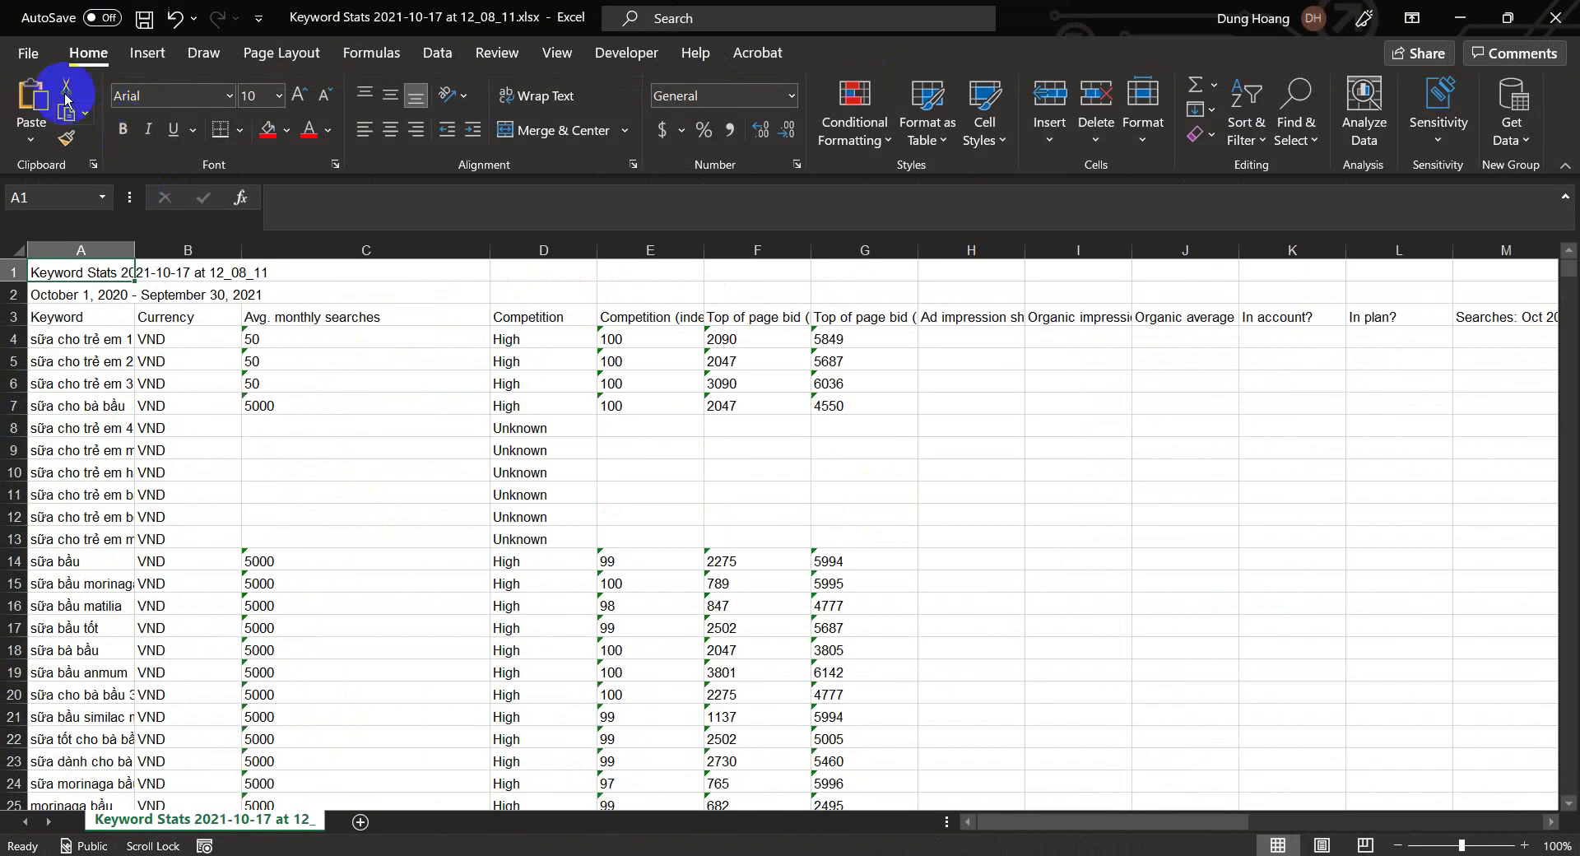
Save the workbook in the Downloads folder as an Excel workbook named BABY FOOD SEARCH BACKUP
click(28, 51)
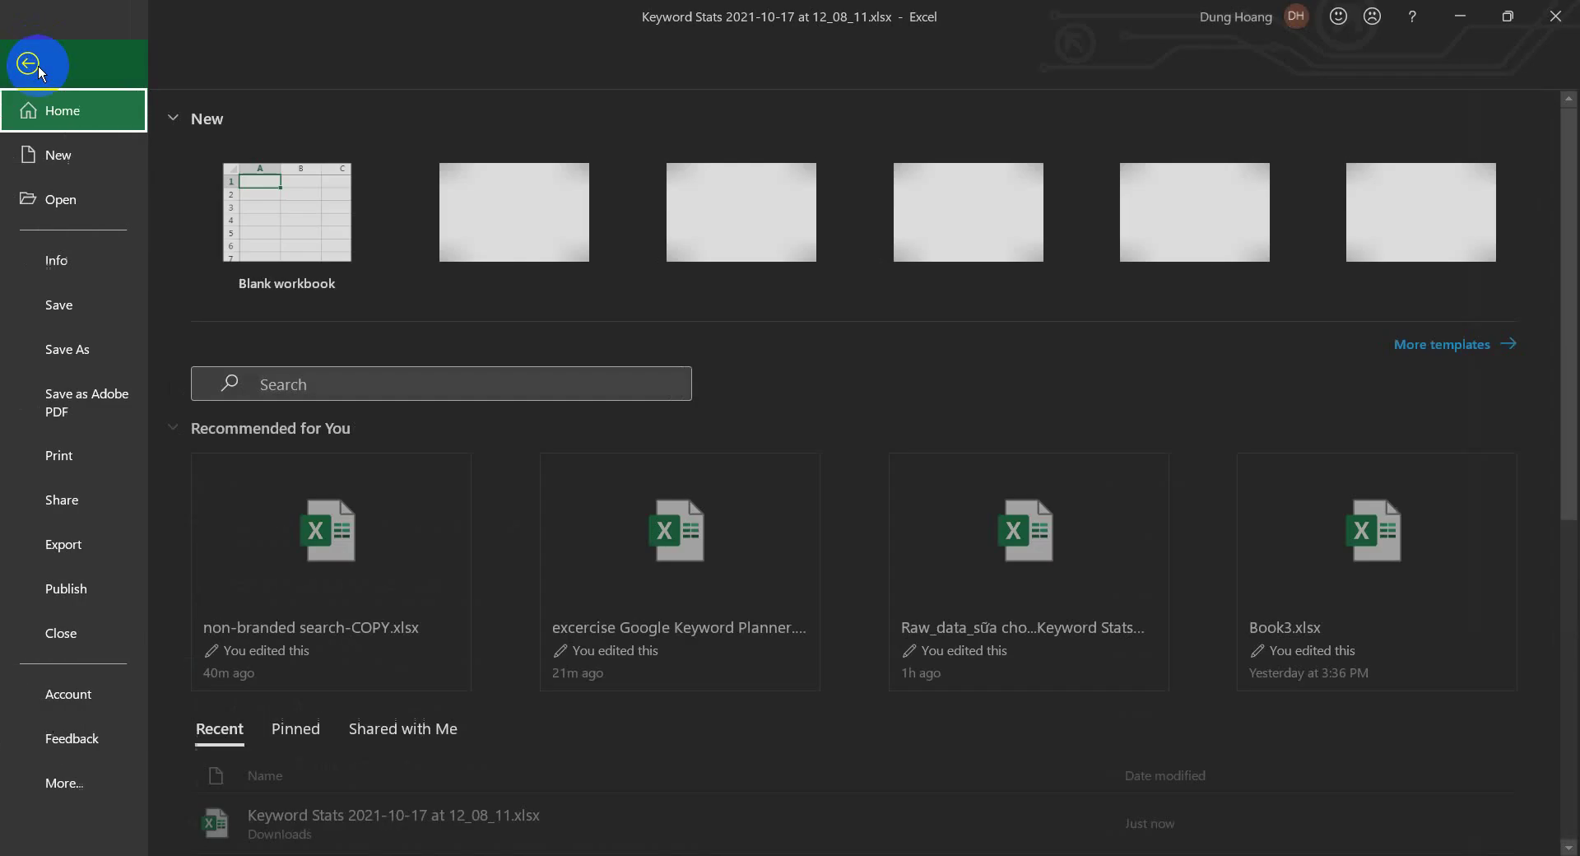
click(99, 367)
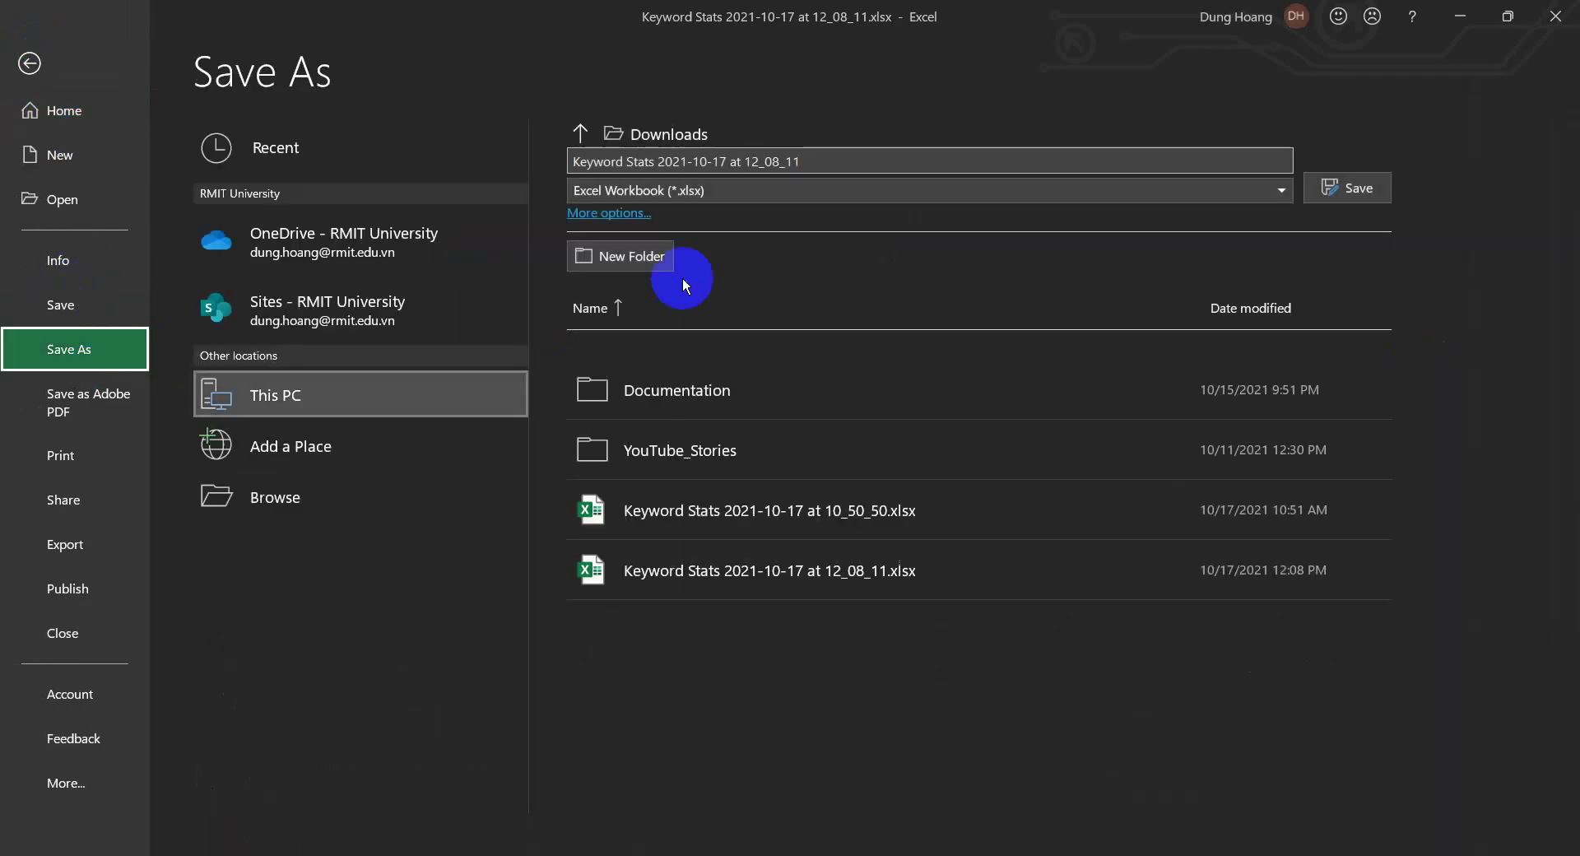
click(804, 160)
click(811, 161)
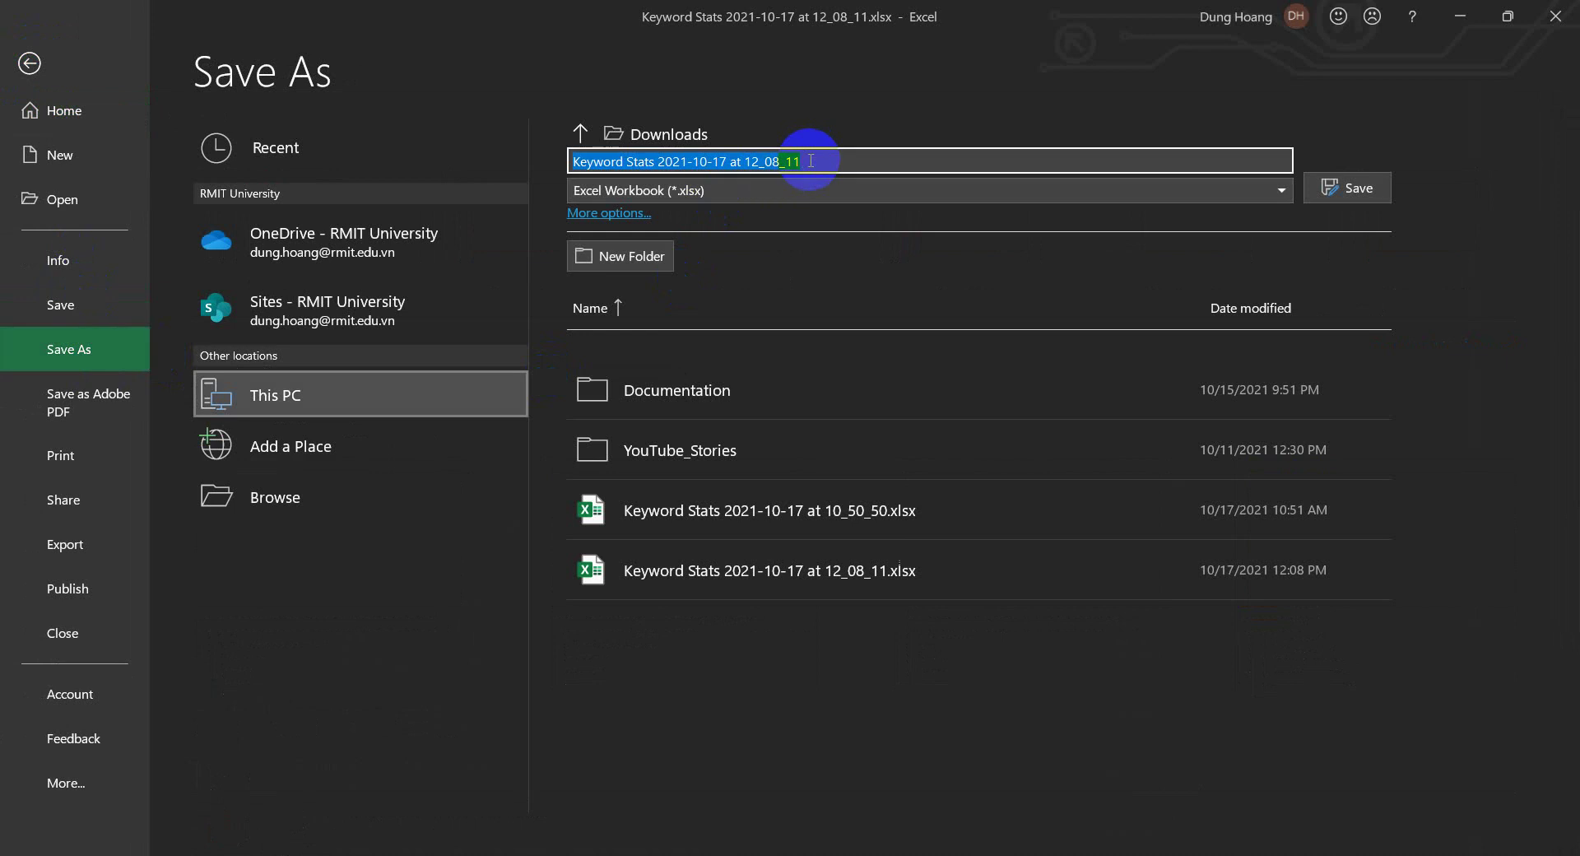
text(BAY)
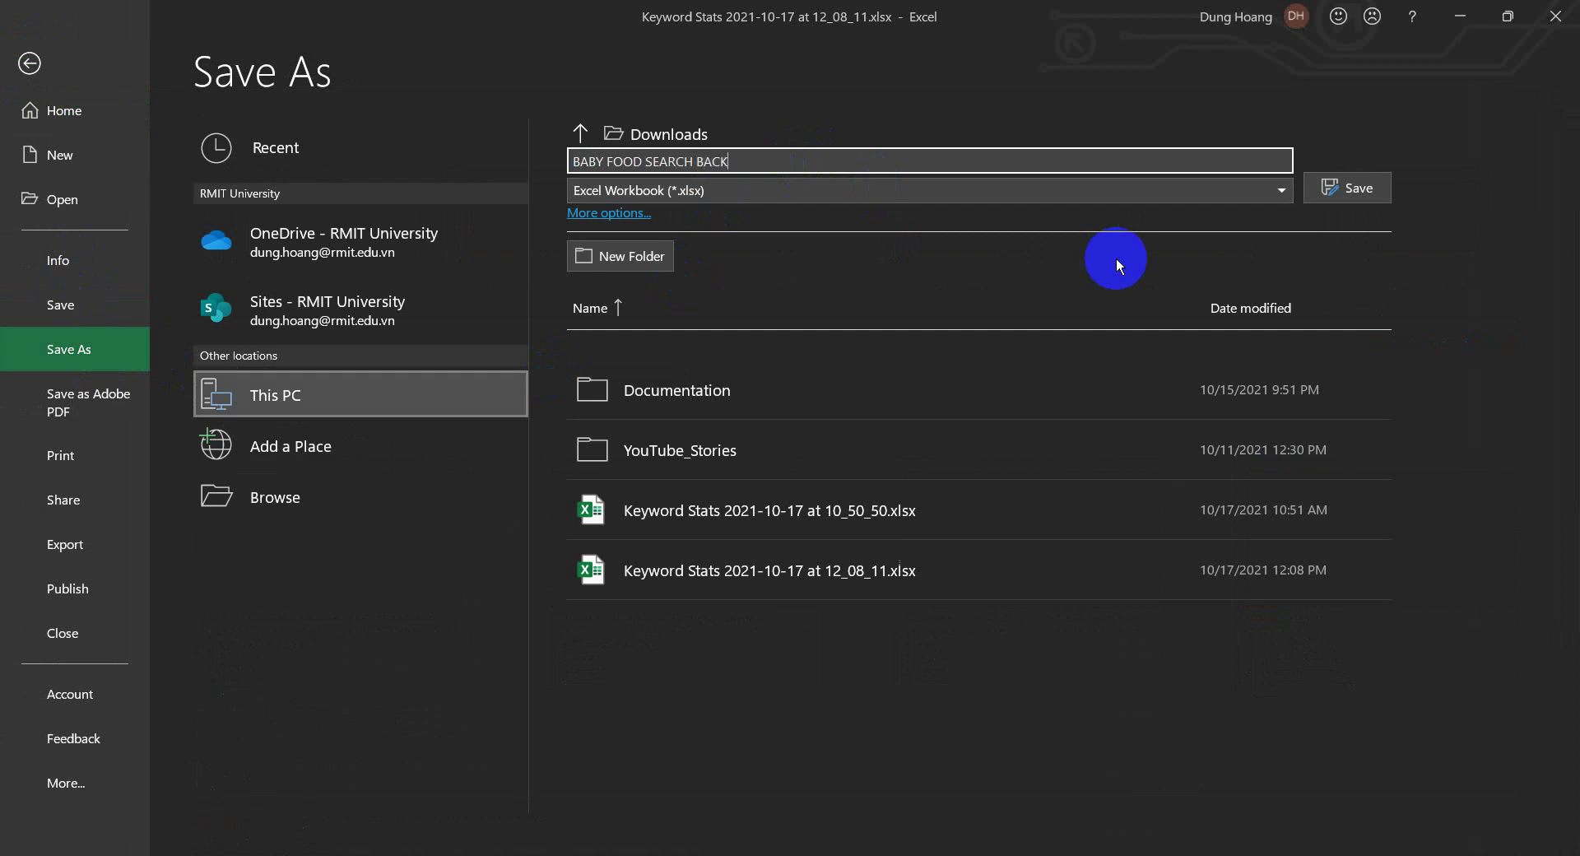
key(Return)
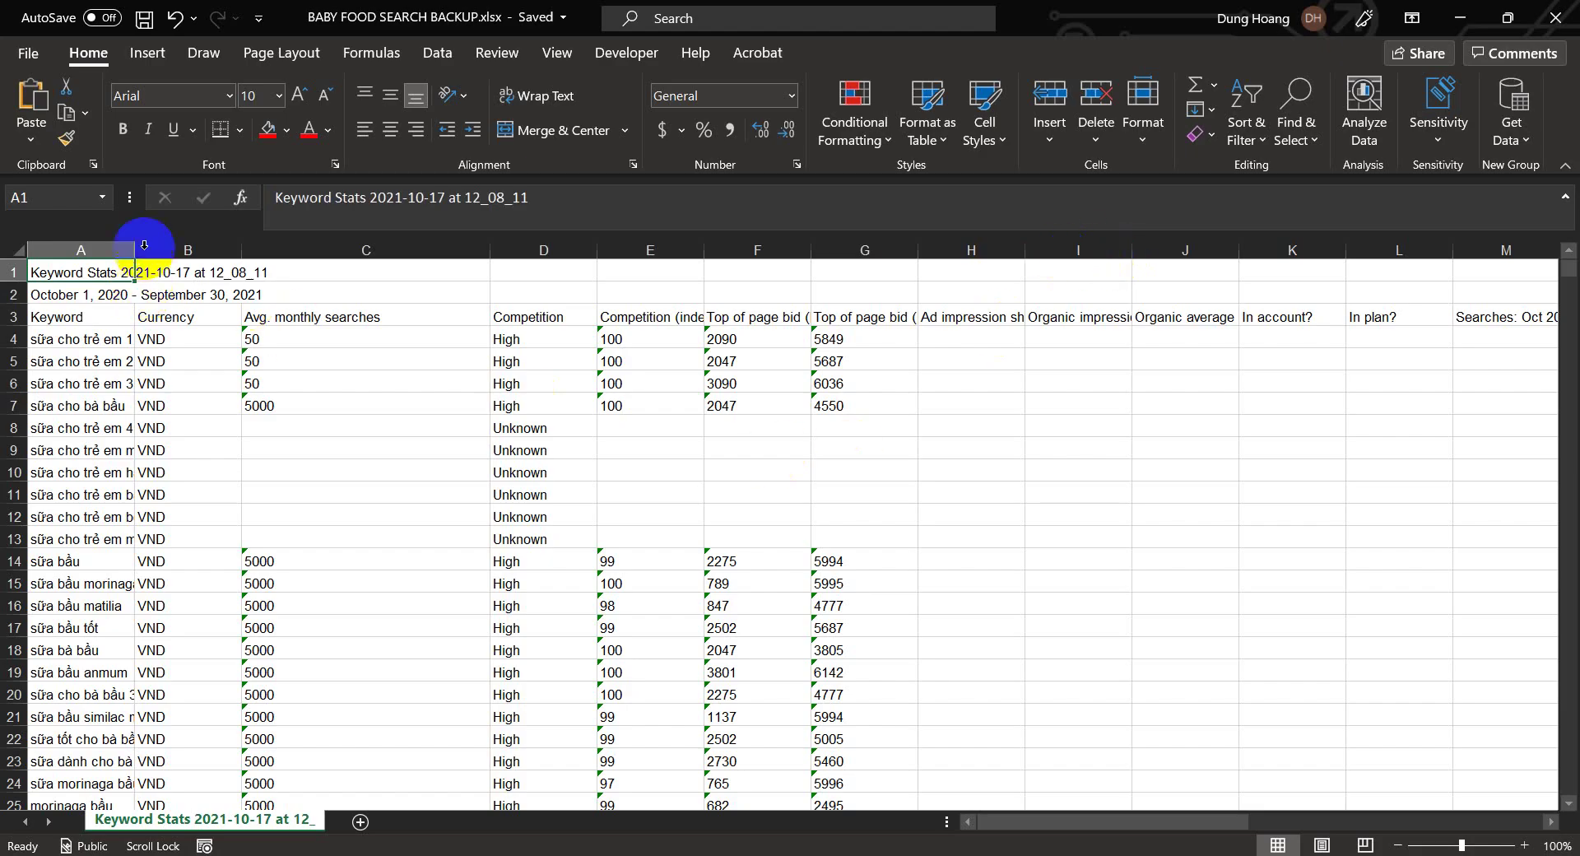
Delete the first two rows, which hold the report title and date range, above the column headings
drag(6, 265, 13, 294)
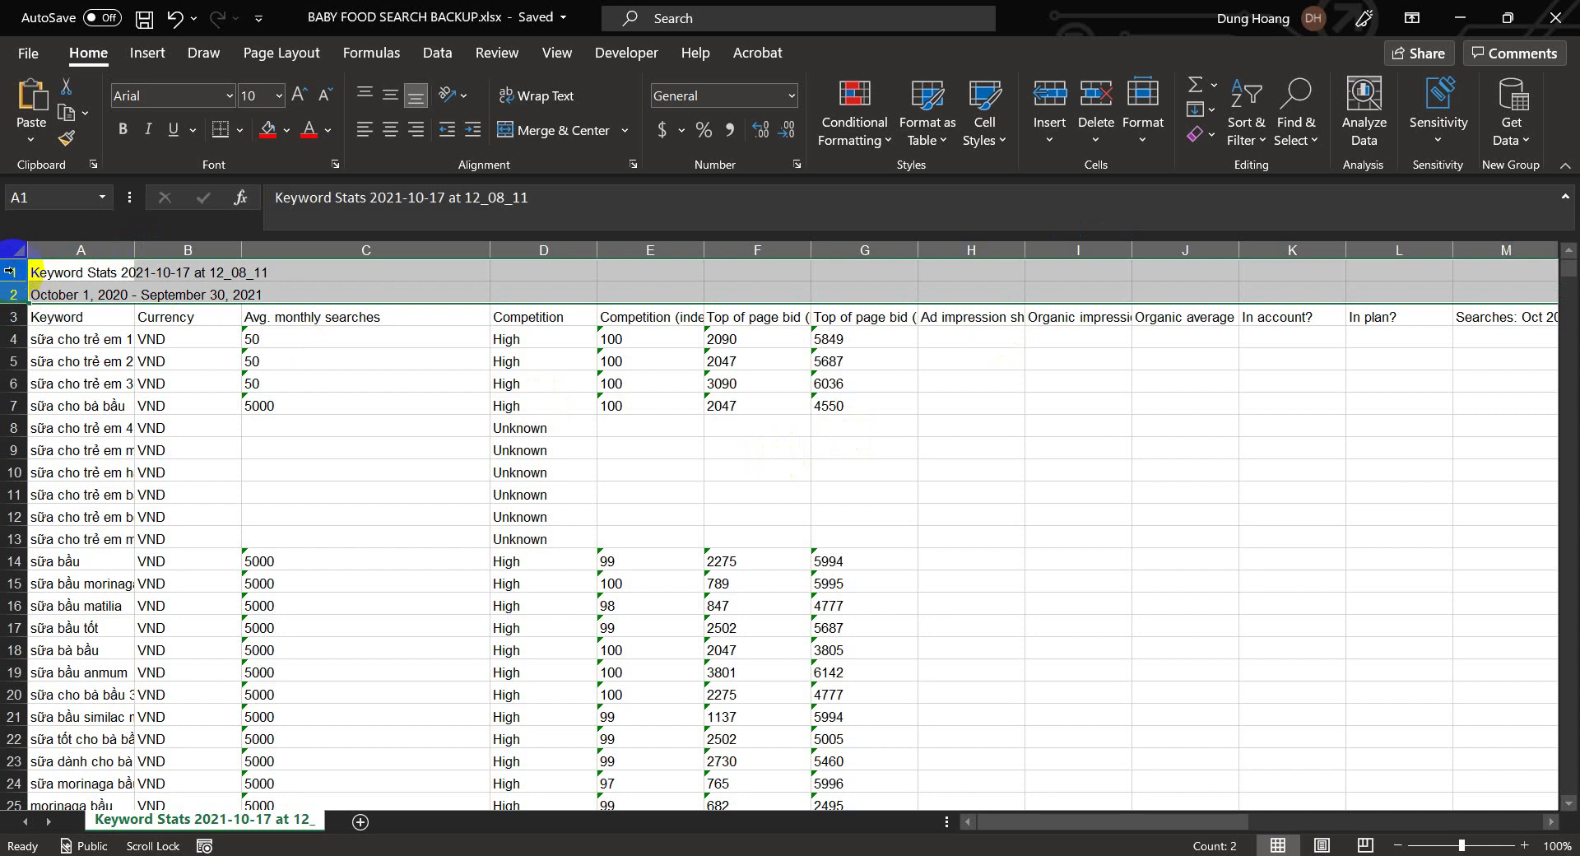
right_click(10, 272)
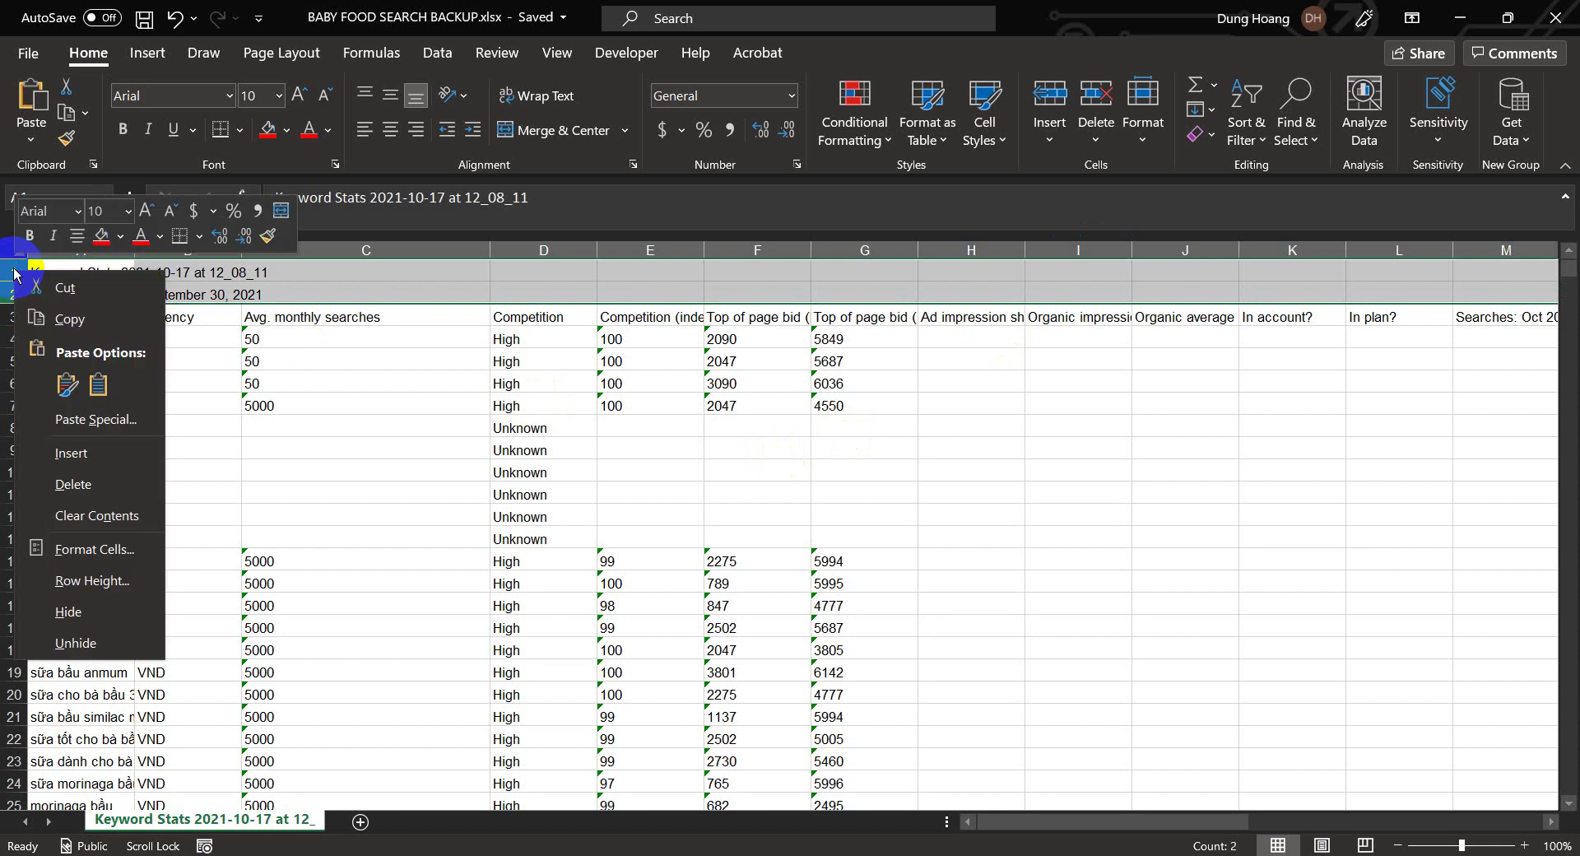
click(100, 486)
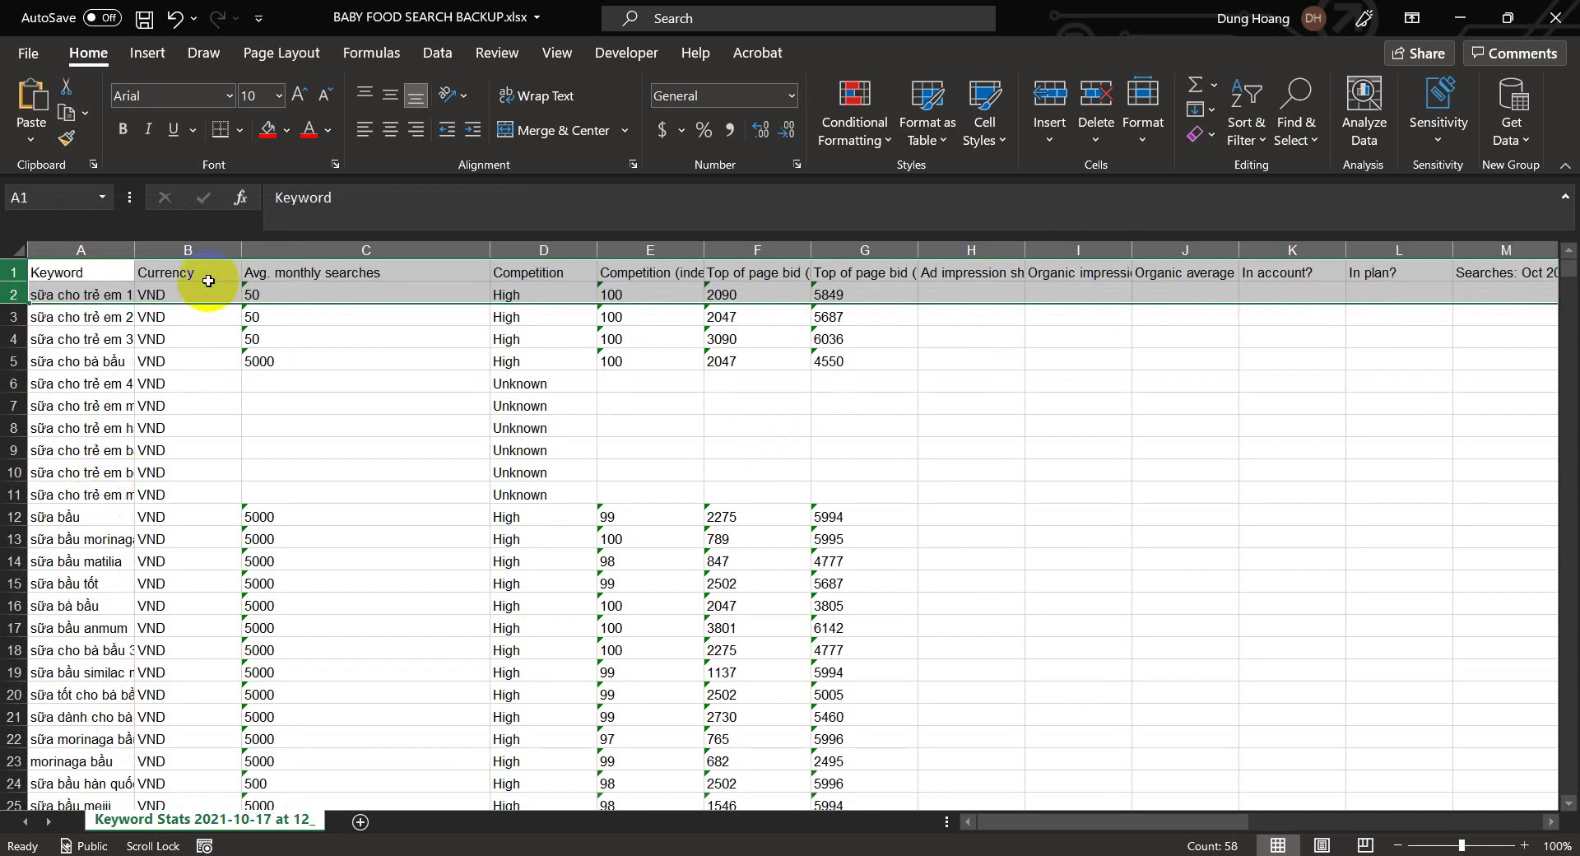
Widen the Keyword column so its entries fit, and delete the Currency column
click(148, 249)
drag(140, 251, 237, 251)
click(294, 244)
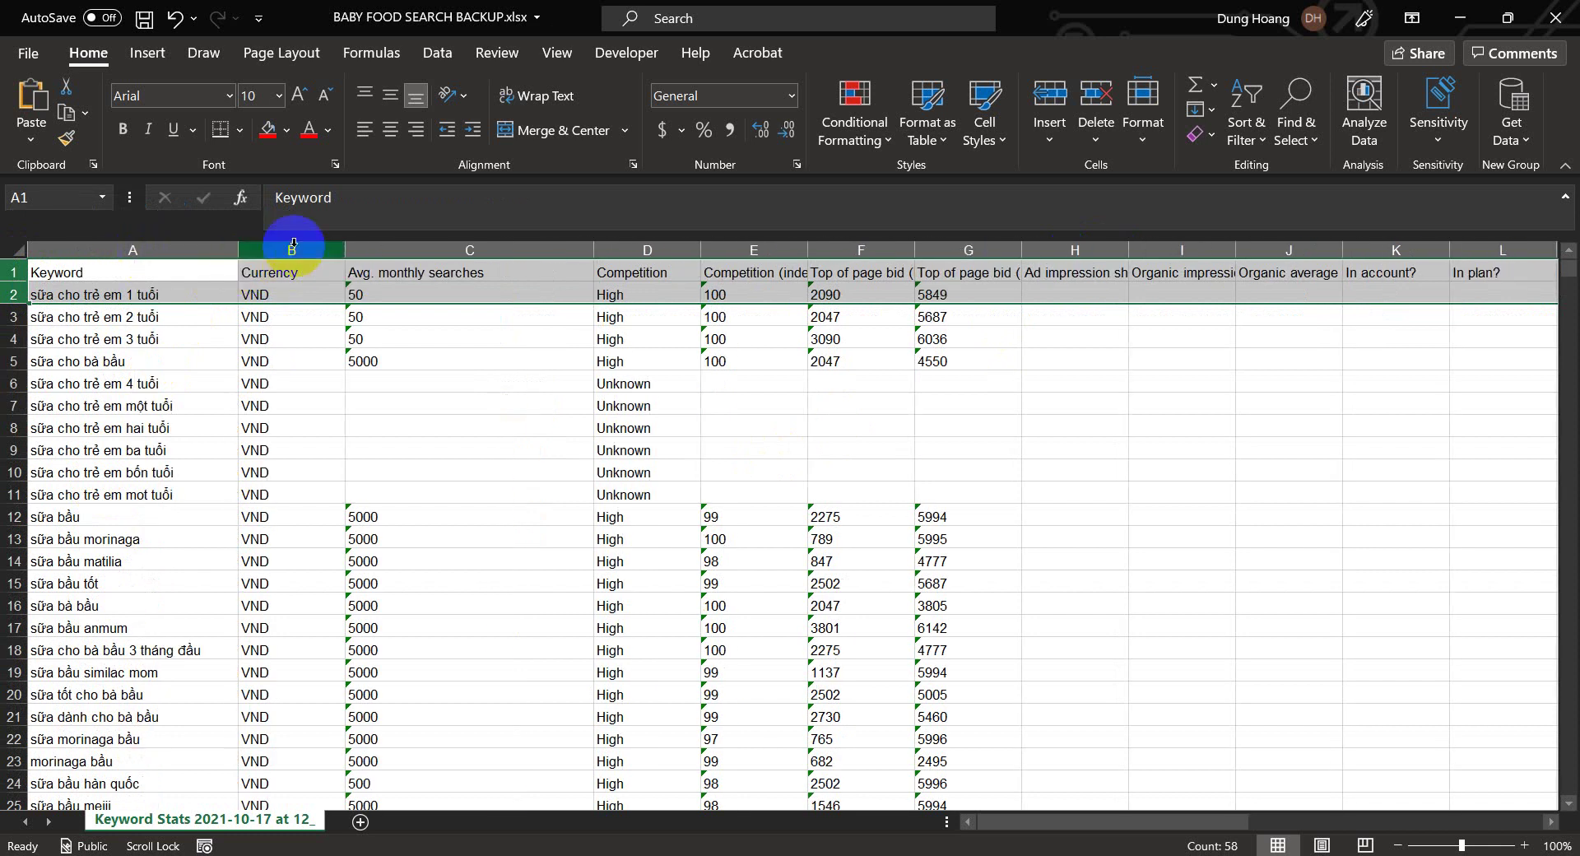
right_click(294, 245)
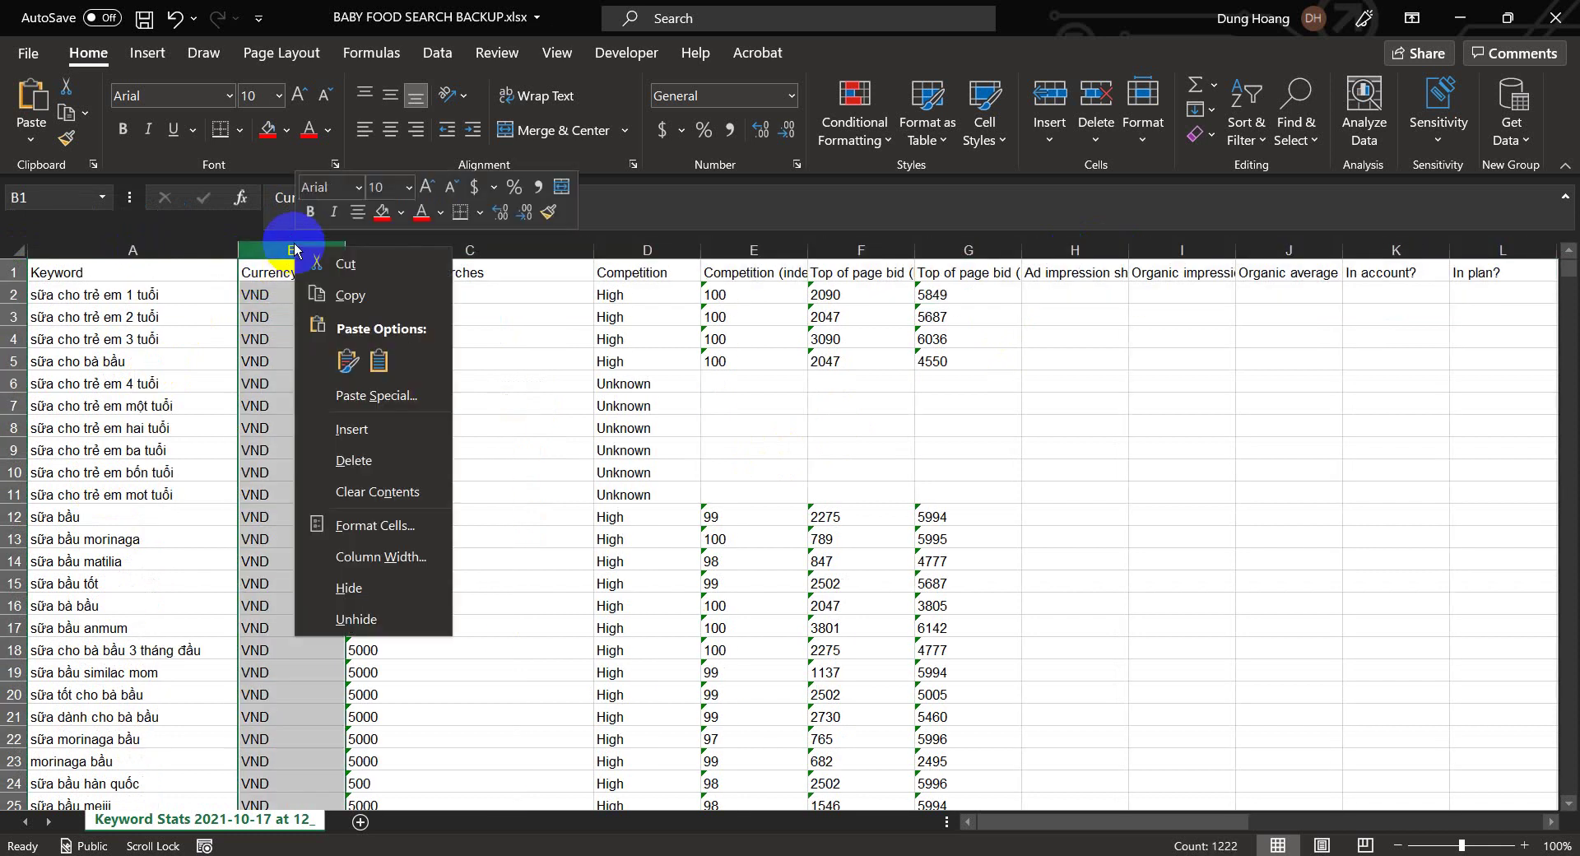
click(353, 461)
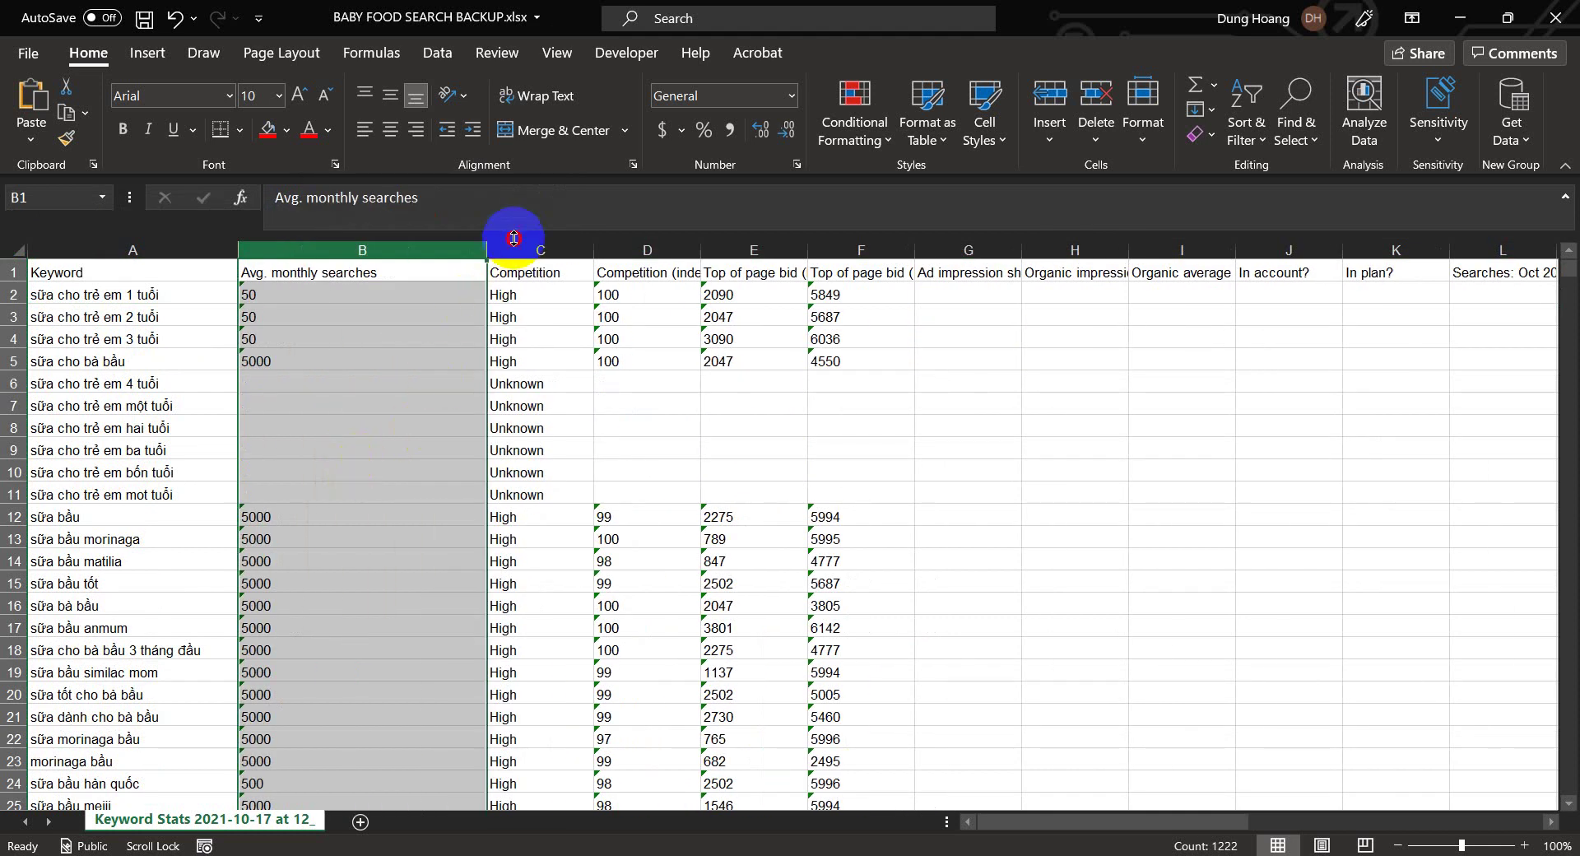
Delete every column from Competition onward, keeping only the Keyword and Avg. monthly searches columns
click(141, 293)
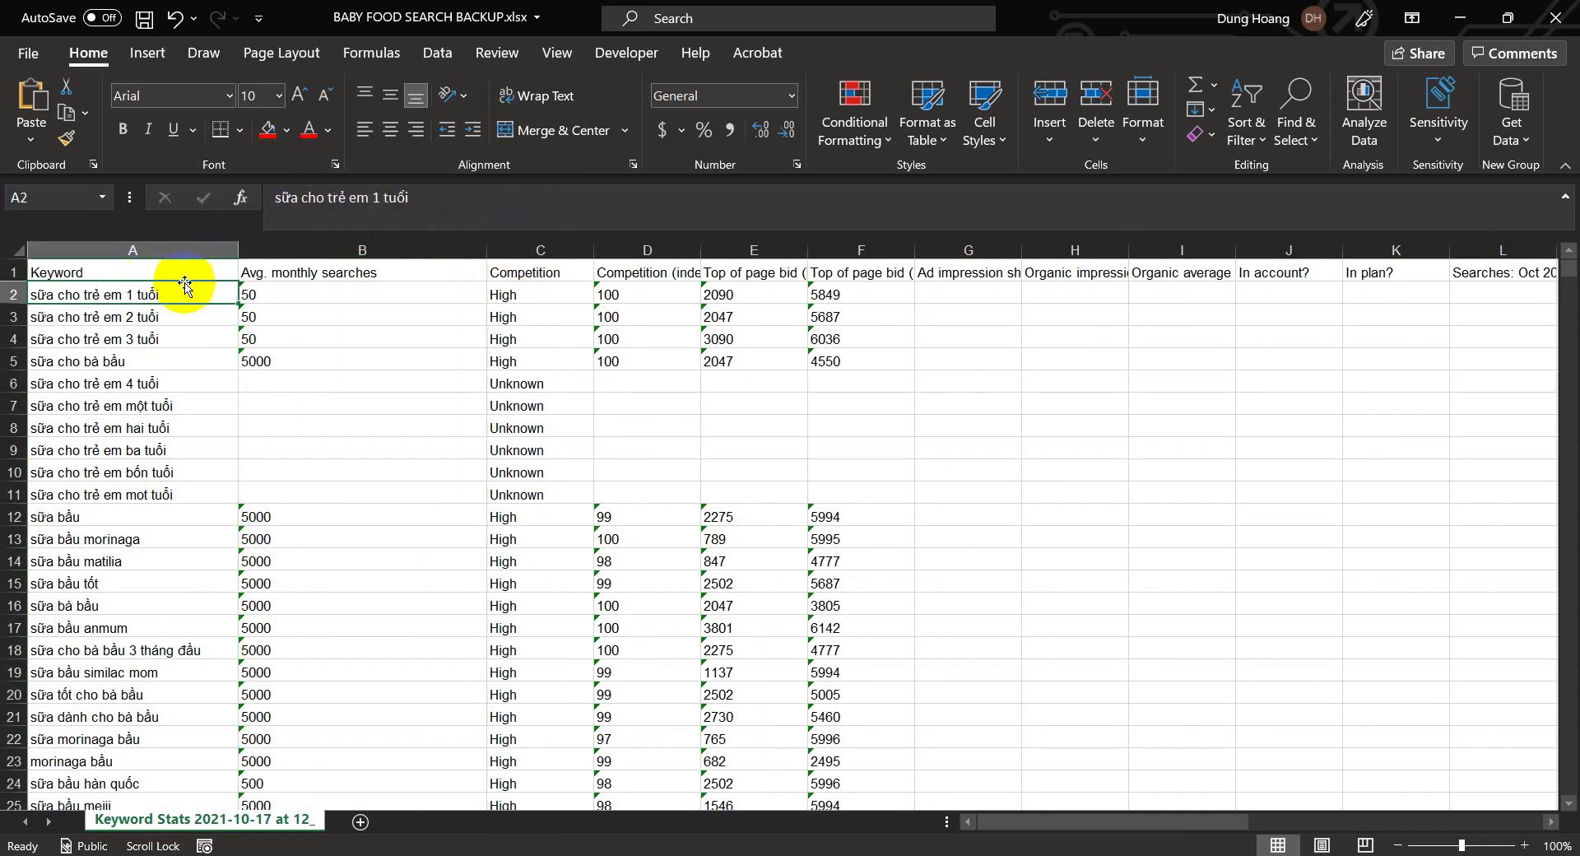
click(315, 278)
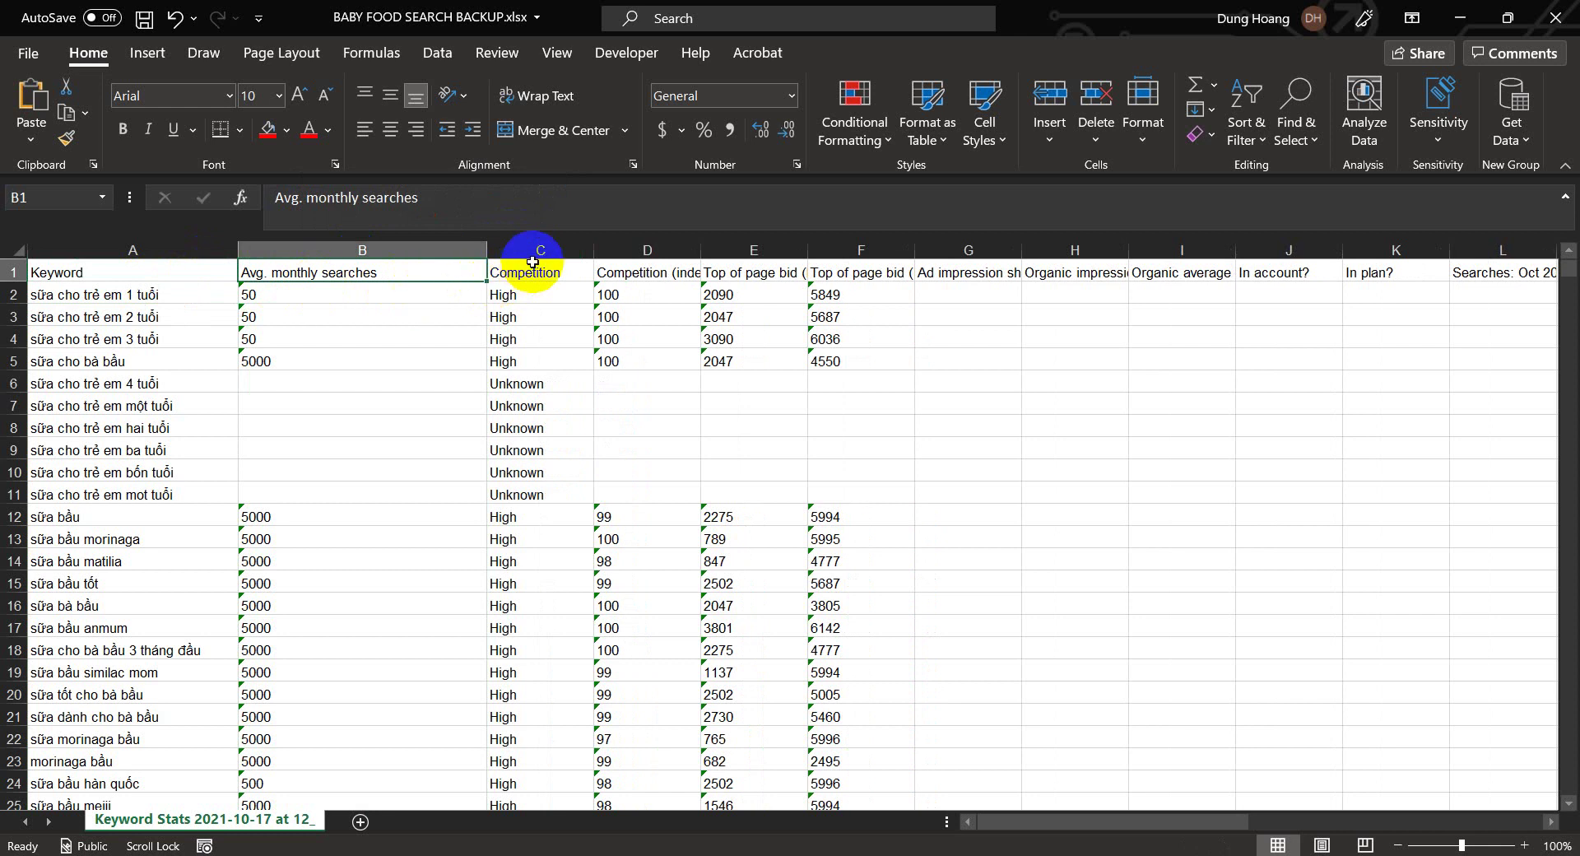
drag(529, 249, 1506, 356)
scroll(1506, 356, left, 15)
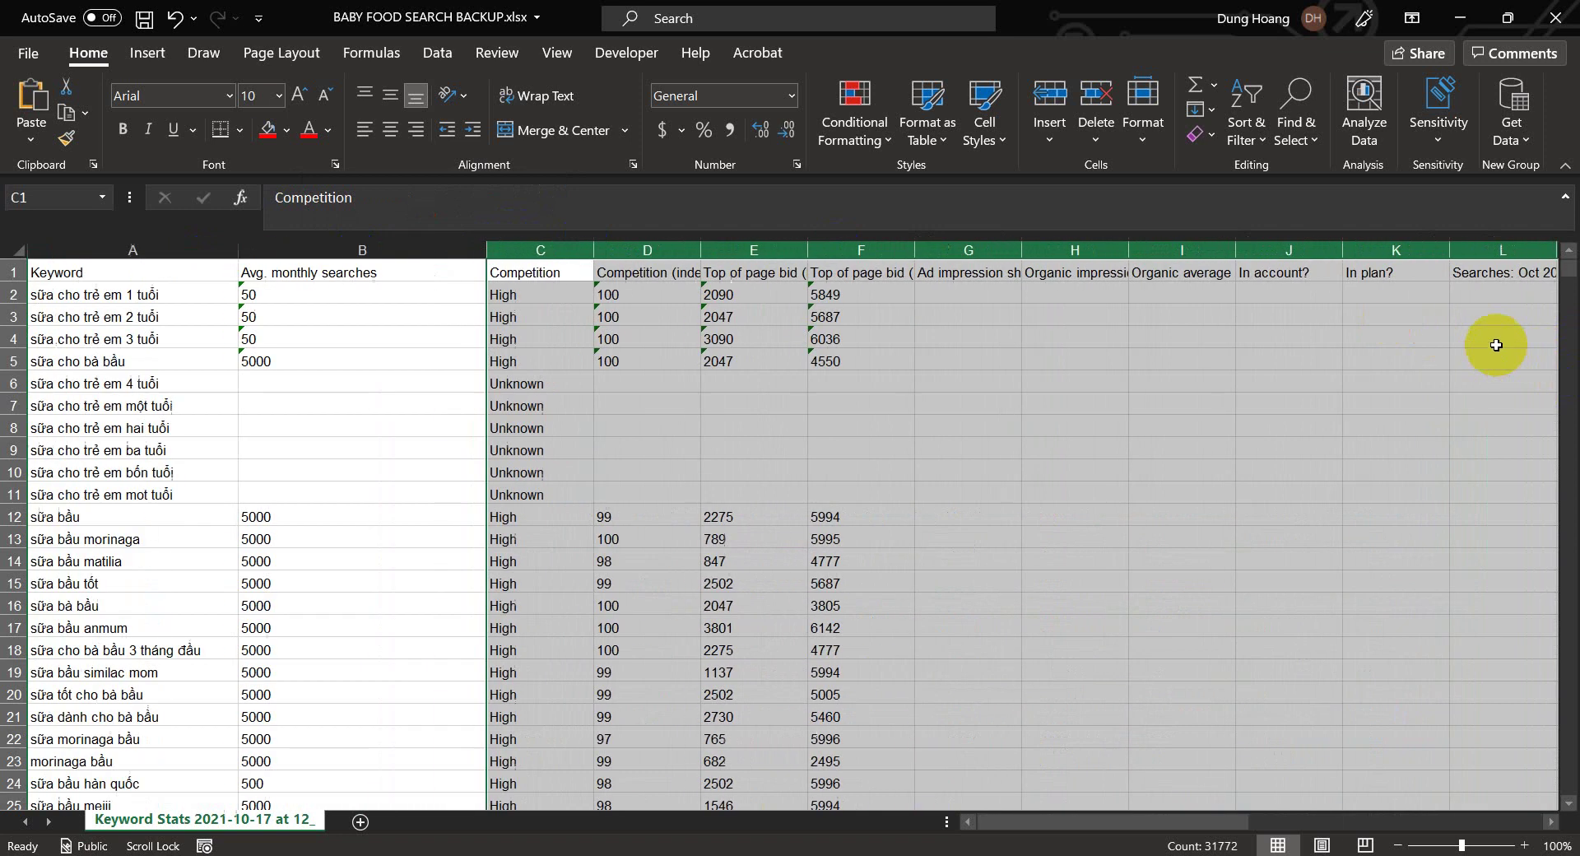
right_click(762, 252)
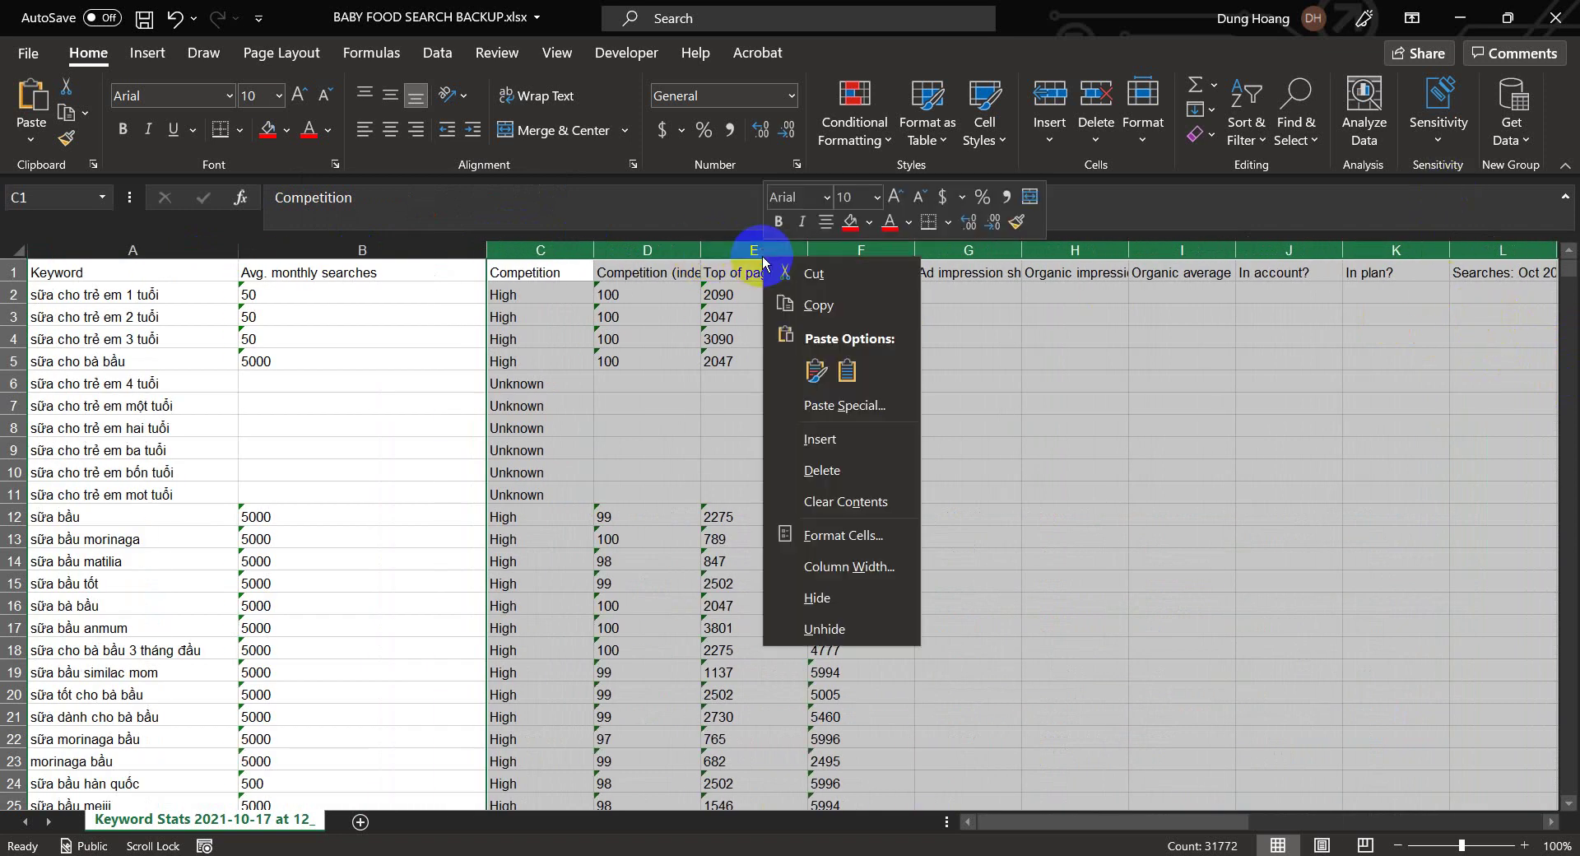
click(835, 468)
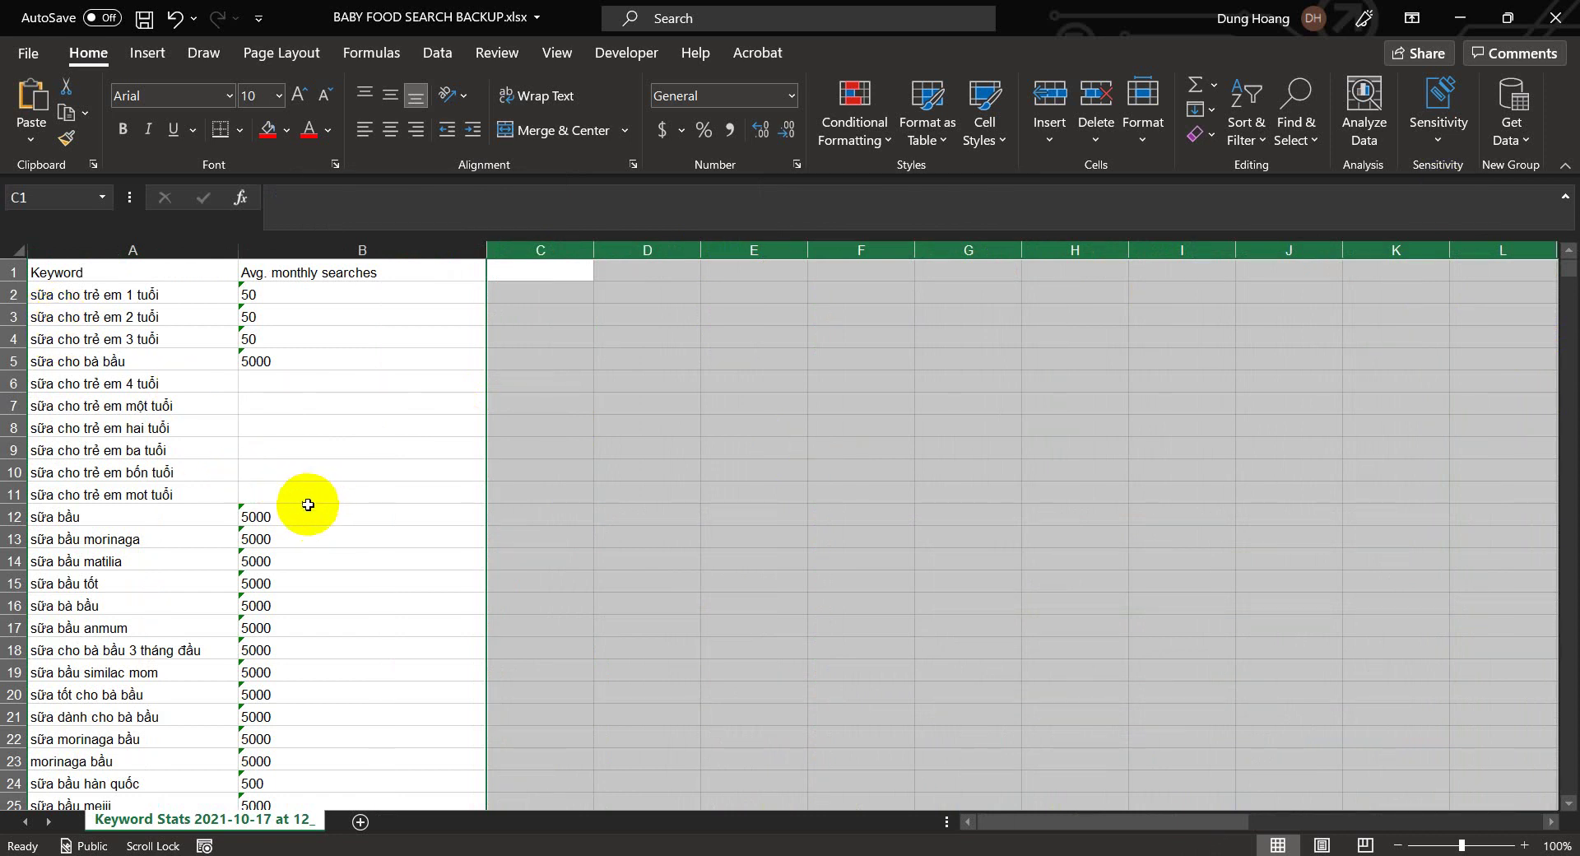
Examine the keyword list and its monthly search values down to the last row, and return to the first row
drag(66, 274, 318, 302)
scroll(560, 576, down, 20)
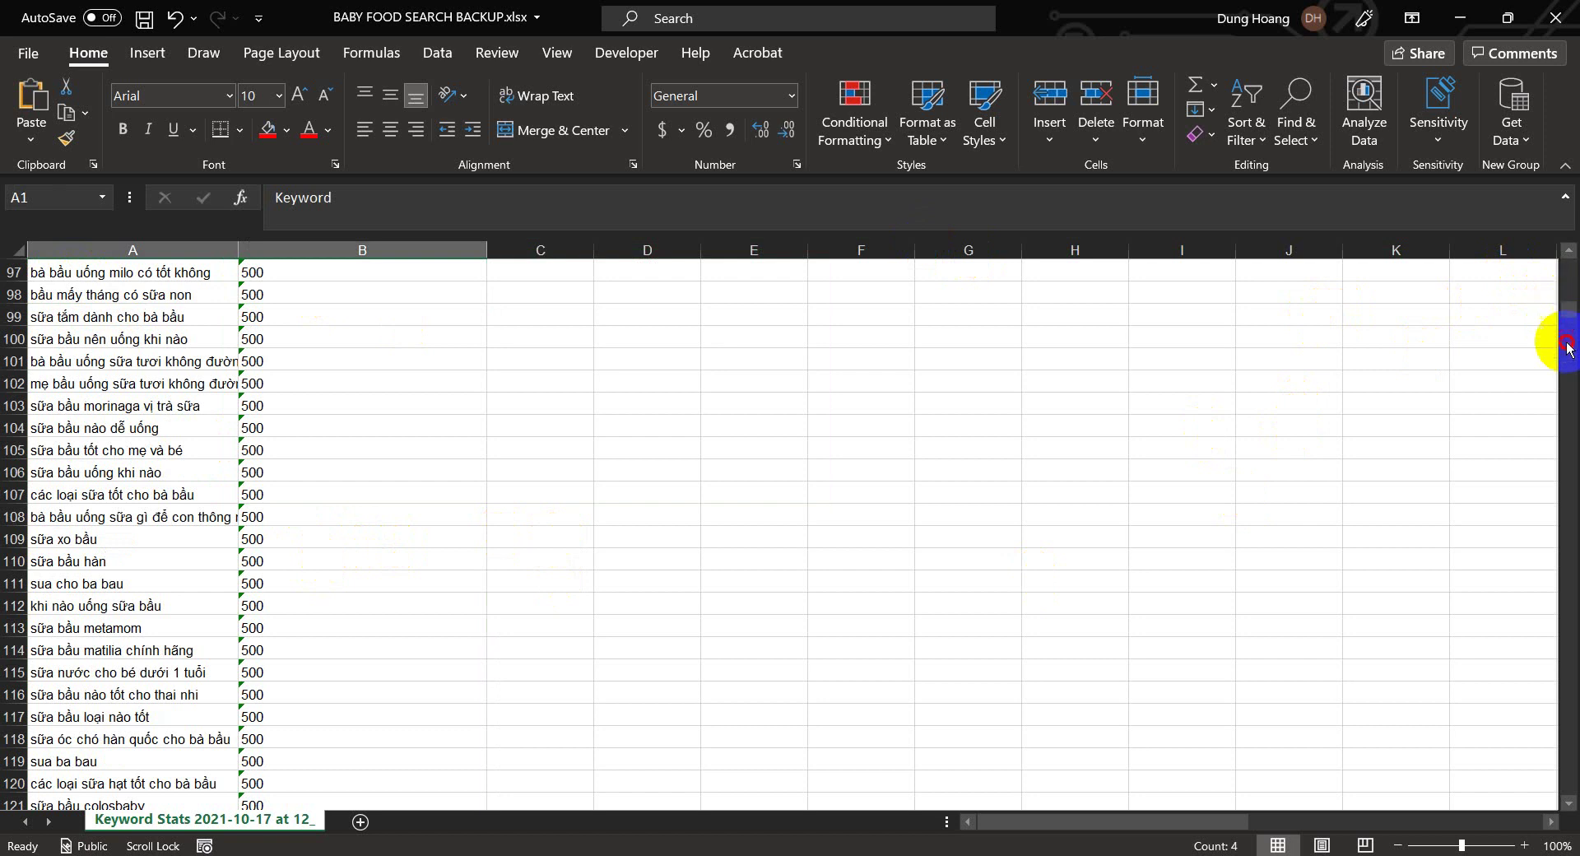
click(1568, 695)
click(1568, 695)
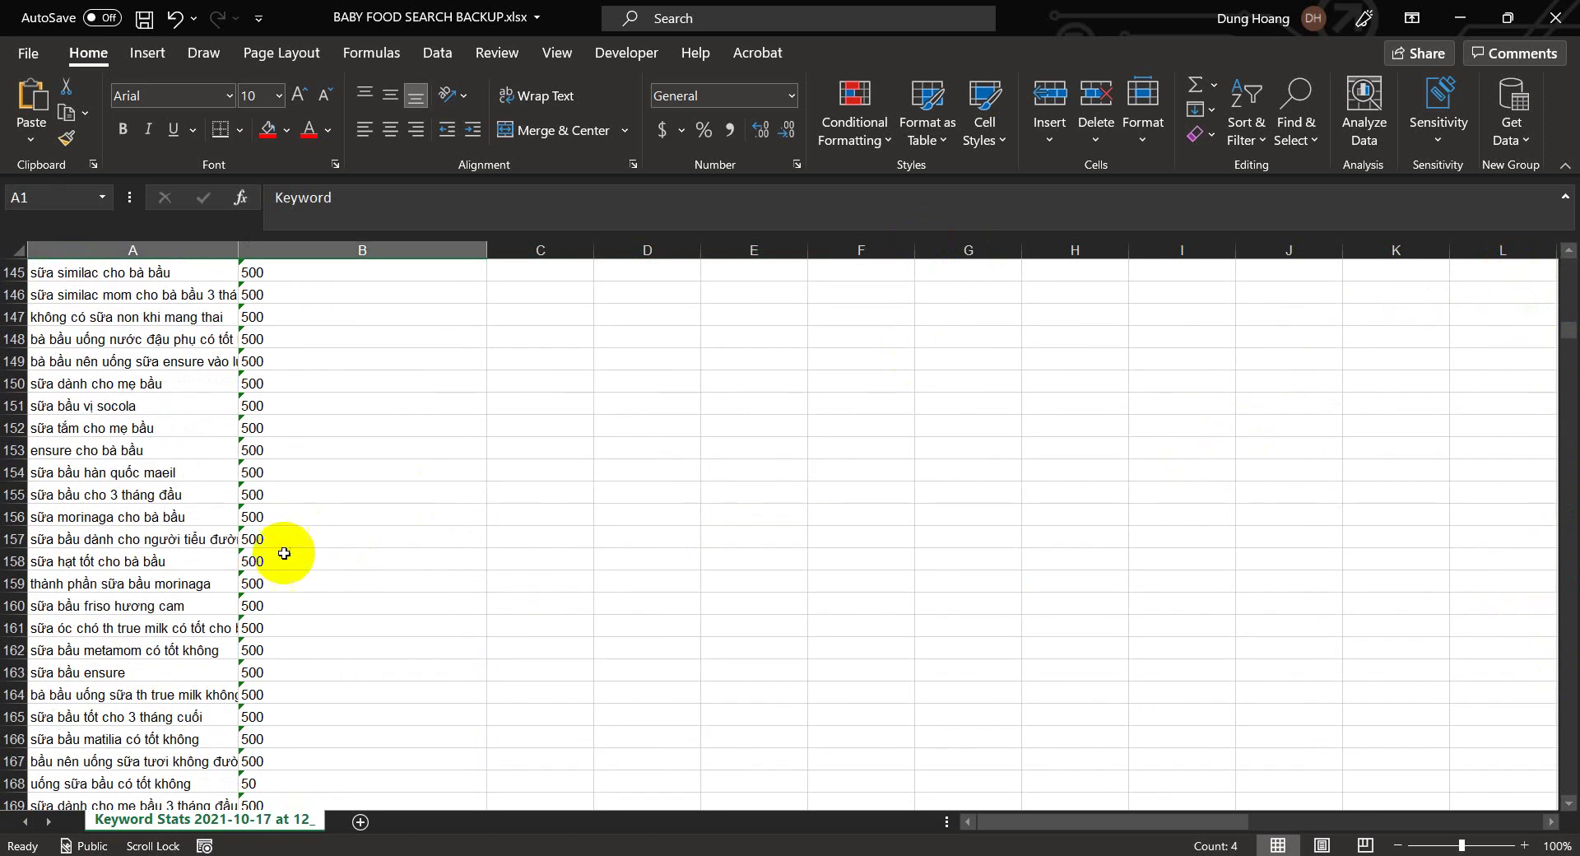
click(246, 675)
scroll(233, 676, down, 20)
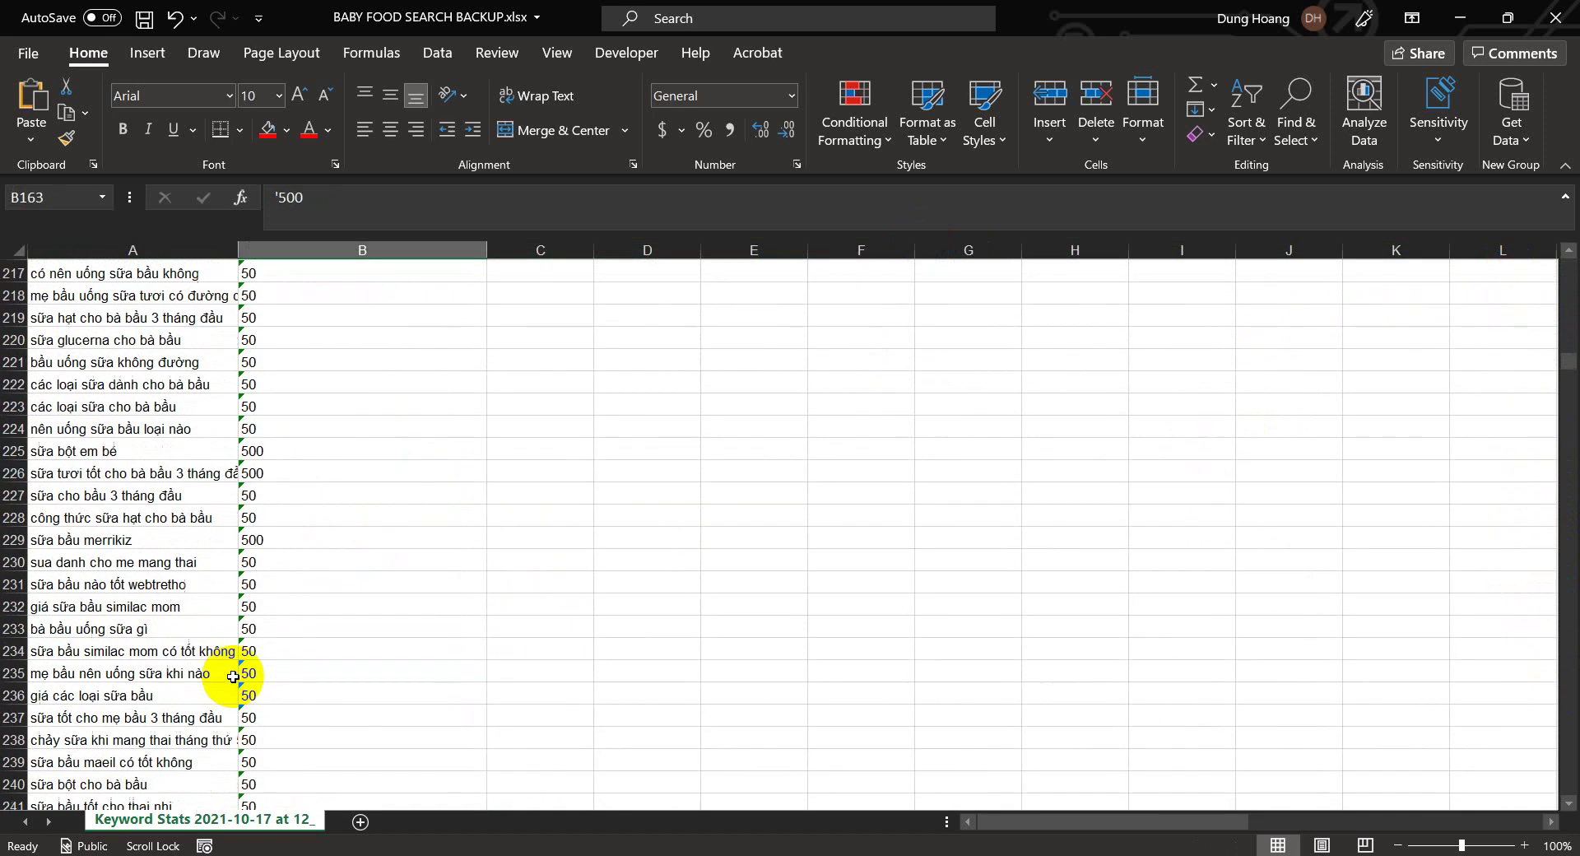
scroll(233, 676, down, 20)
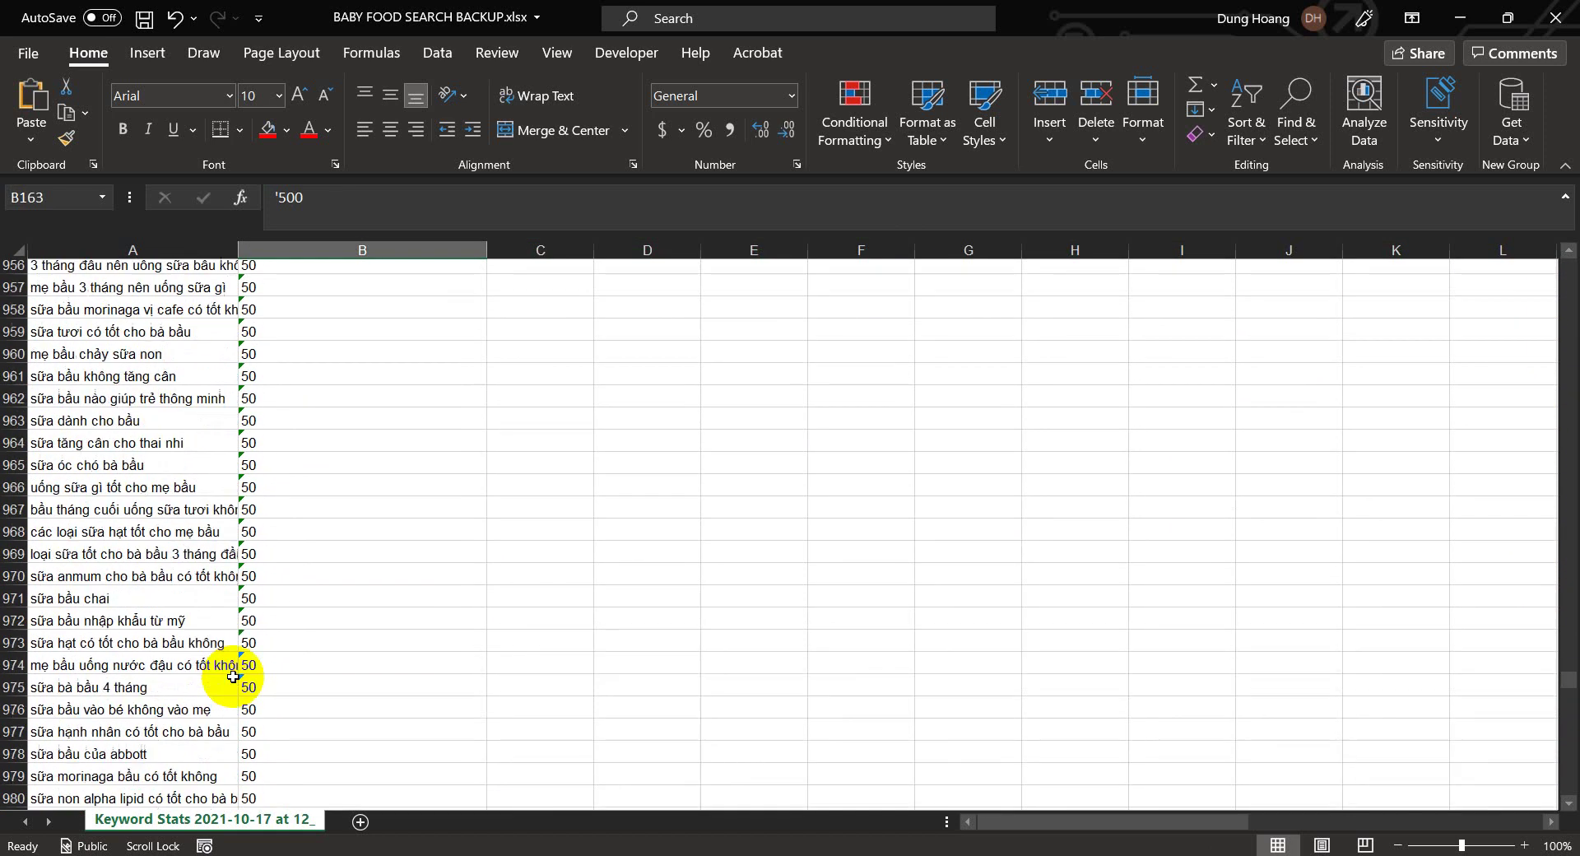
scroll(233, 676, down, 20)
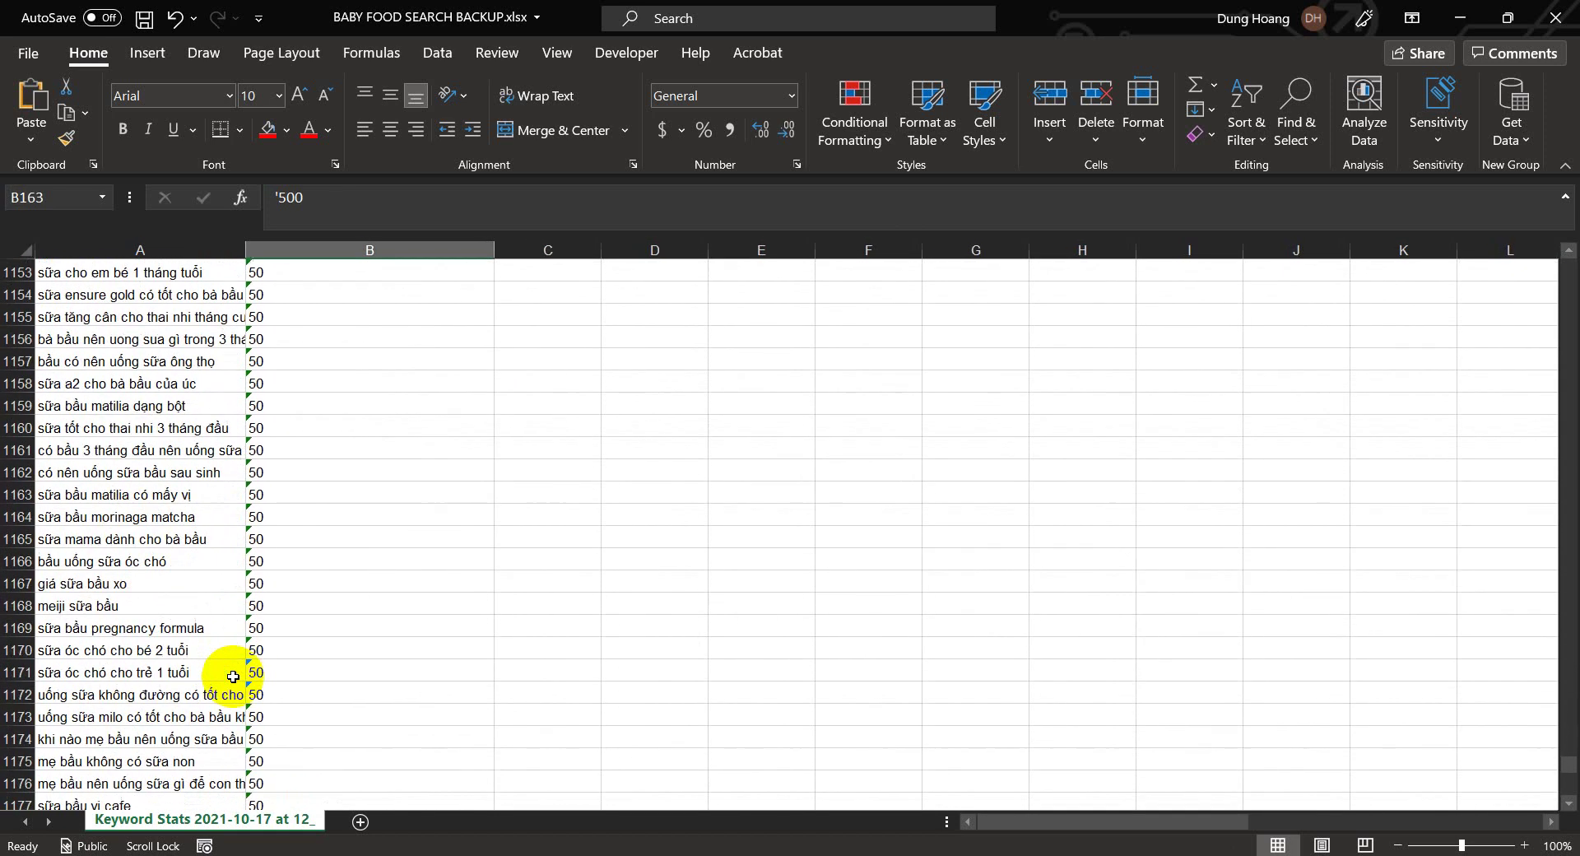
scroll(233, 677, down, 1)
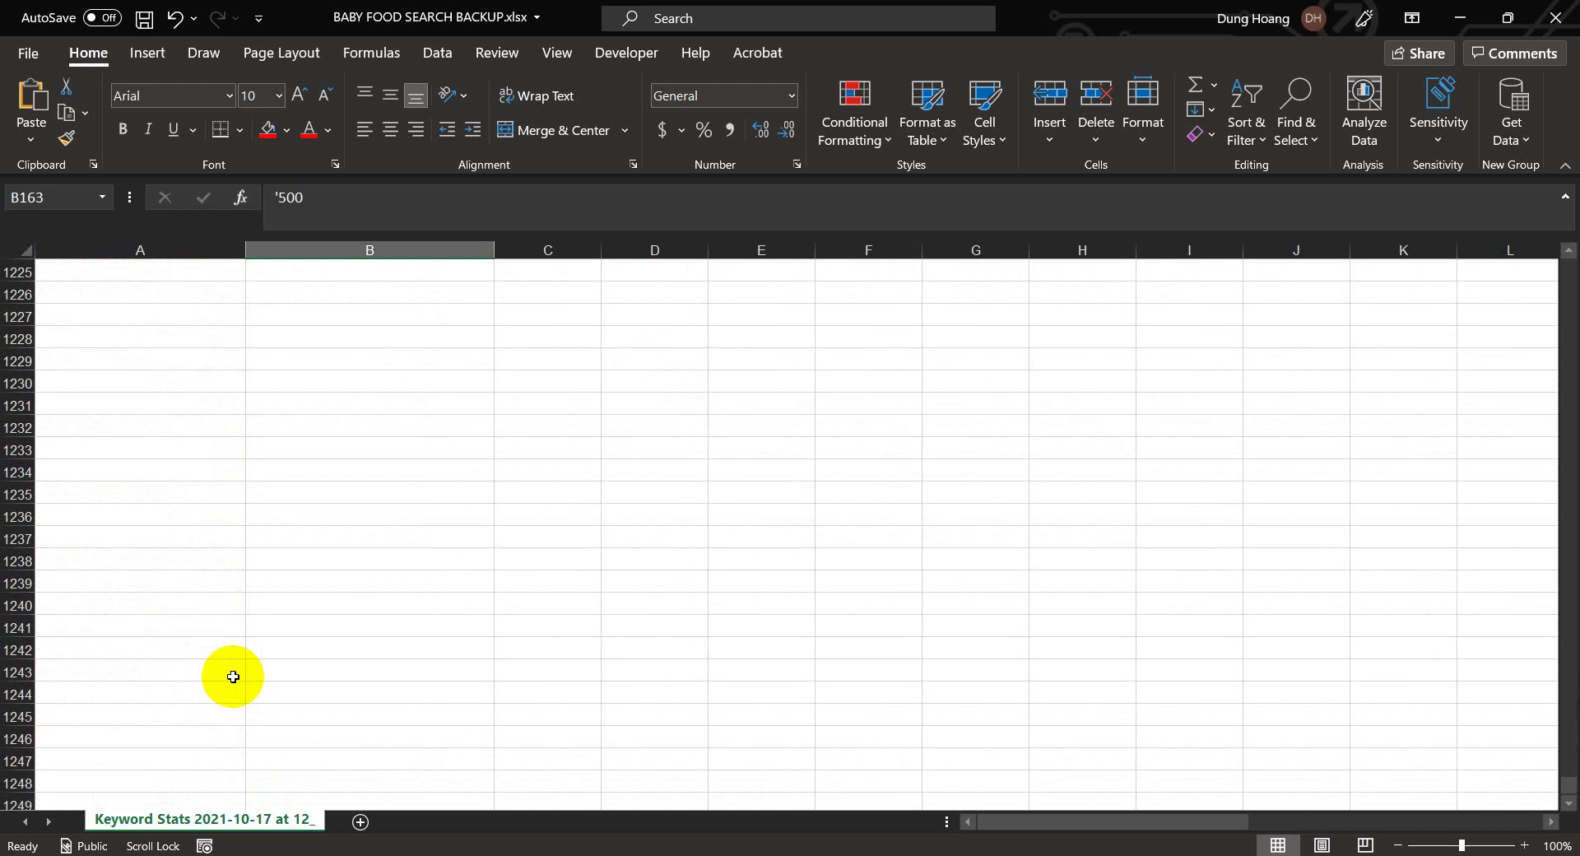
scroll(233, 677, up, 8)
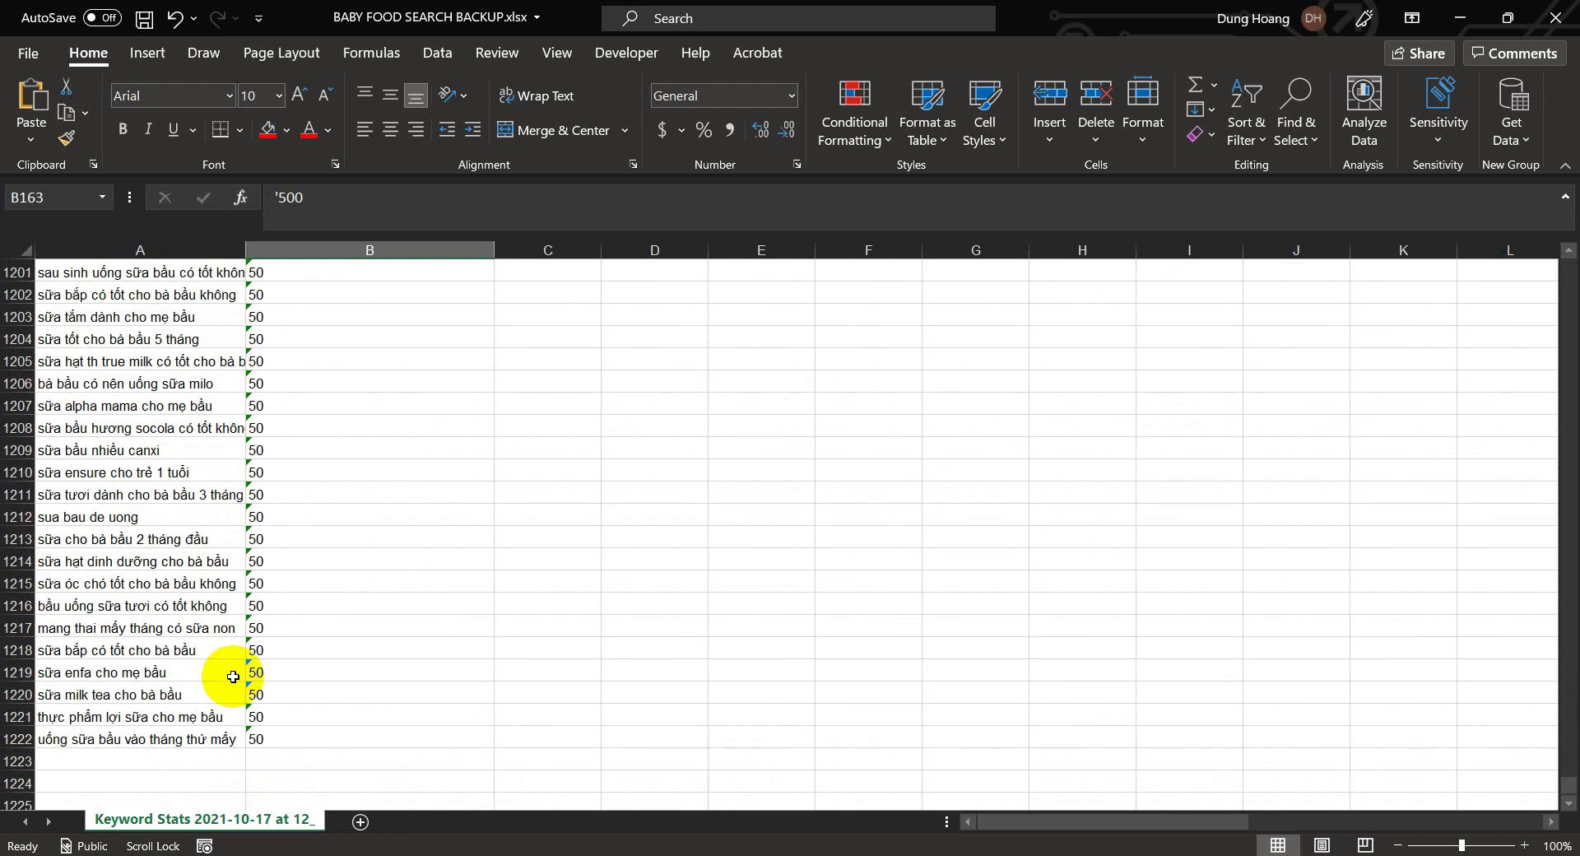
ctrl+scroll(233, 676, down, 4)
key(ctrl+Home)
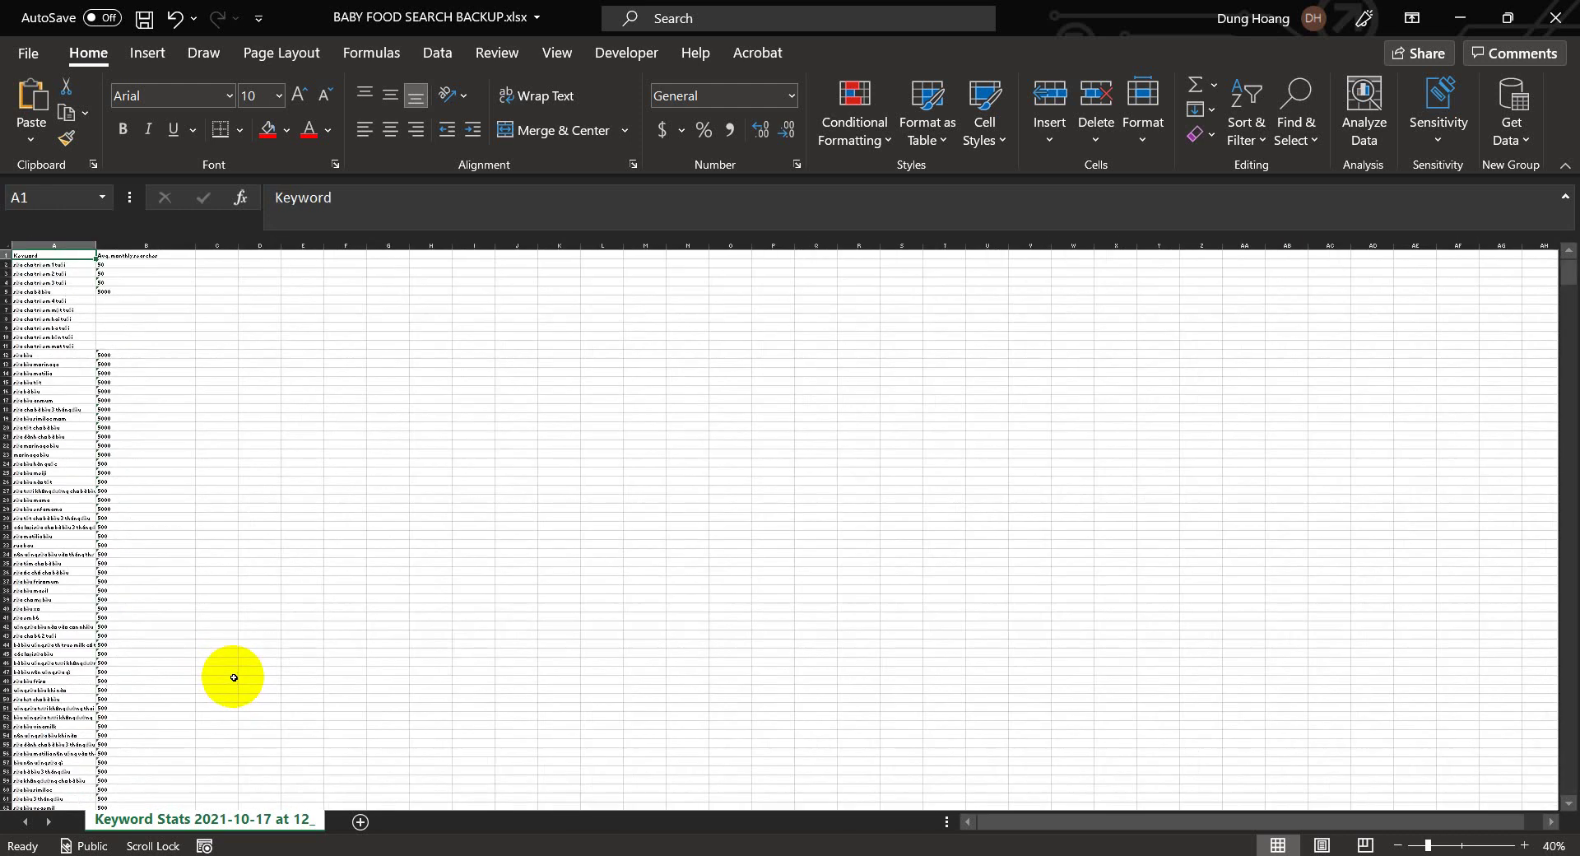
click(1465, 845)
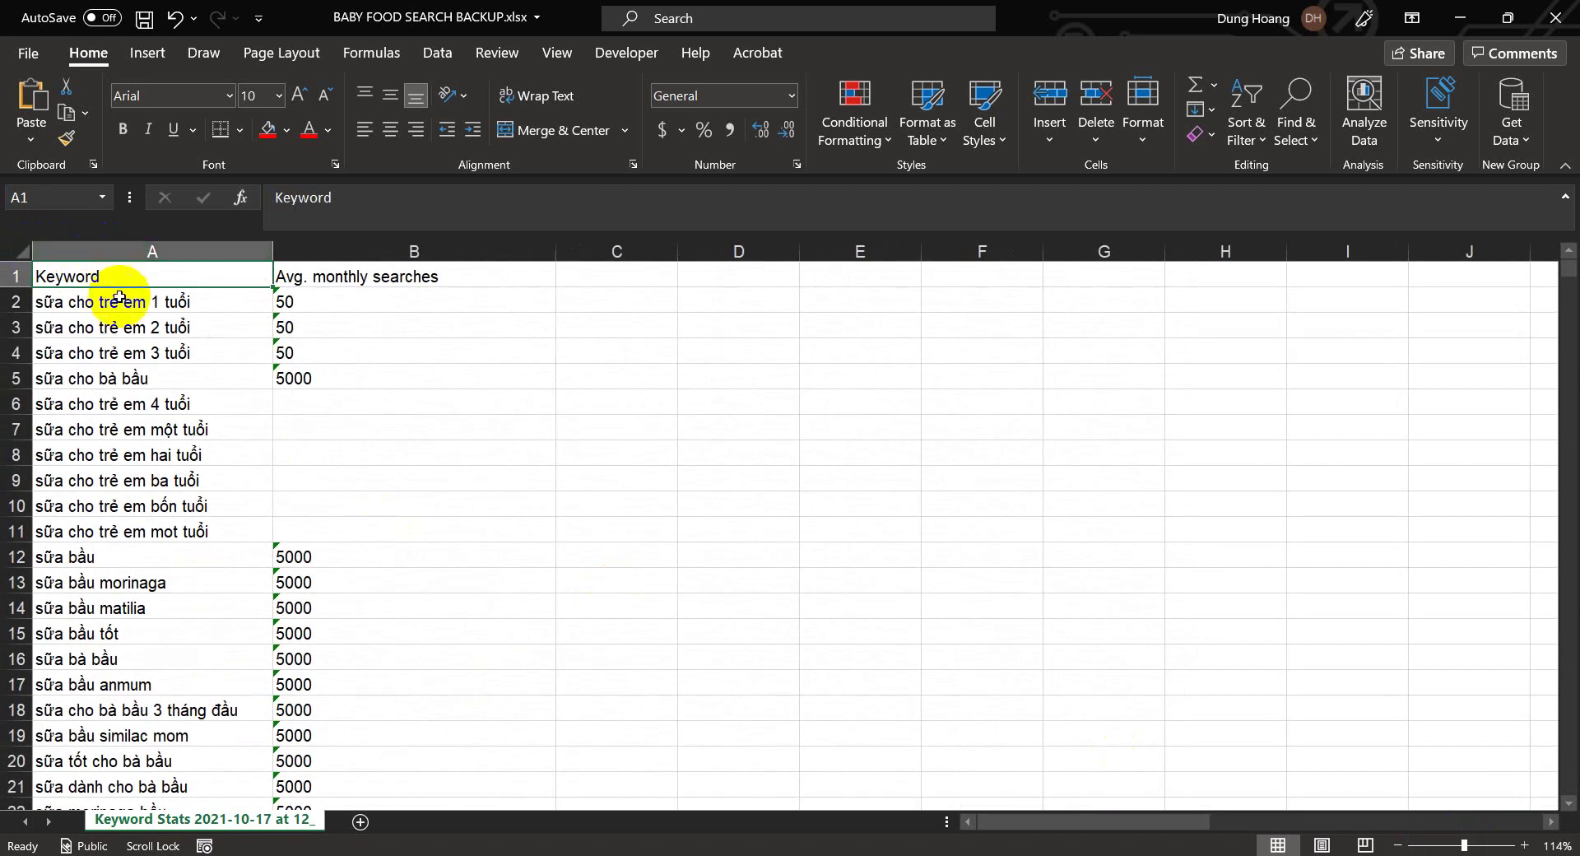
Copy the first 100 rows of the Keyword and Avg. monthly searches columns, headings included
drag(341, 390, 551, 778)
drag(326, 618, 350, 176)
drag(367, 262, 412, 251)
mouse_move(378, 511)
mouse_down()
mouse_move(343, 723)
mouse_move(401, 511)
mouse_up()
right_click(361, 445)
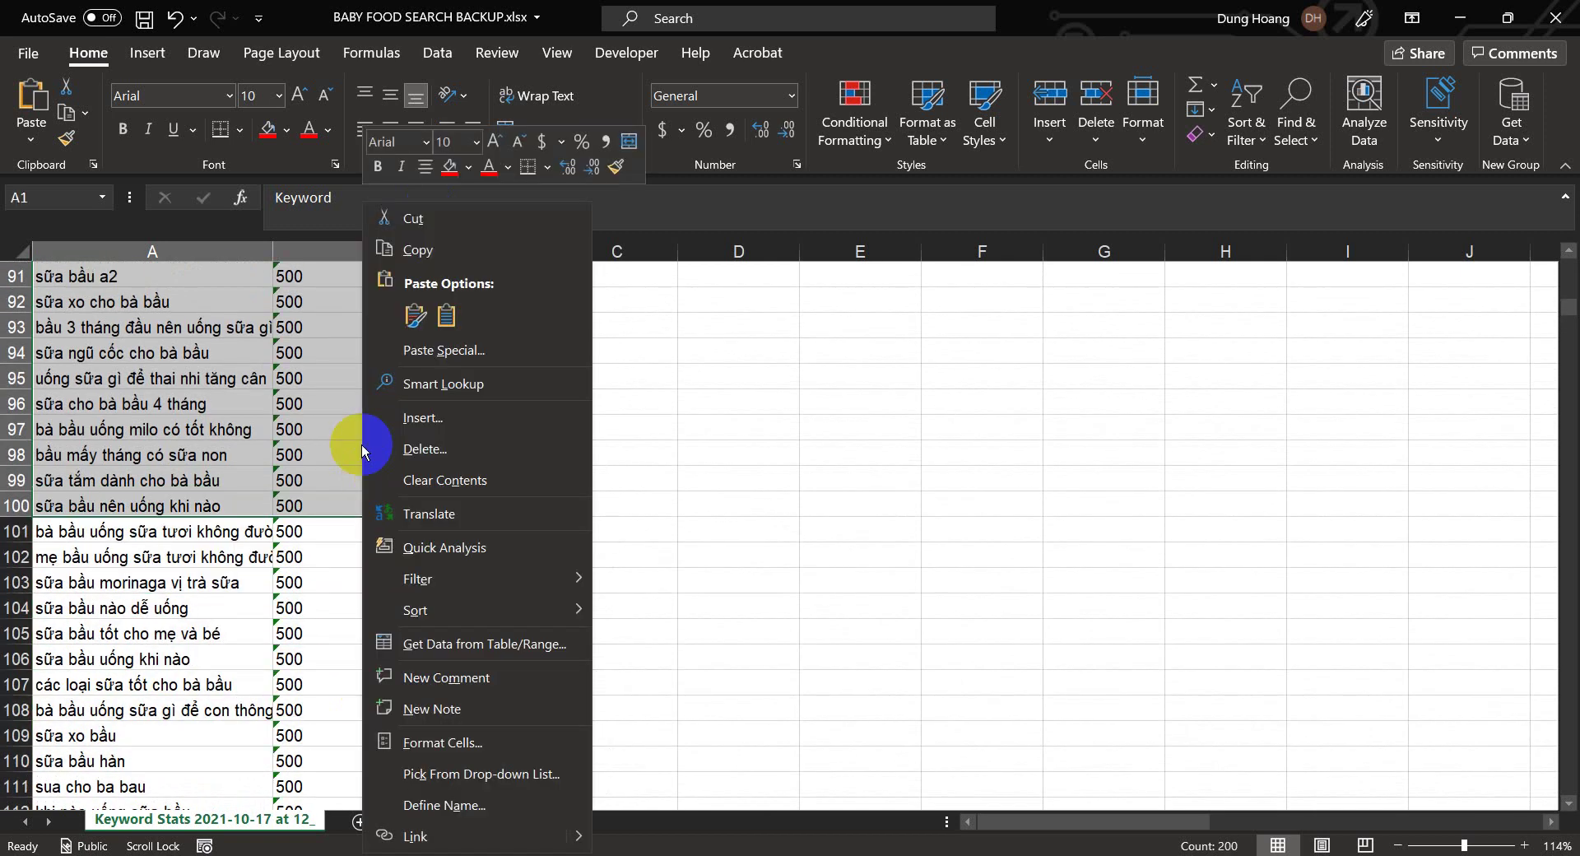
click(417, 251)
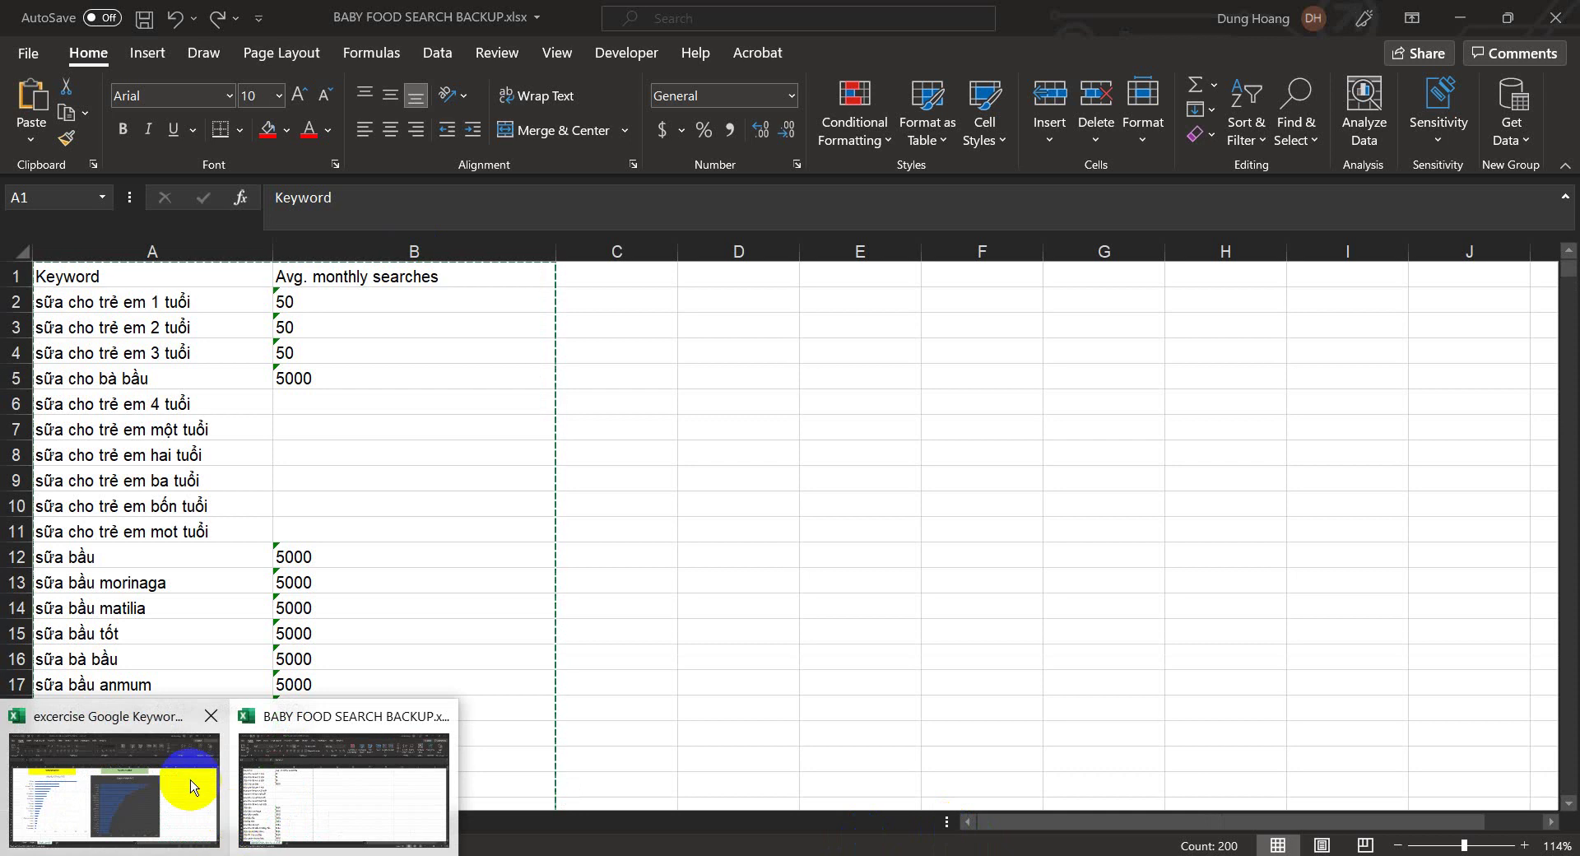
Switch to the excercise Google Keyword Planner workbook and paste the copied keyword data into Sheet5 at cell A1
click(190, 763)
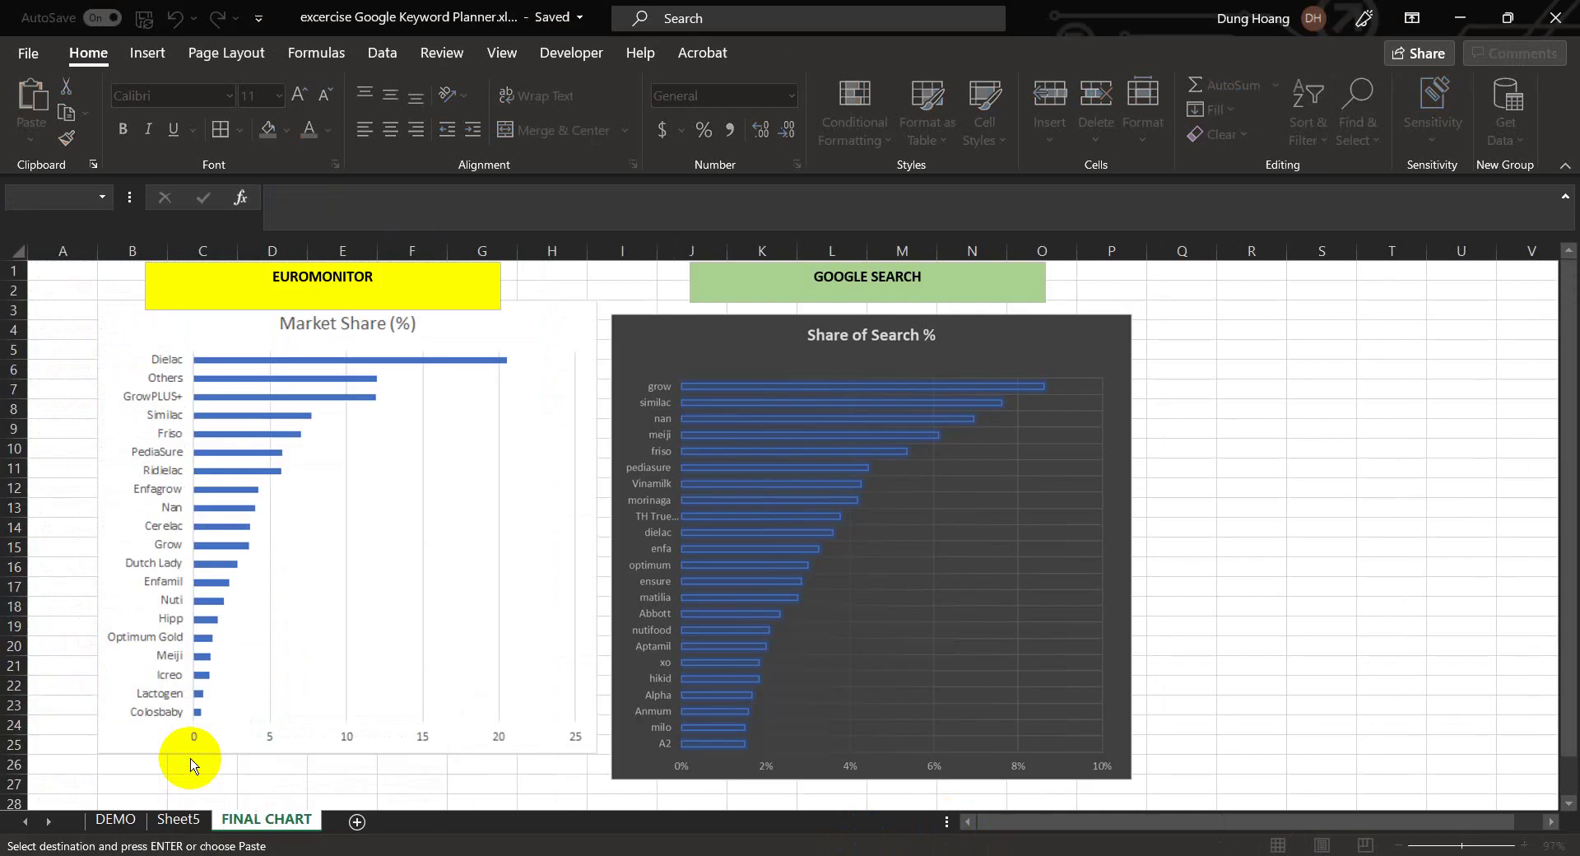
click(178, 820)
right_click(89, 268)
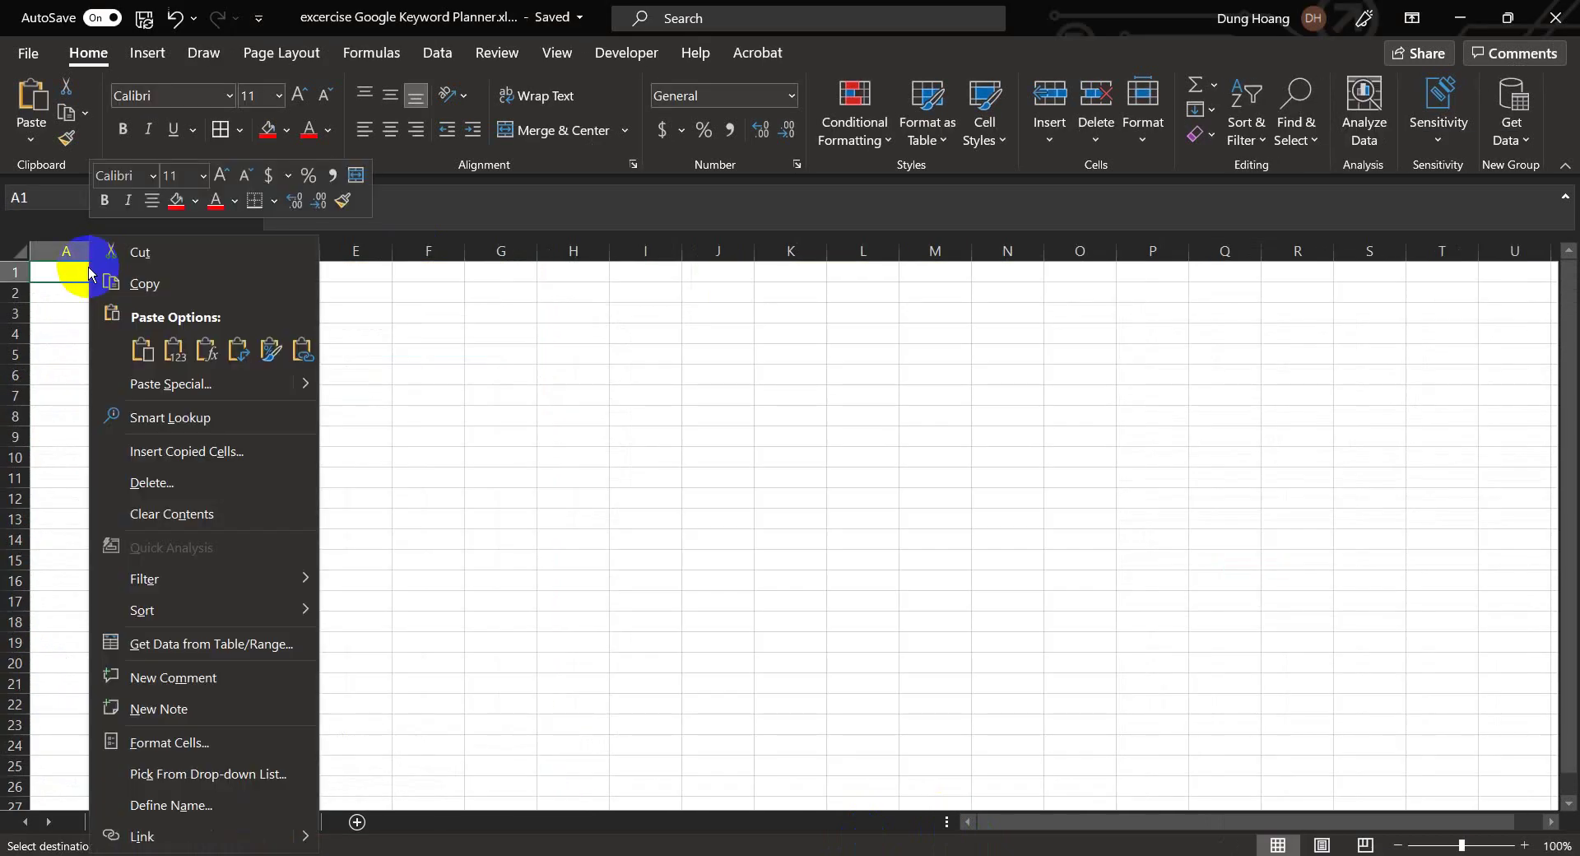
click(140, 352)
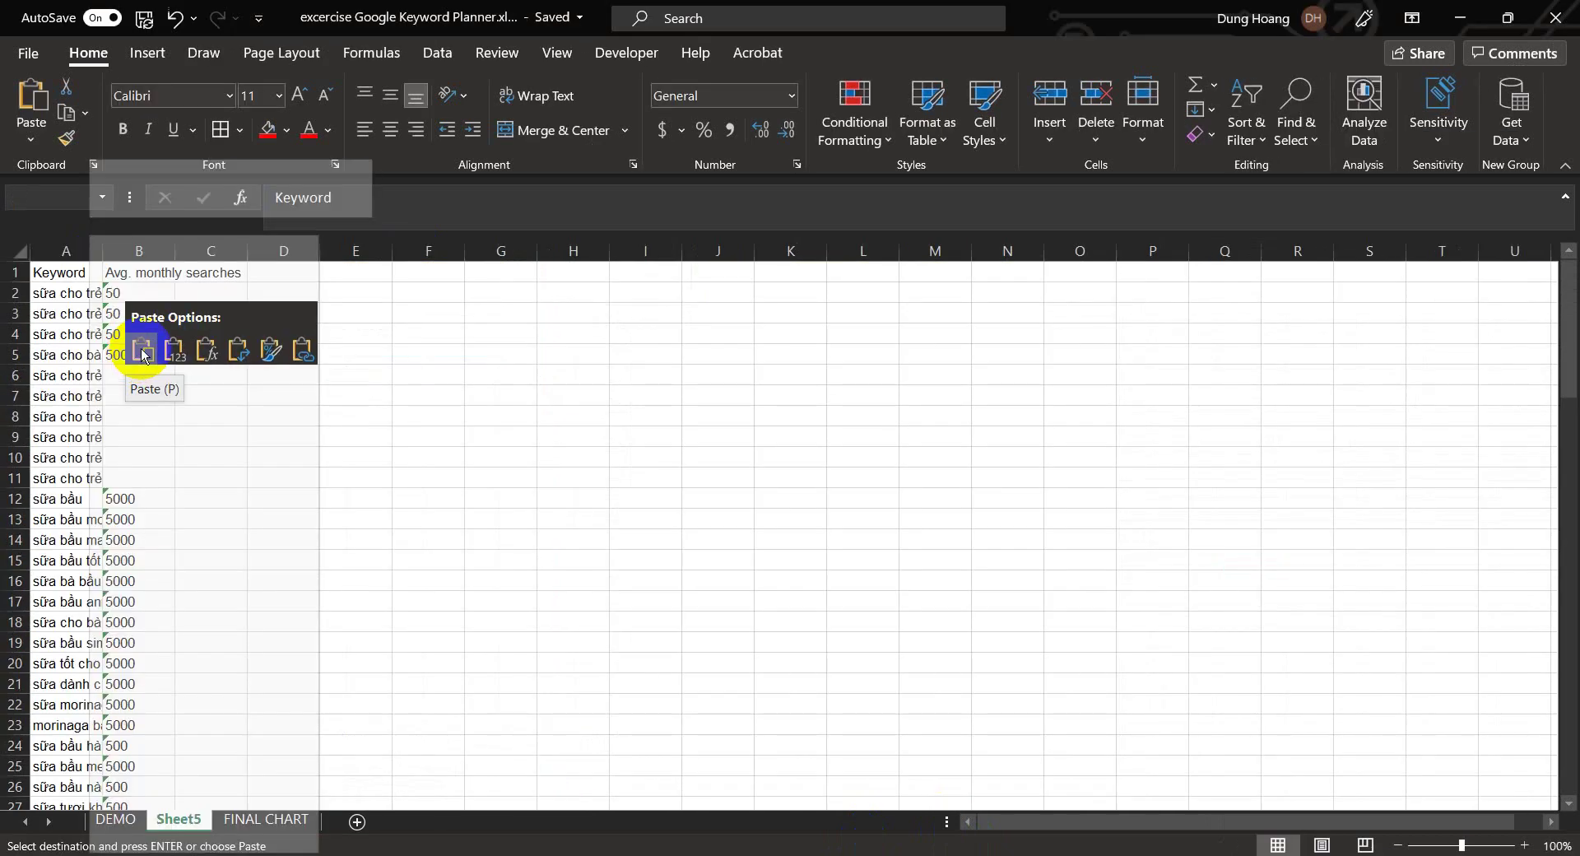
Widen the Keyword column of Sheet5 until the pasted keywords are readable
drag(105, 251, 170, 251)
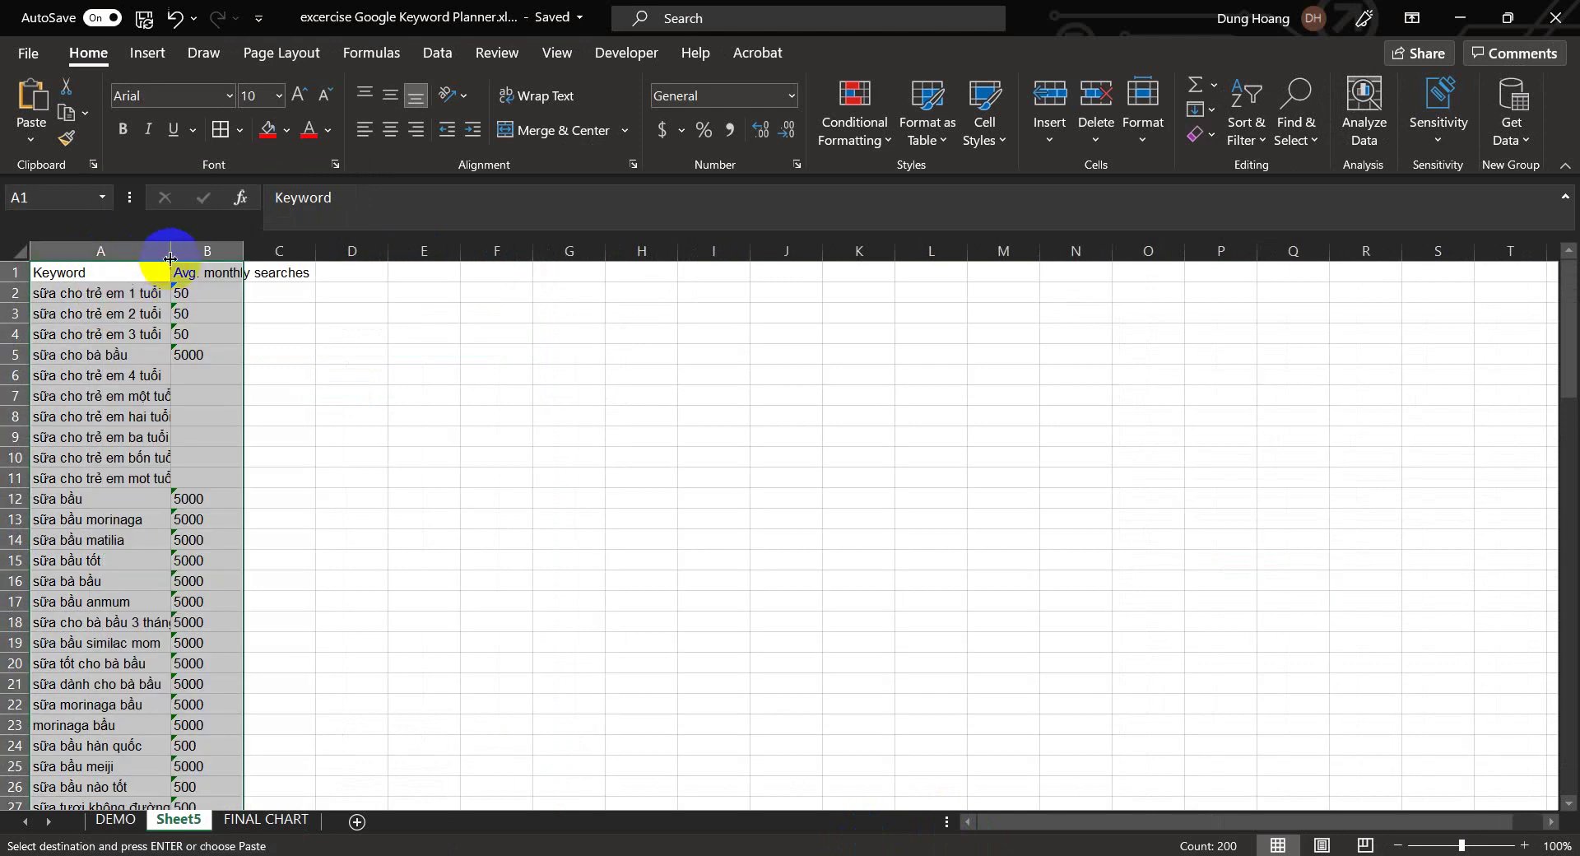
drag(174, 252, 221, 288)
click(438, 421)
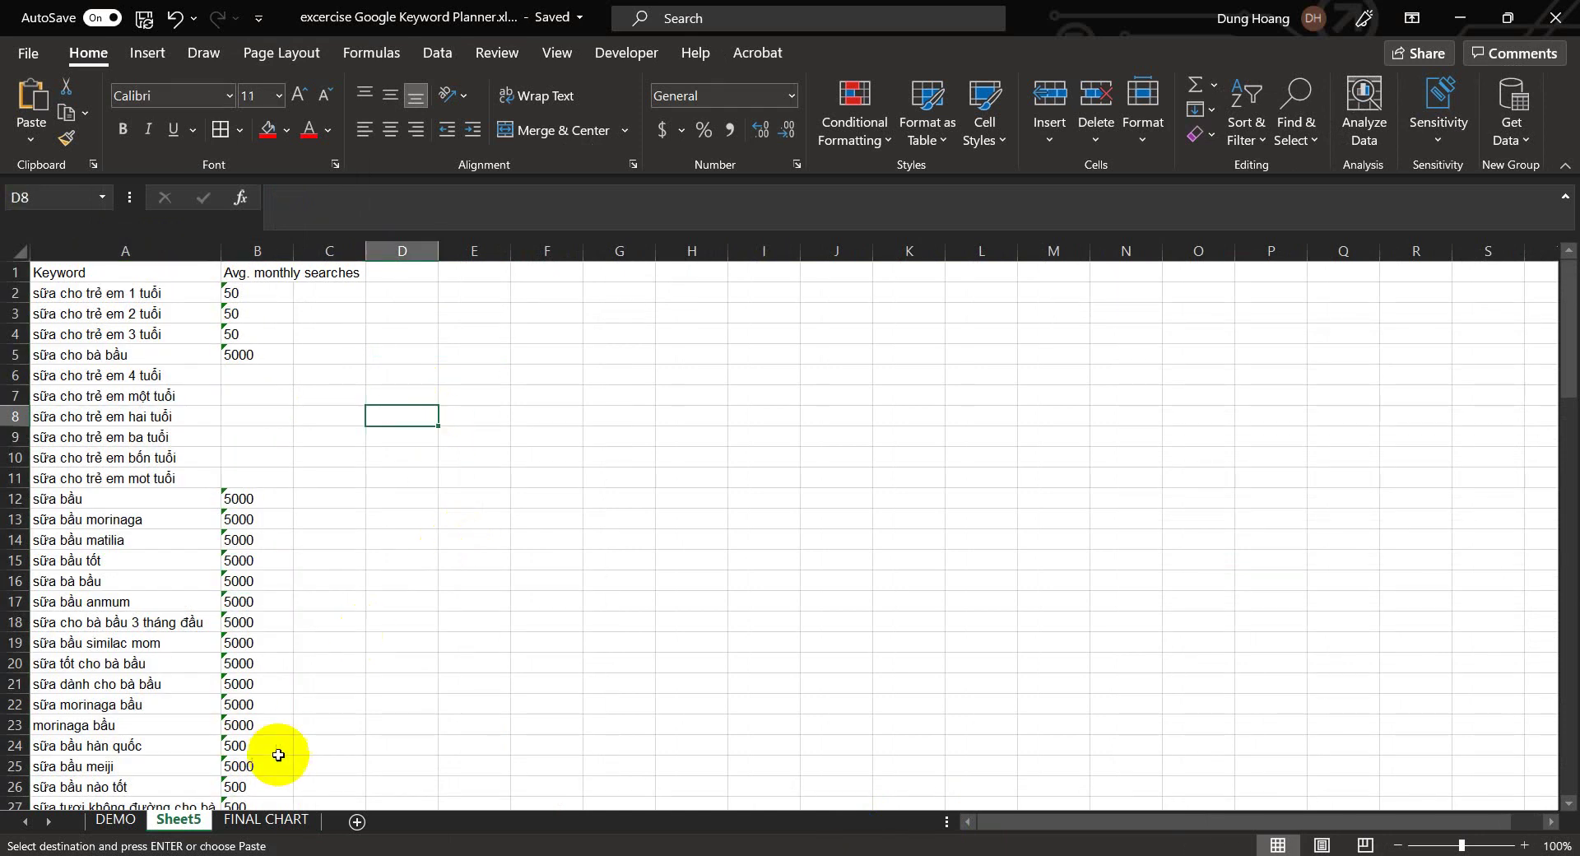
Copy the brand list from Similac to Cerelac in column E of the DEMO sheet
click(275, 832)
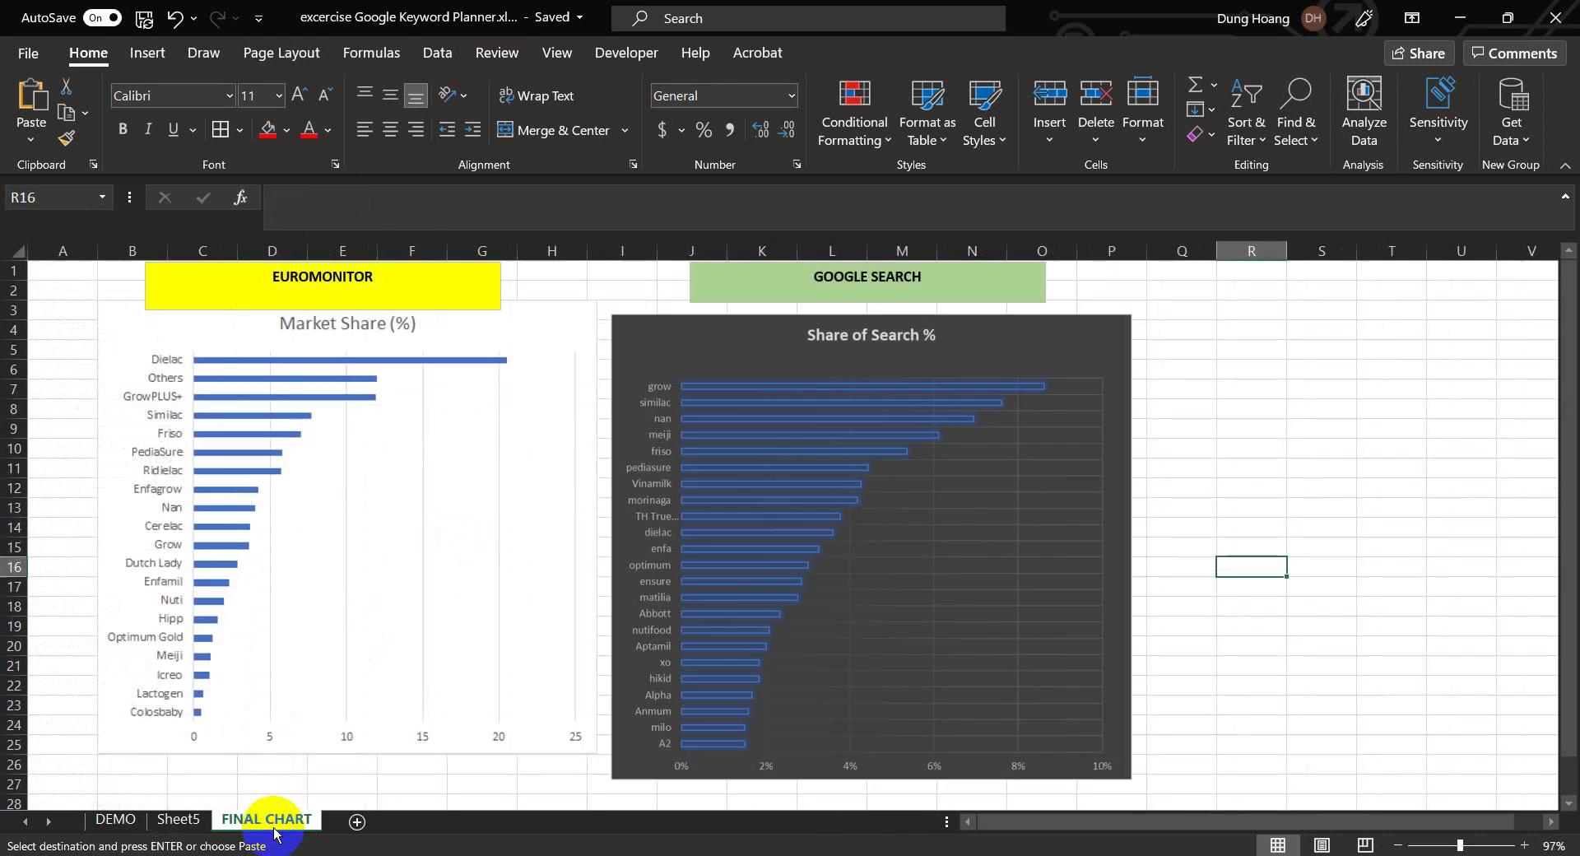
click(121, 821)
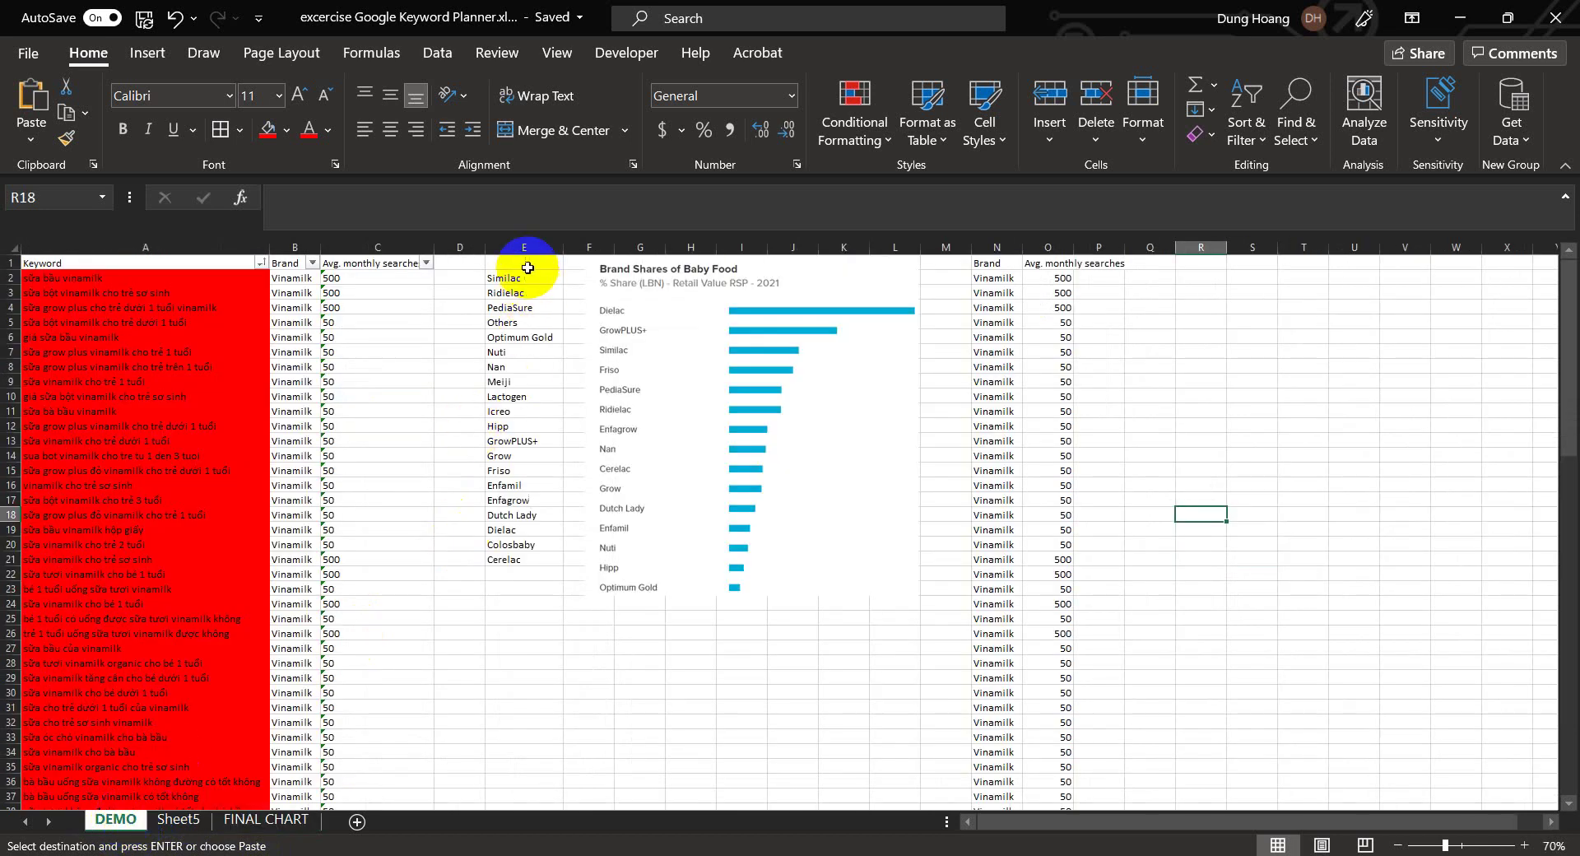
drag(519, 281, 505, 567)
right_click(531, 493)
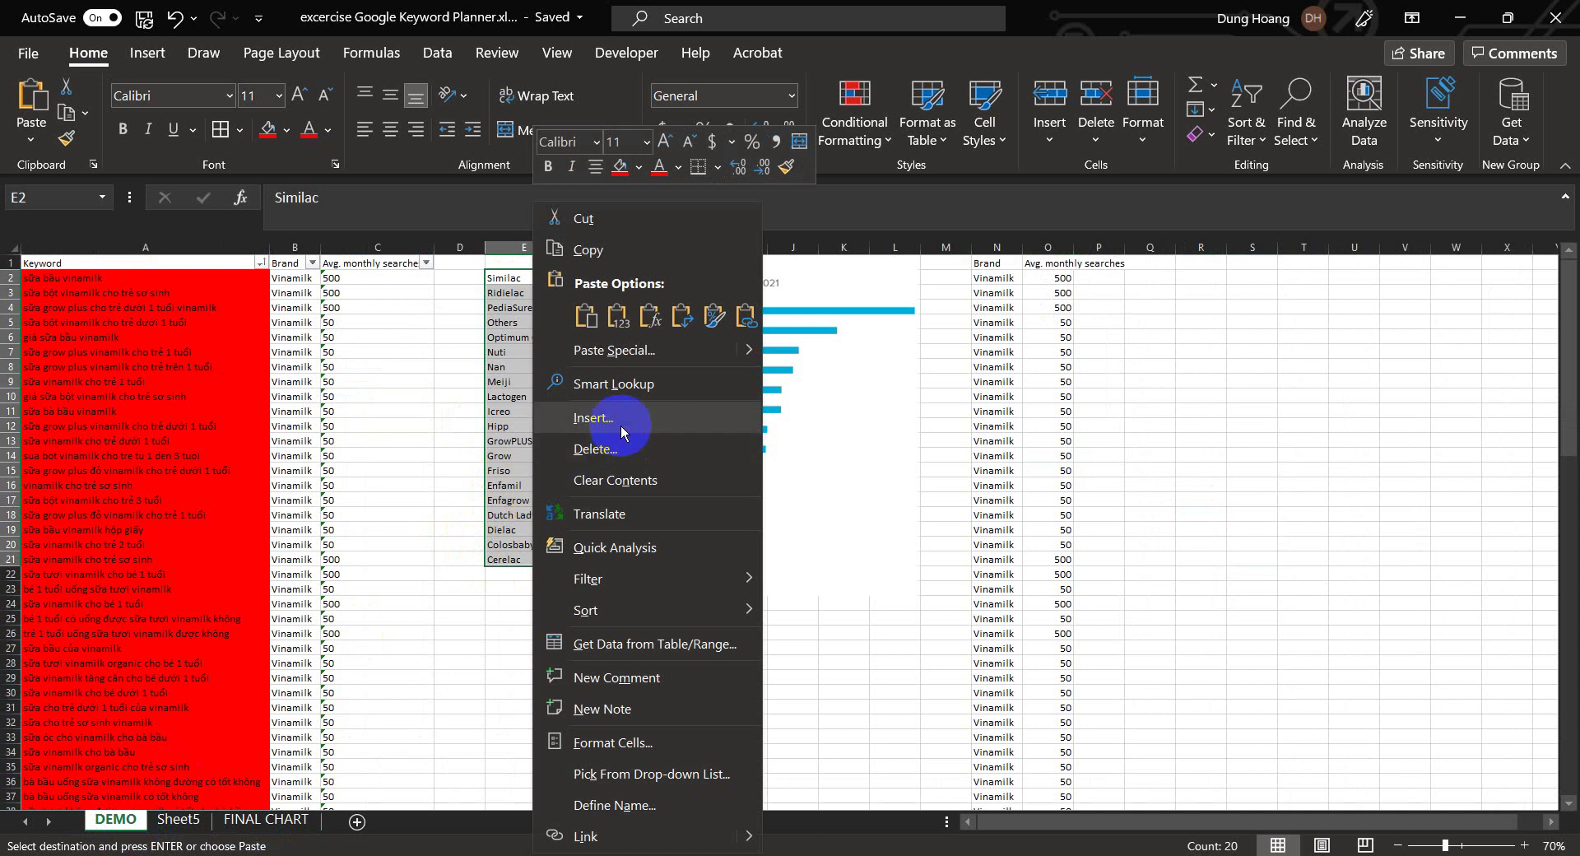
click(586, 250)
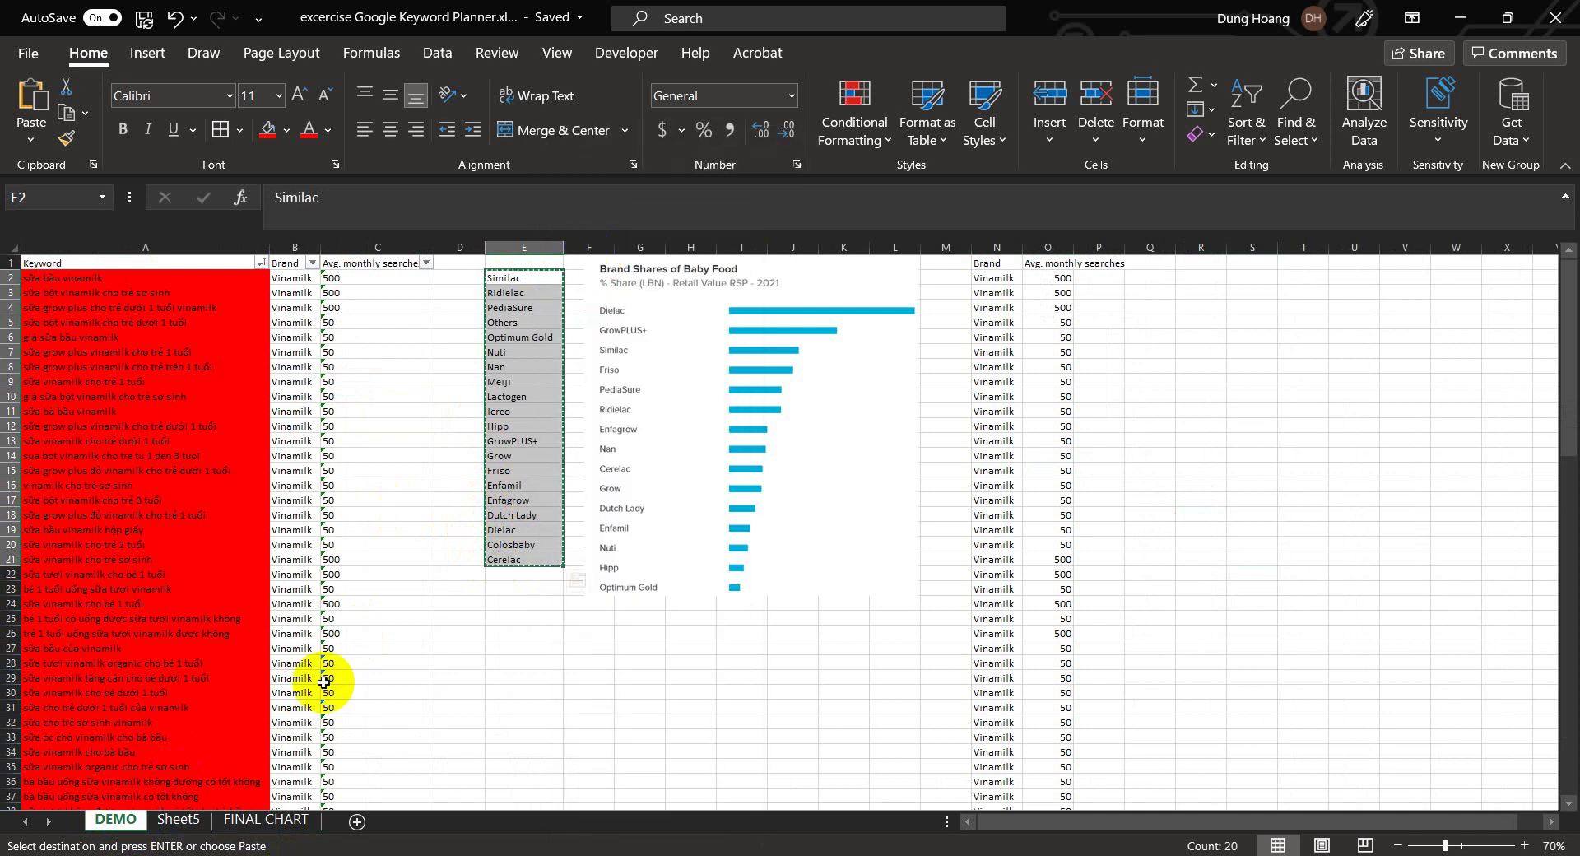
Paste the copied brand list into Sheet5 starting at cell E2
click(173, 819)
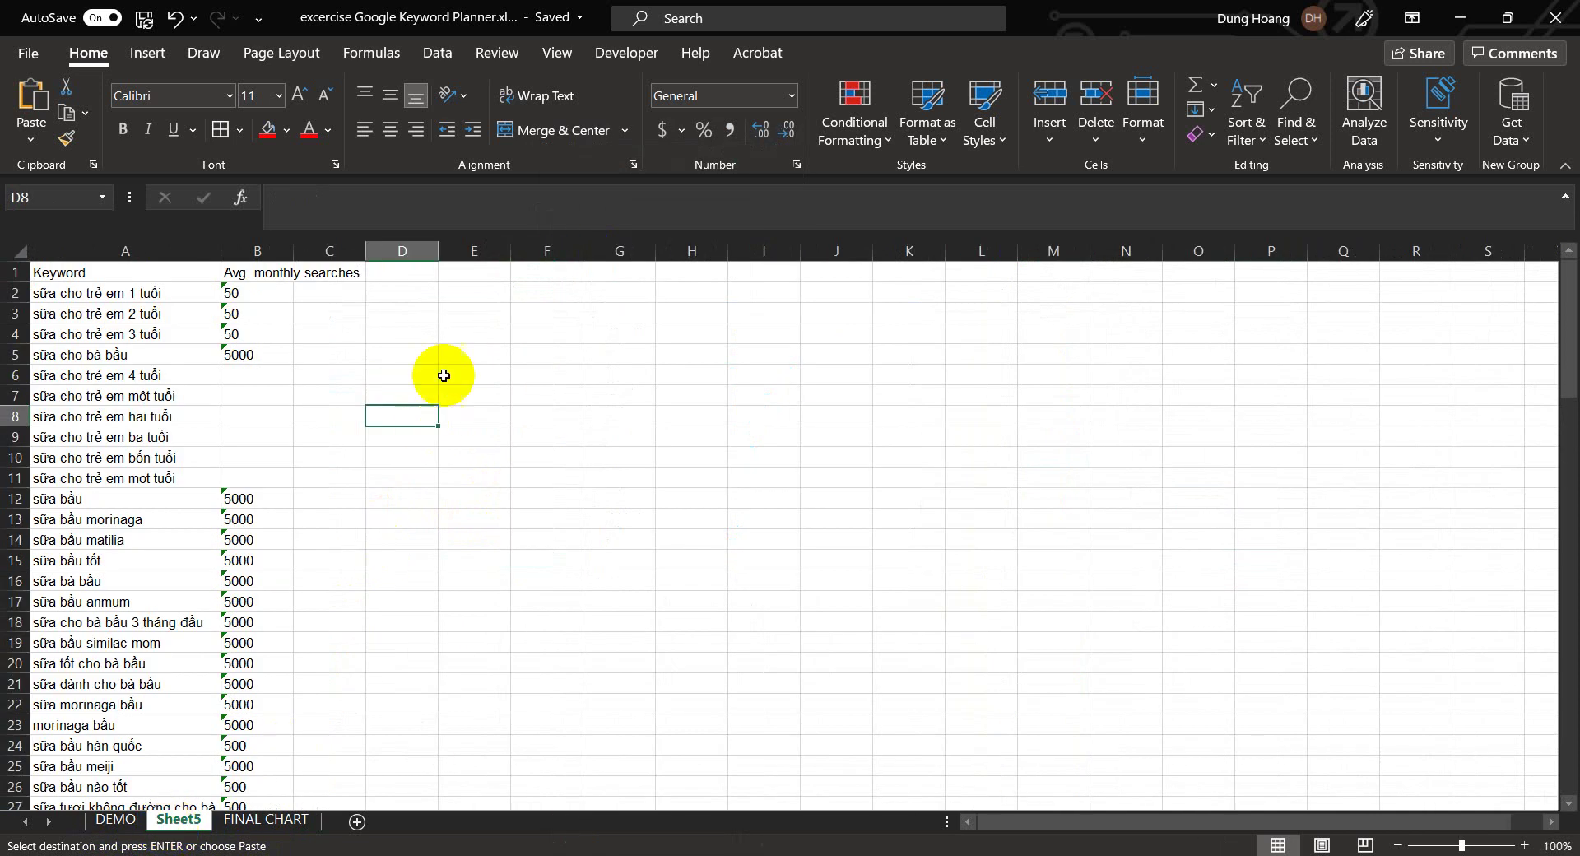
click(481, 271)
right_click(481, 271)
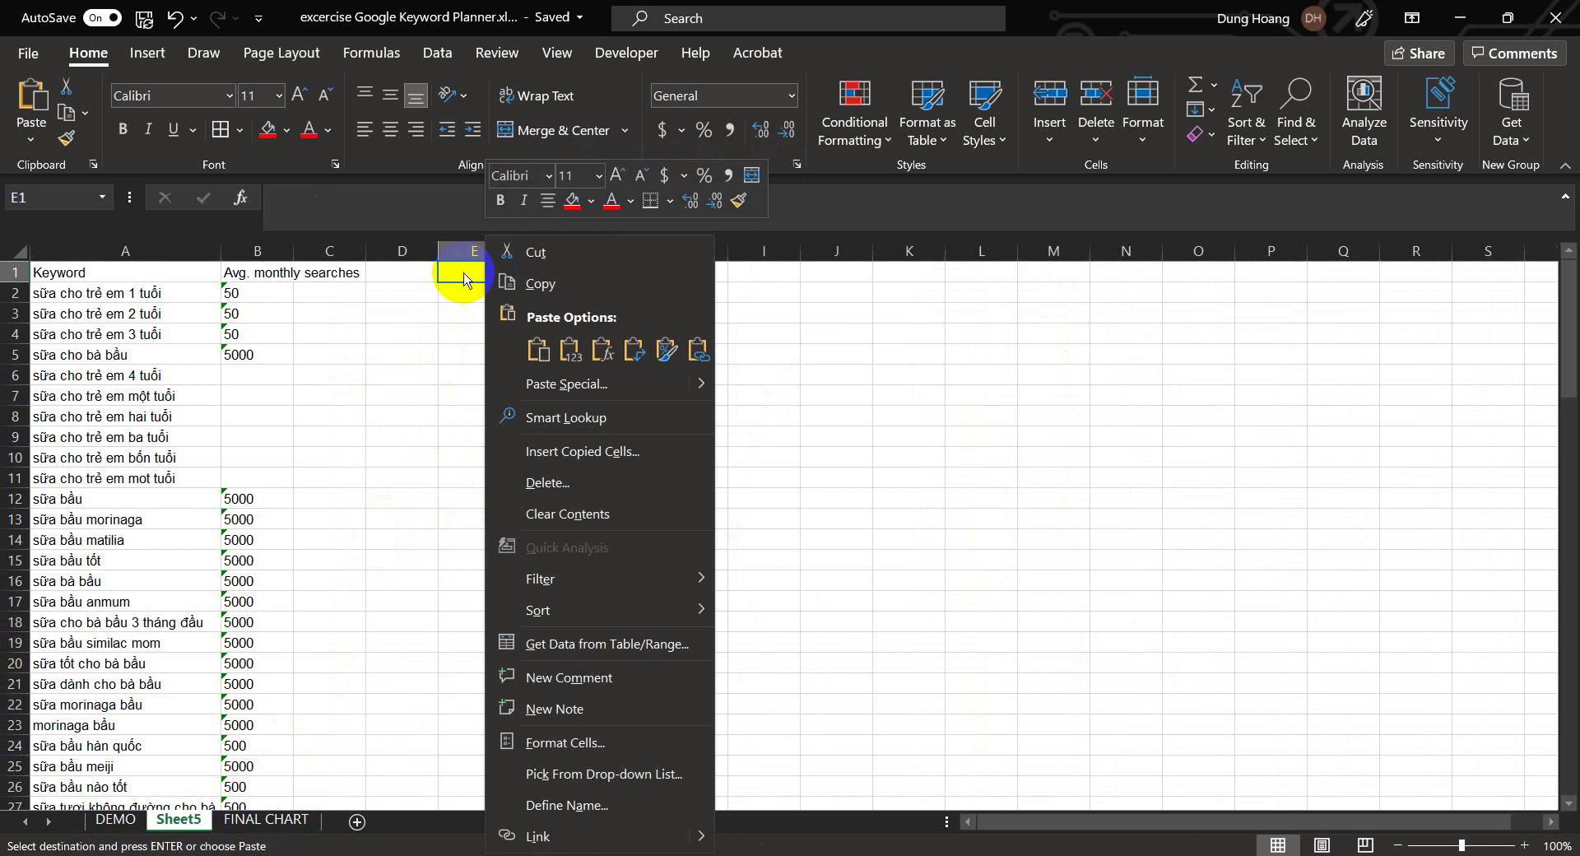
click(452, 301)
click(461, 290)
right_click(461, 290)
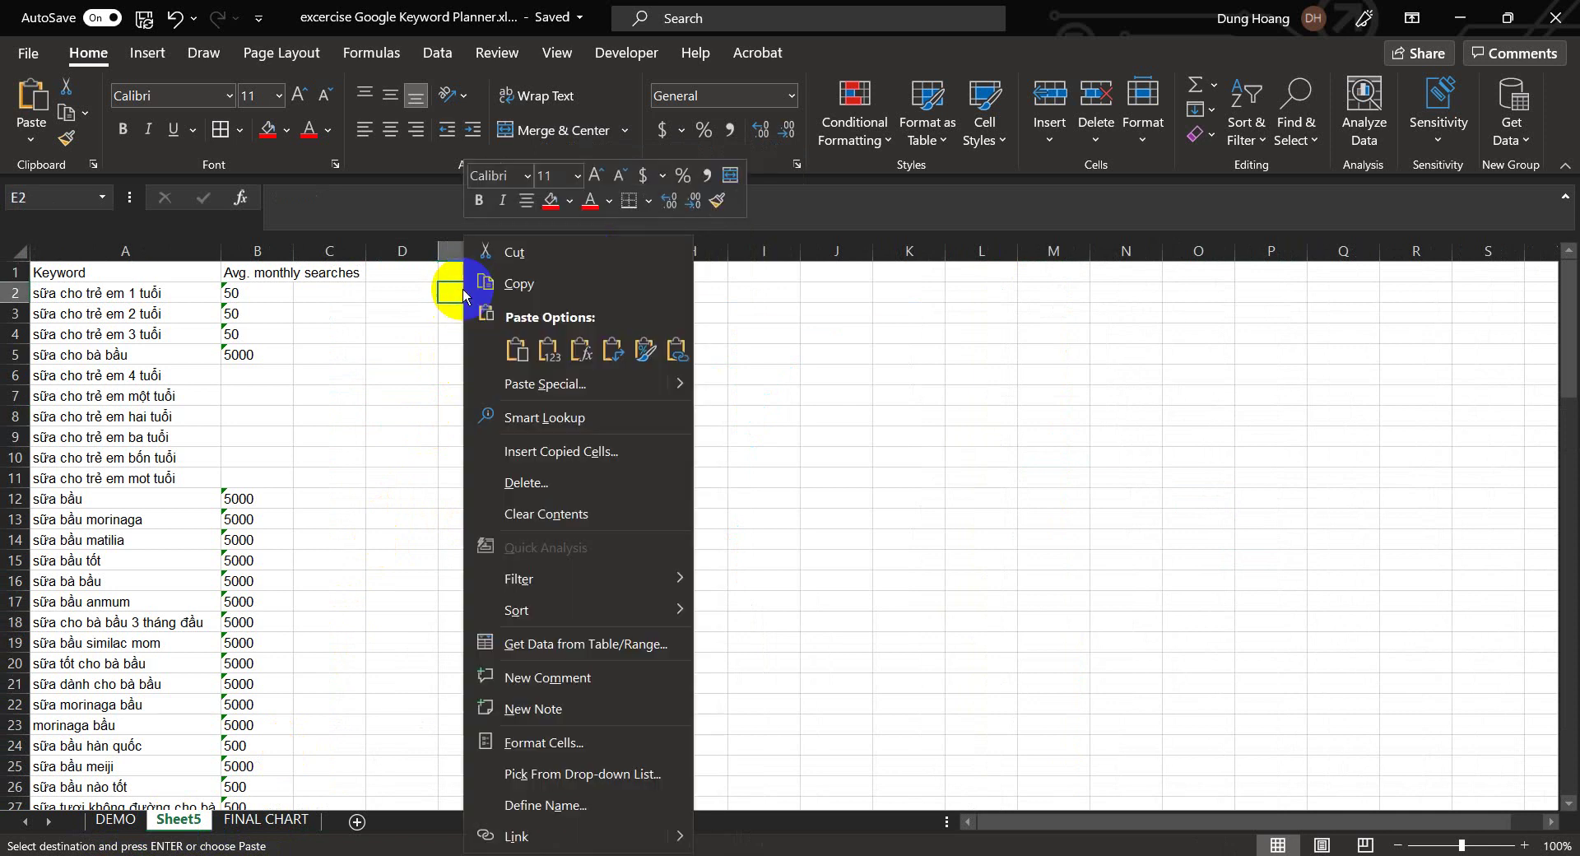
click(507, 352)
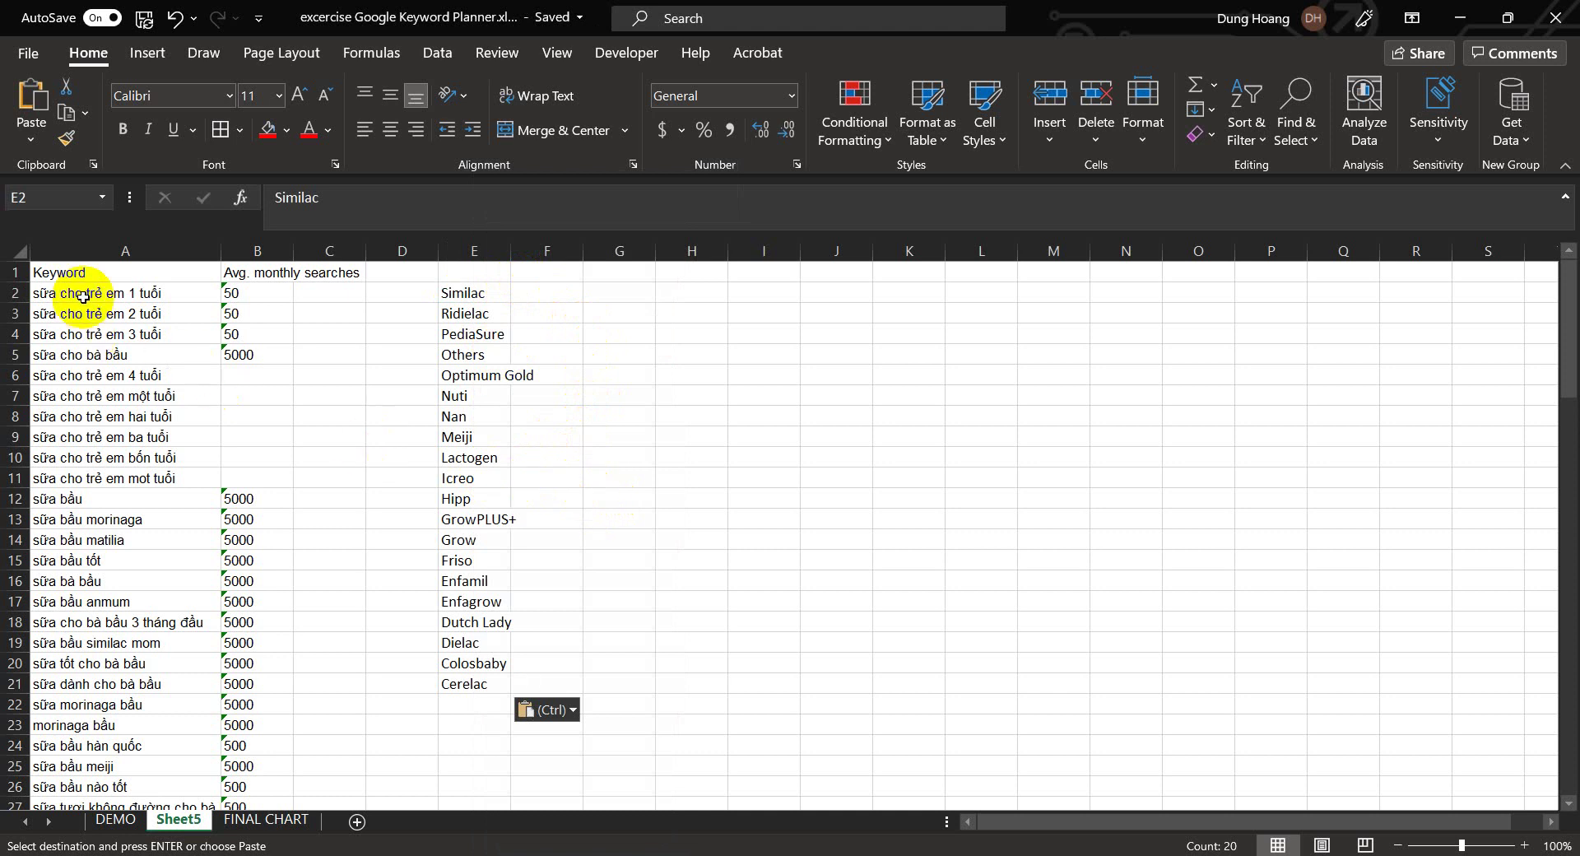
Fit the width of the Avg. monthly searches column in Sheet5 to its contents
click(21, 255)
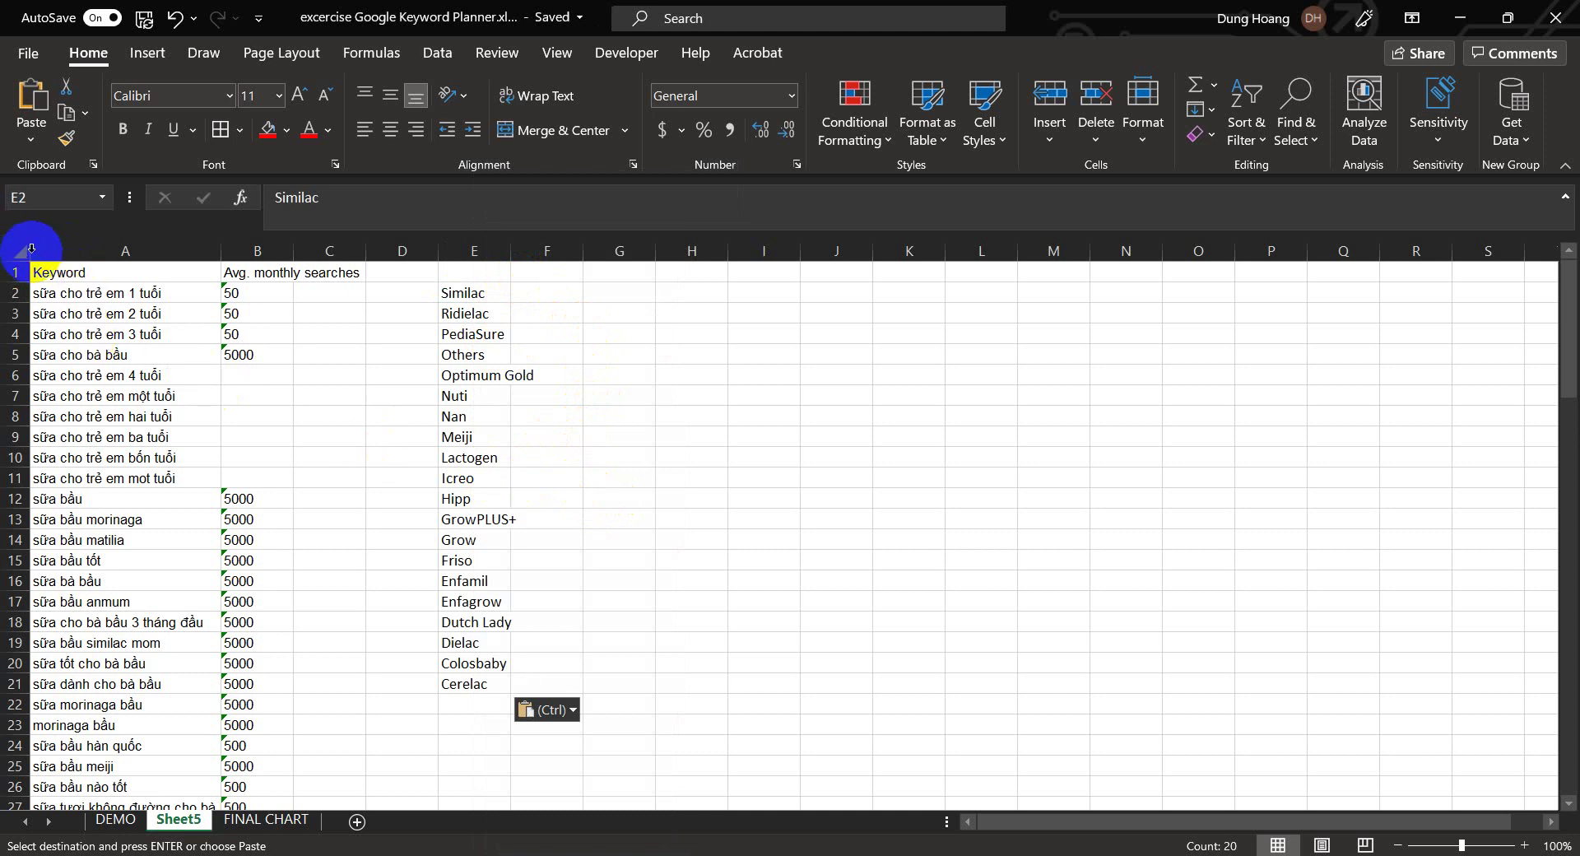
click(307, 249)
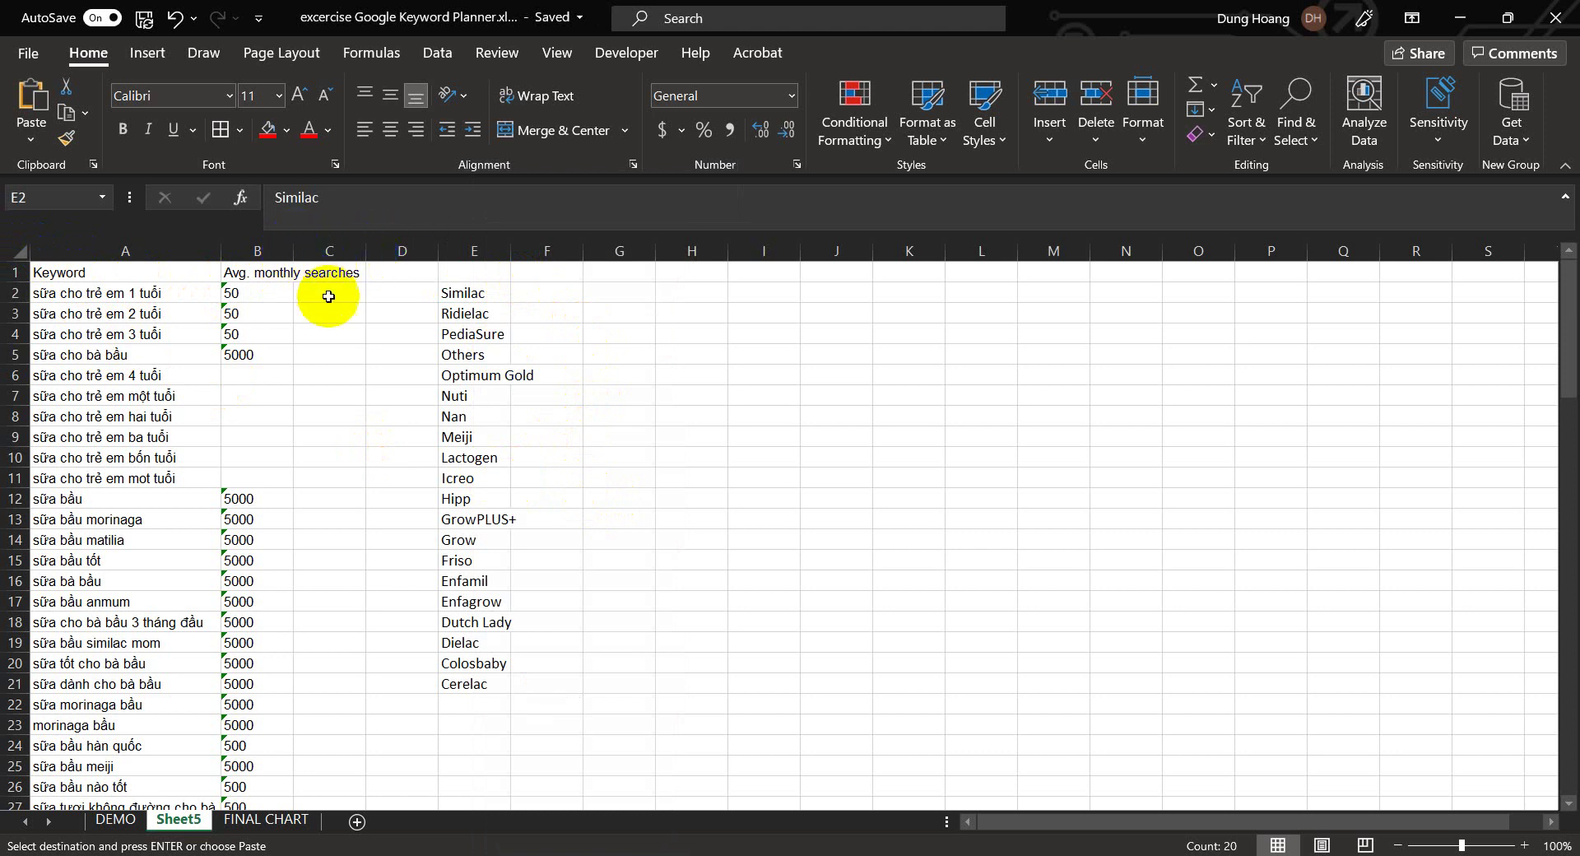
key(Left)
key(Left)
key(Left)
double_click(296, 249)
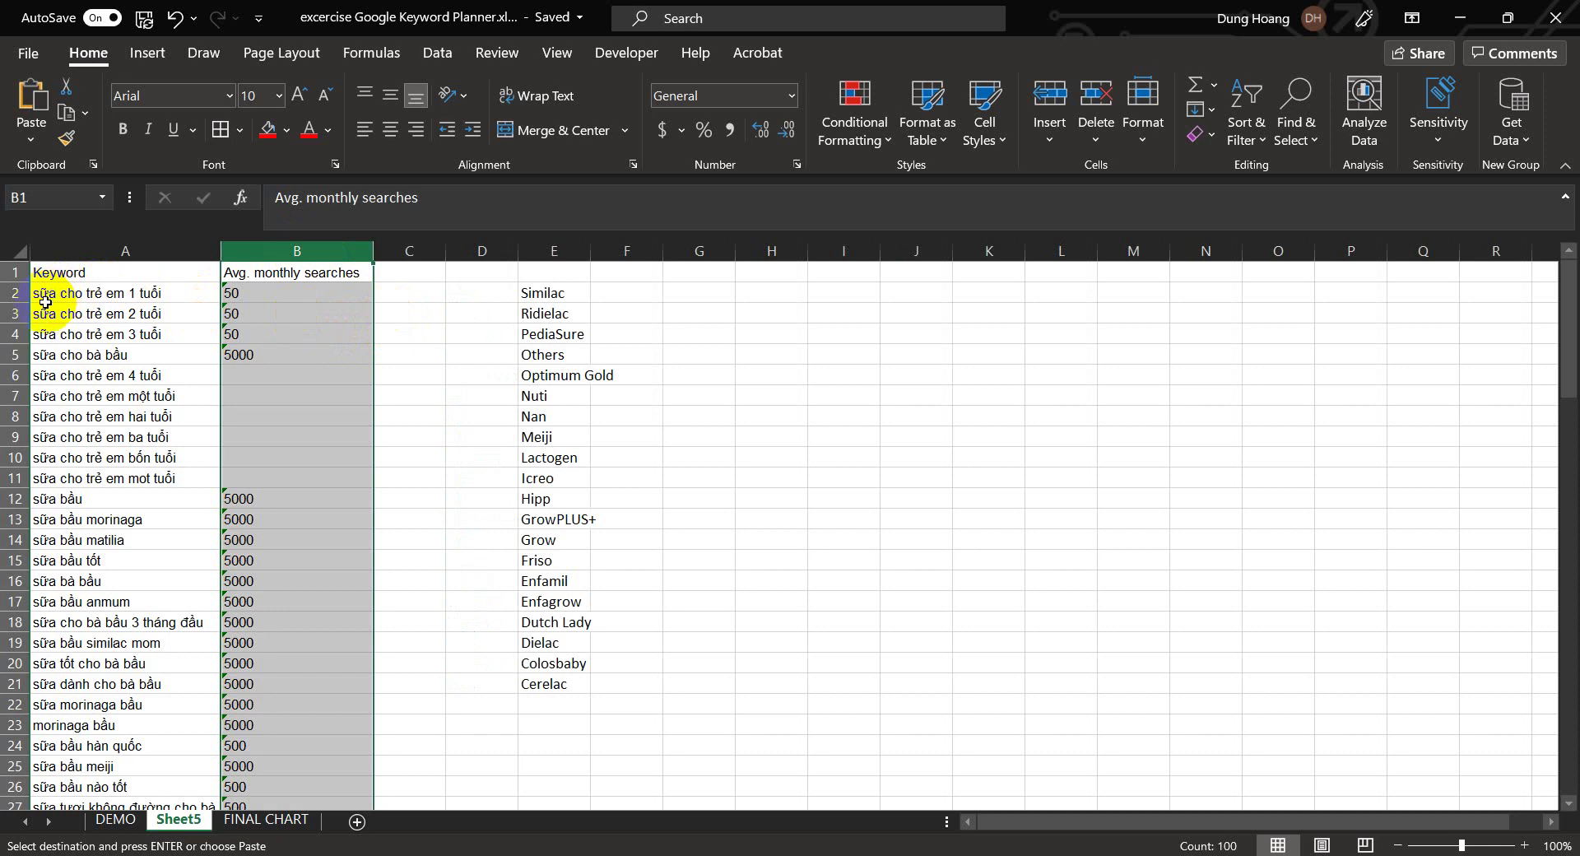
click(433, 519)
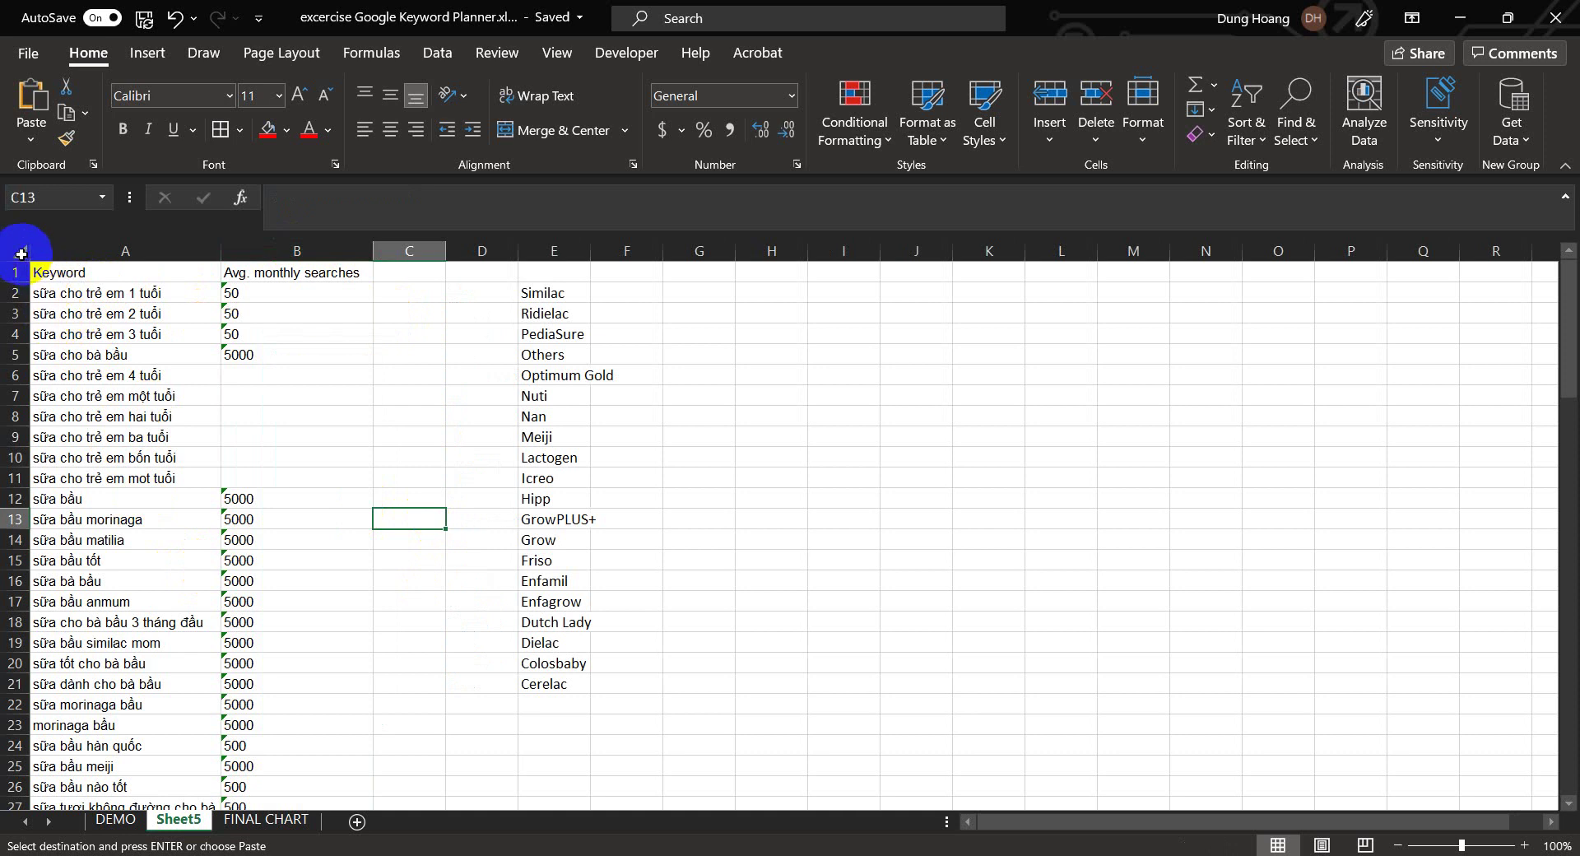
click(21, 255)
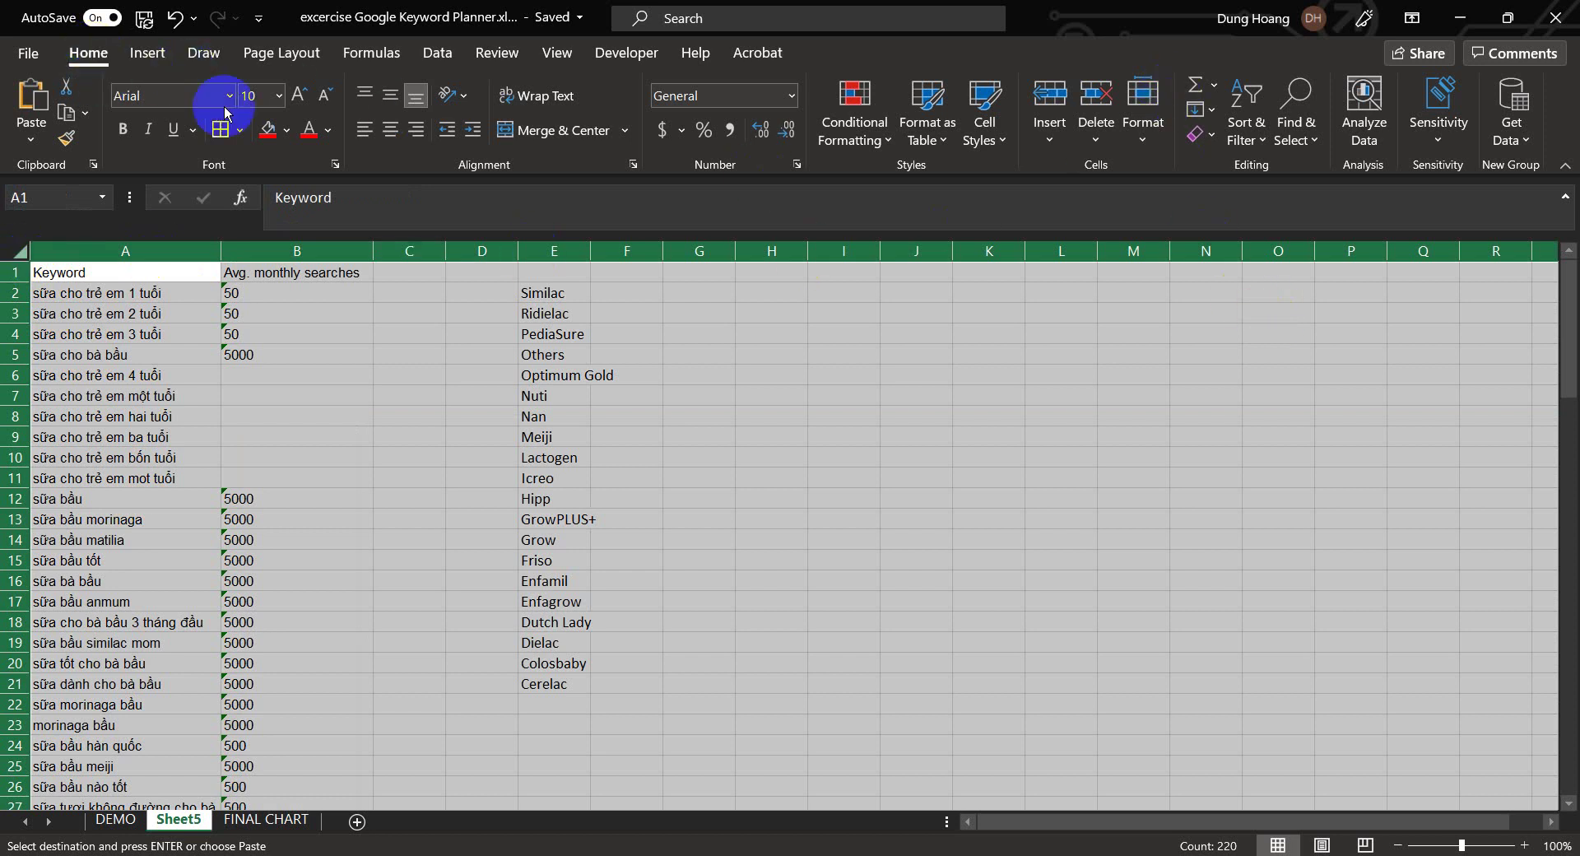
click(1299, 136)
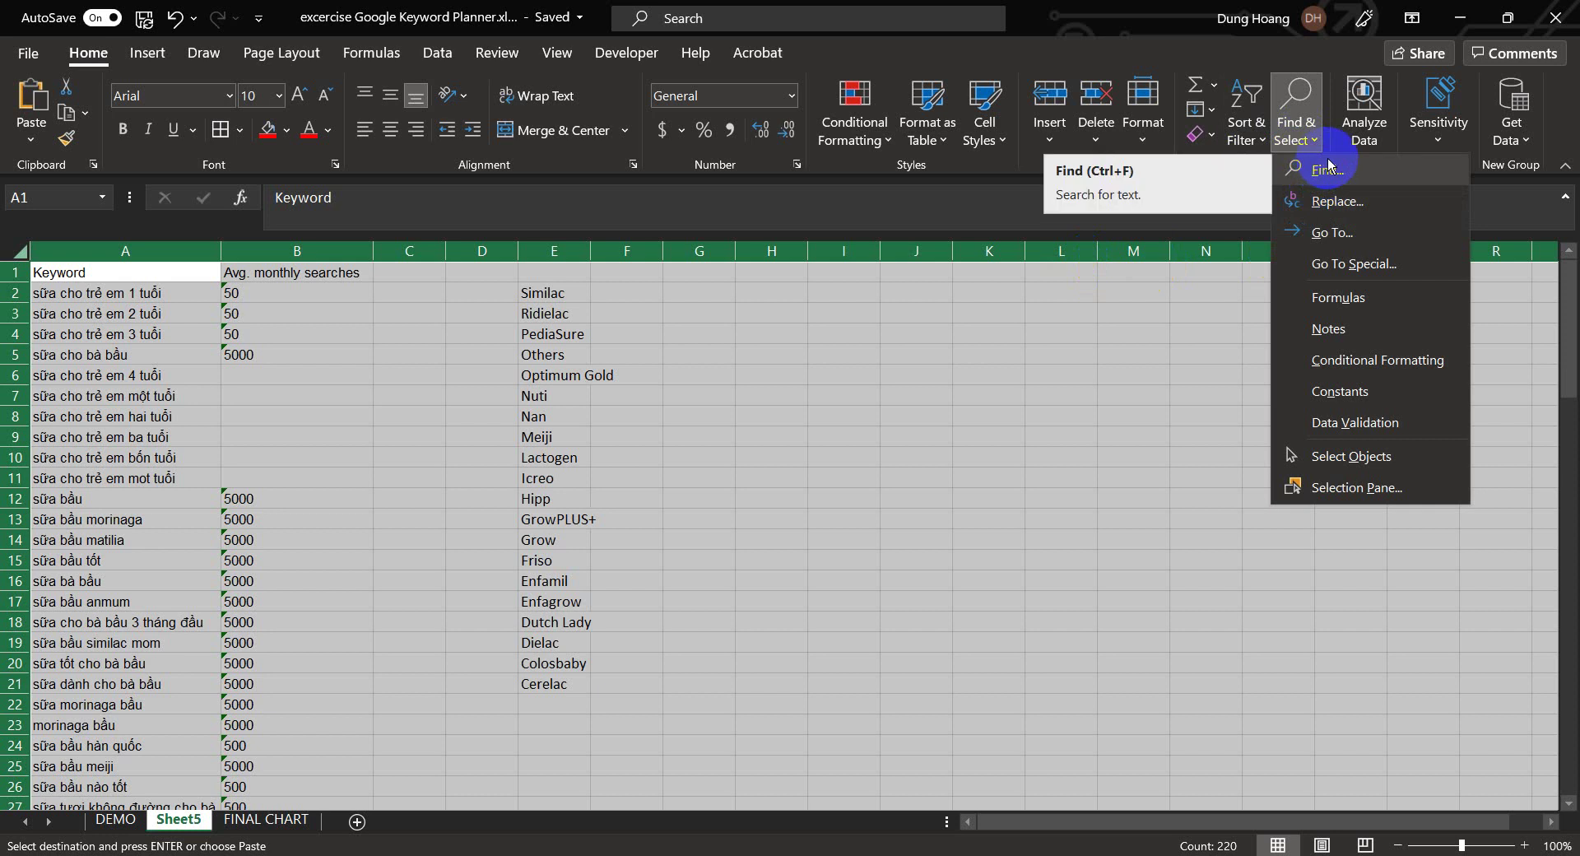
click(1328, 167)
drag(805, 233, 1125, 296)
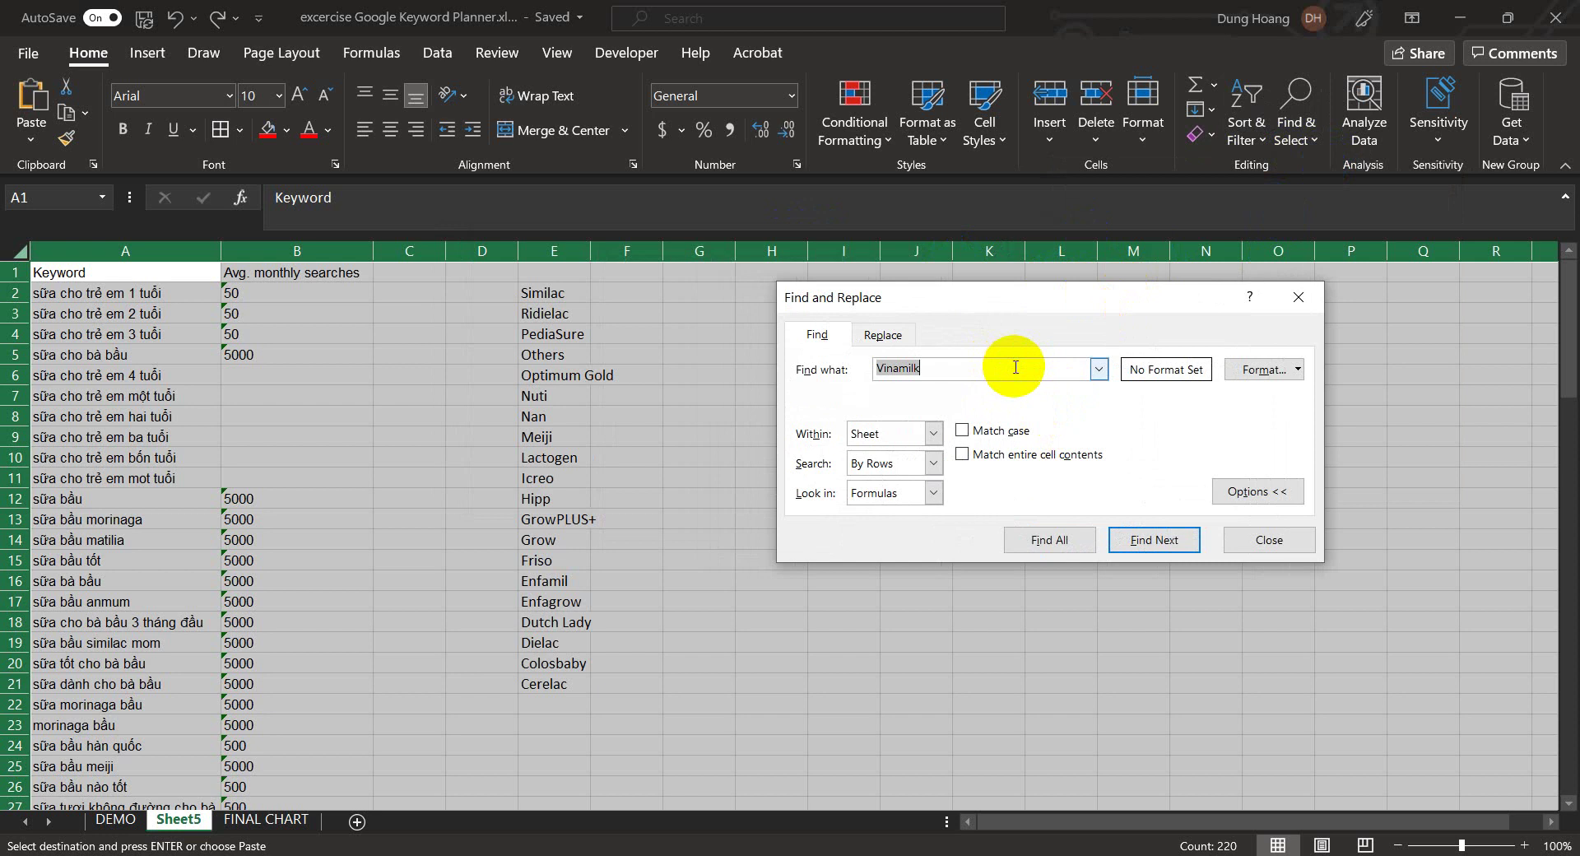
click(1283, 549)
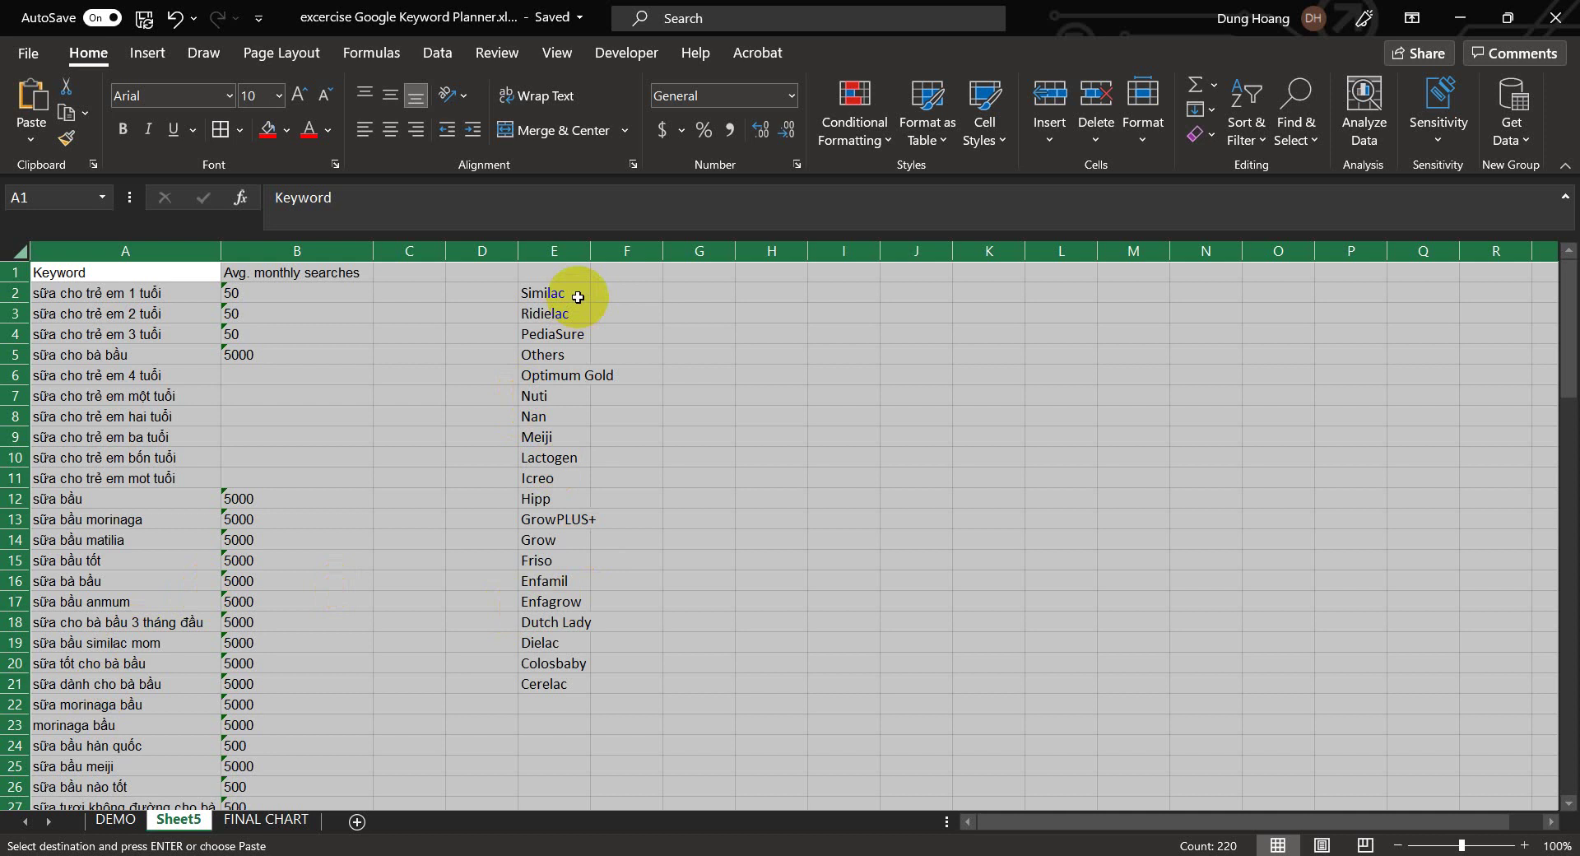
Find all cells in Sheet5 containing "similac" and fill every matching cell with standard red
click(1296, 103)
click(1350, 172)
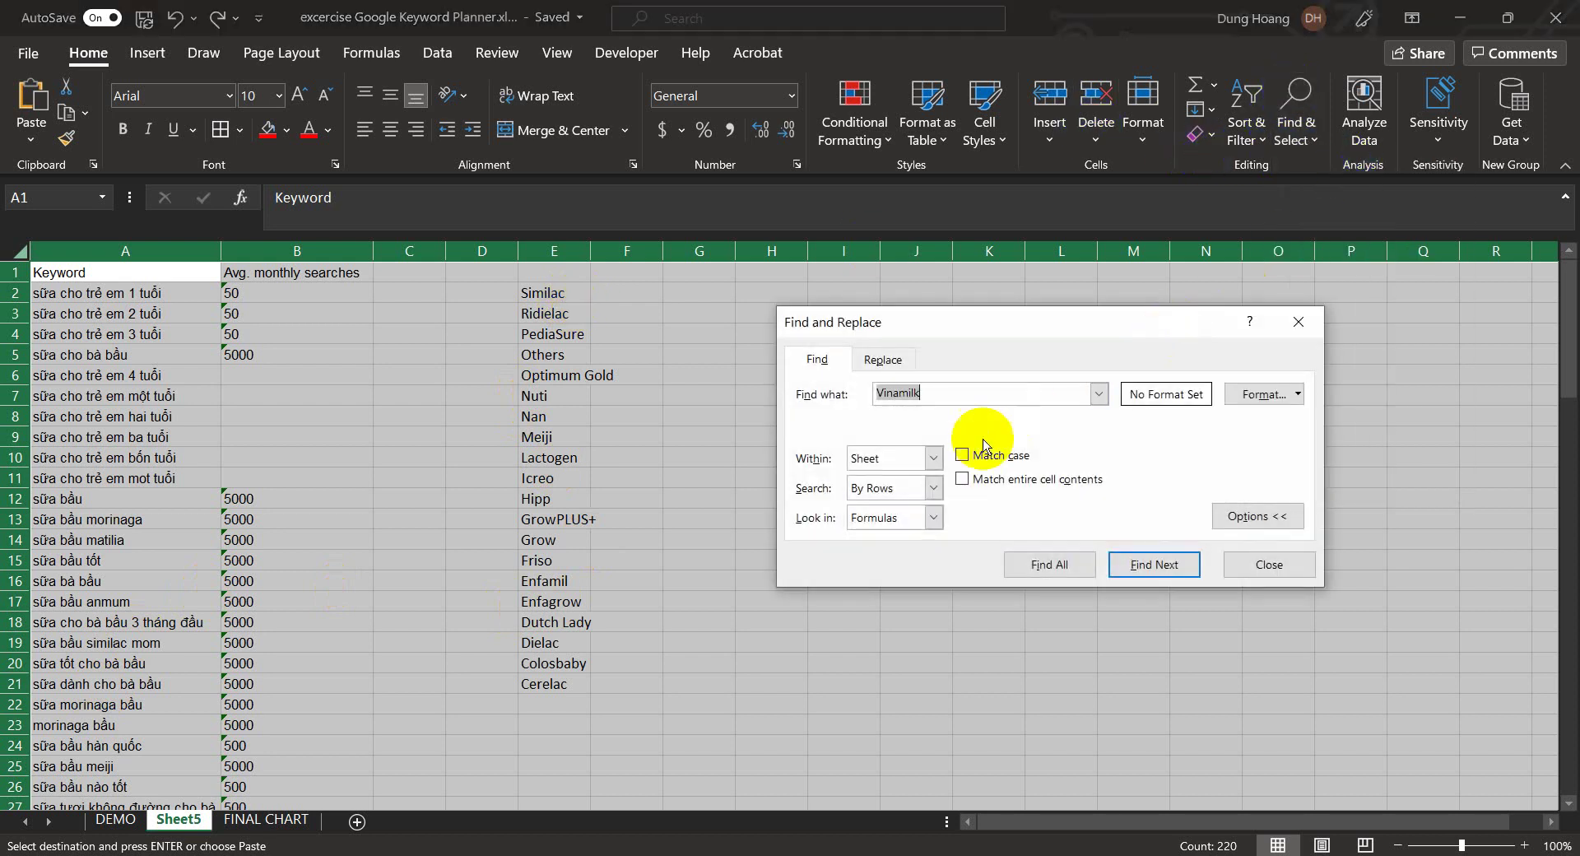
text(s)
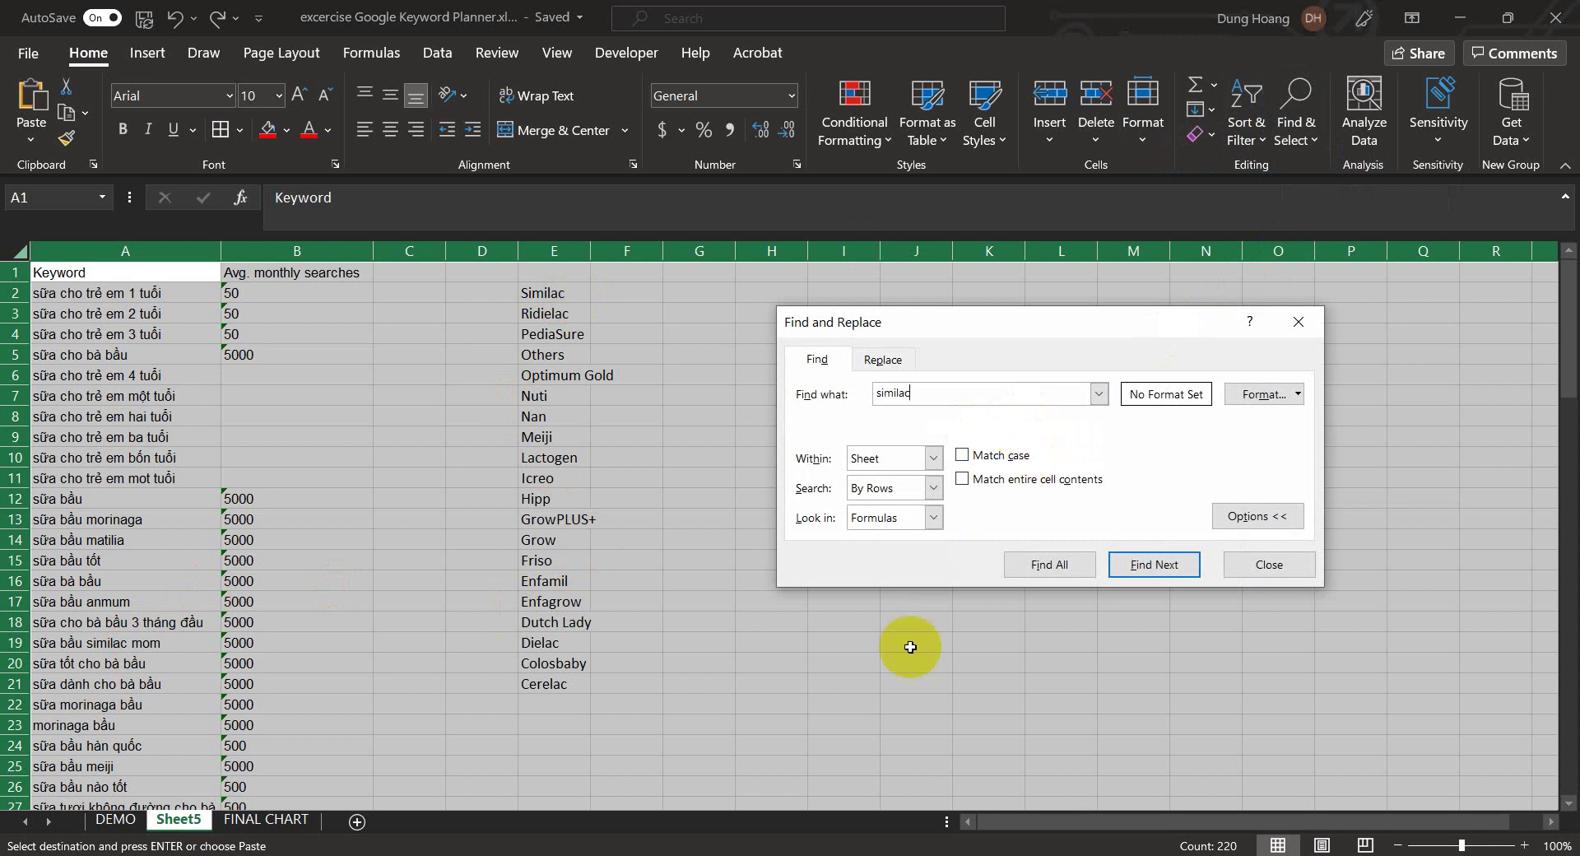
click(1064, 568)
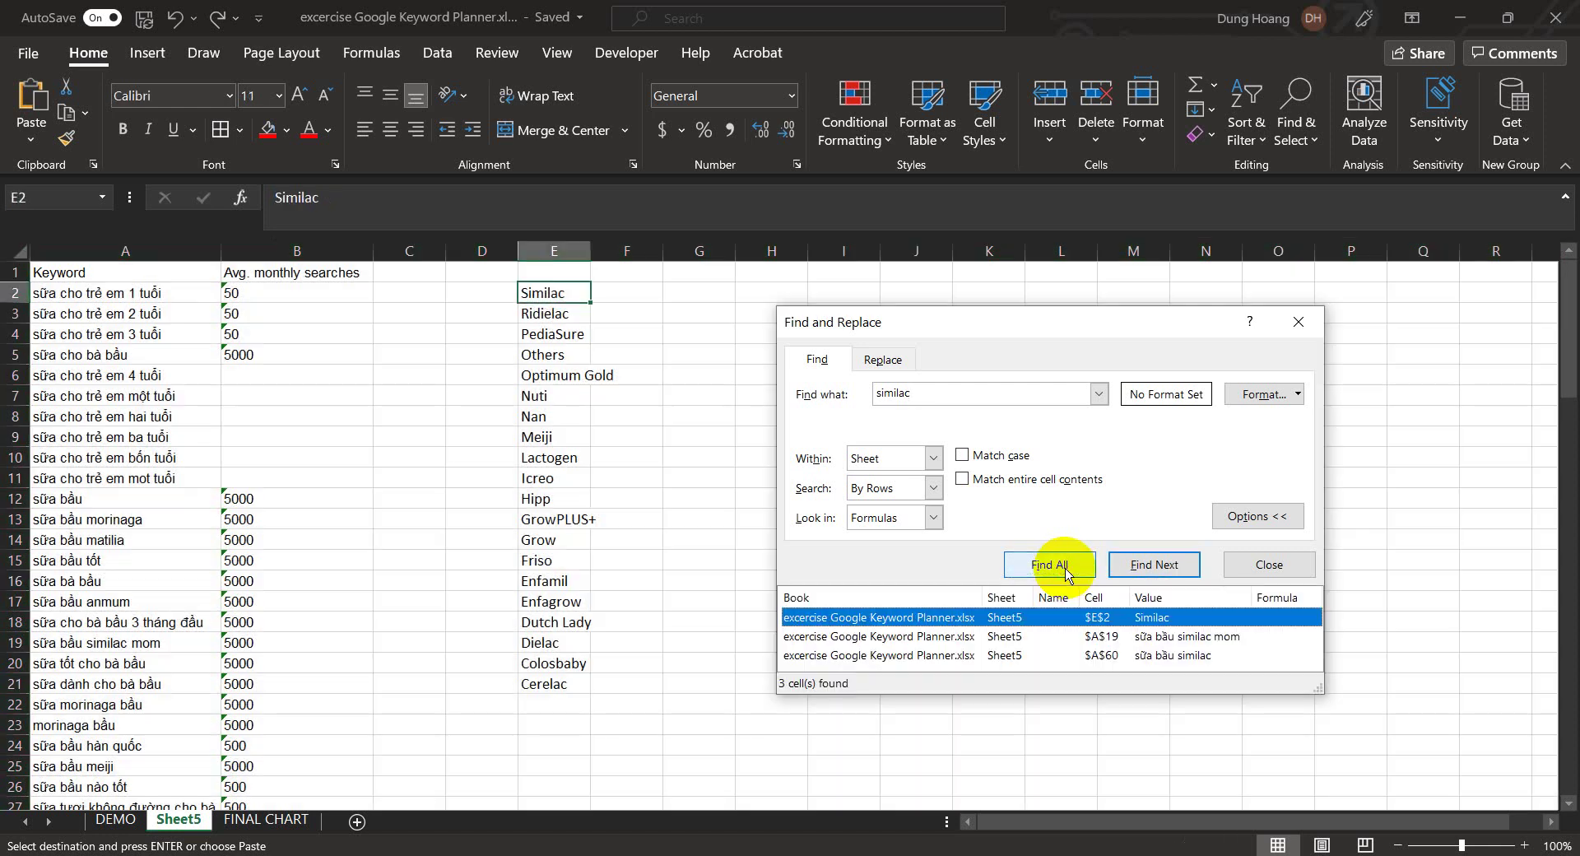
shift+click(849, 655)
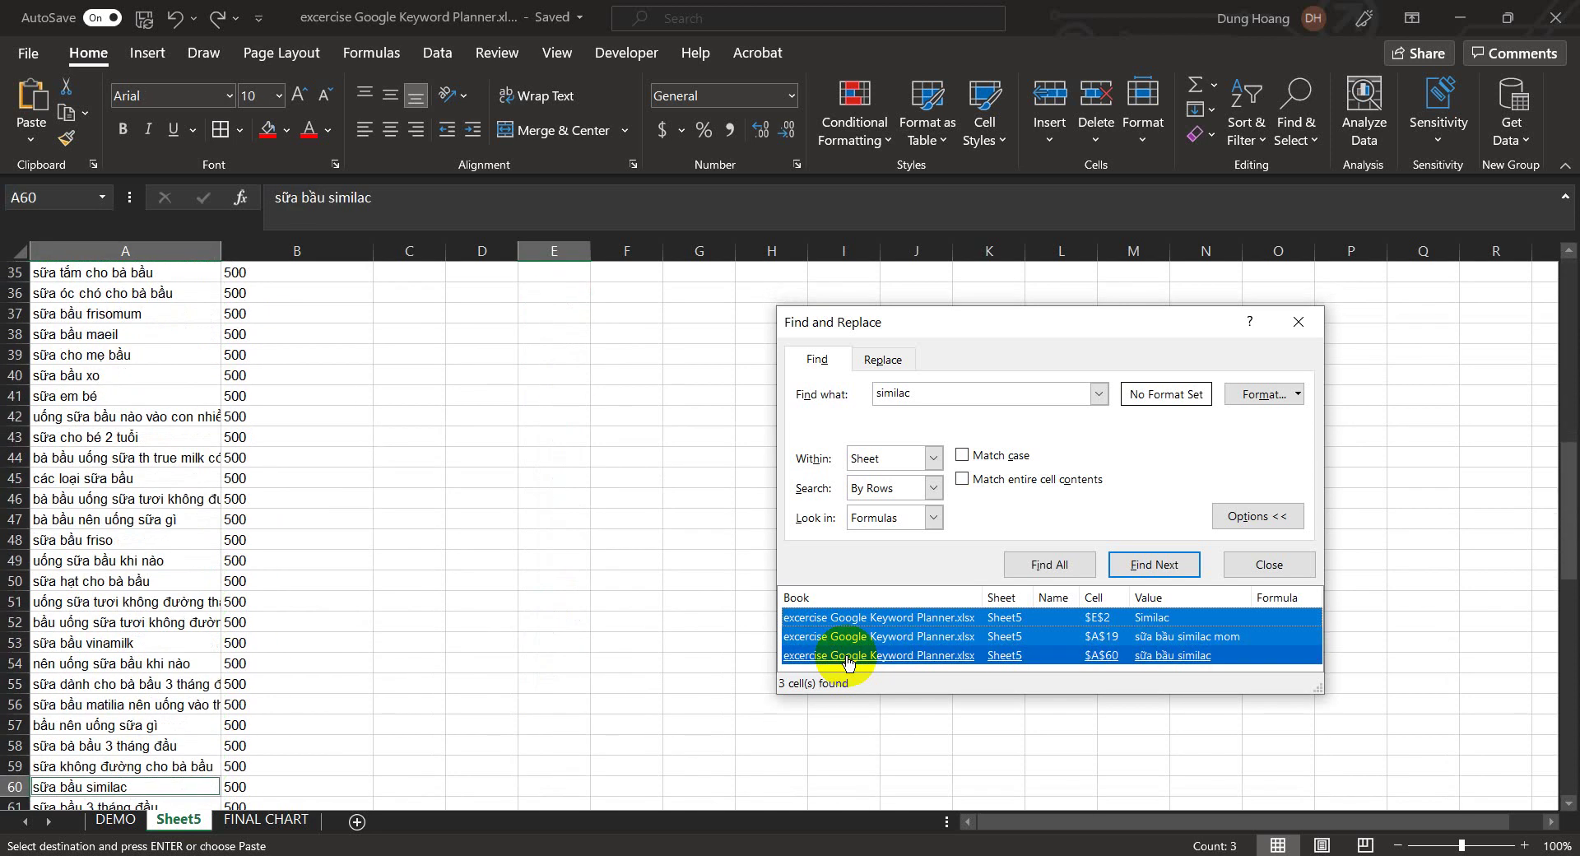
click(287, 139)
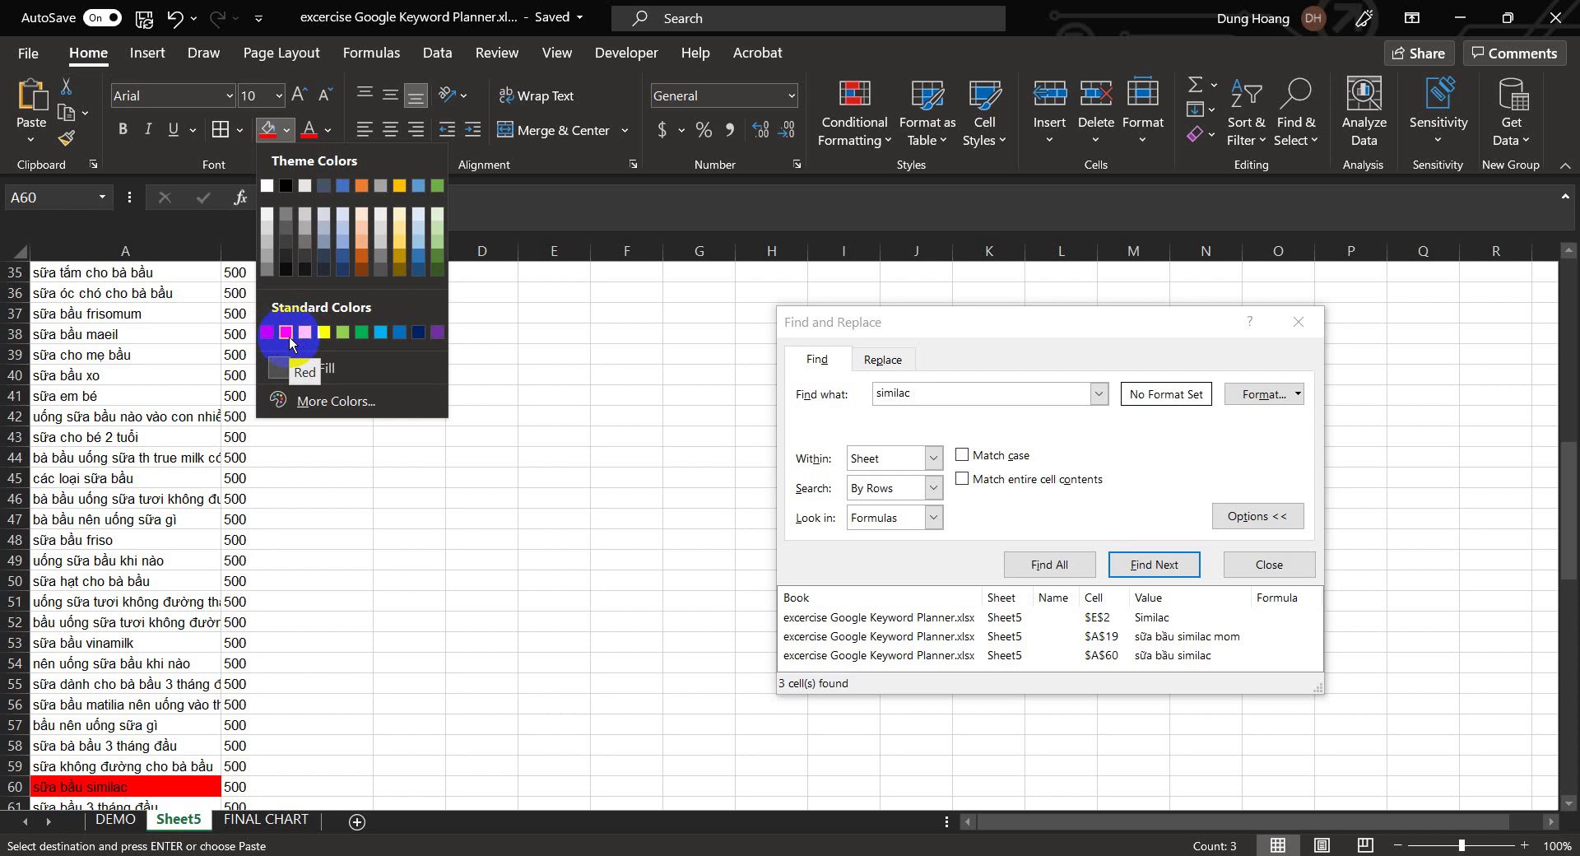
click(289, 335)
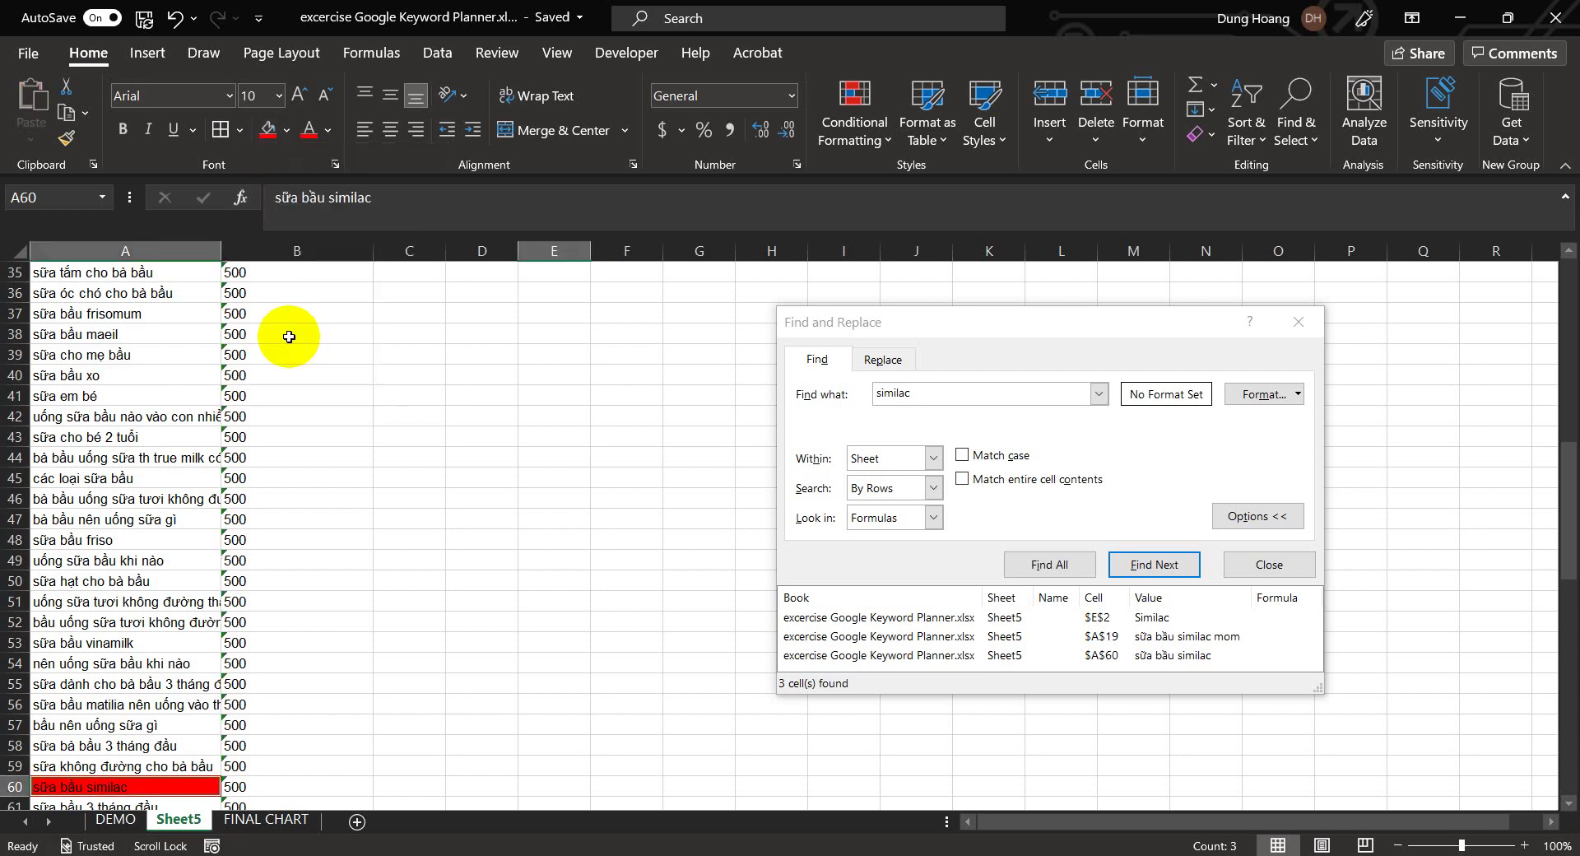
click(587, 420)
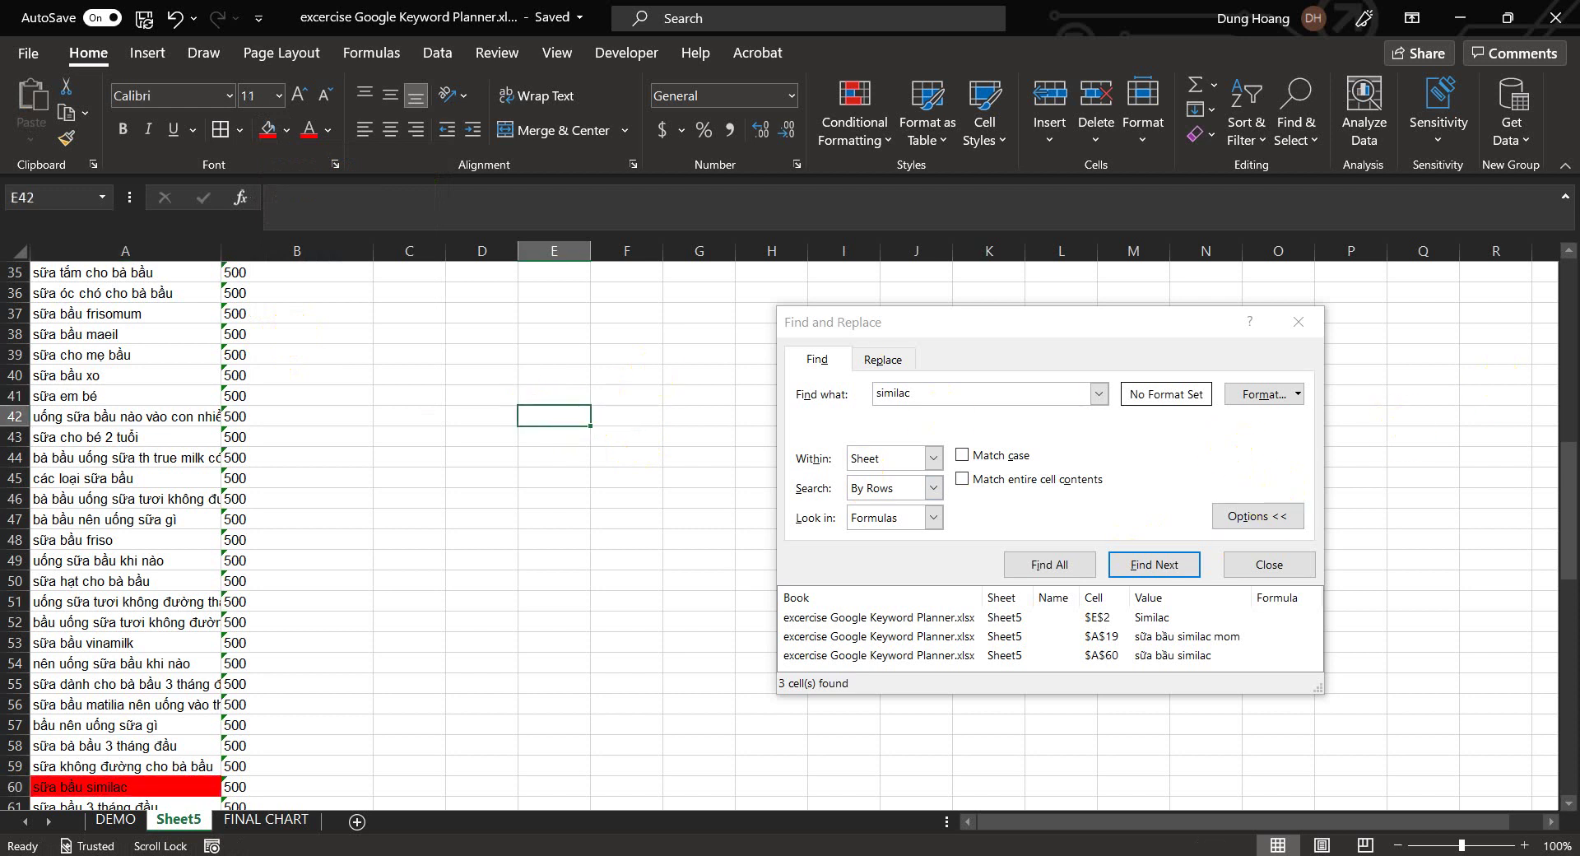
Find all cells in Sheet5 containing "meiji" and fill every matching cell with standard orange
drag(1569, 557, 1572, 286)
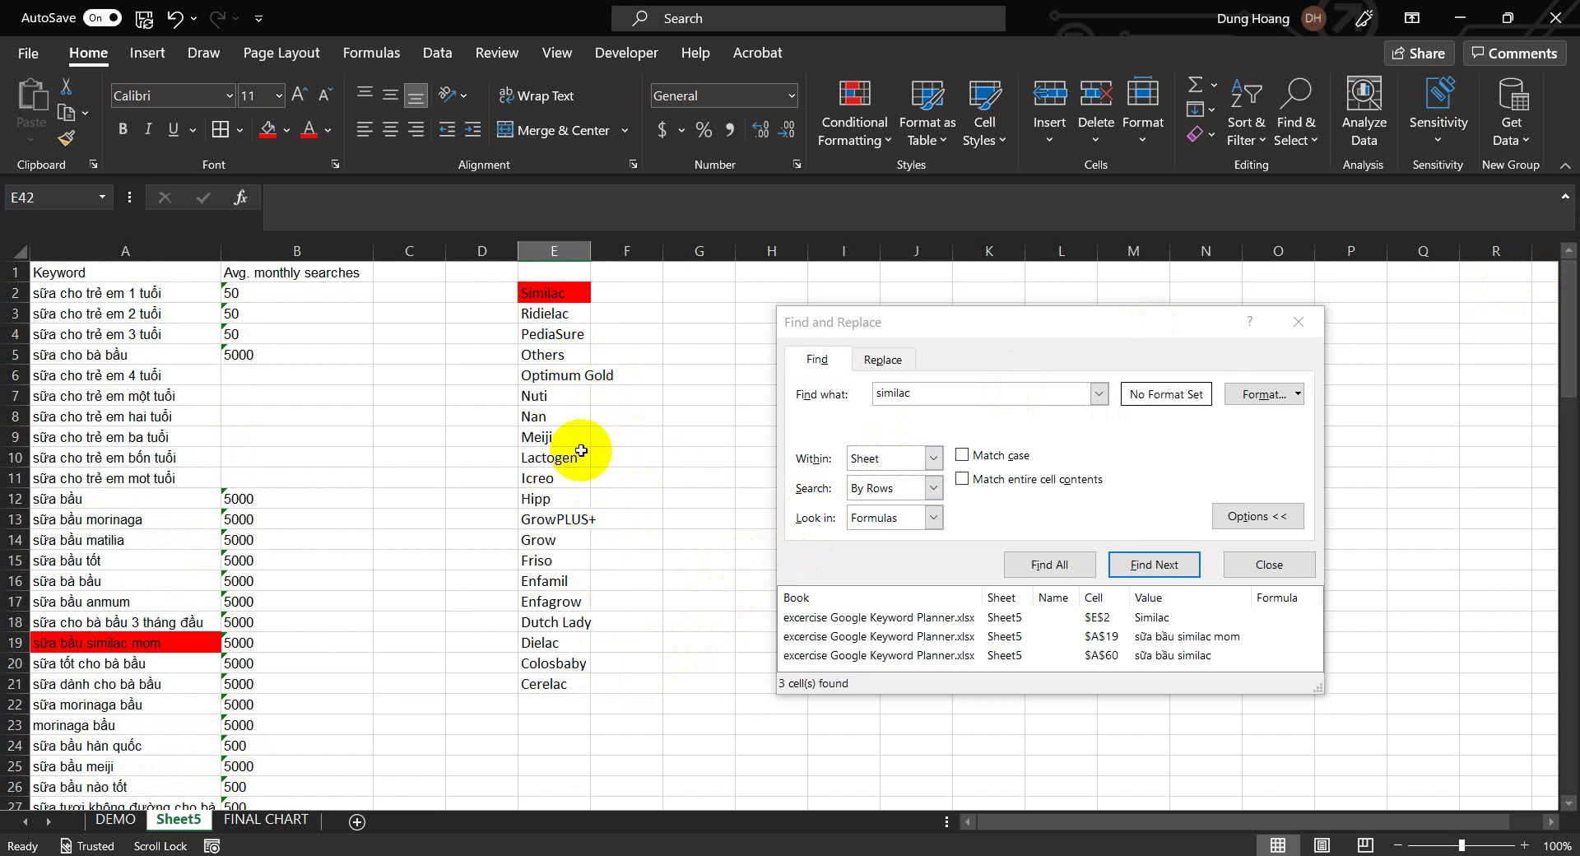
click(823, 387)
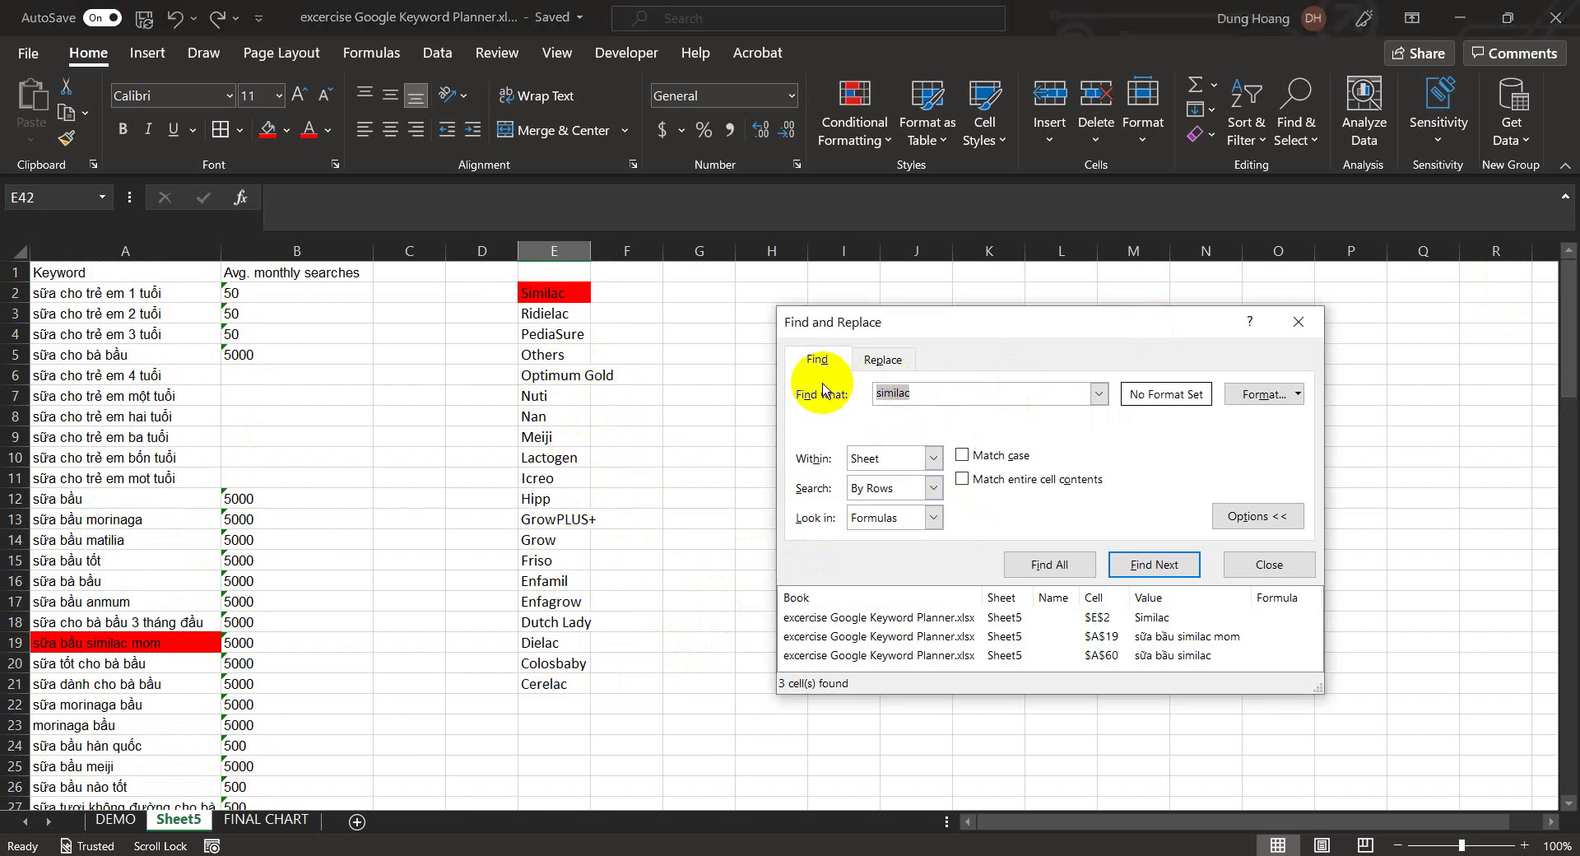
text(meiji)
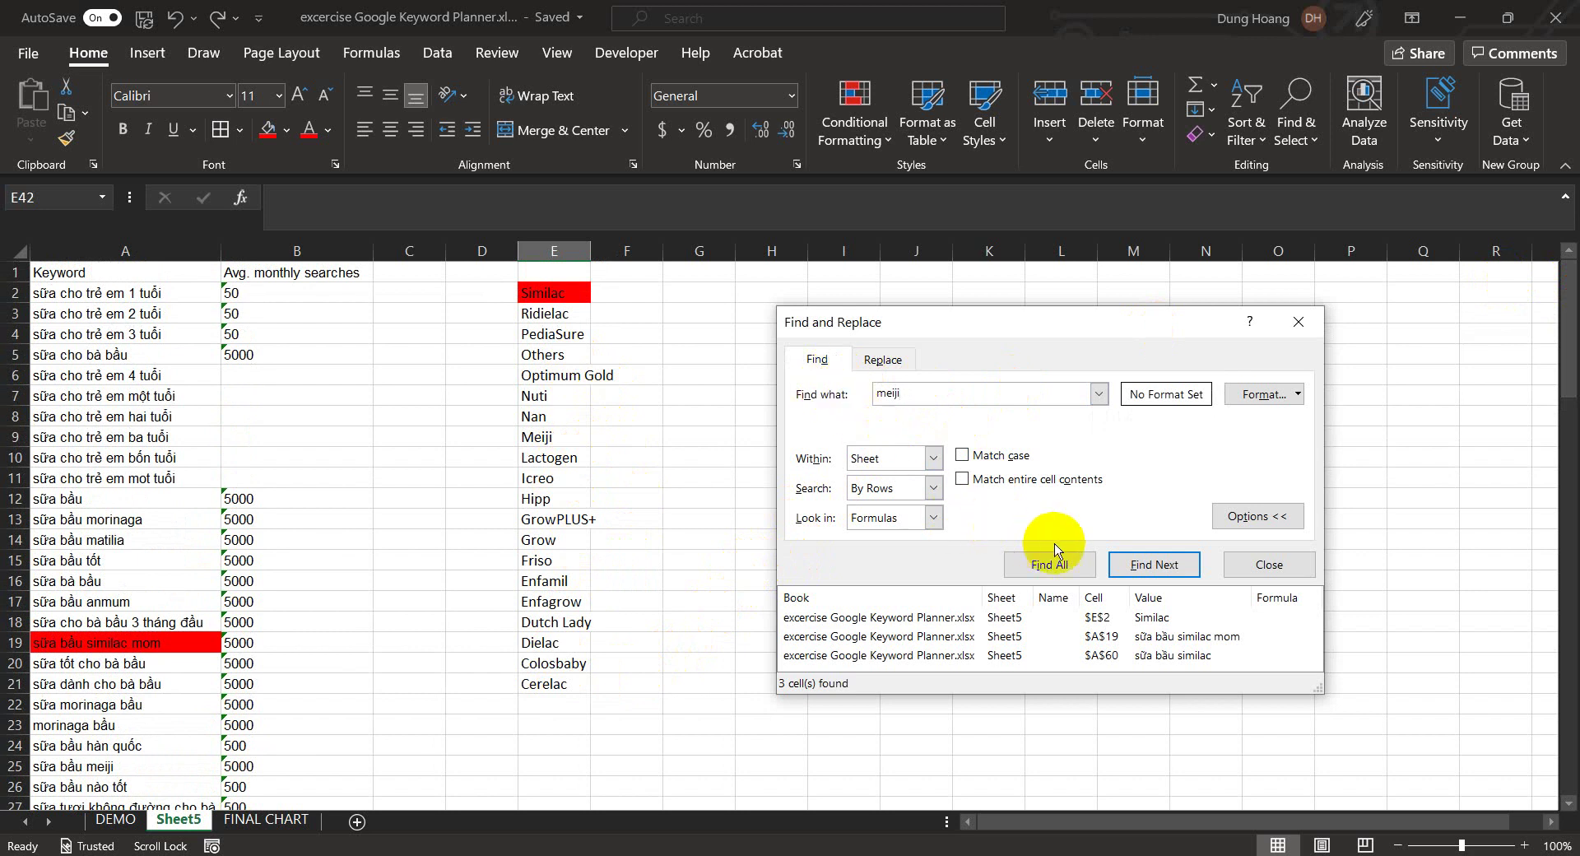
click(17, 250)
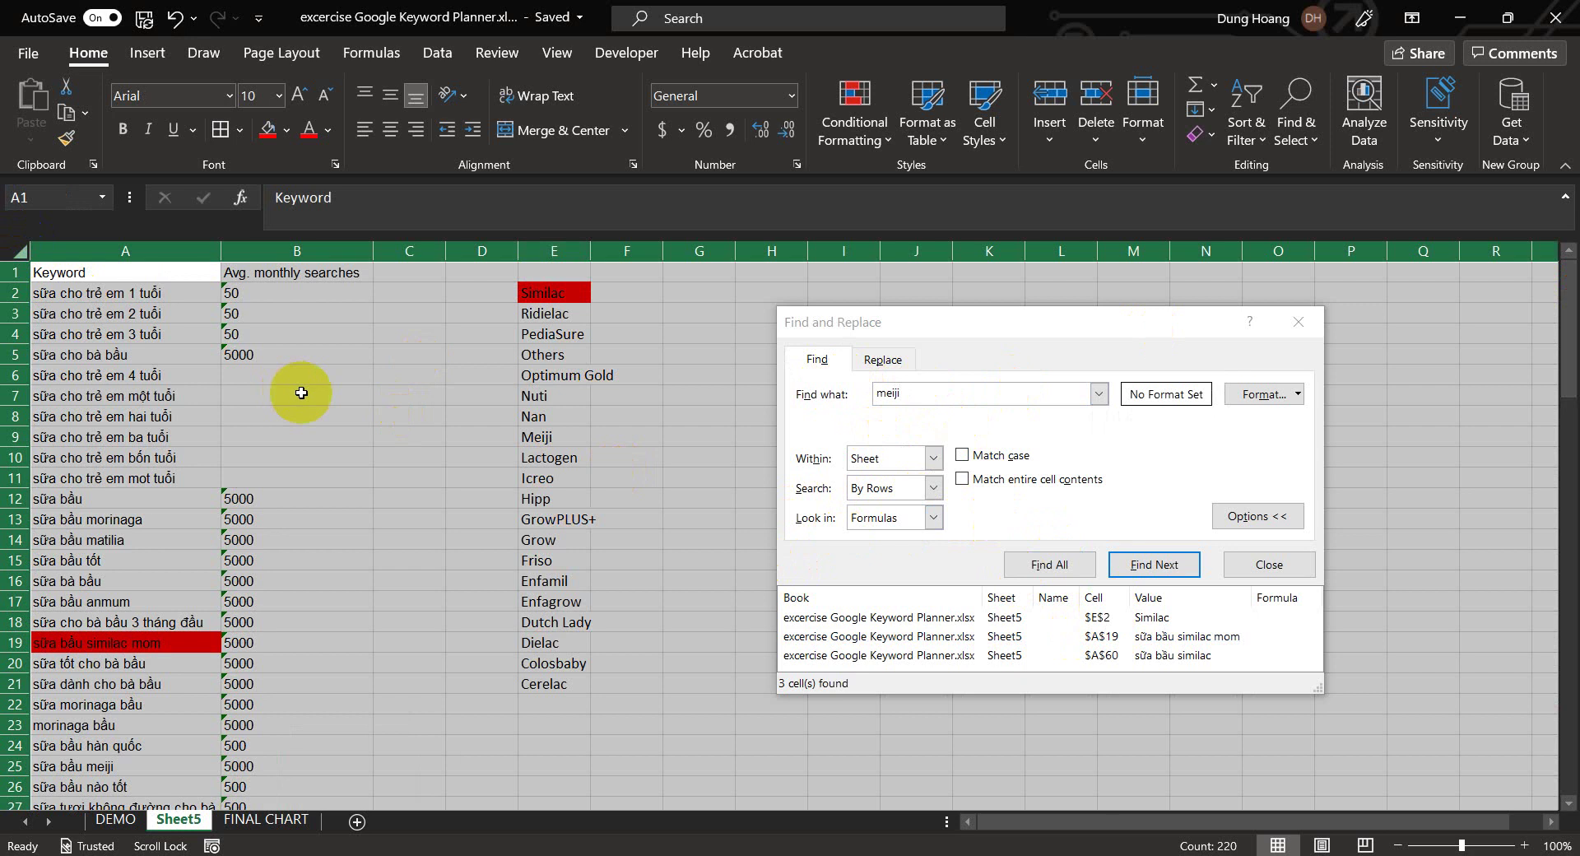
click(1039, 567)
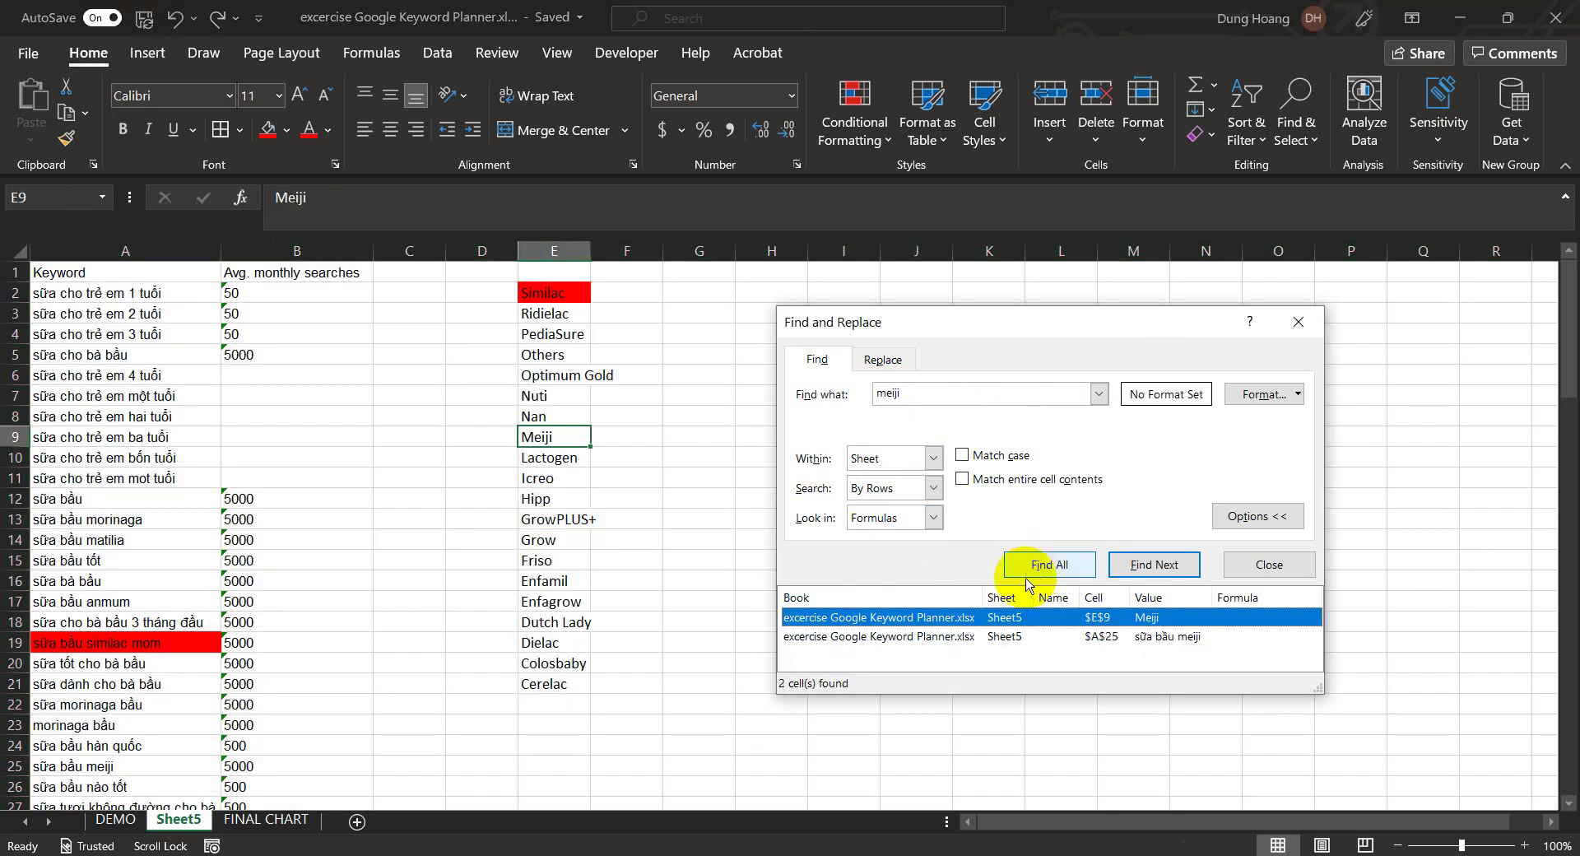
shift+click(1029, 636)
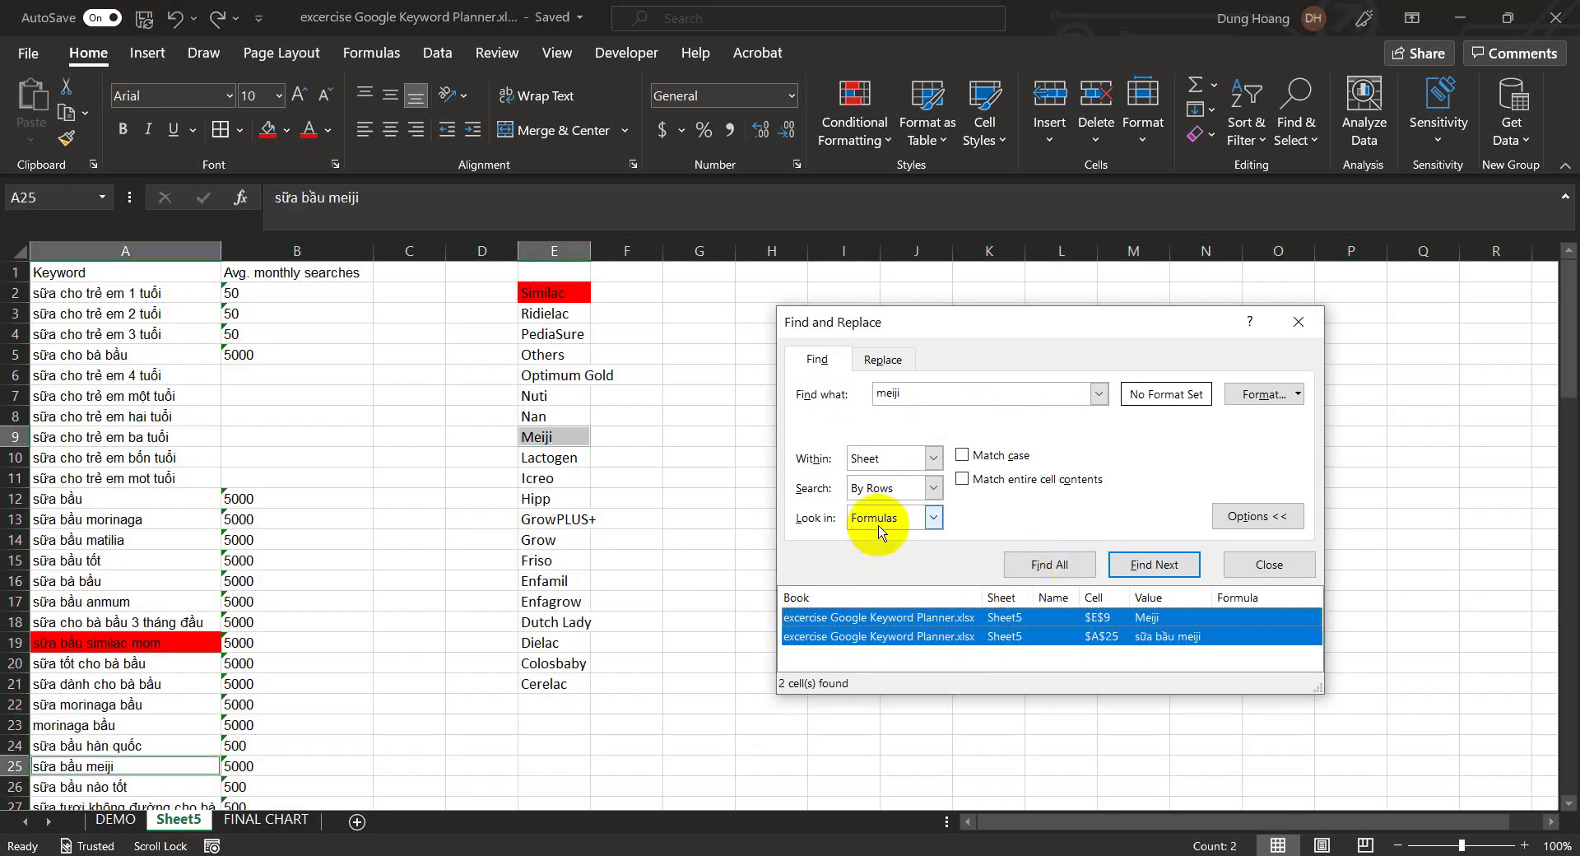
click(285, 128)
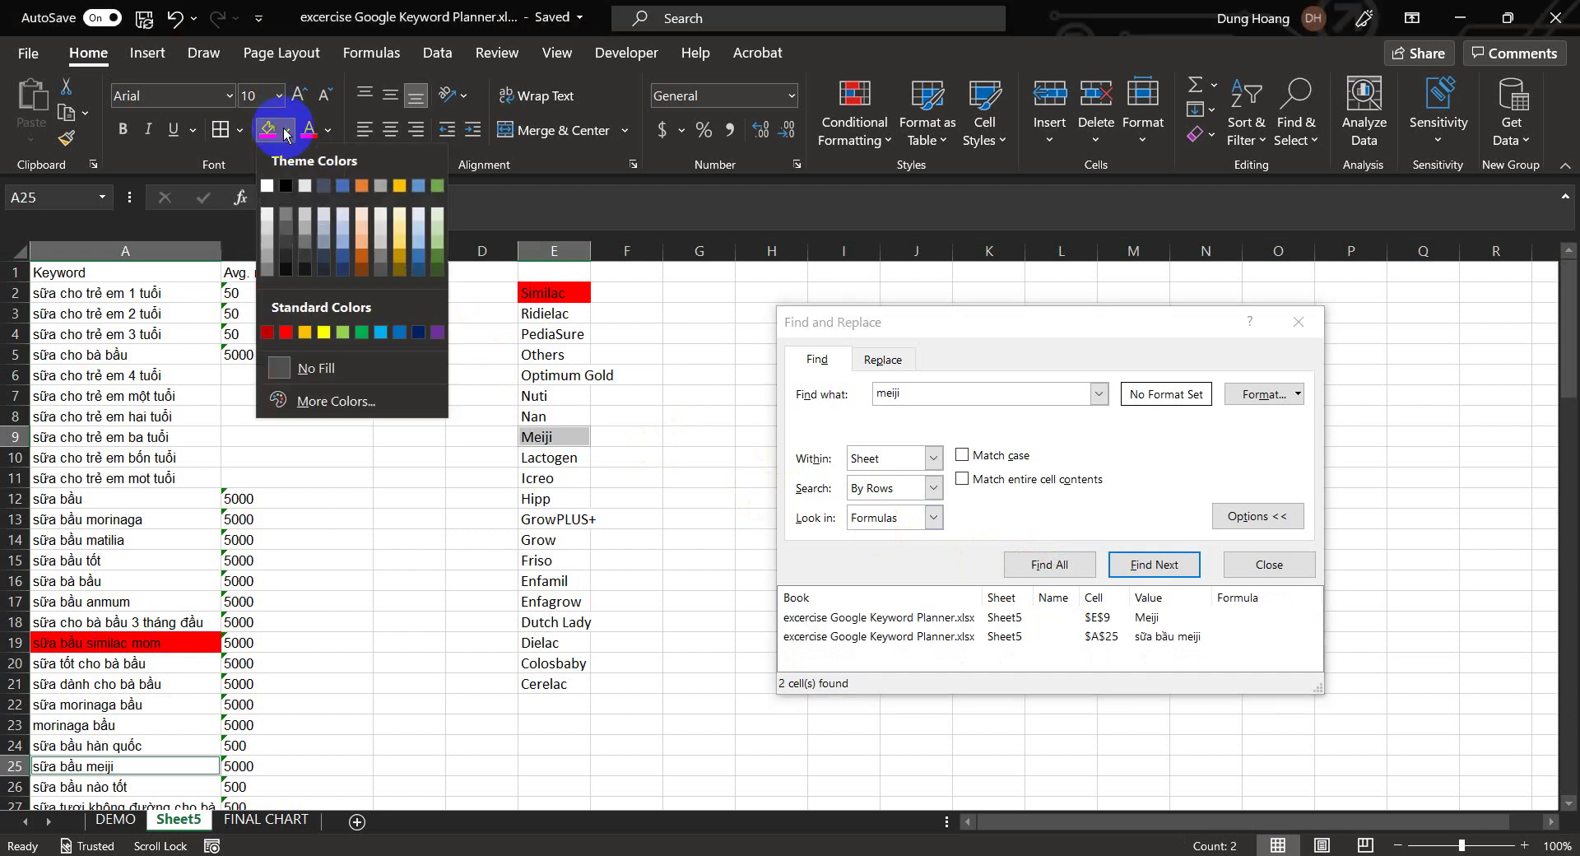
click(304, 333)
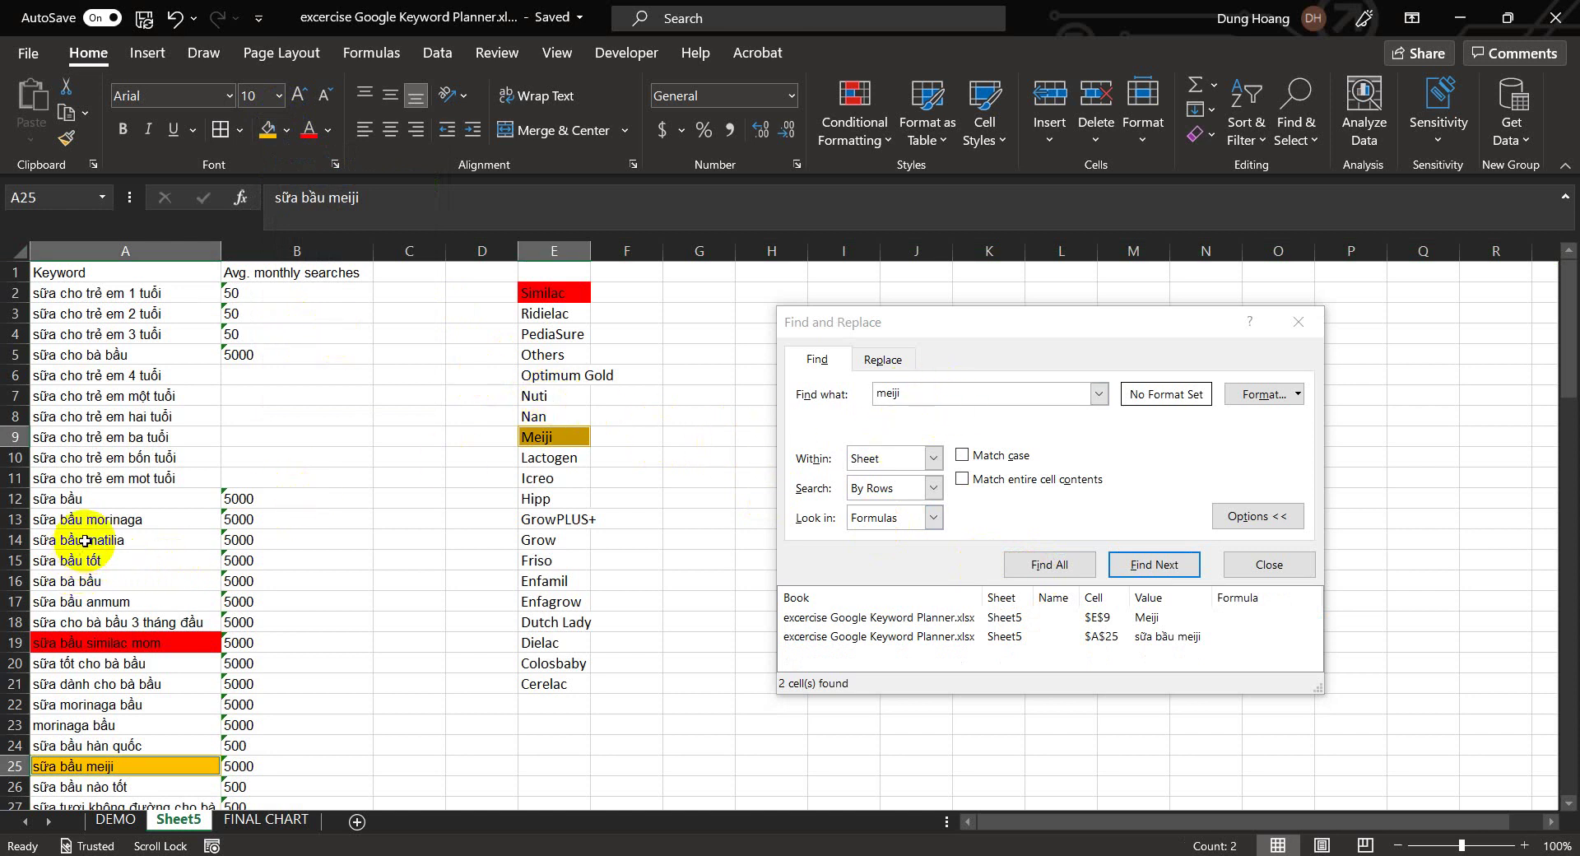
Find all cells in Sheet5 containing "matilia", fill every matching cell with standard yellow, and close Find and Replace
drag(930, 389, 837, 380)
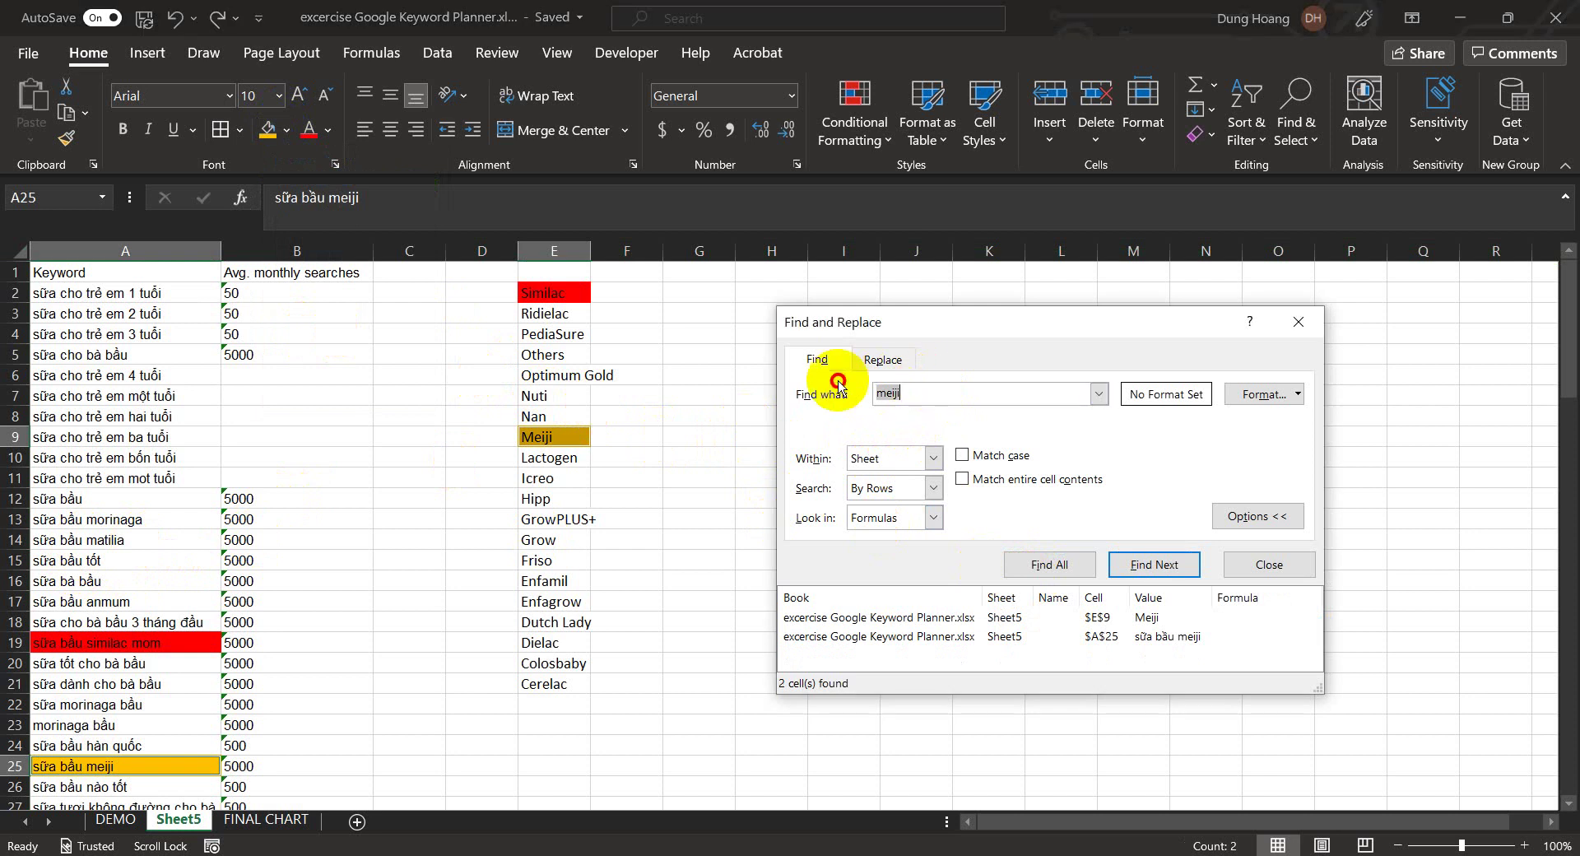
text(m)
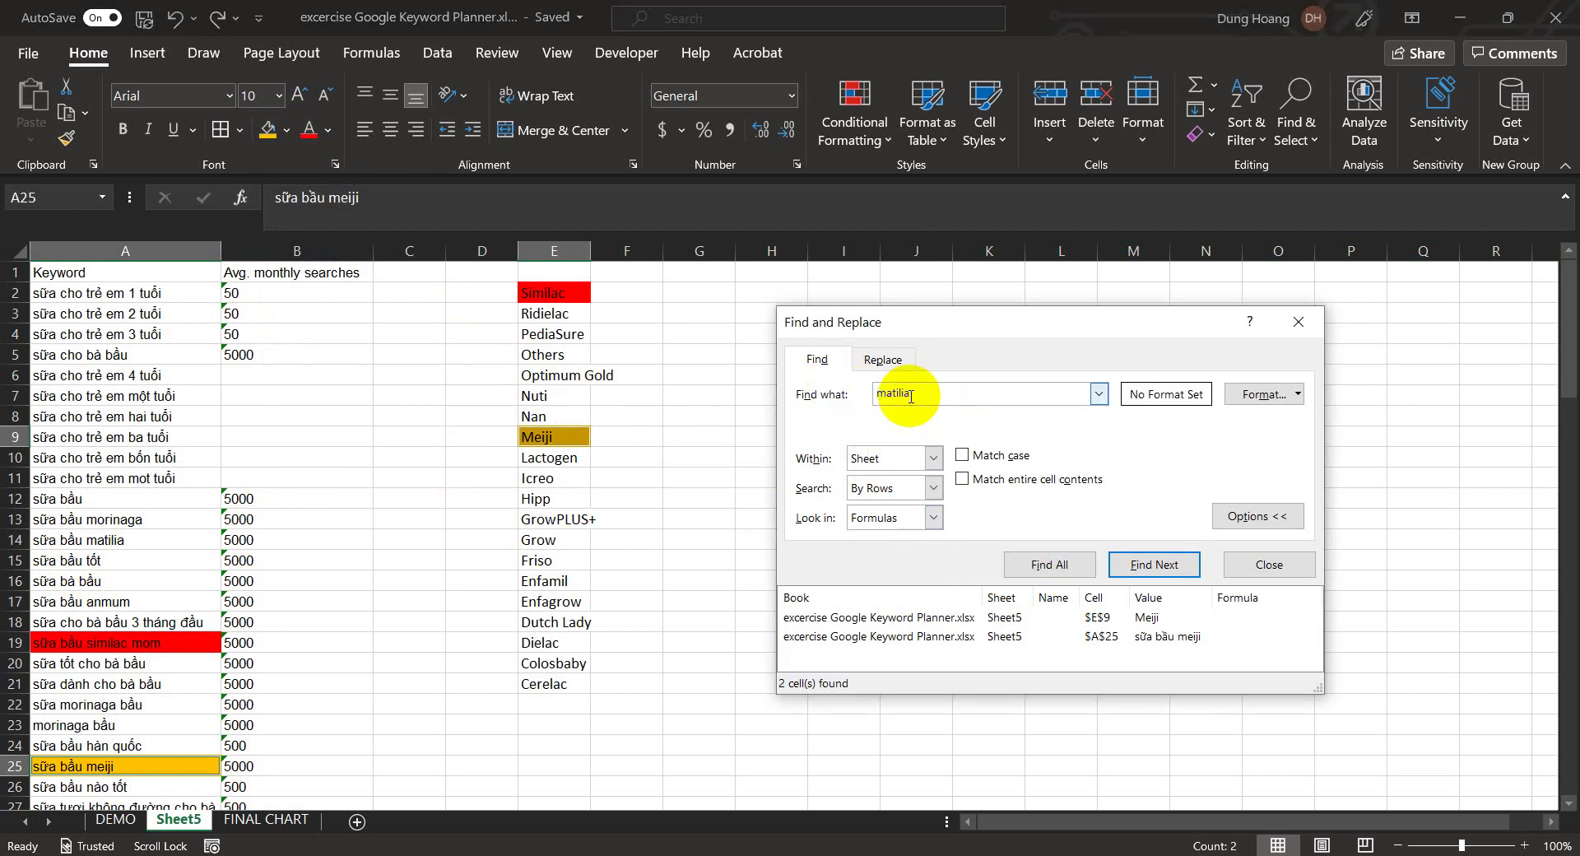
click(33, 245)
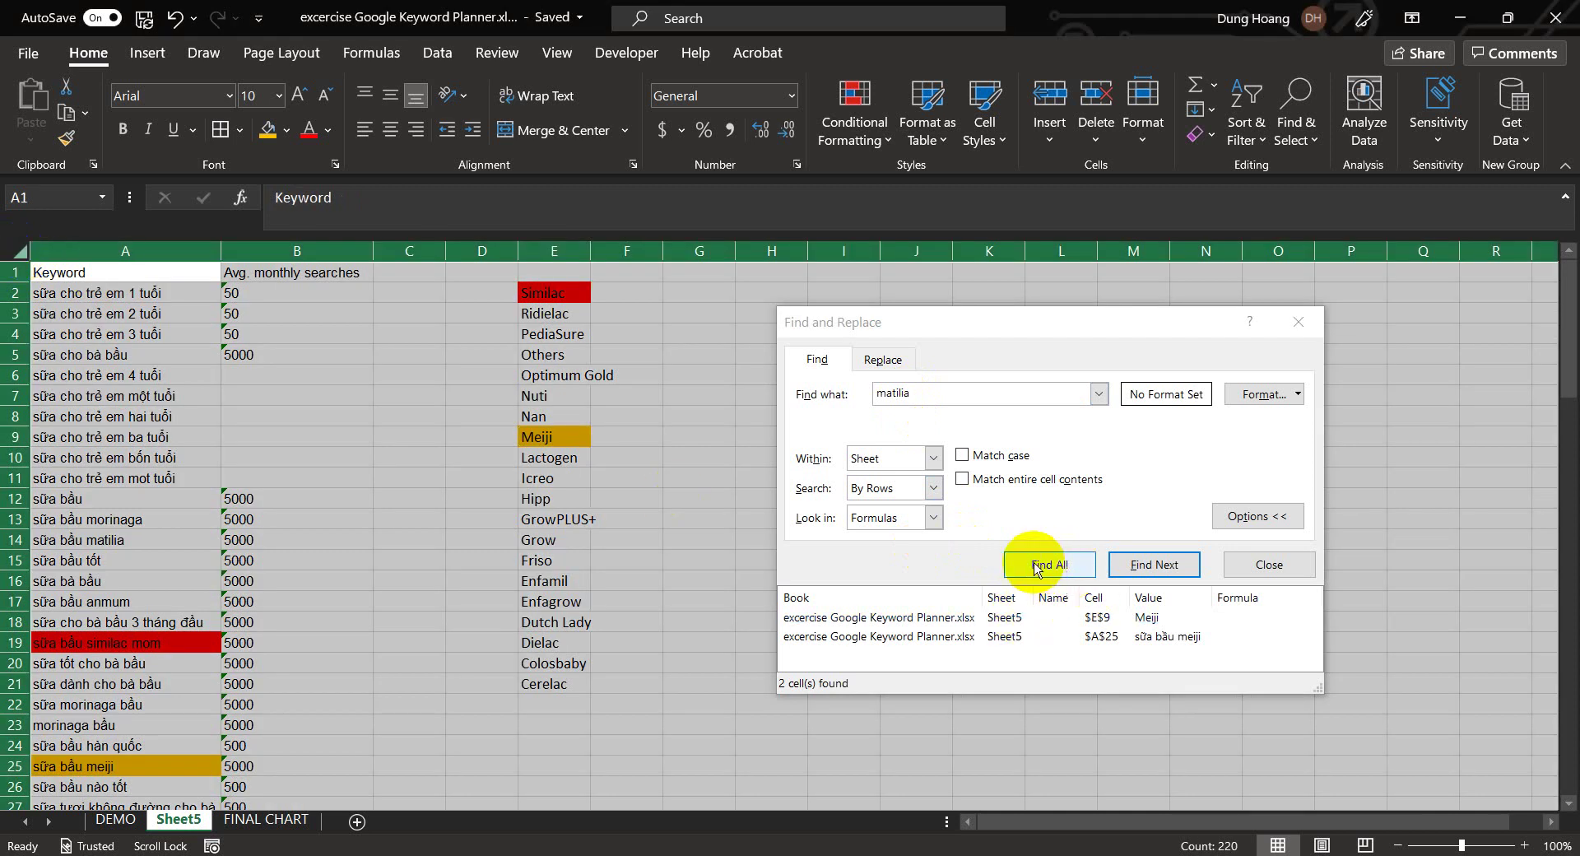
click(1037, 566)
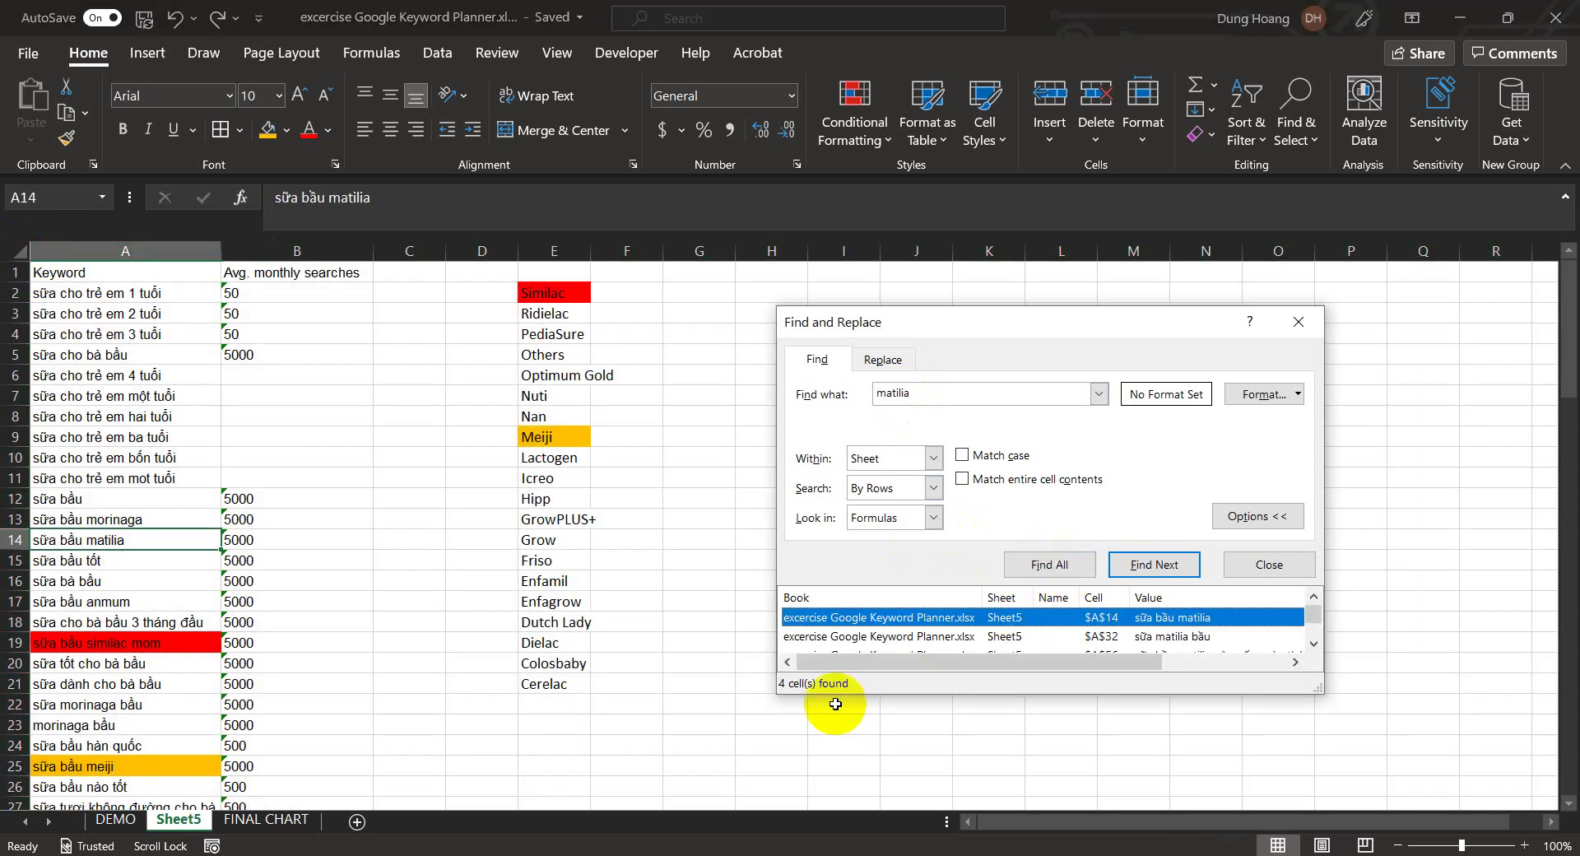
key(ctrl+a)
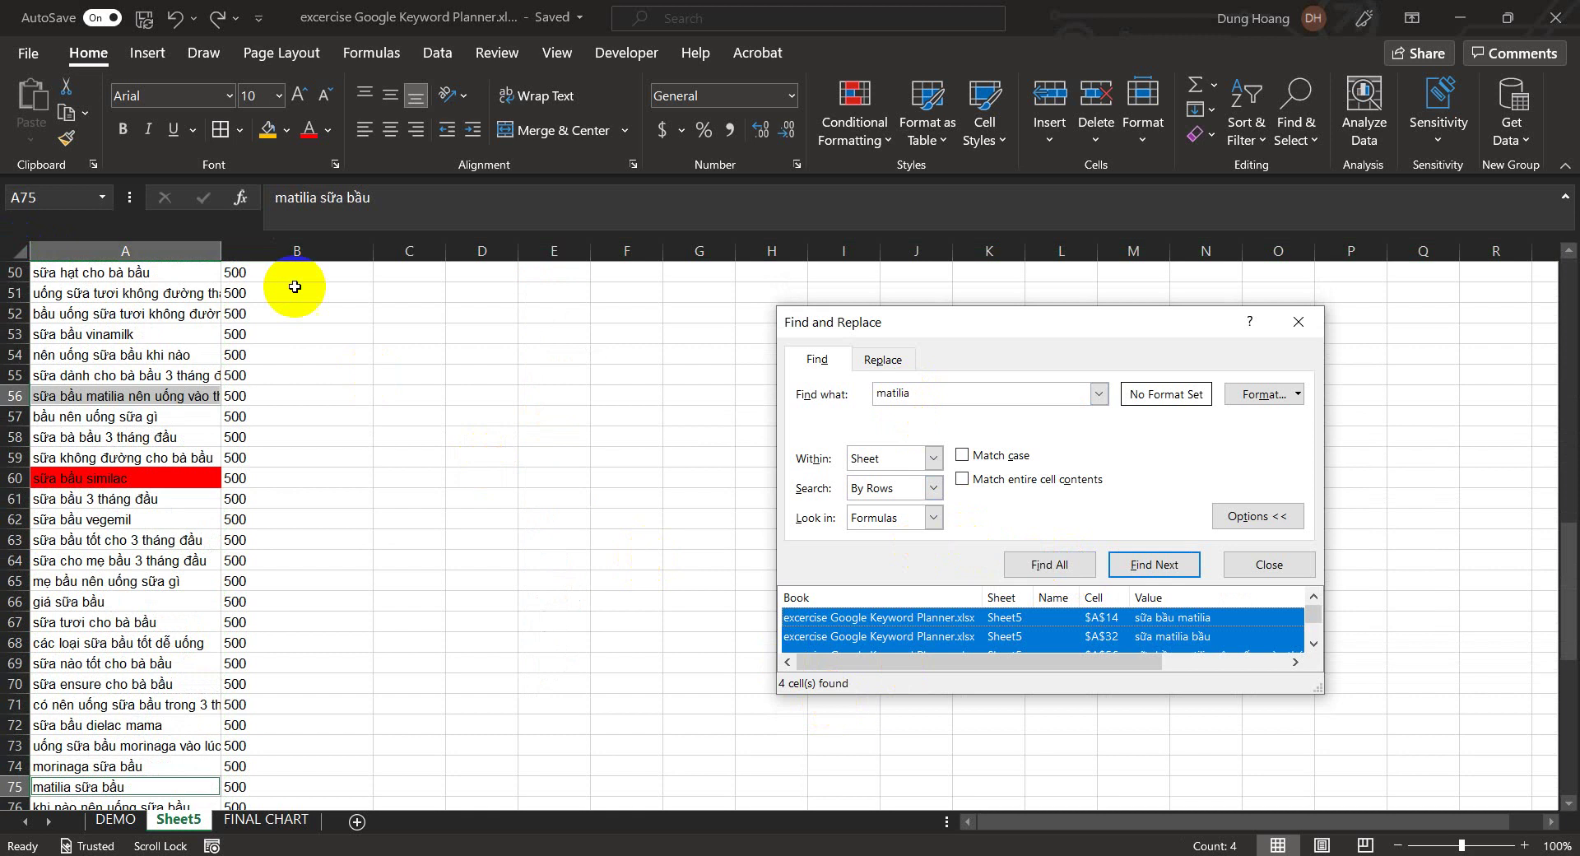
click(289, 147)
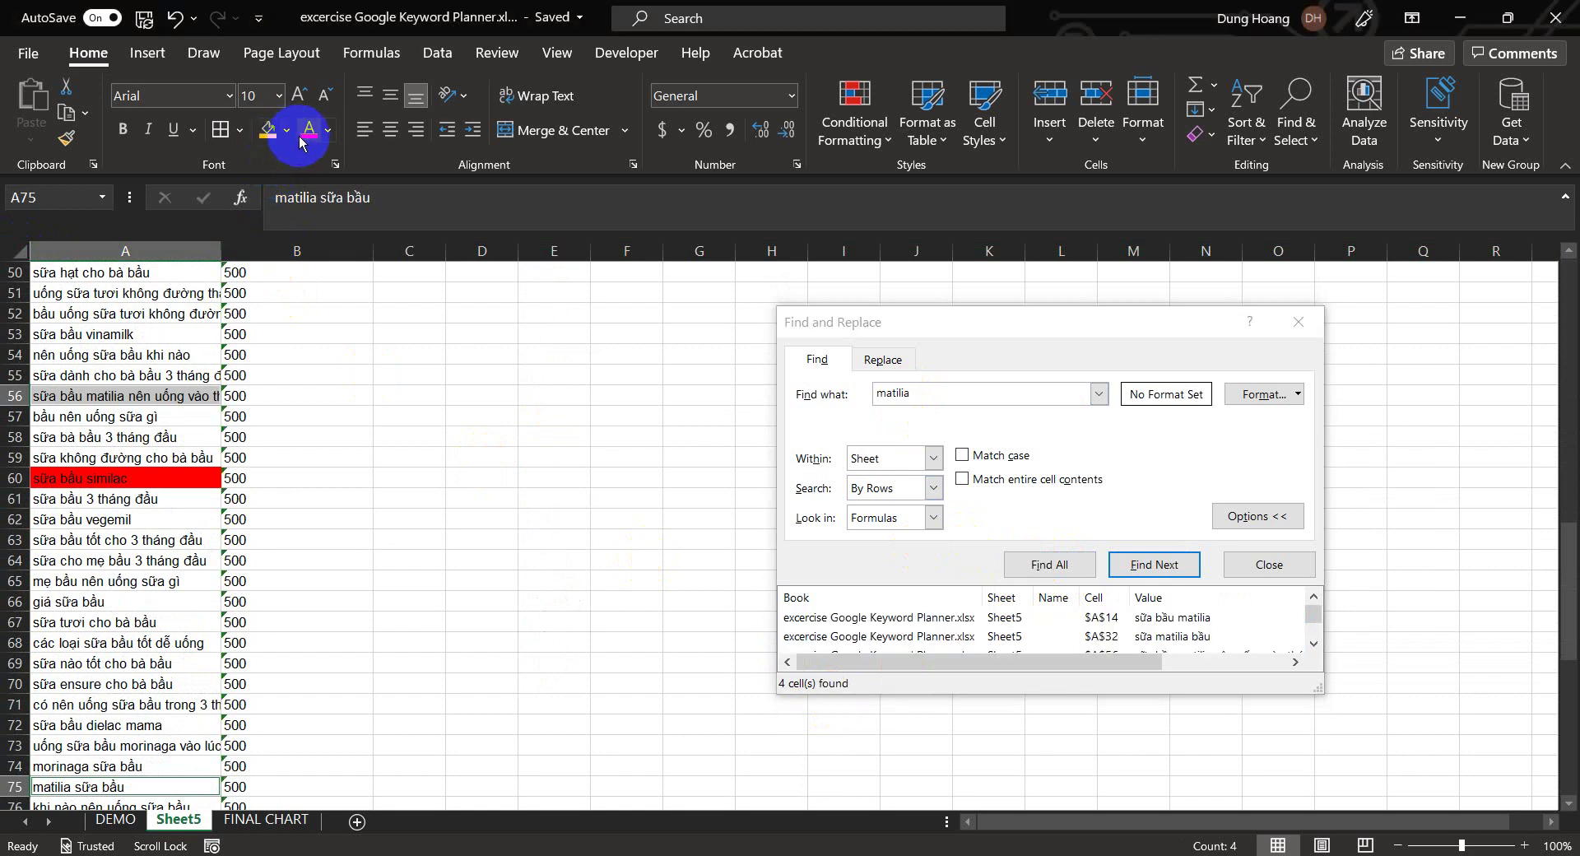
click(287, 132)
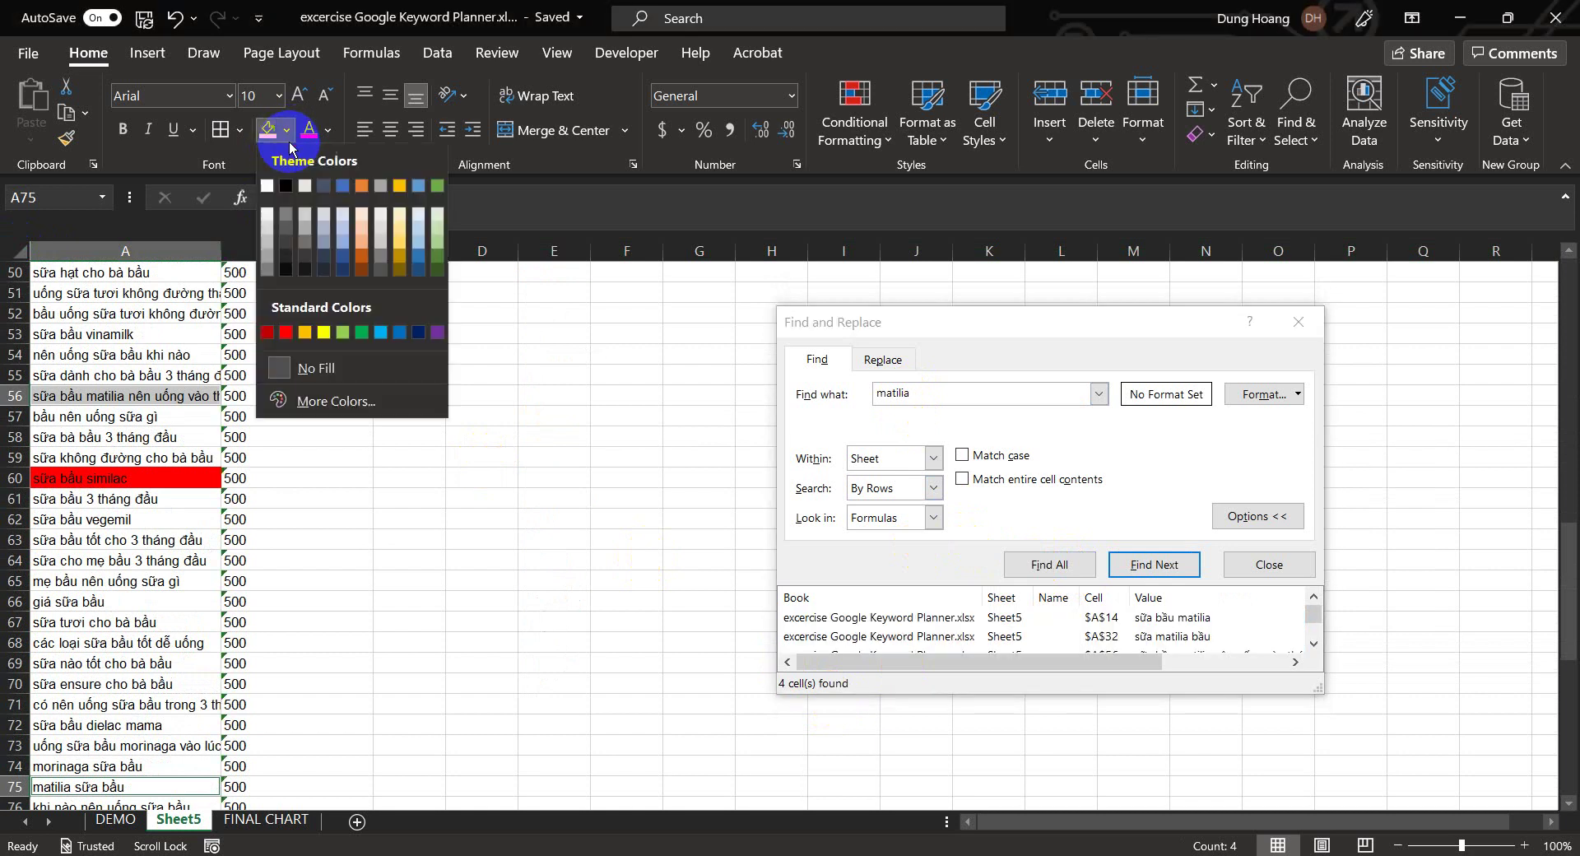
click(321, 334)
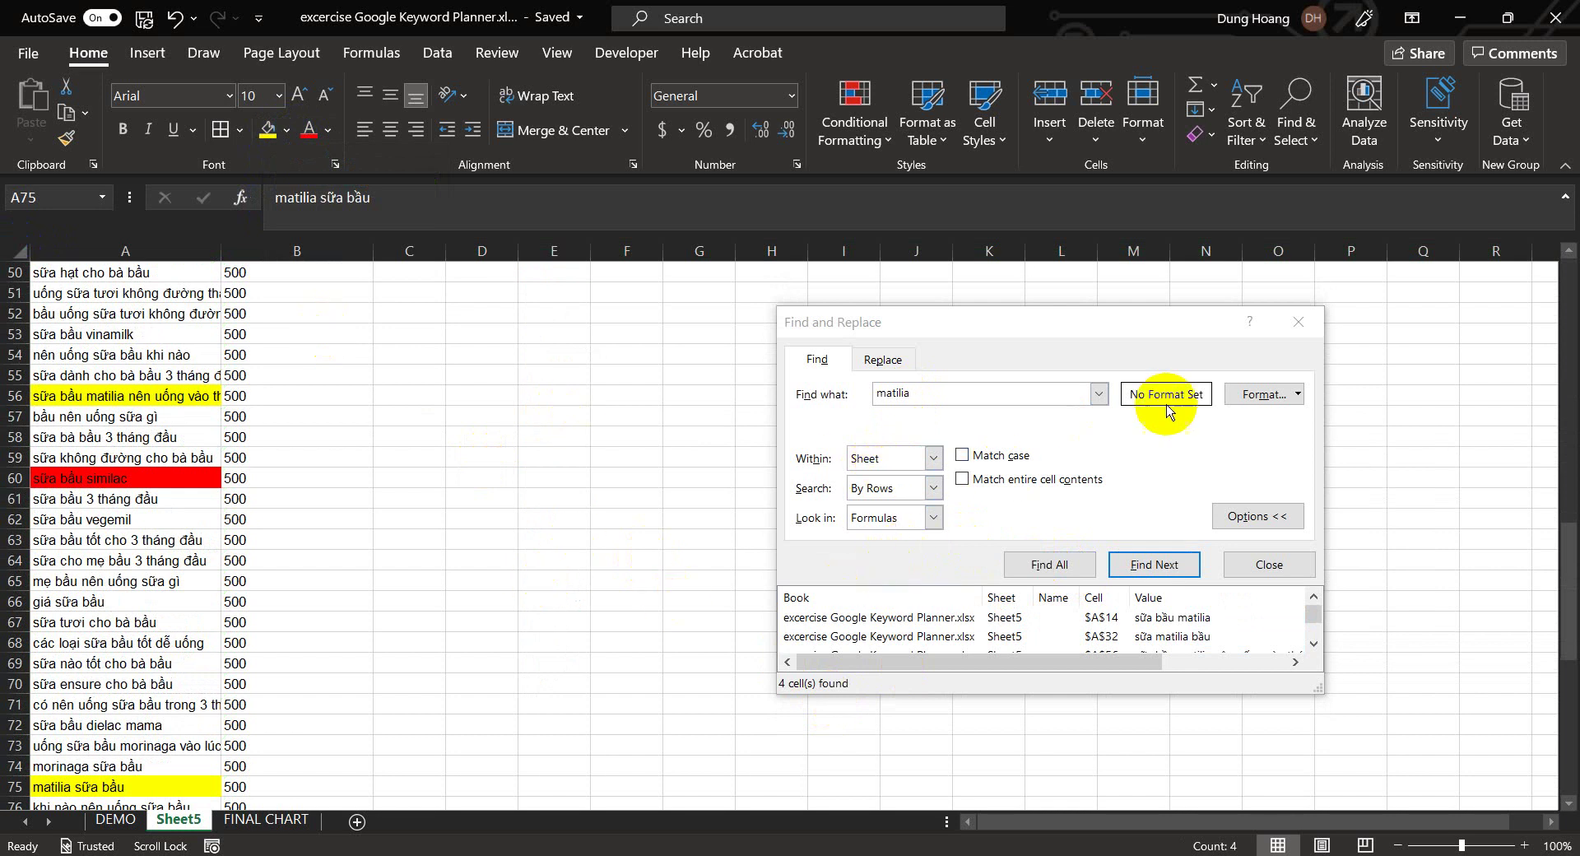
click(1299, 322)
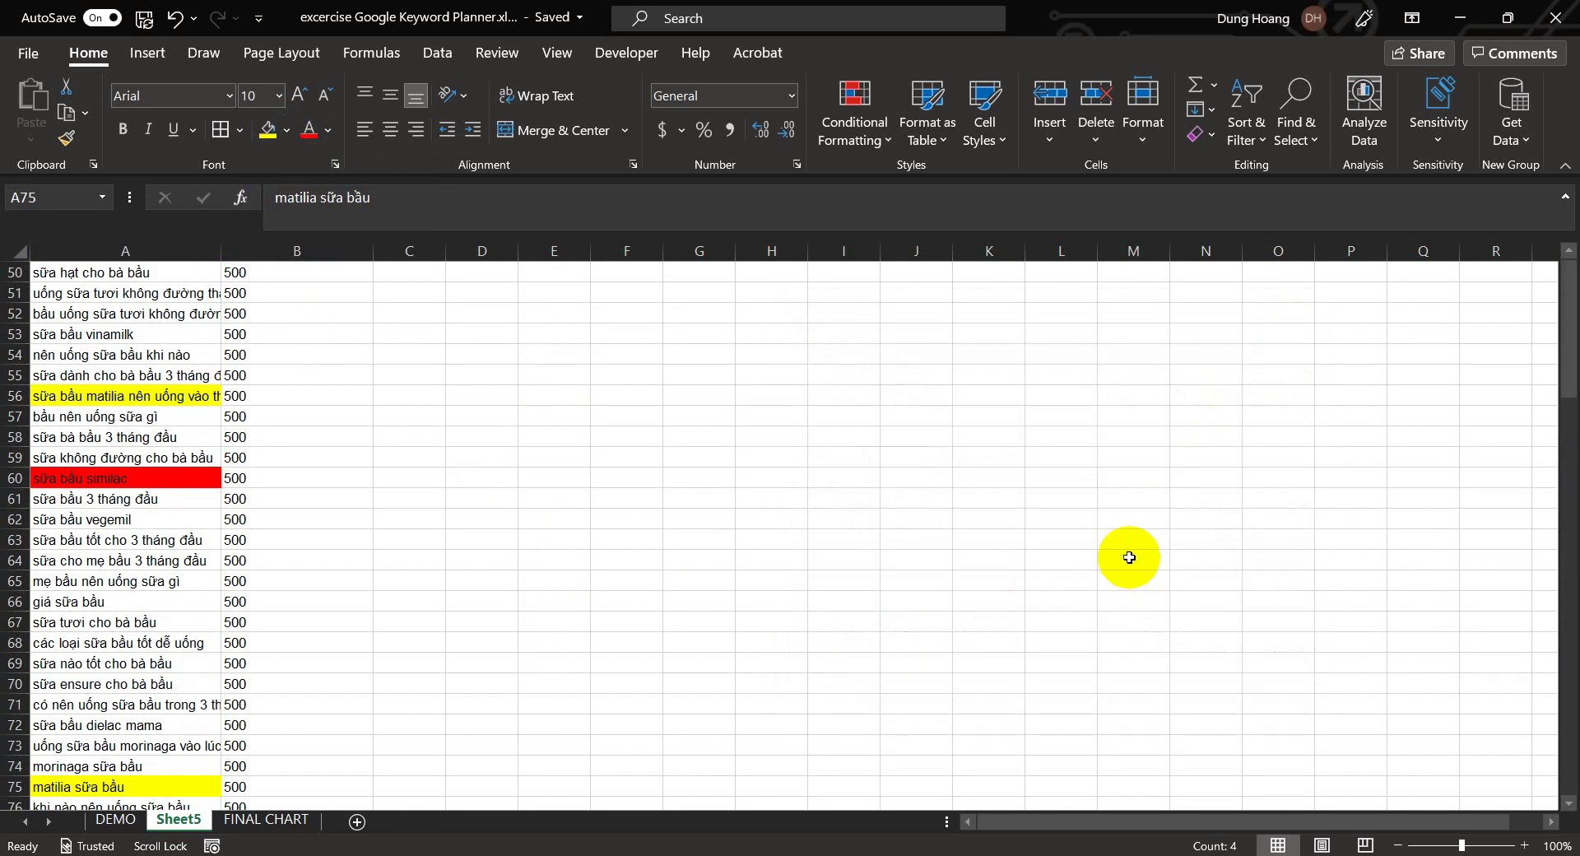
click(510, 365)
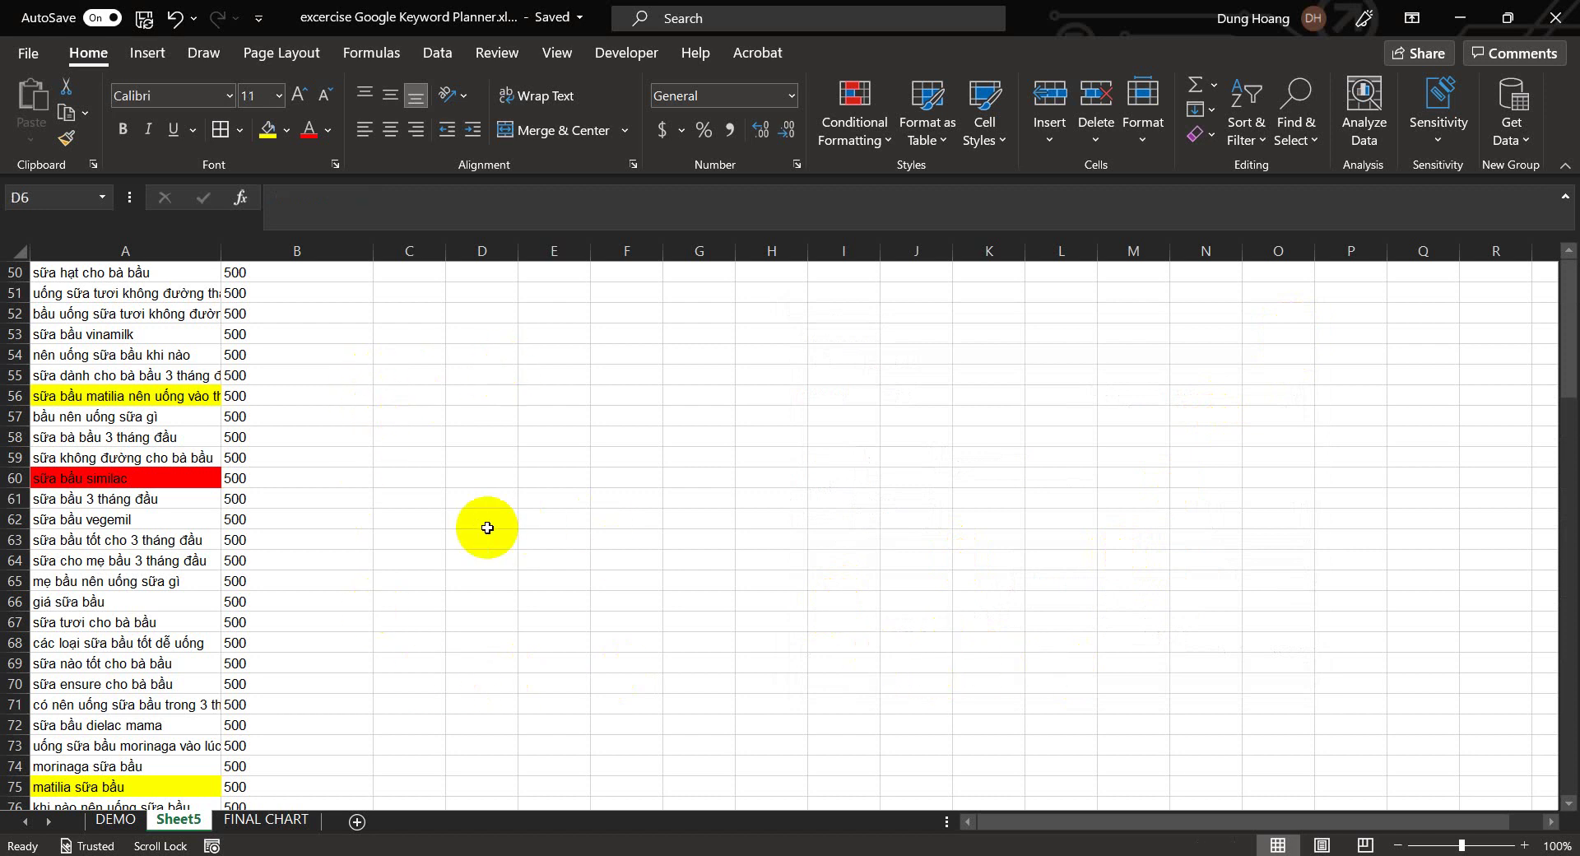
click(127, 255)
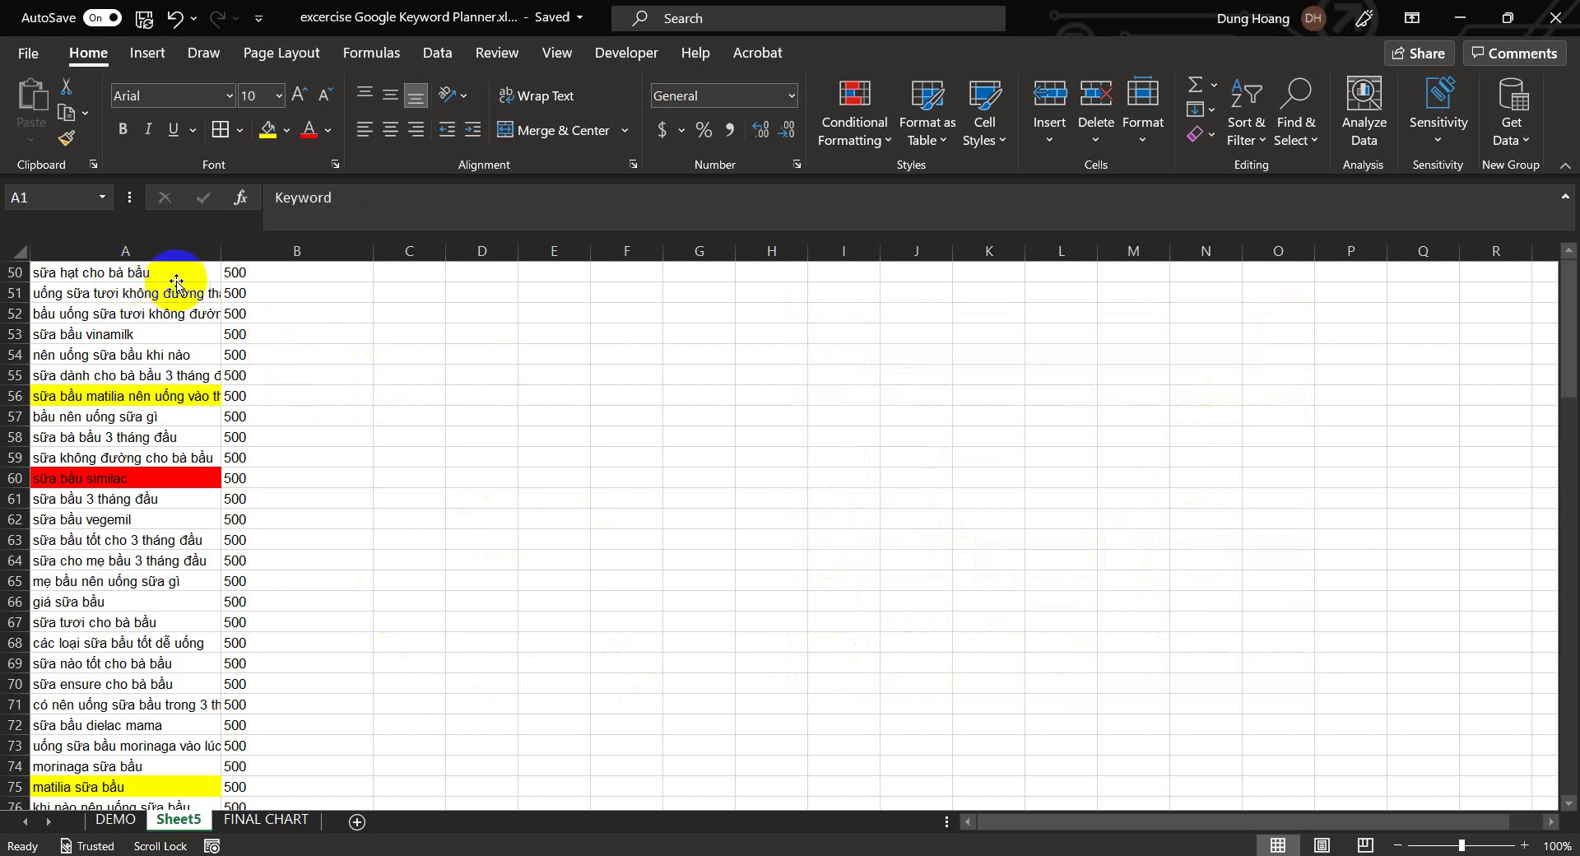
key(Right)
key(Left)
key(Right)
key(Down)
key(Down)
key(Down)
Turn on filtering for the Keyword column (column A) of Sheet5
scroll(297, 328, up, 16)
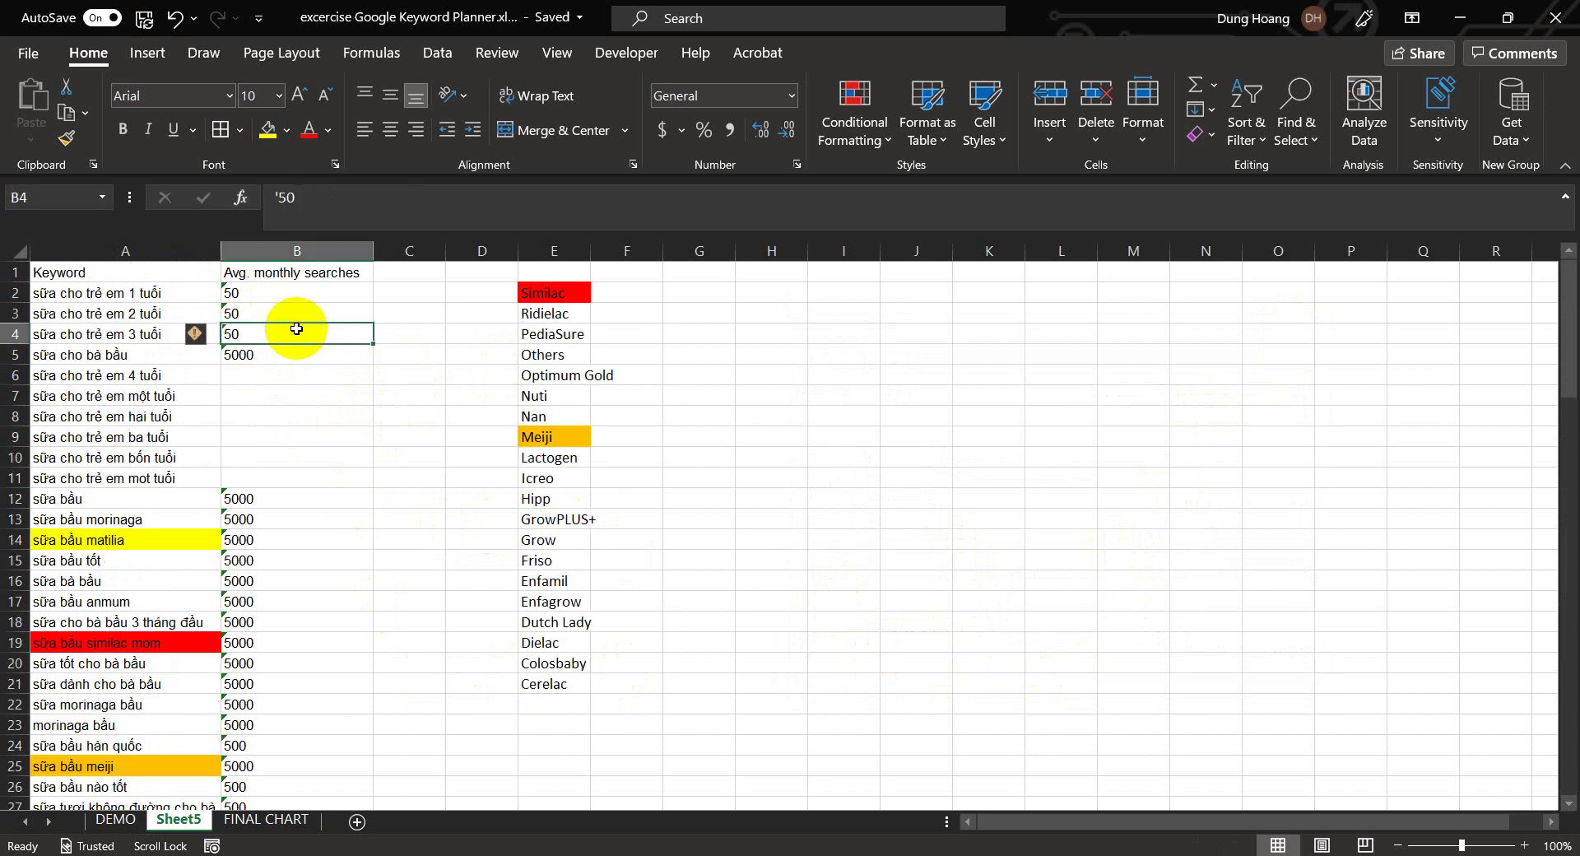
click(144, 272)
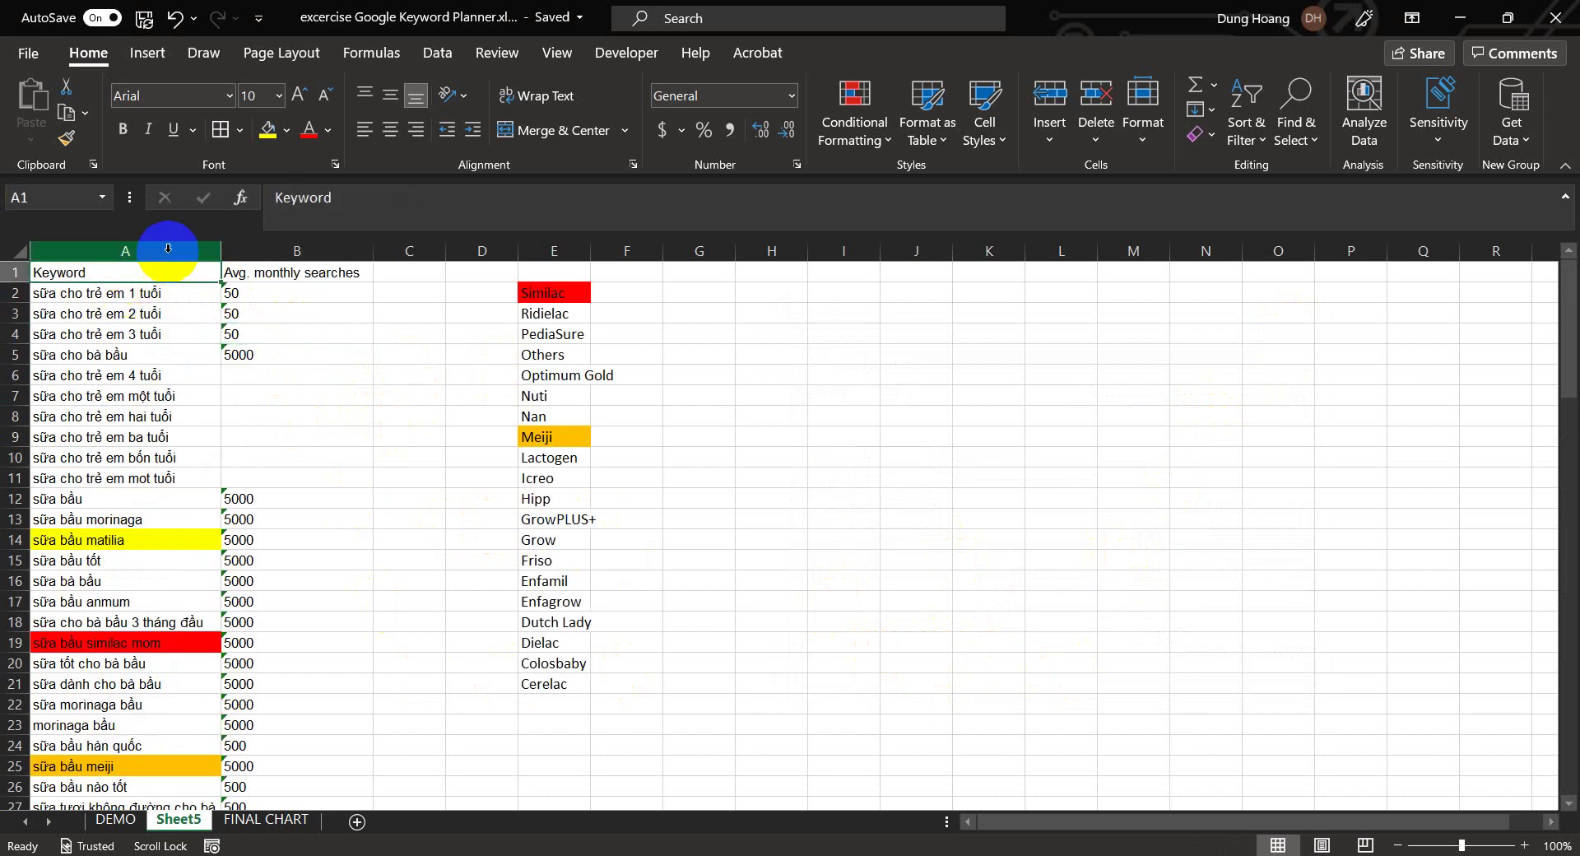
key(ctrl+shift+Down)
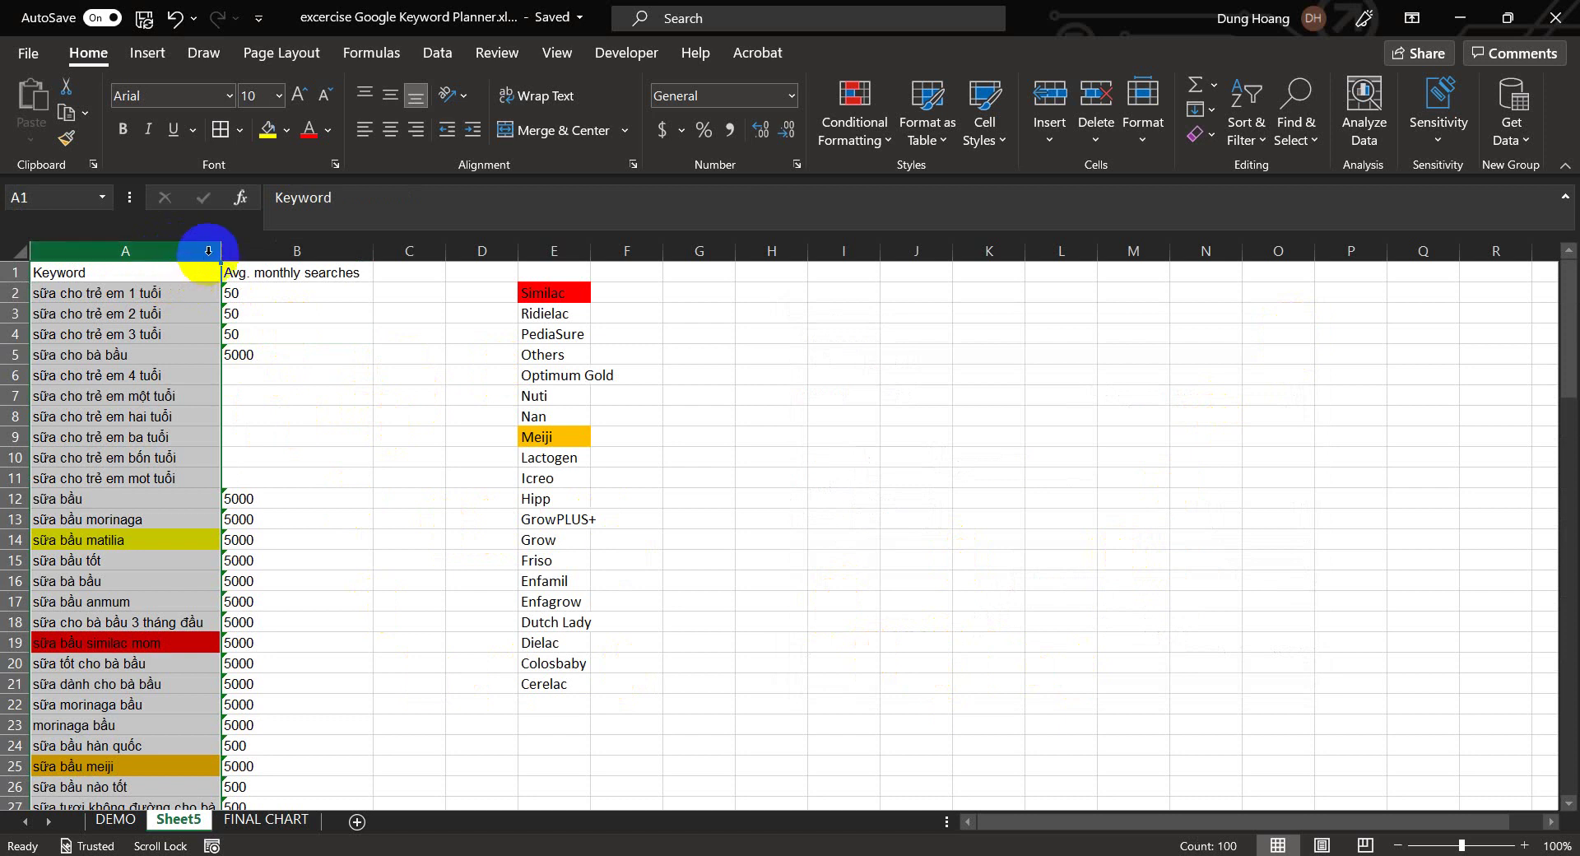
click(445, 58)
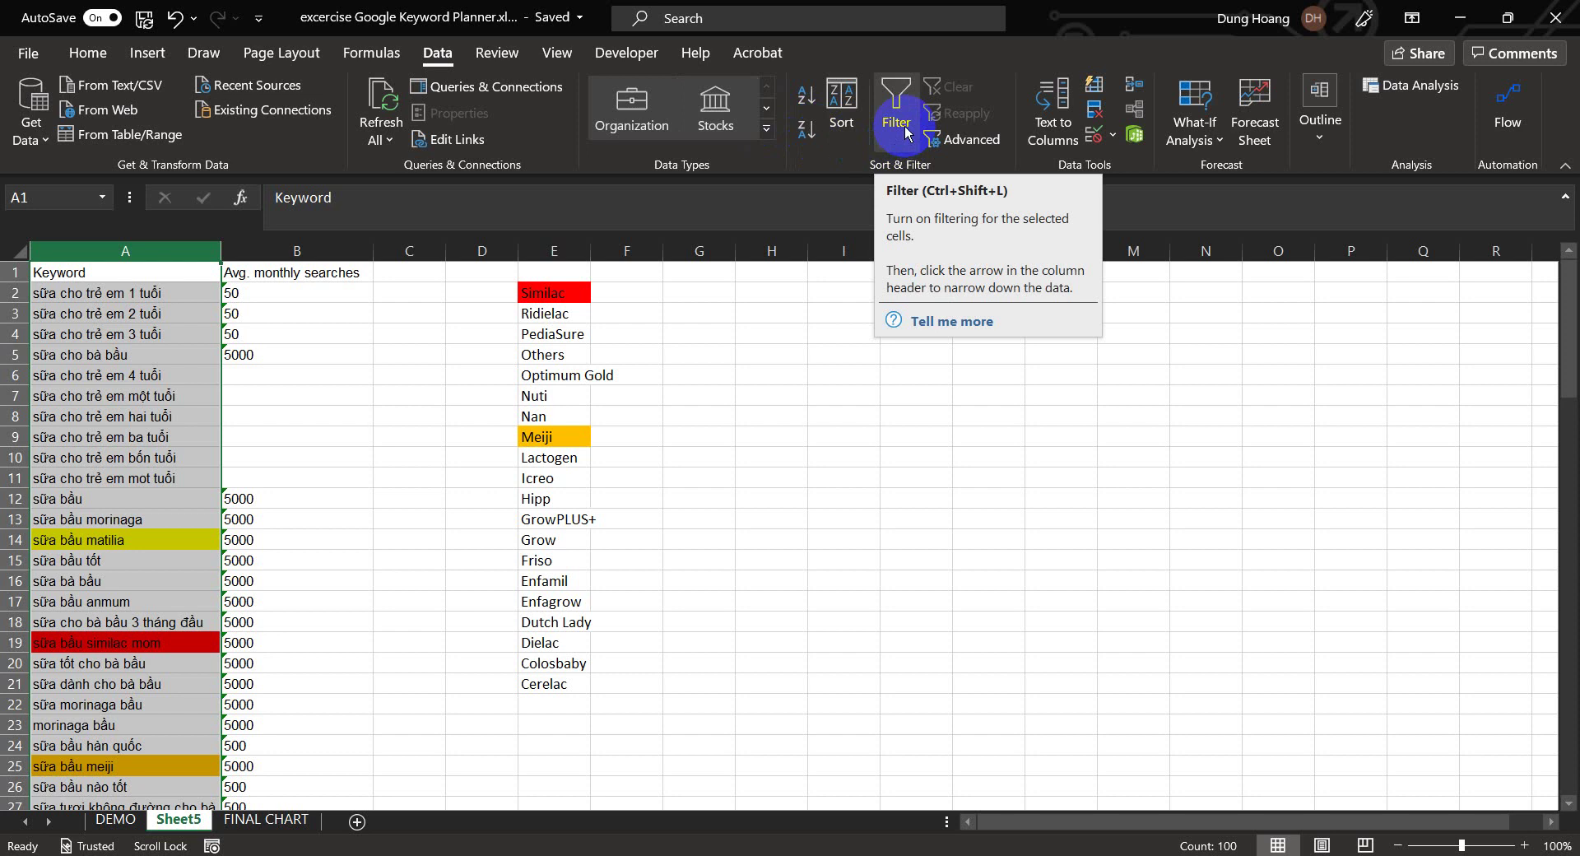
click(905, 130)
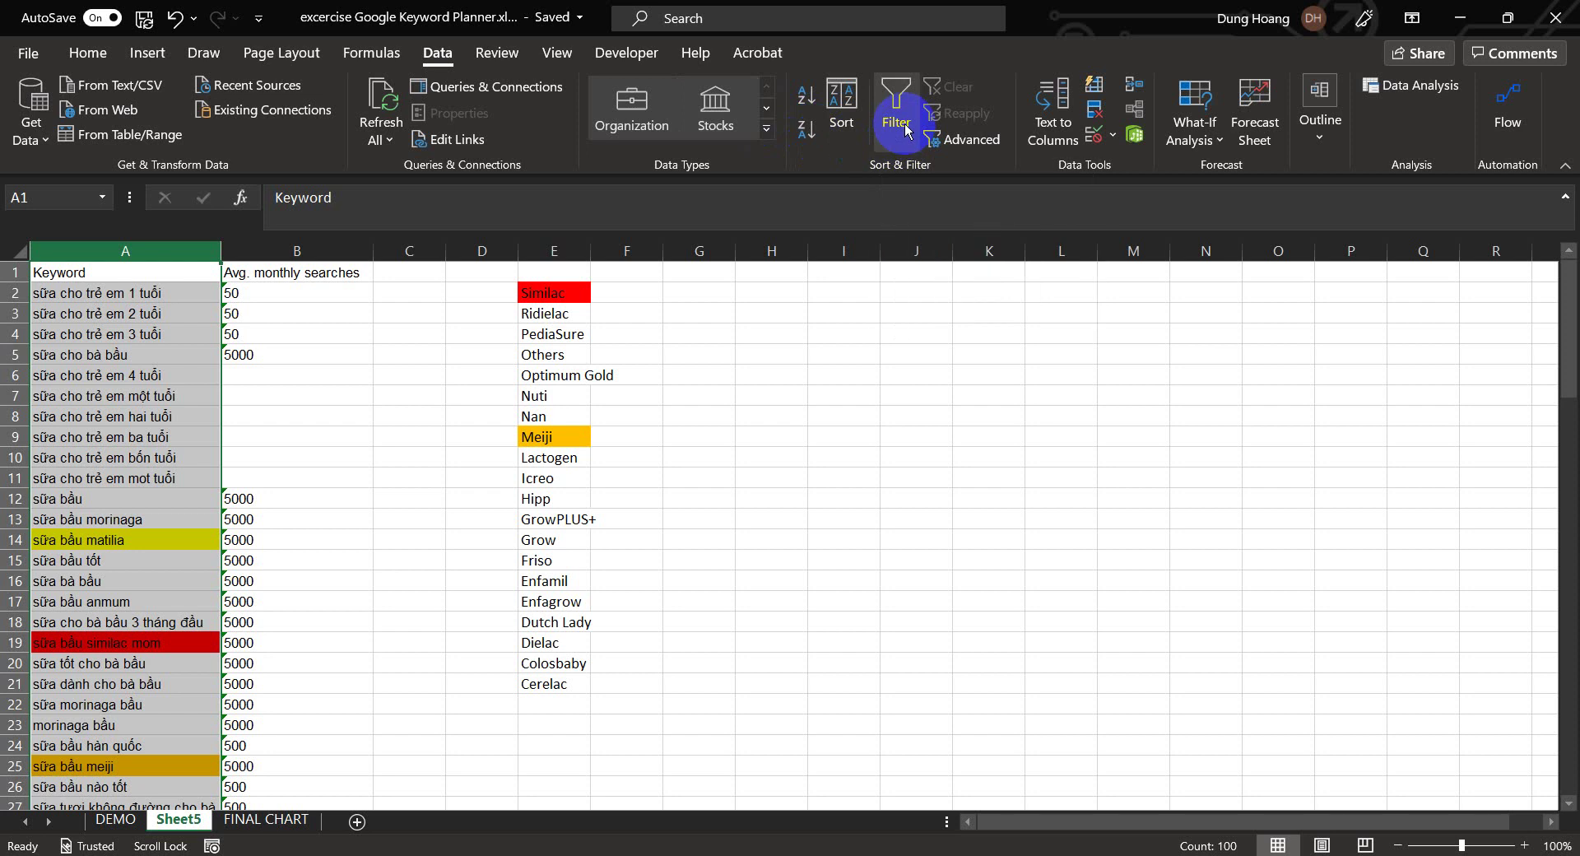
click(905, 139)
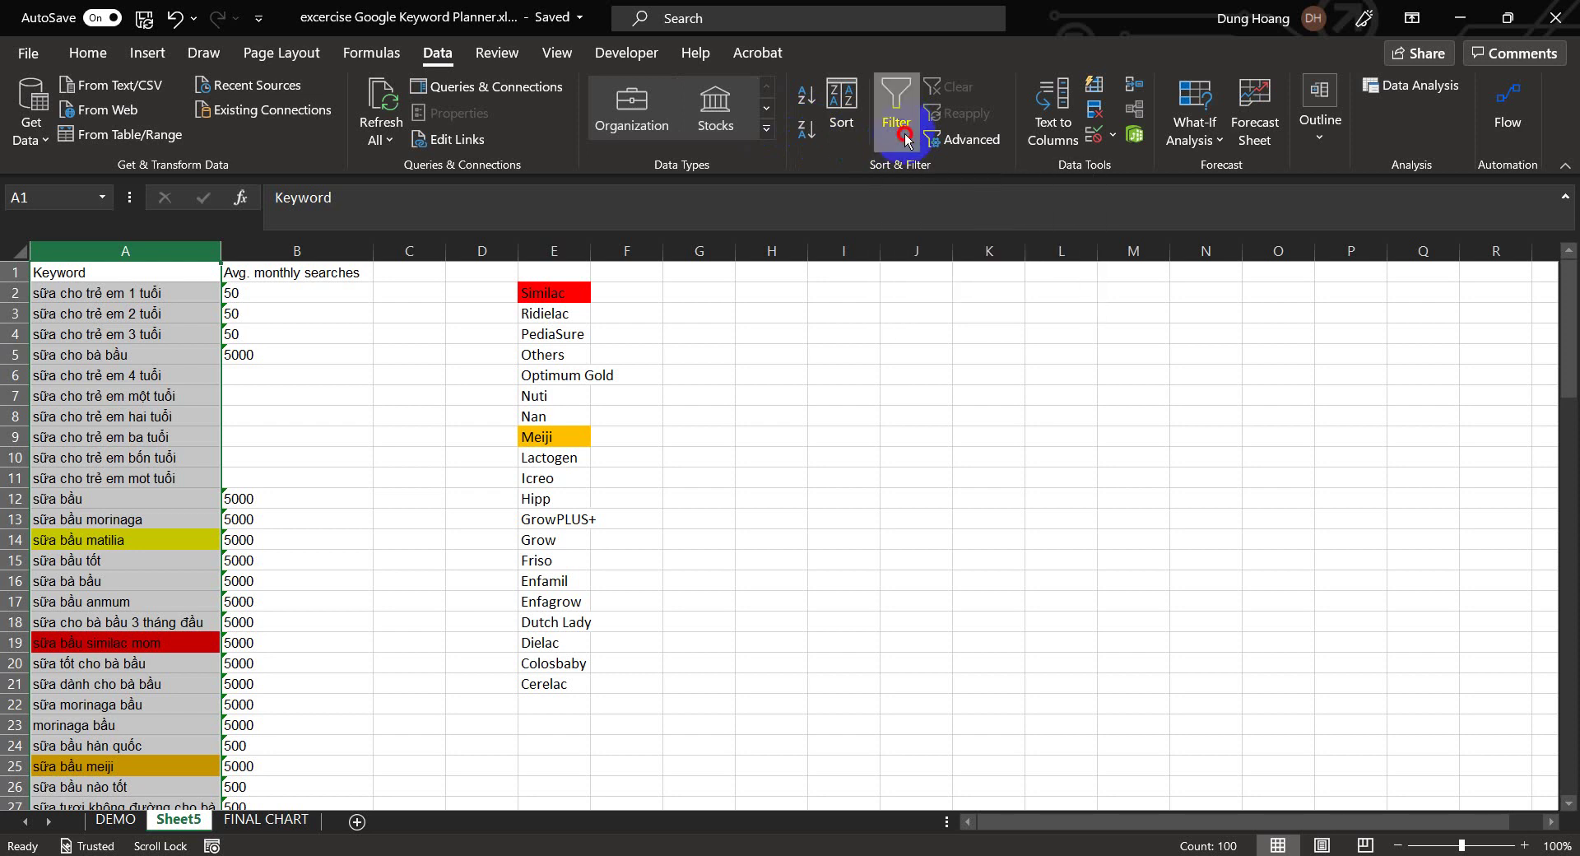
Sort the Keyword column by yellow cell color, expanding the selection to include the adjacent data
click(305, 354)
click(213, 273)
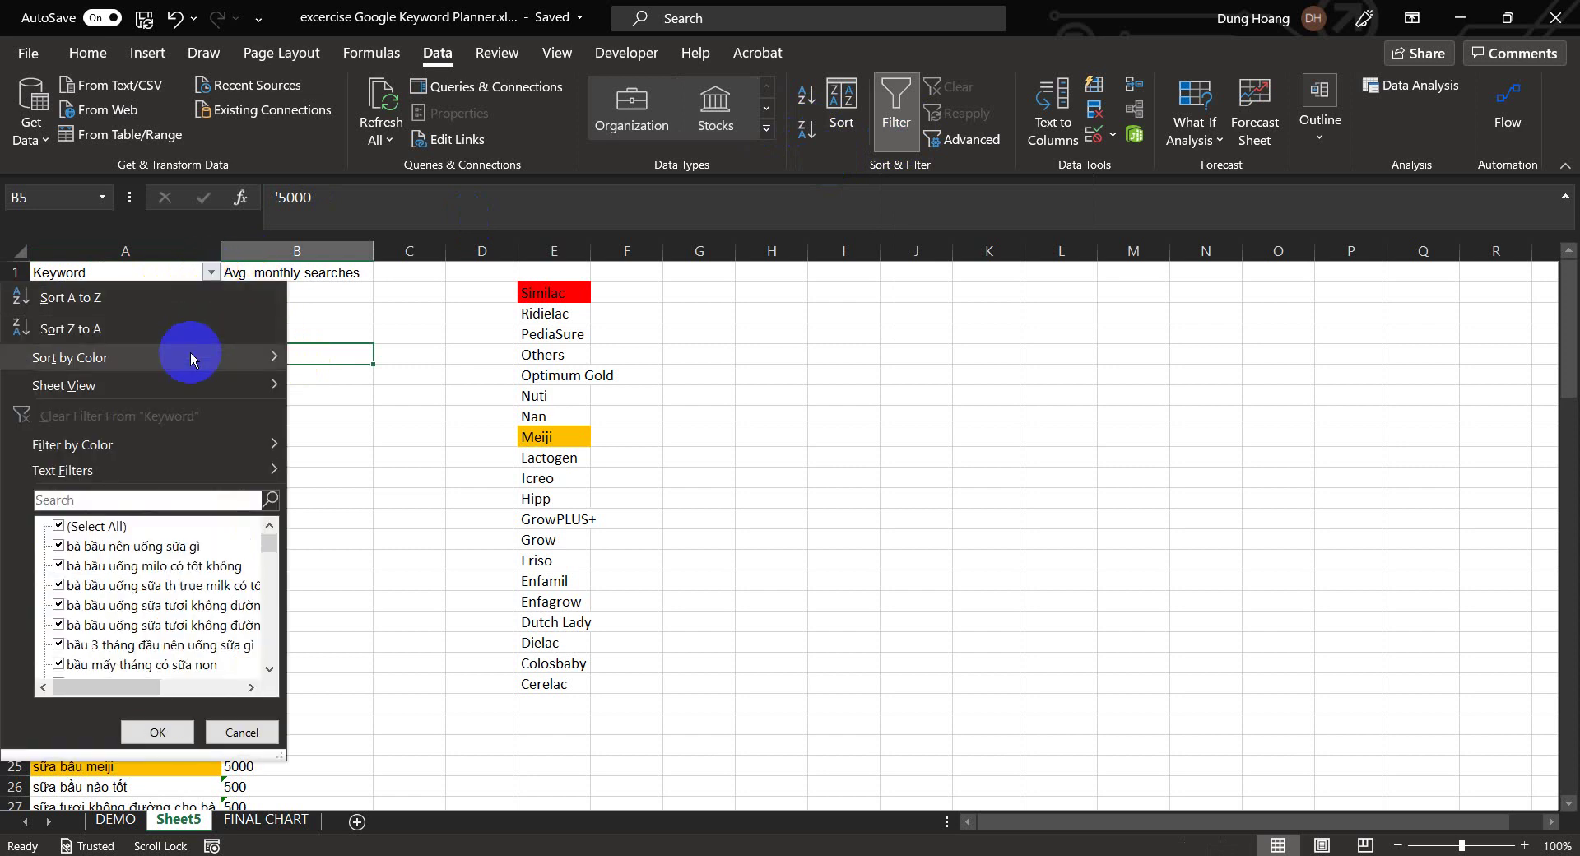
mouse_move(190, 352)
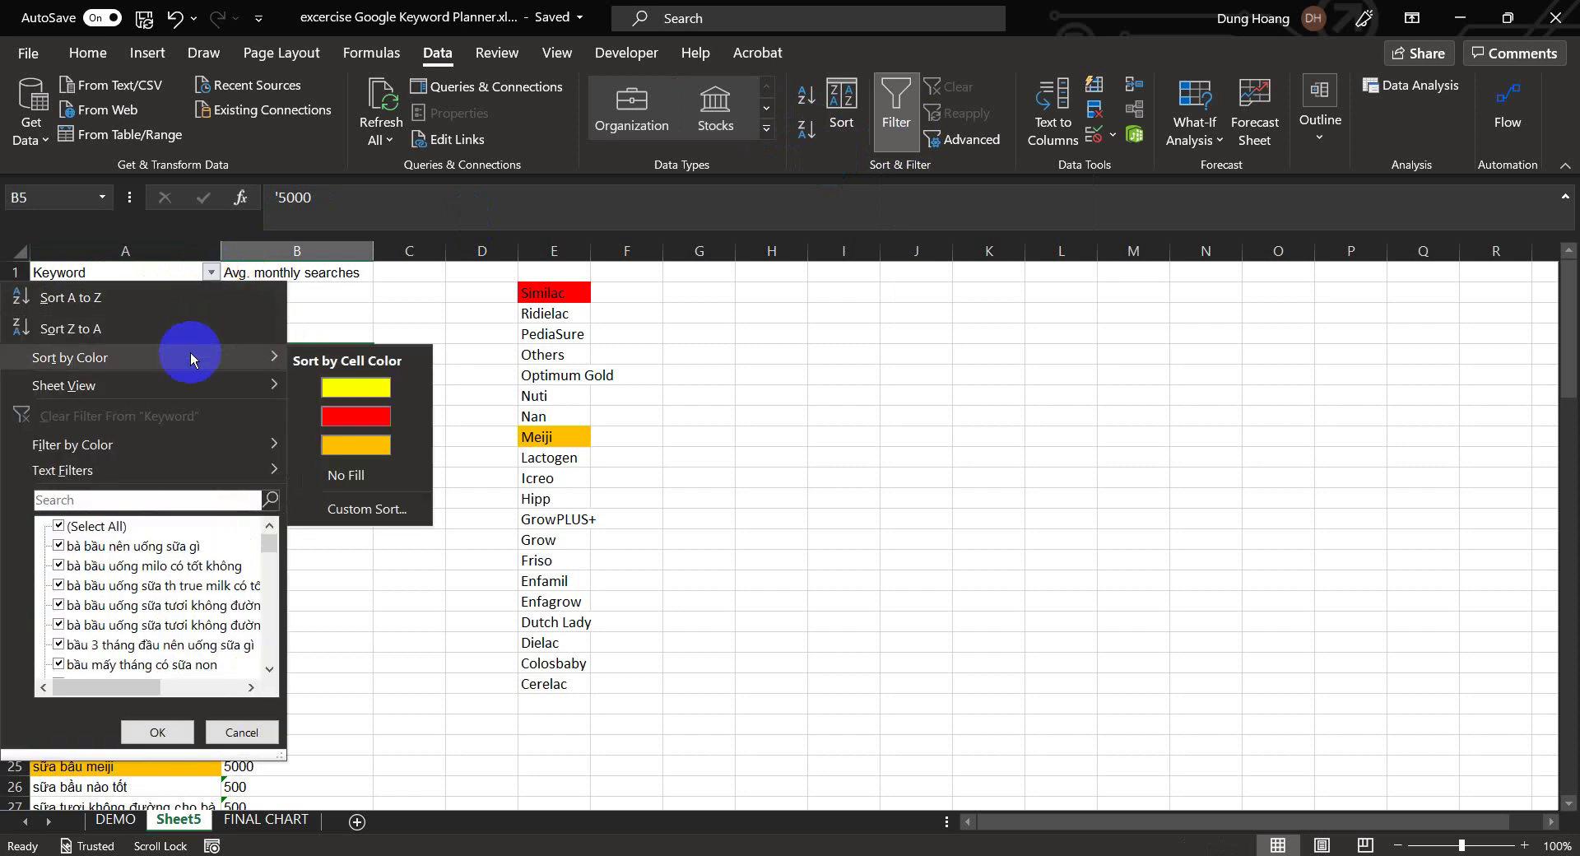
click(356, 398)
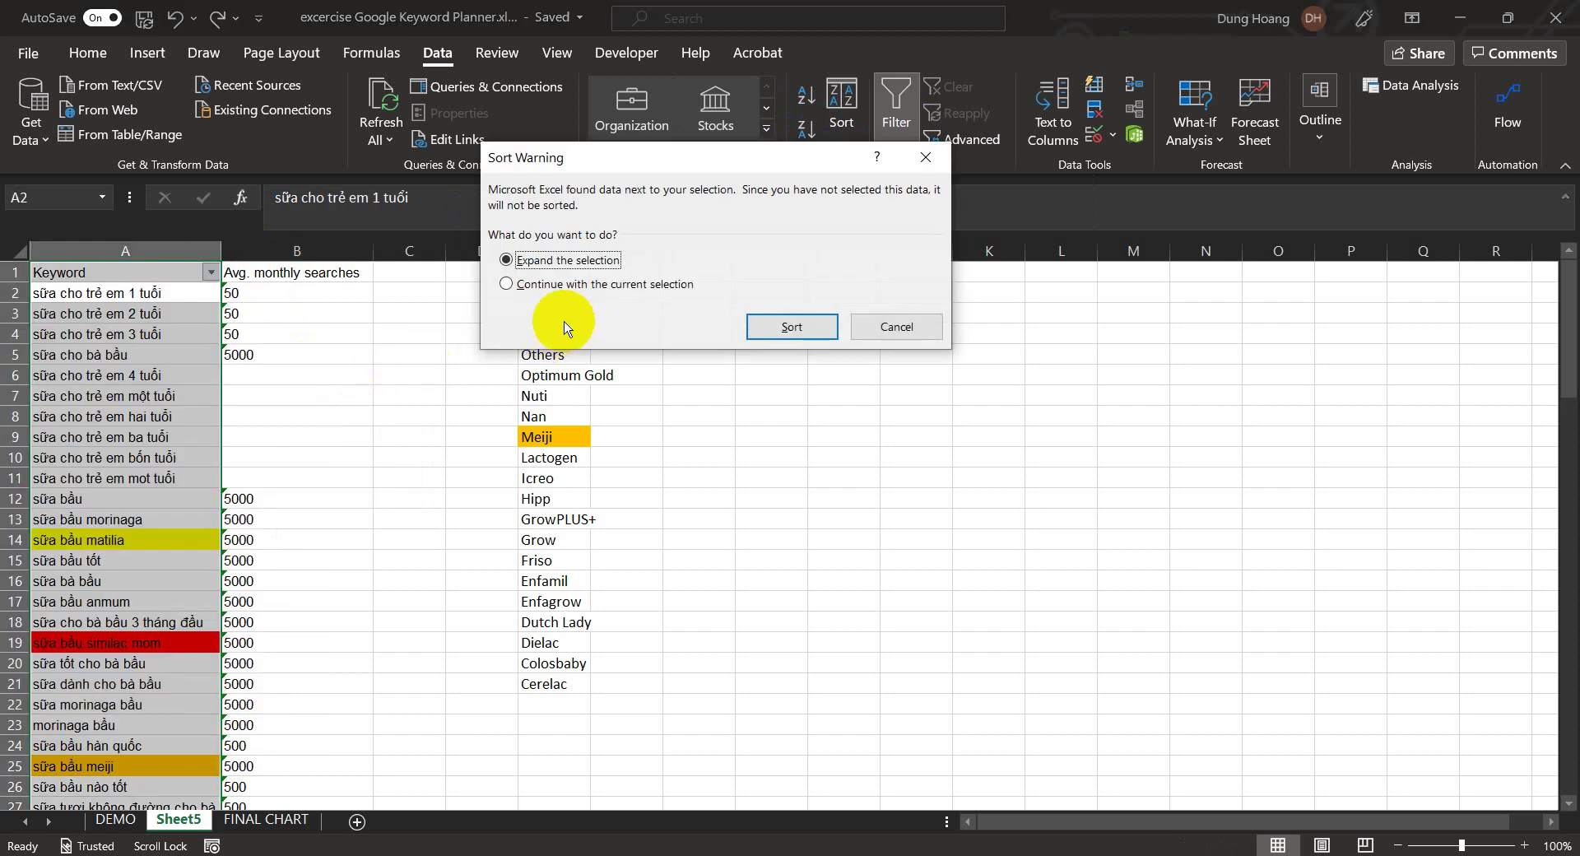
click(792, 327)
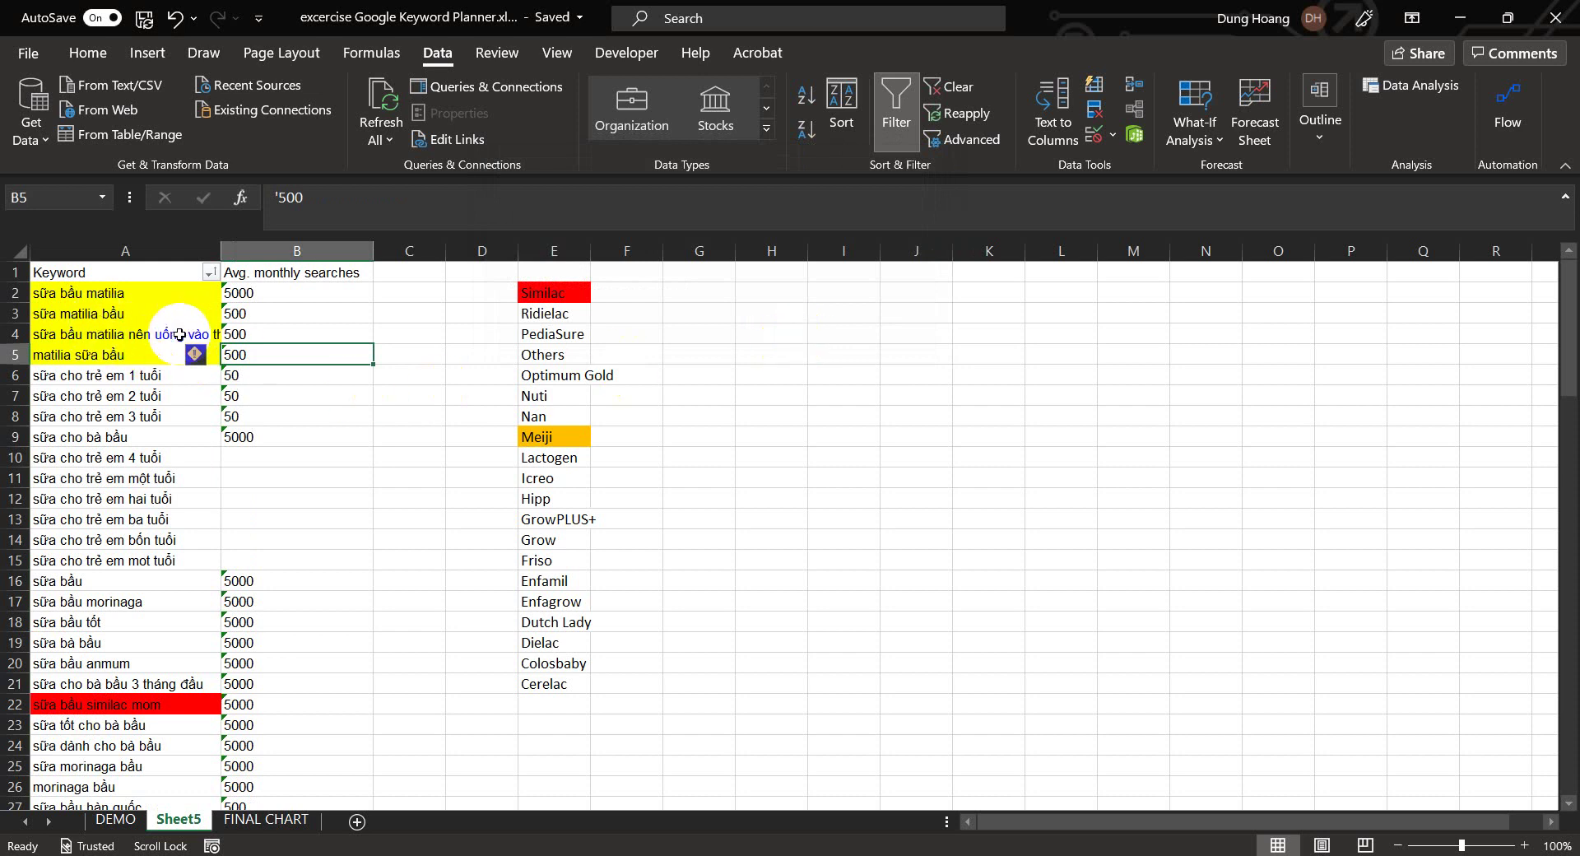
Sort the Keyword column by red cell color, expanding the selection to include the adjacent data
click(209, 273)
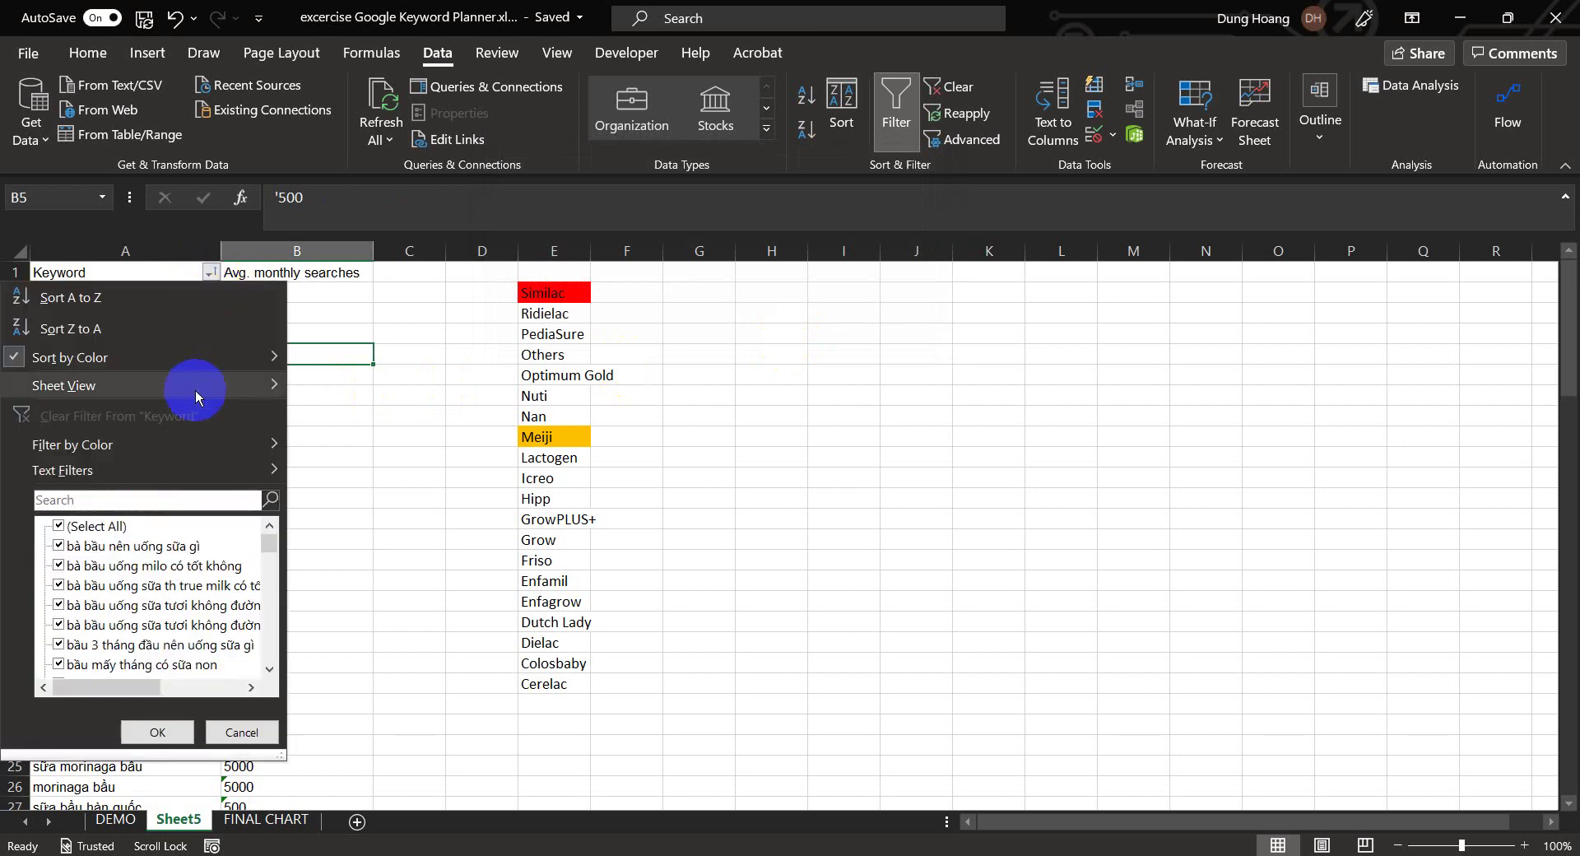
mouse_move(224, 367)
click(344, 422)
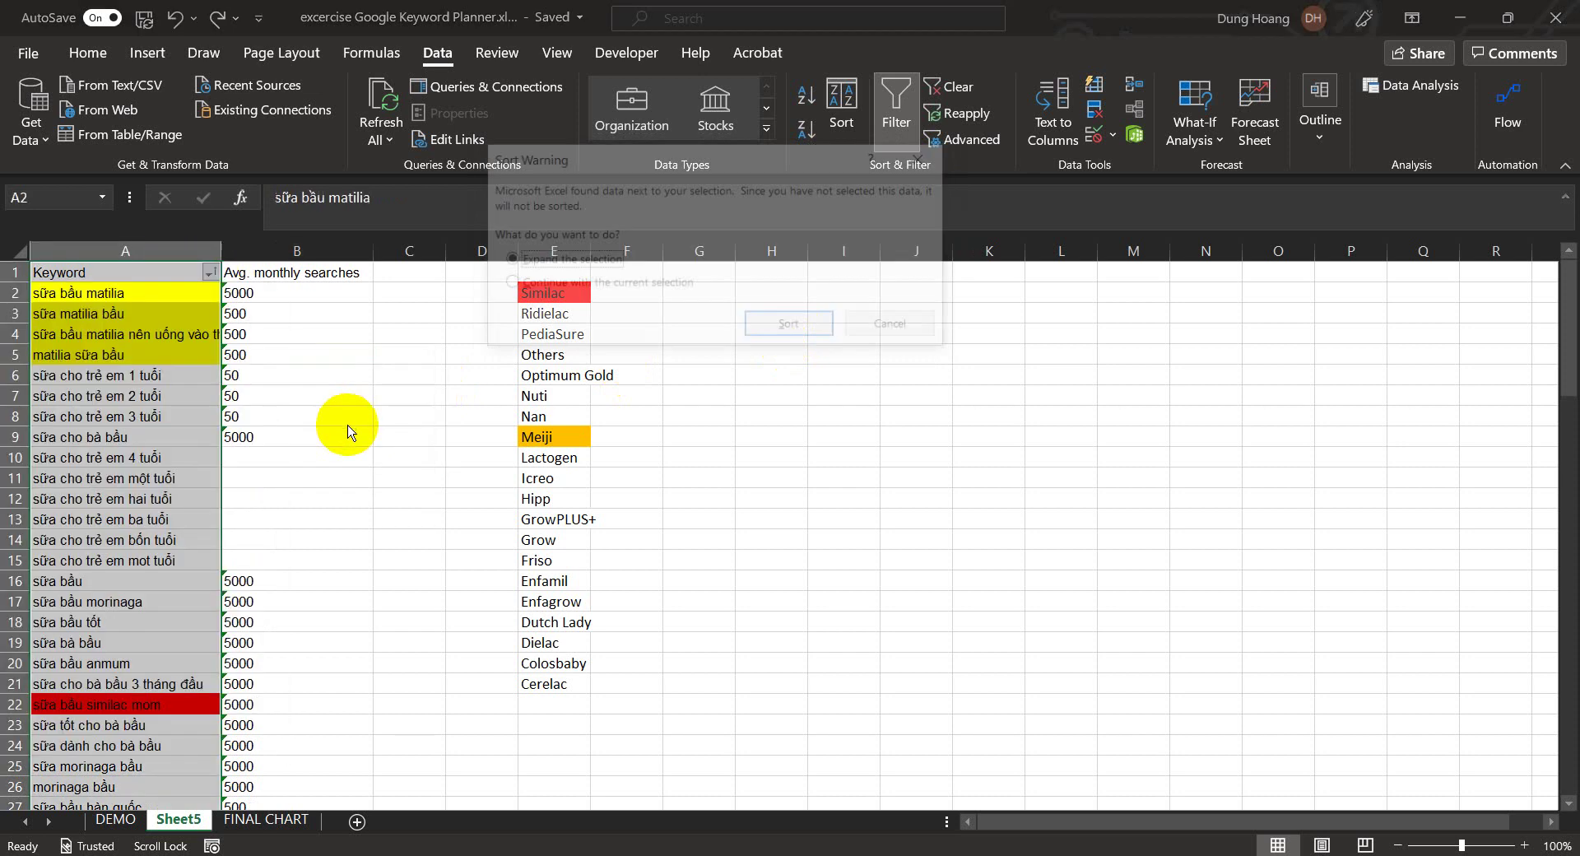
click(790, 327)
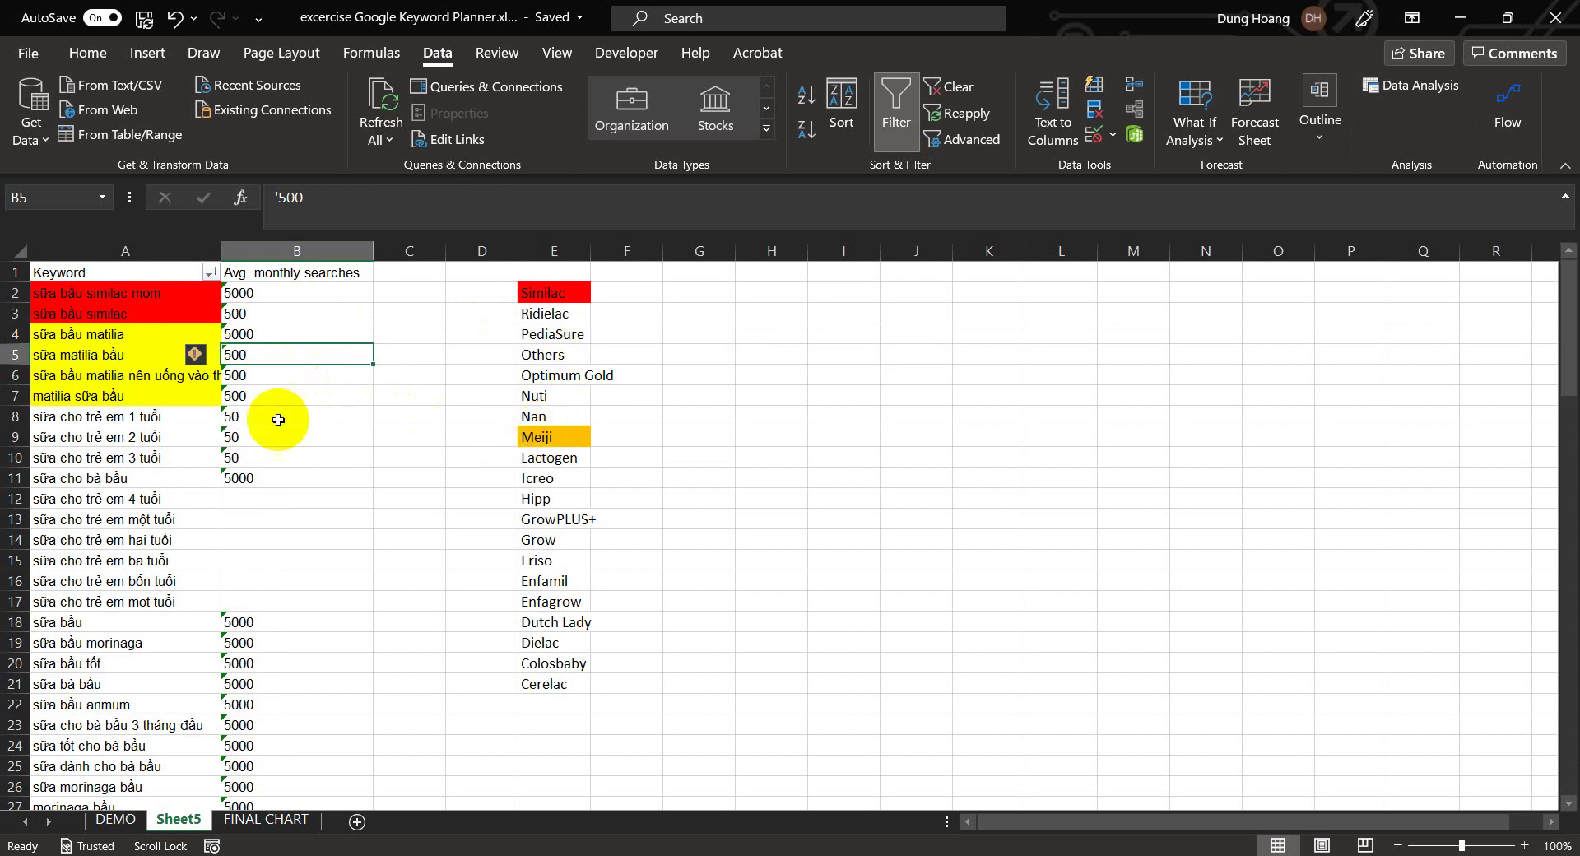
click(374, 518)
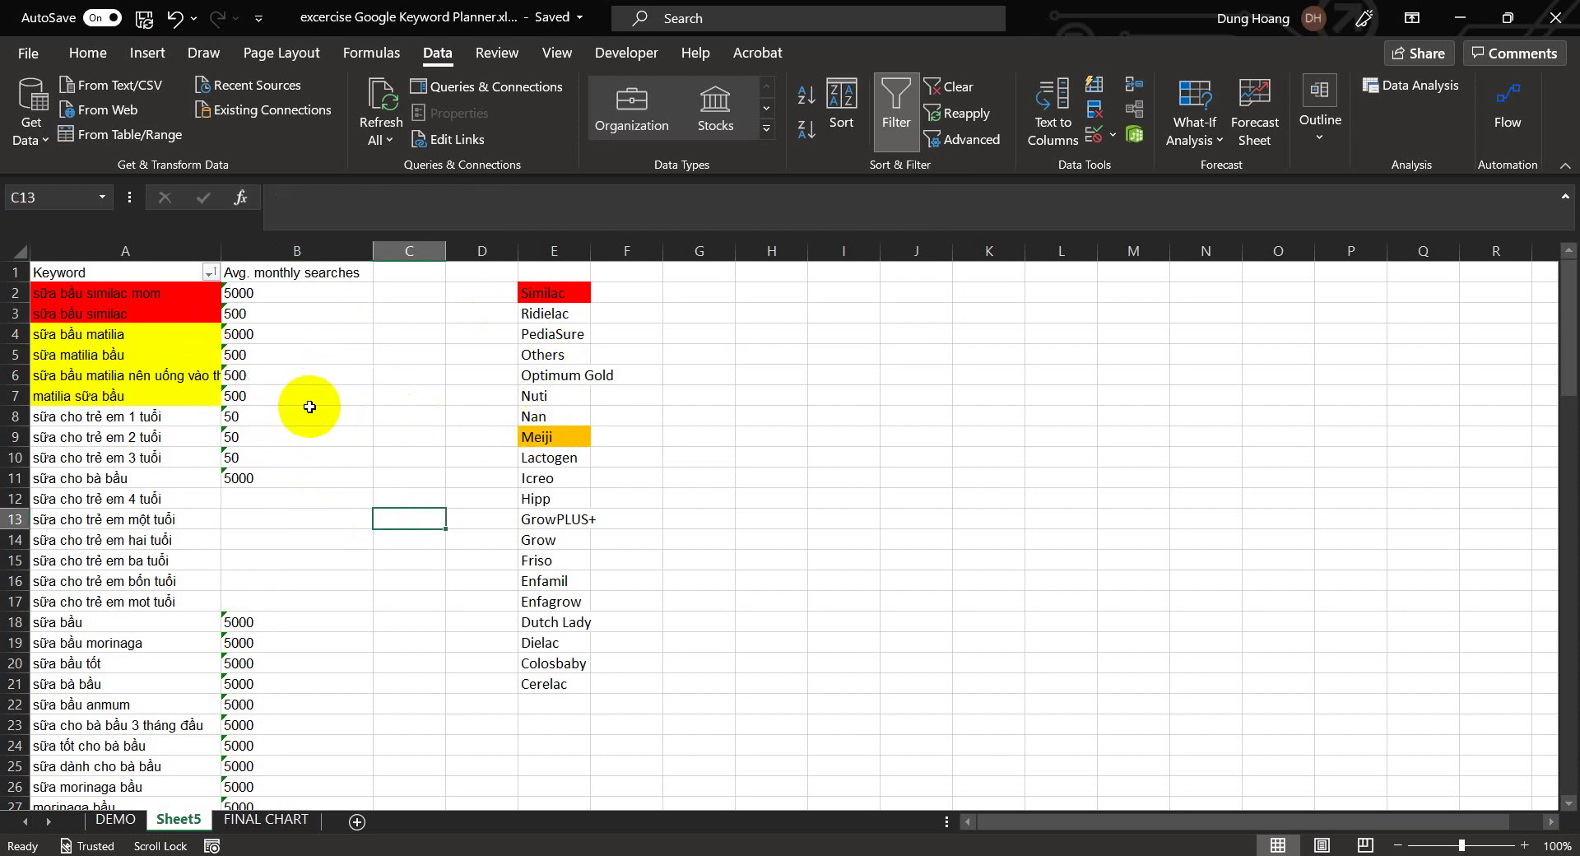
drag(309, 409, 119, 260)
click(353, 469)
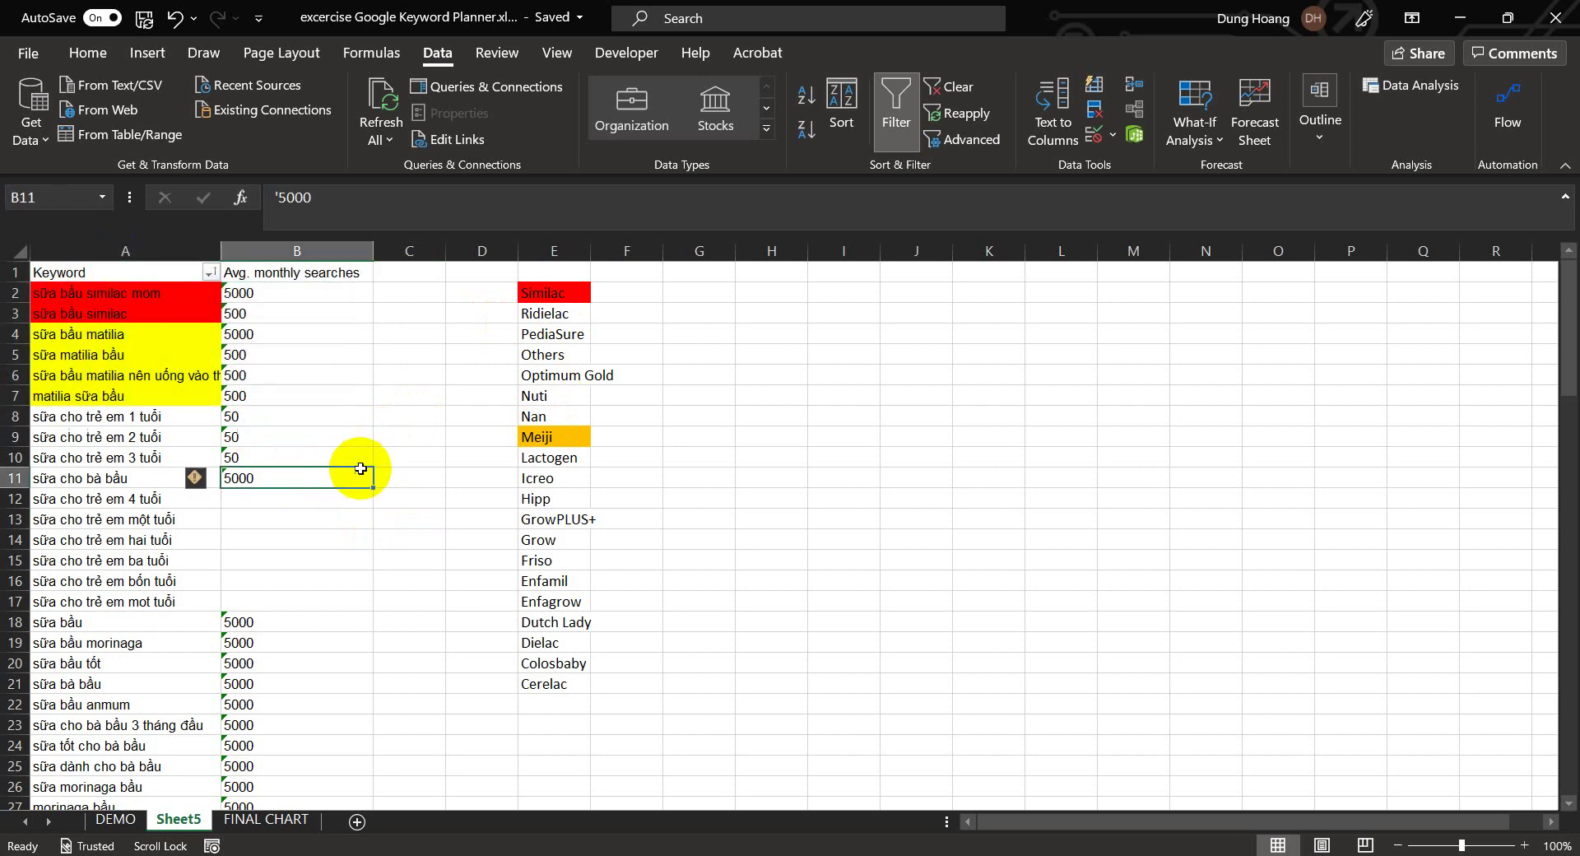
drag(325, 395, 126, 281)
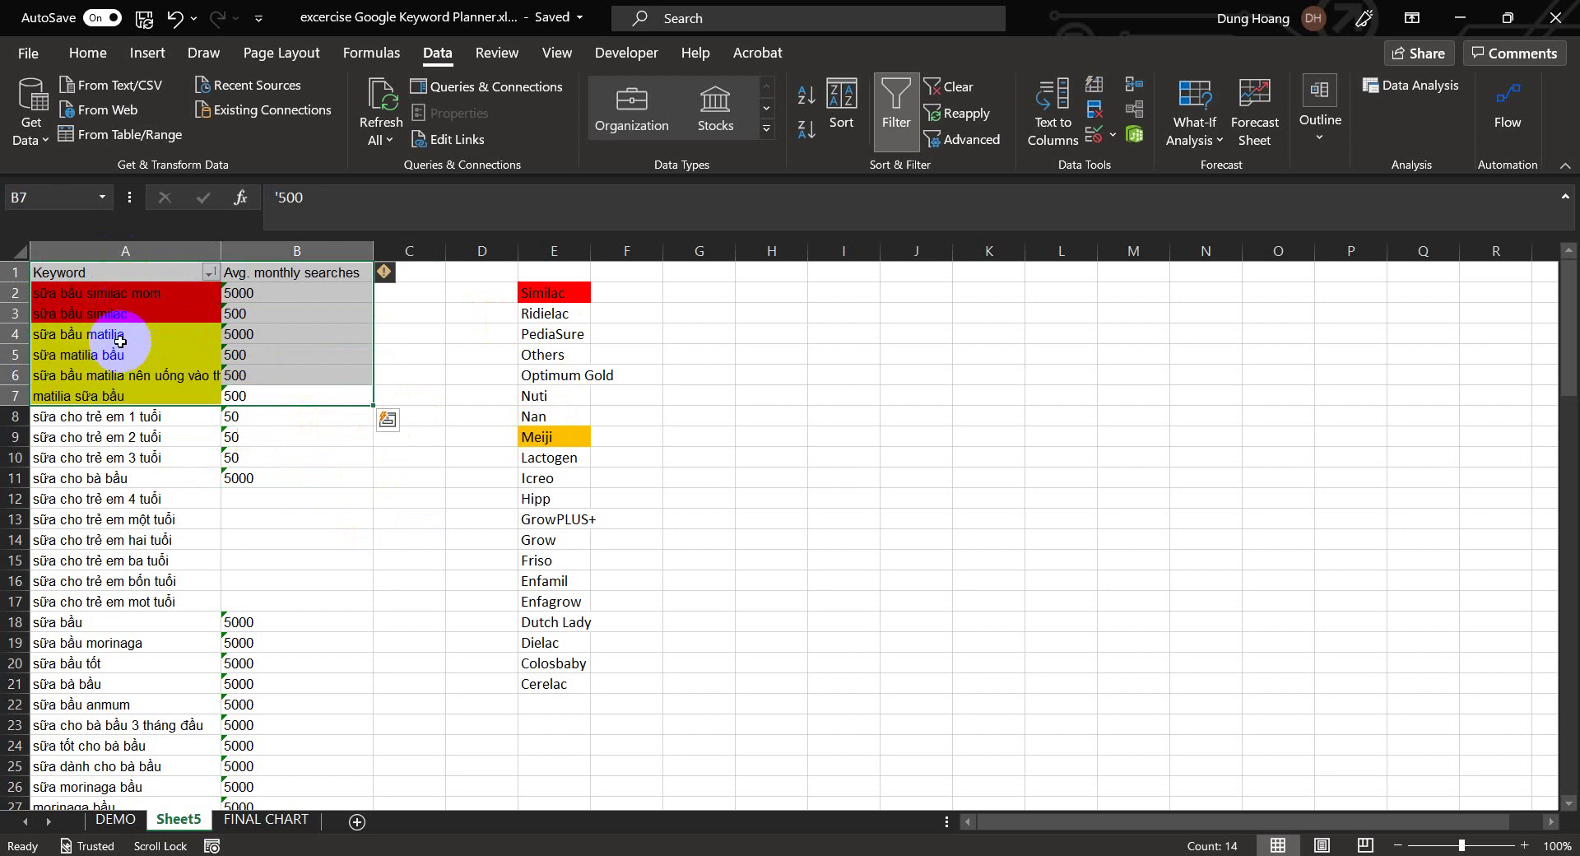
click(408, 355)
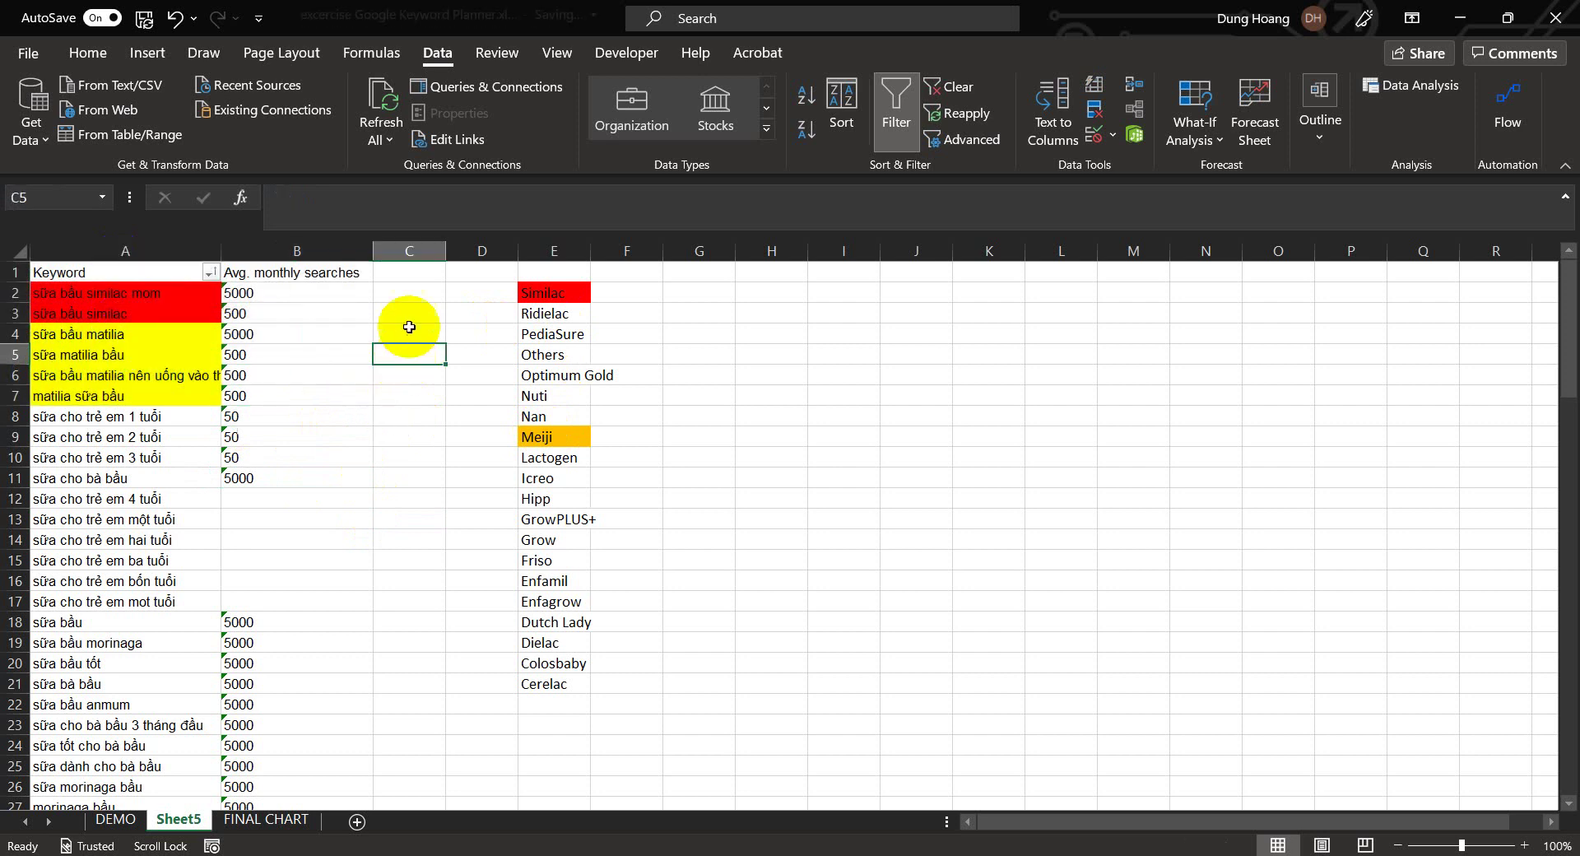
Enter the brand label "Similac" in C2 and fill it down to C3 beside the red keywords
click(414, 292)
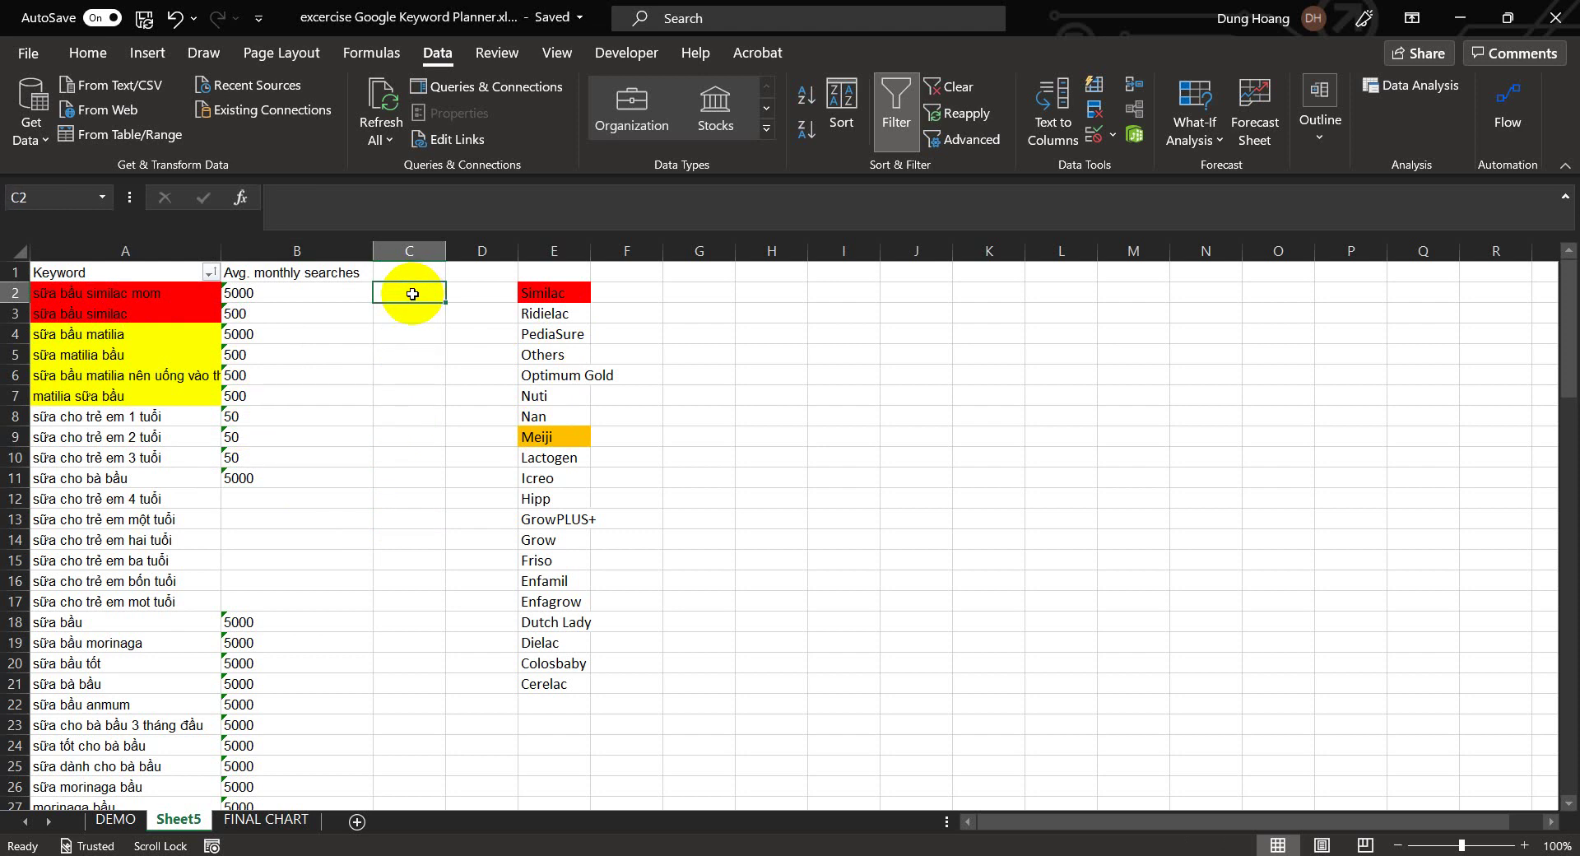
text(Simil)
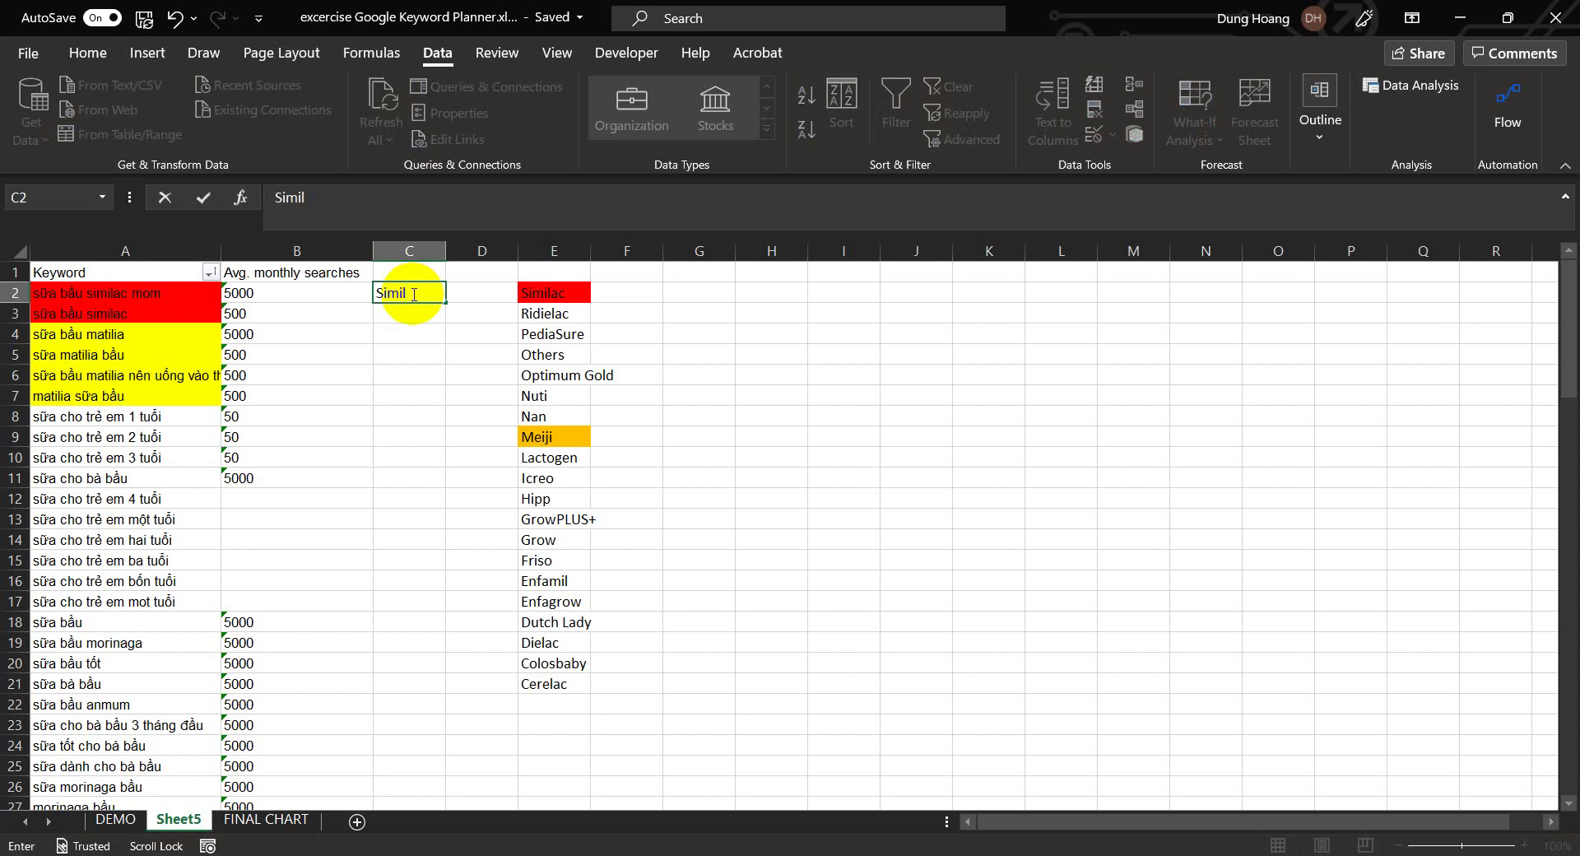
text(ac)
key(Return)
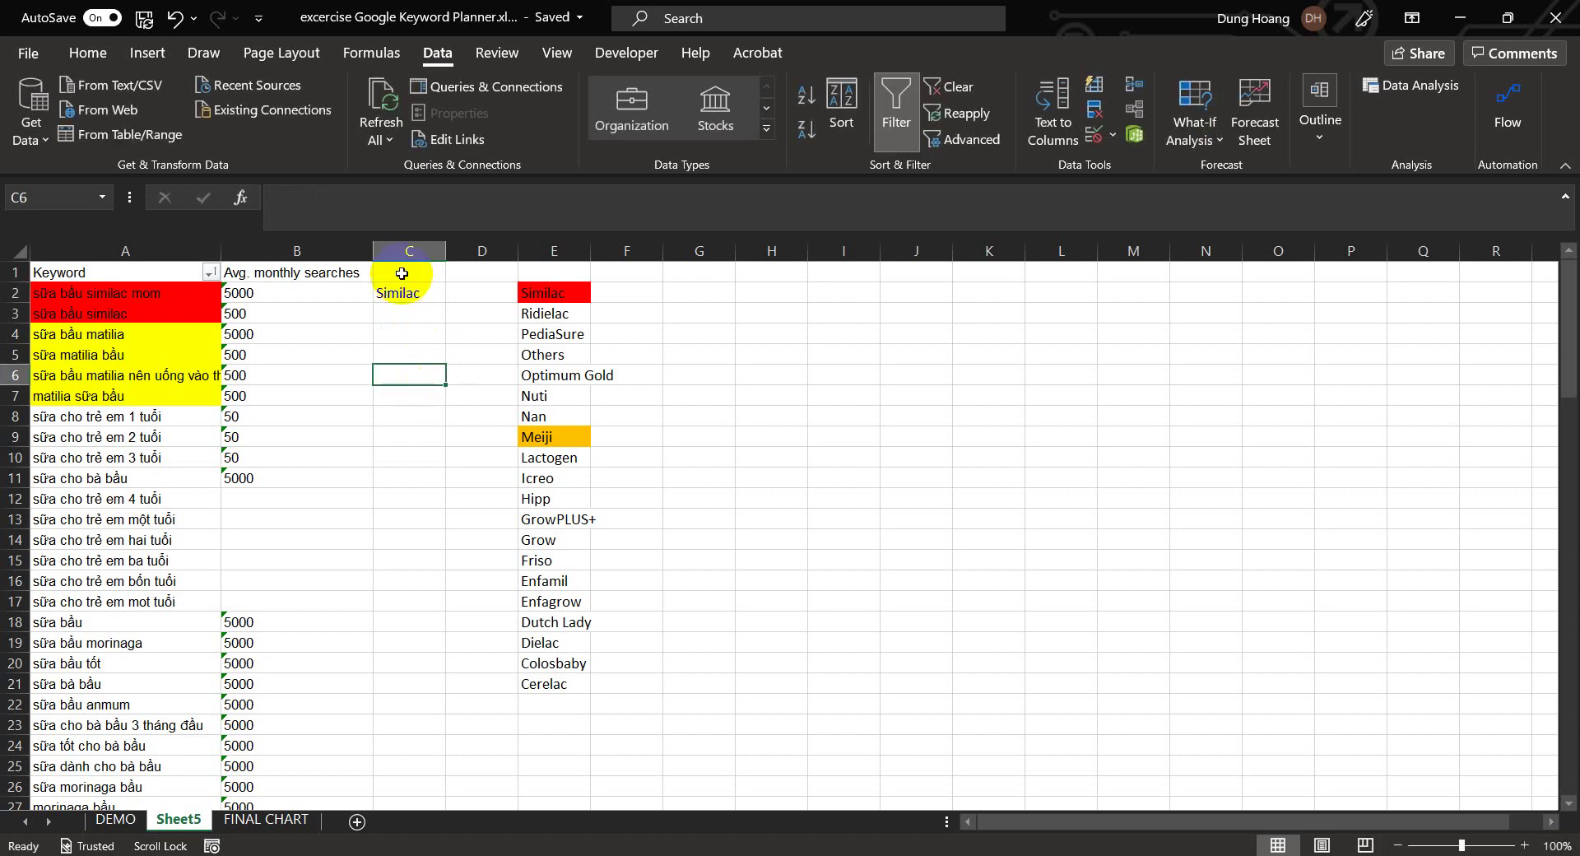
click(403, 294)
drag(445, 303, 434, 321)
Enter the brand label "Matilia" in C4 and fill it down to C7 beside the yellow keywords
click(378, 339)
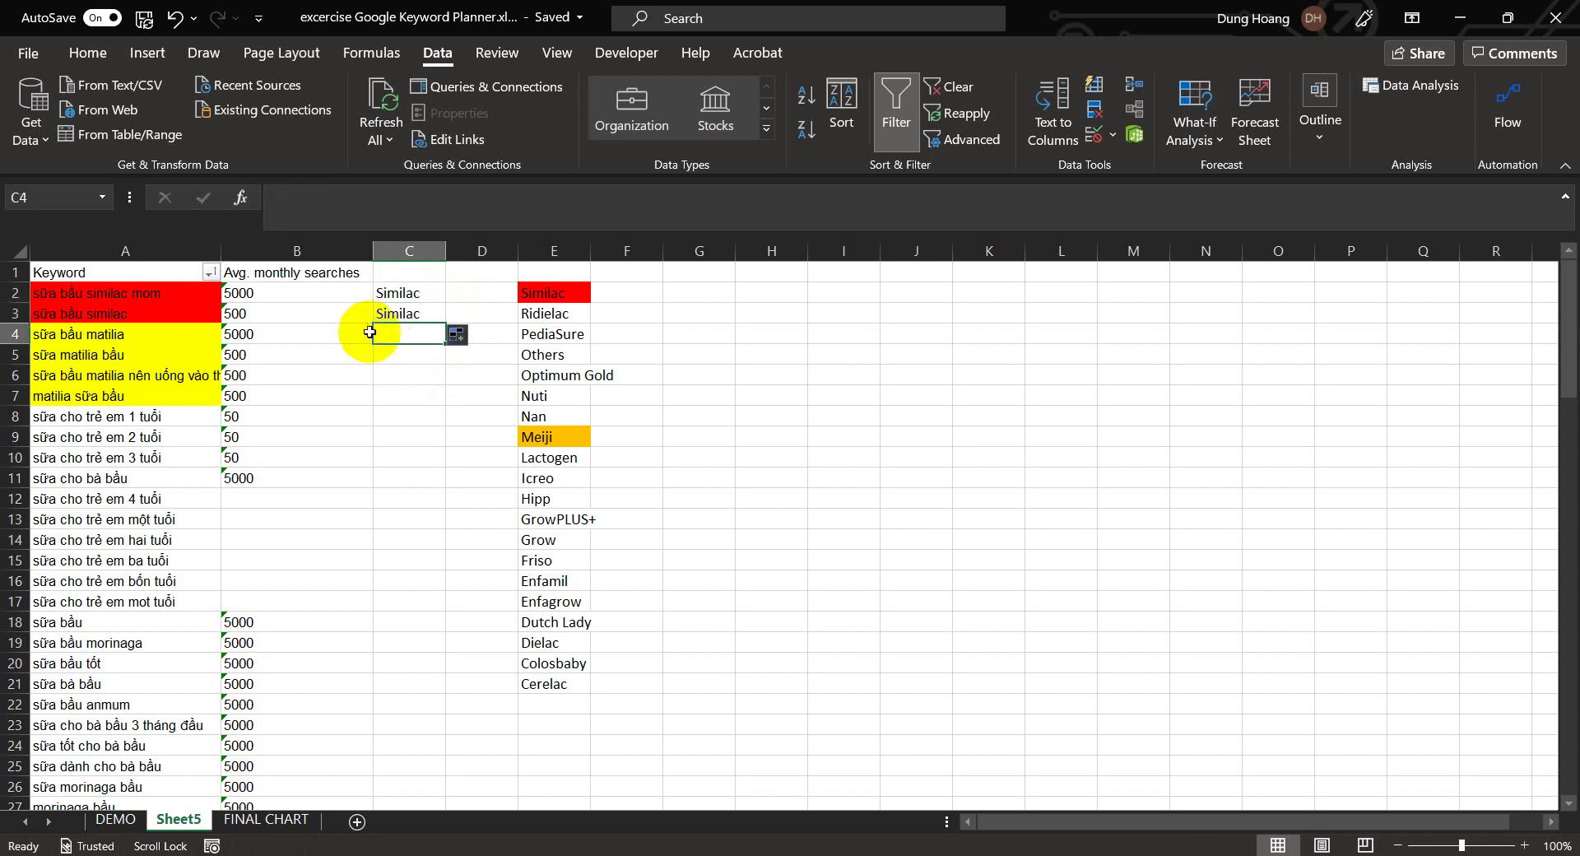
text(Matilia)
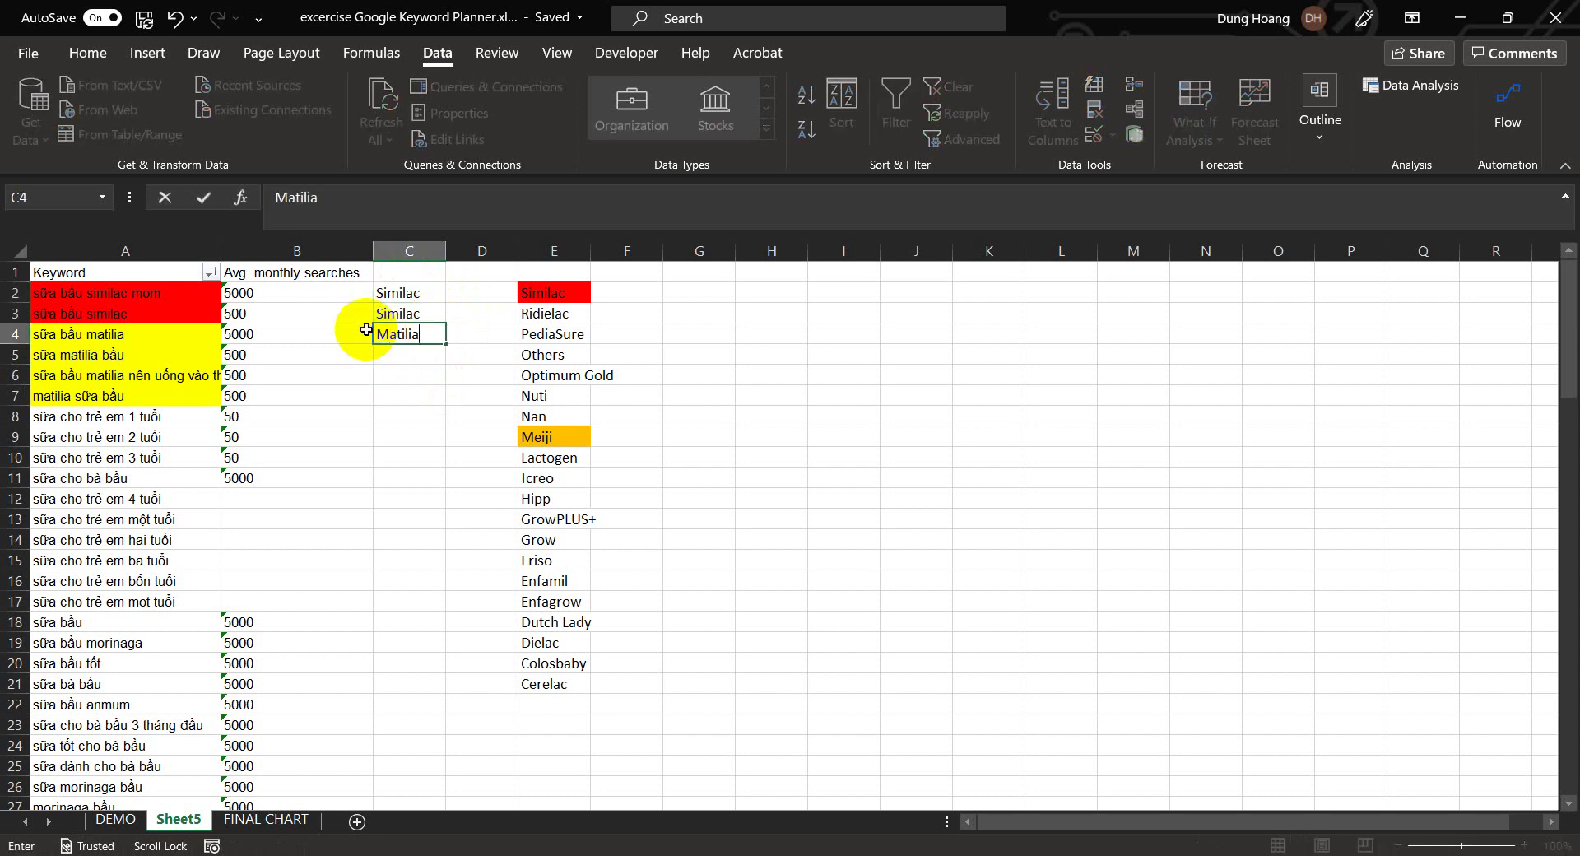
click(452, 371)
click(412, 332)
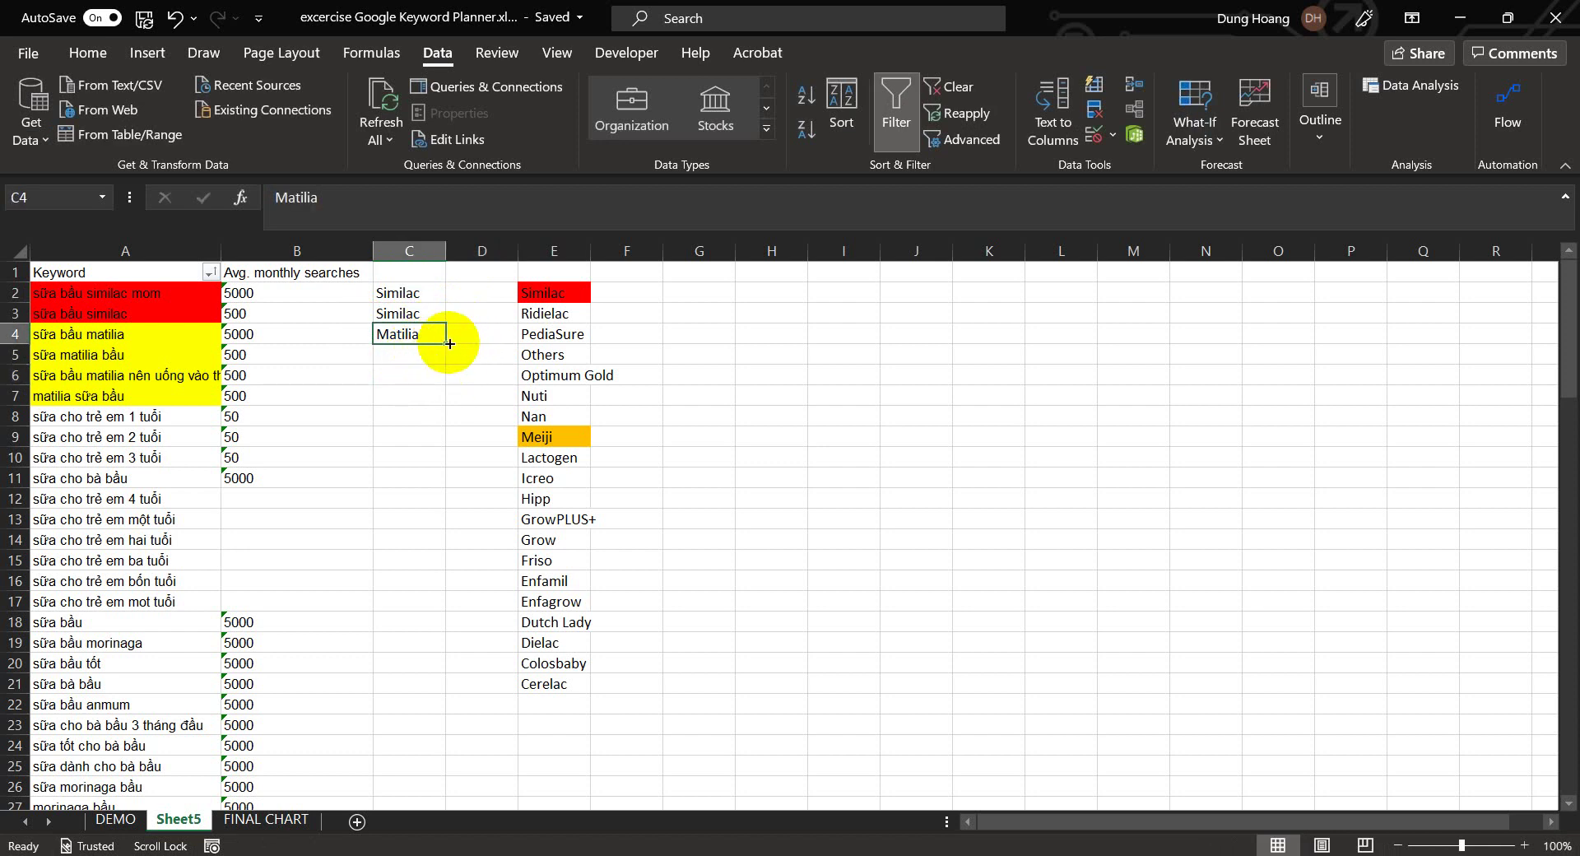
drag(449, 343, 426, 402)
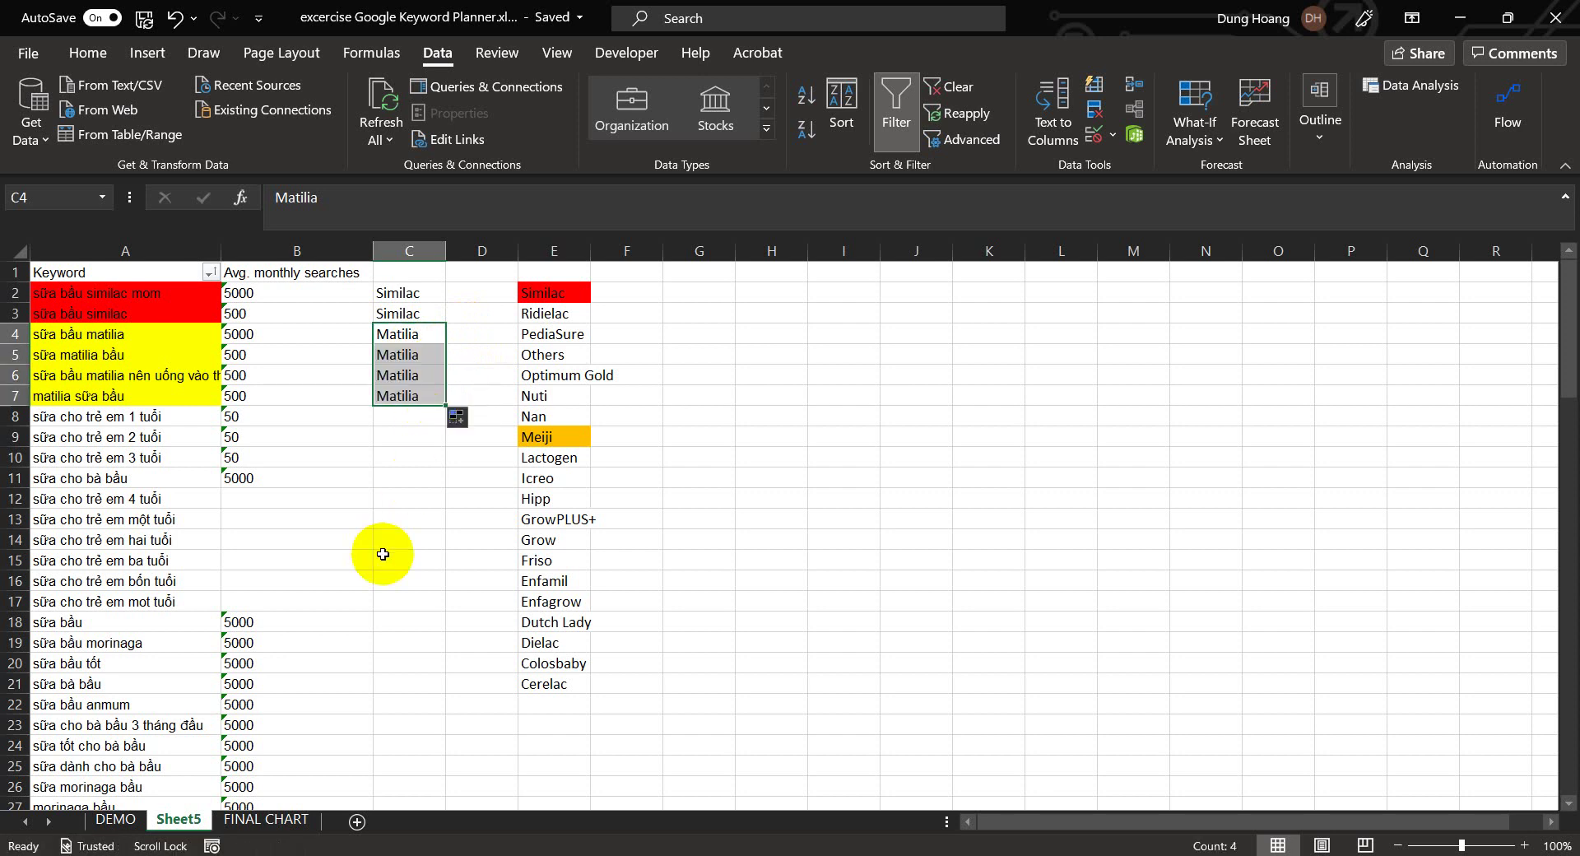
Enter the header "Brand" in C1 above the brand labels
click(383, 554)
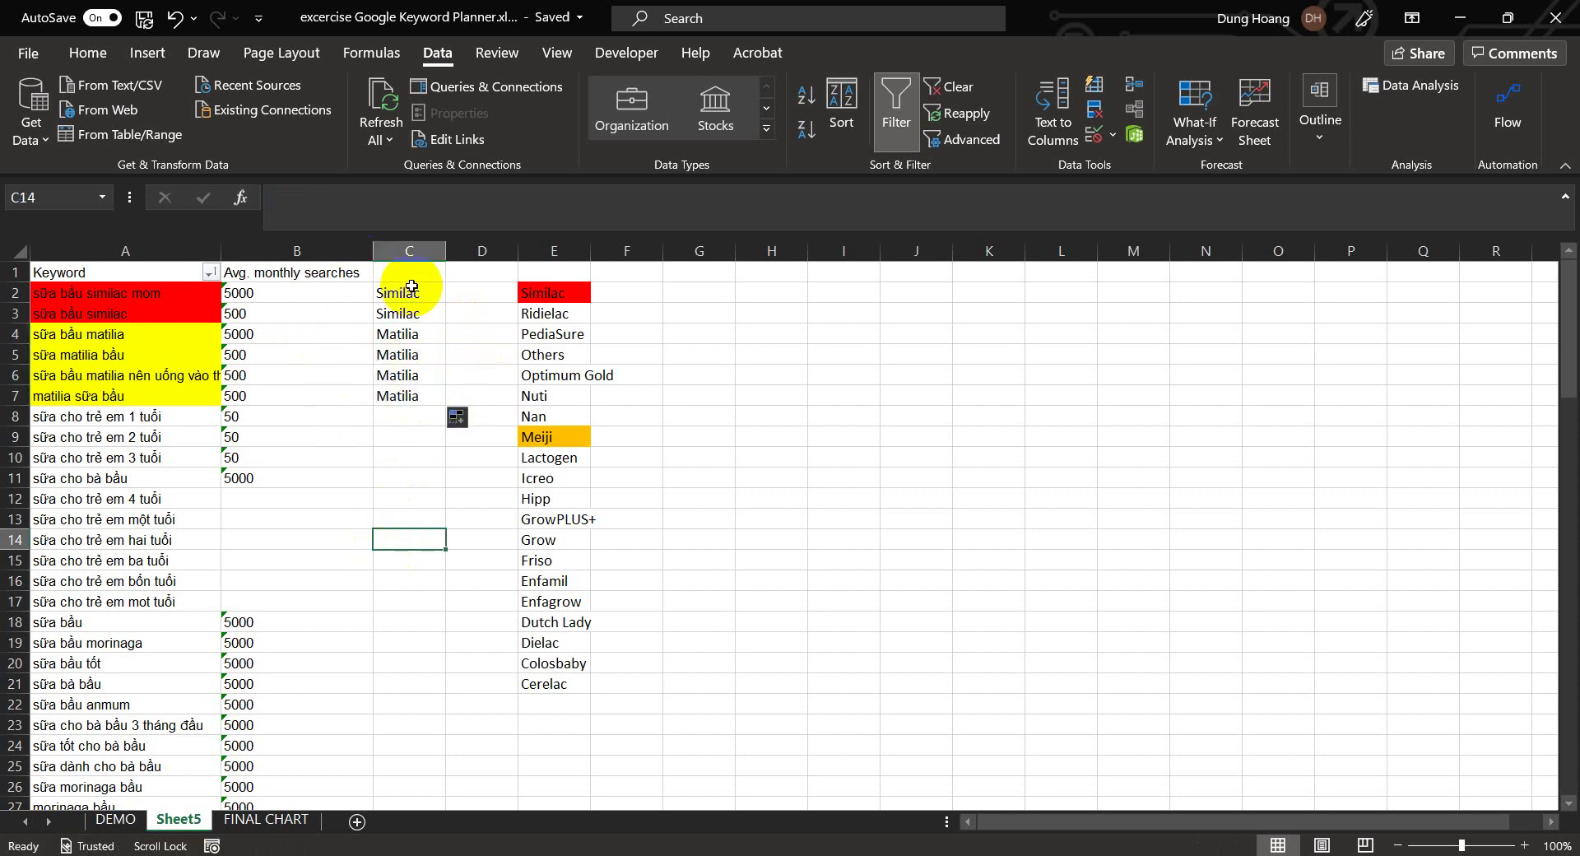
click(414, 290)
click(416, 272)
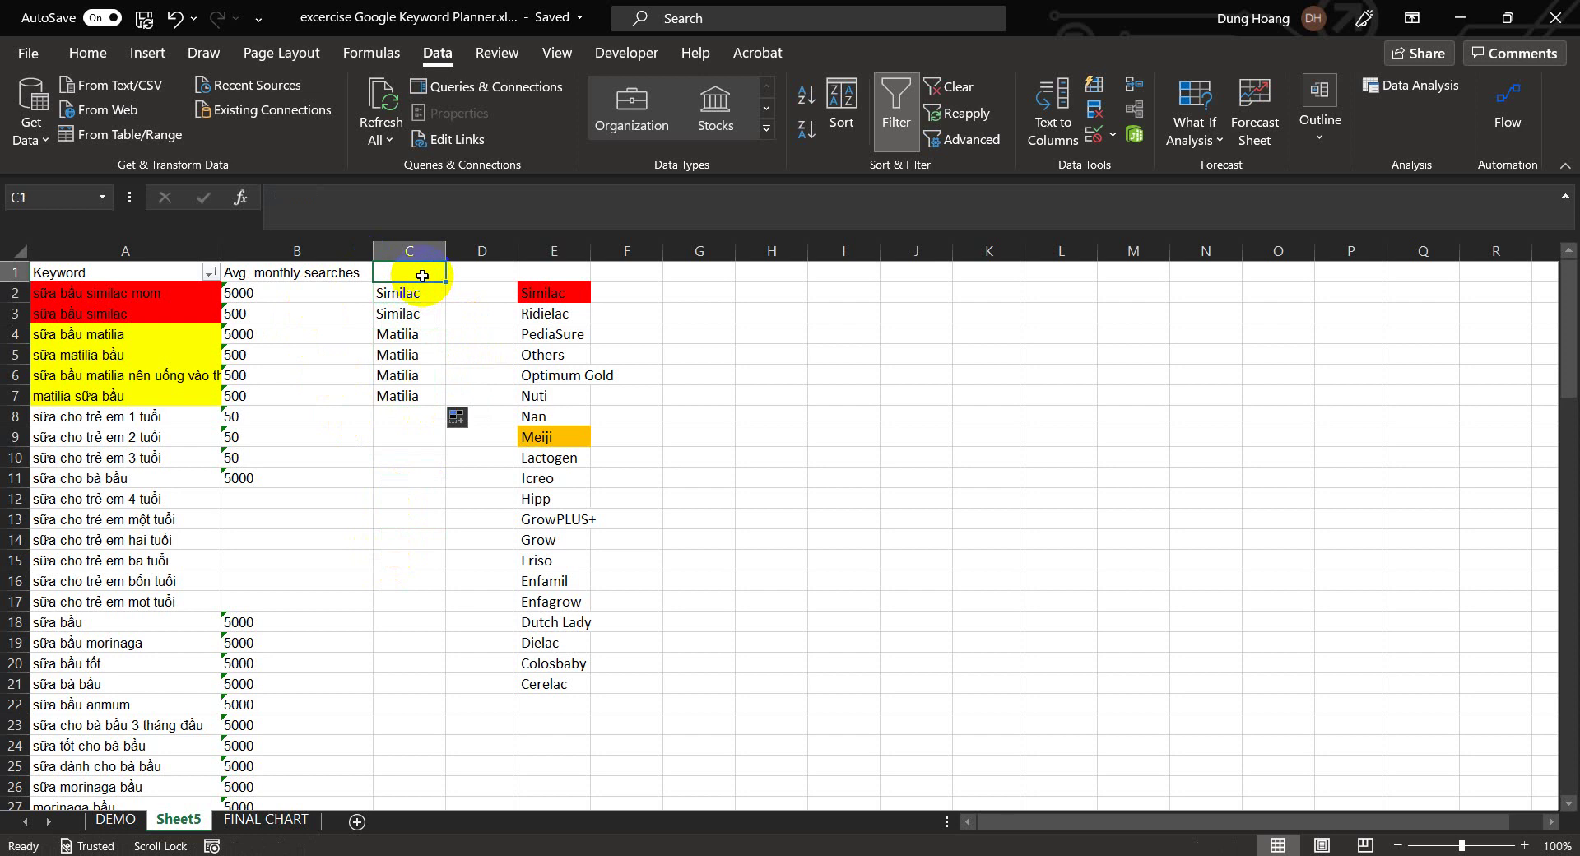
text(Brand)
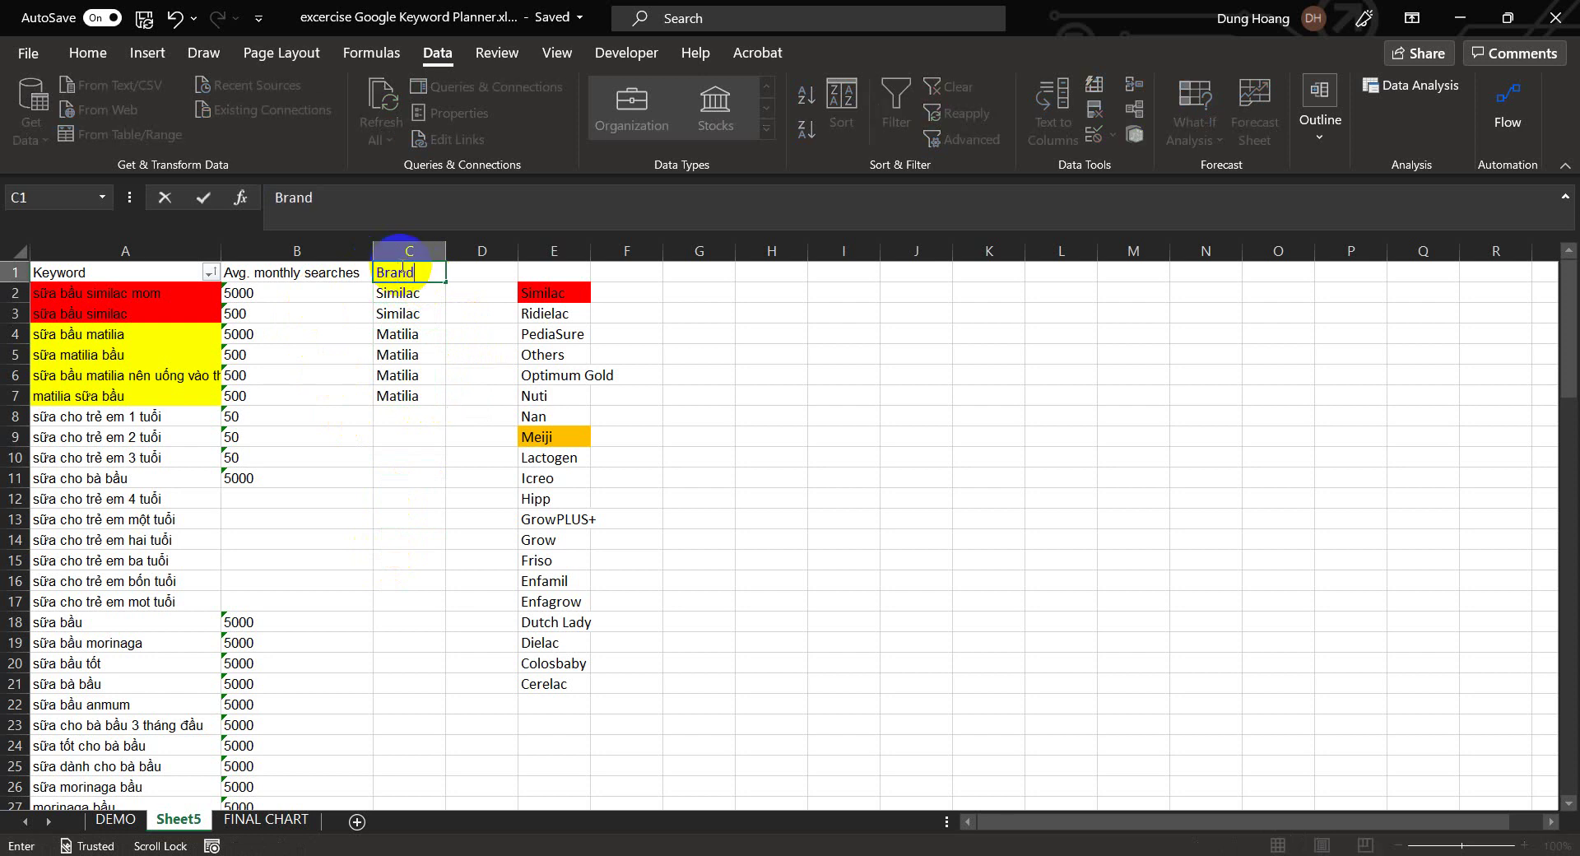
click(348, 500)
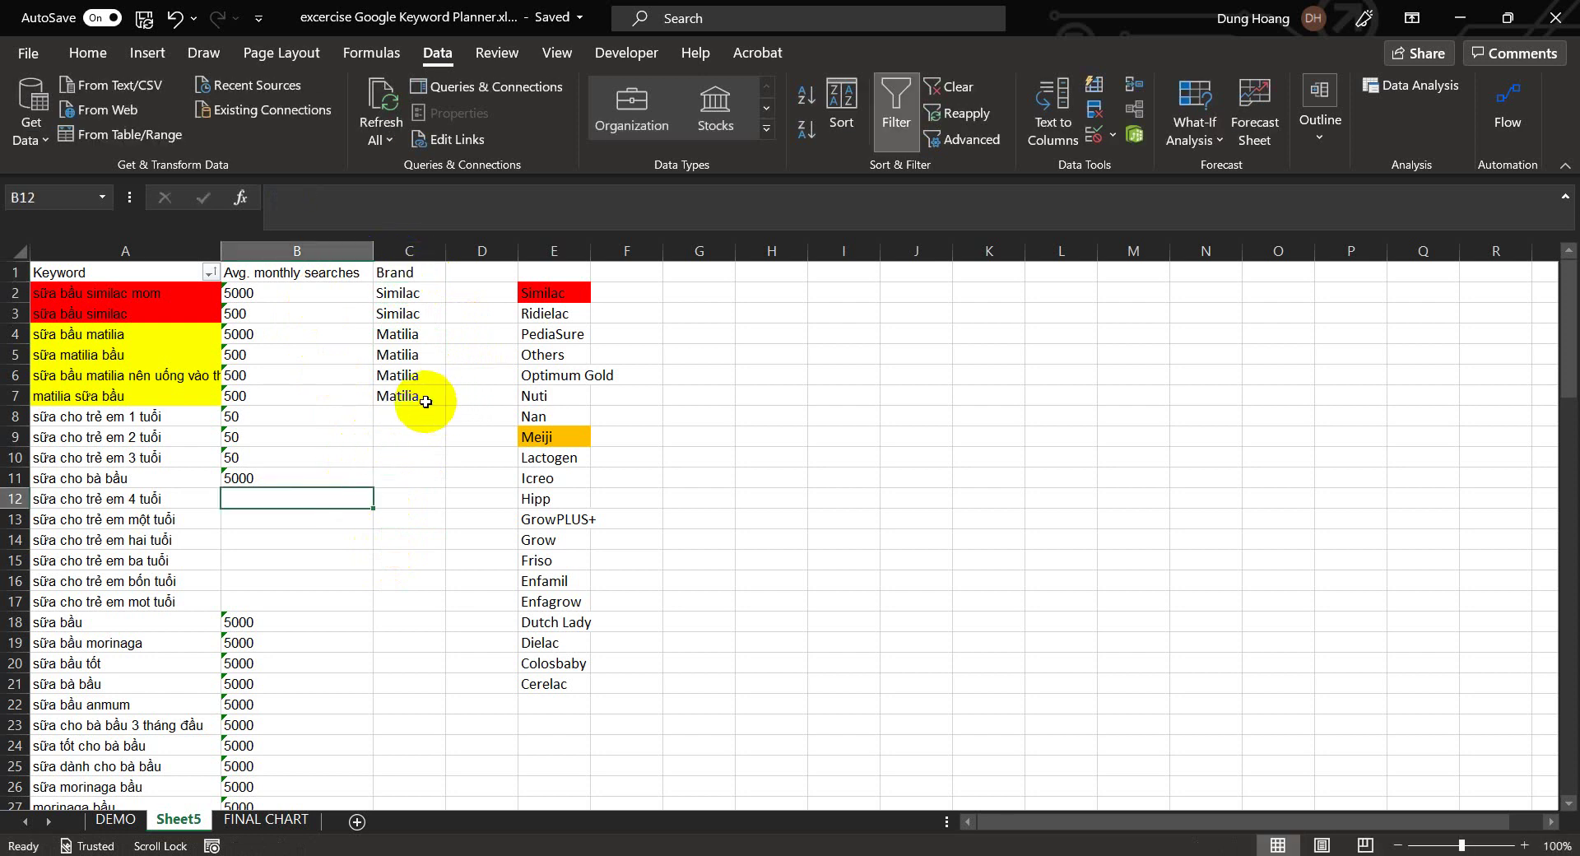
Copy the search volumes and brand labels in B1:C7 and paste them starting at I1
drag(425, 402, 310, 272)
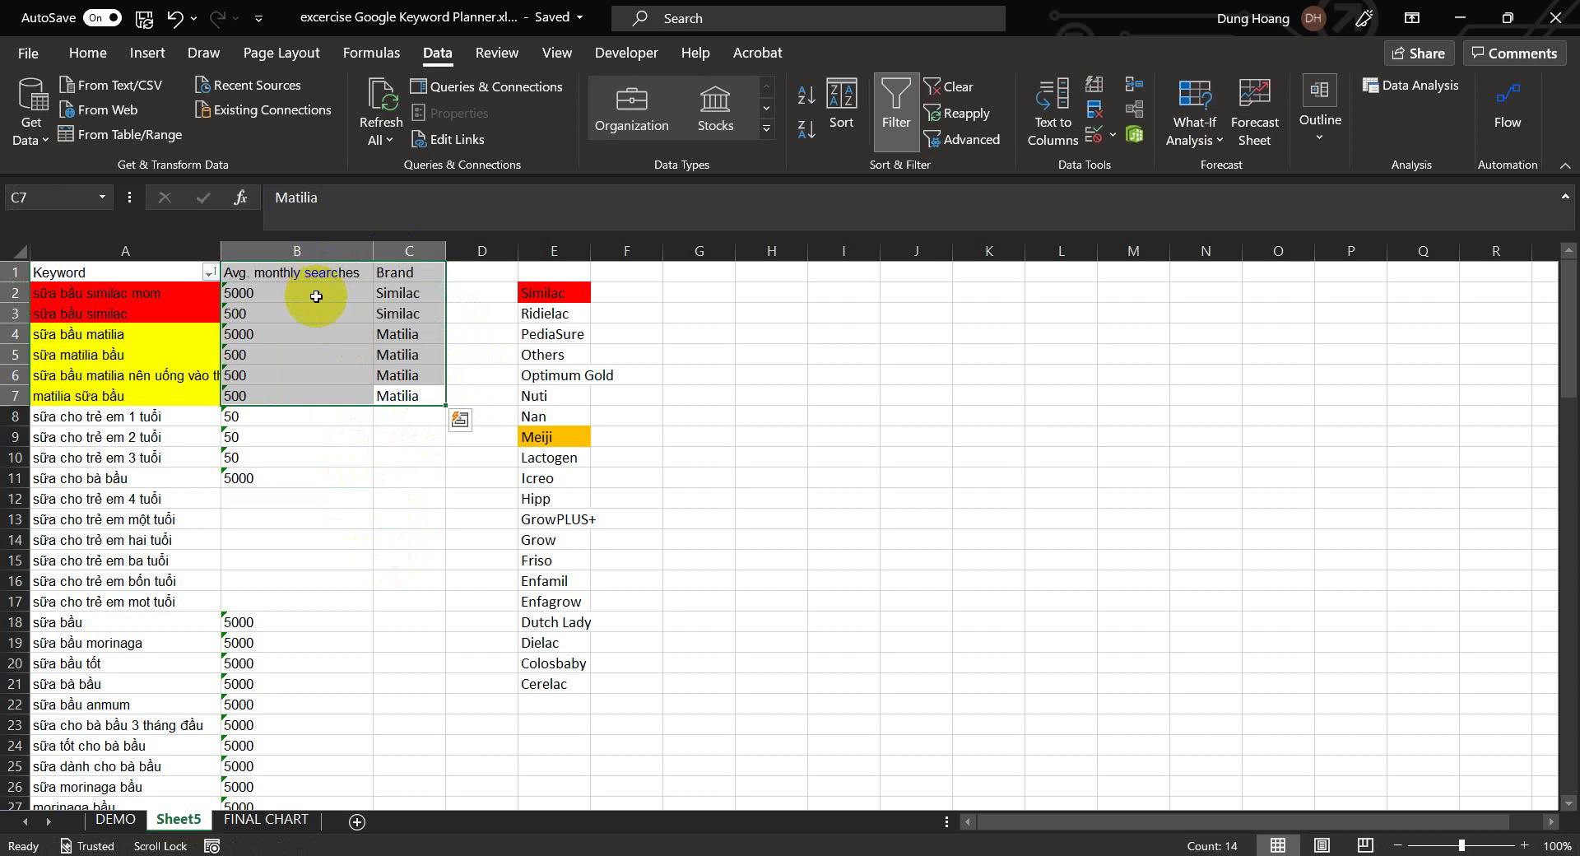
right_click(317, 299)
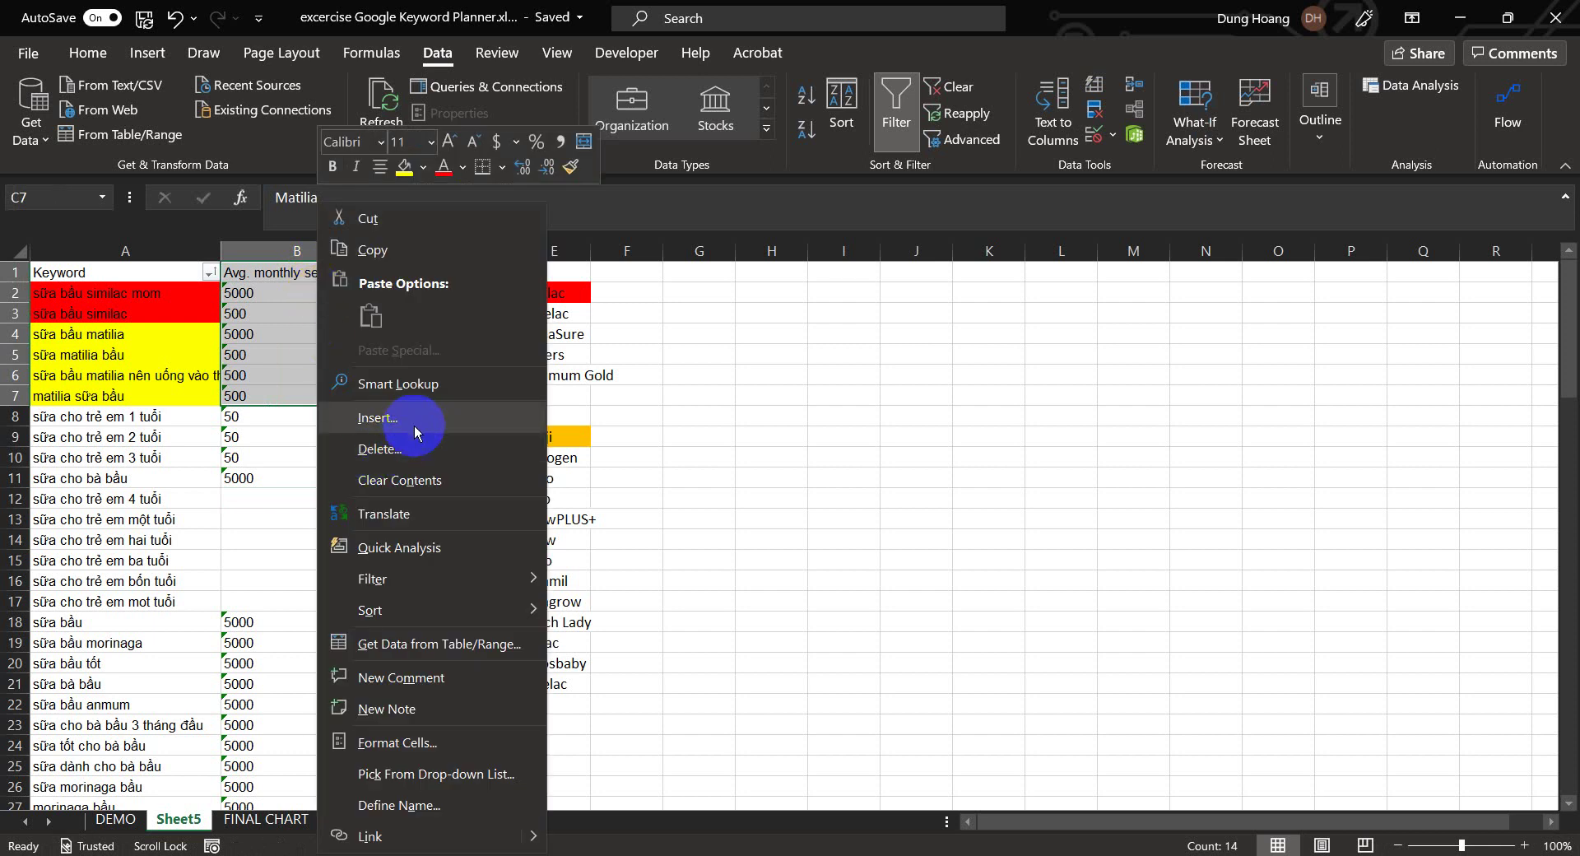
click(382, 252)
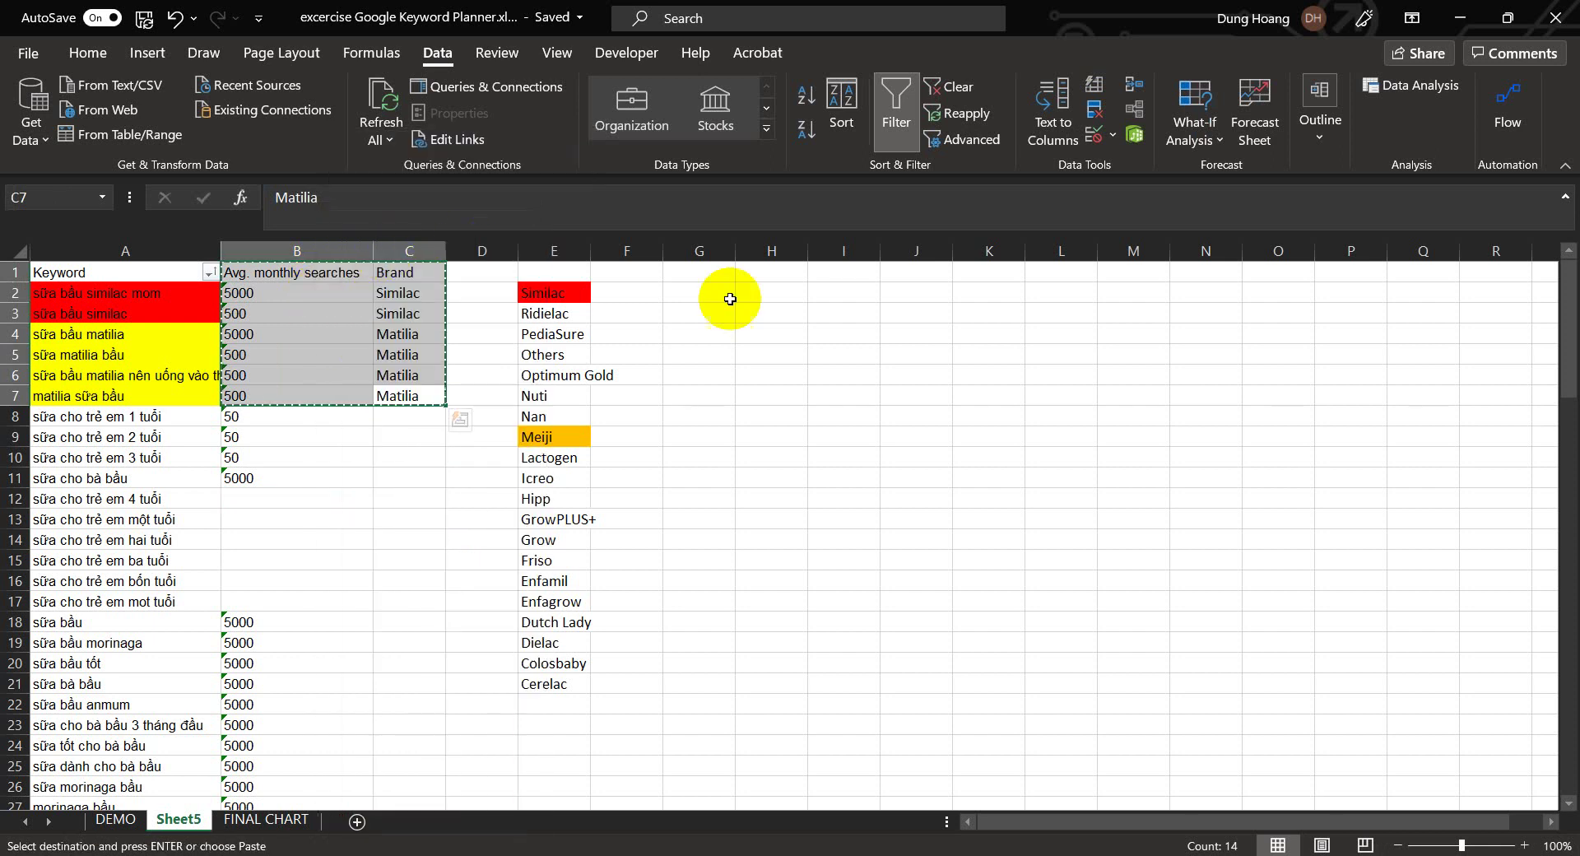
click(854, 274)
right_click(857, 274)
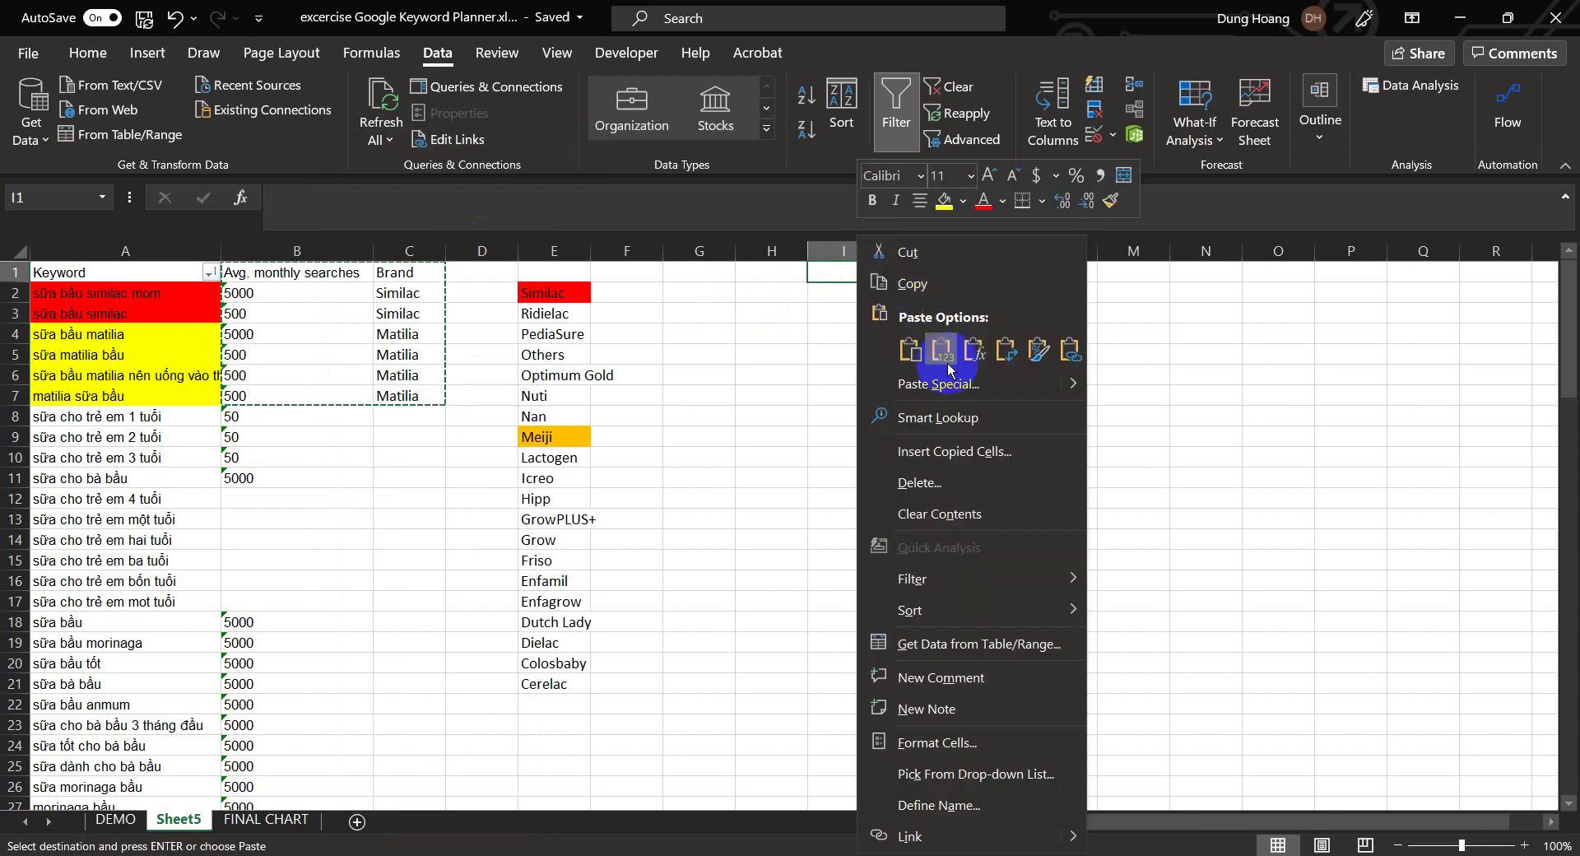
click(912, 349)
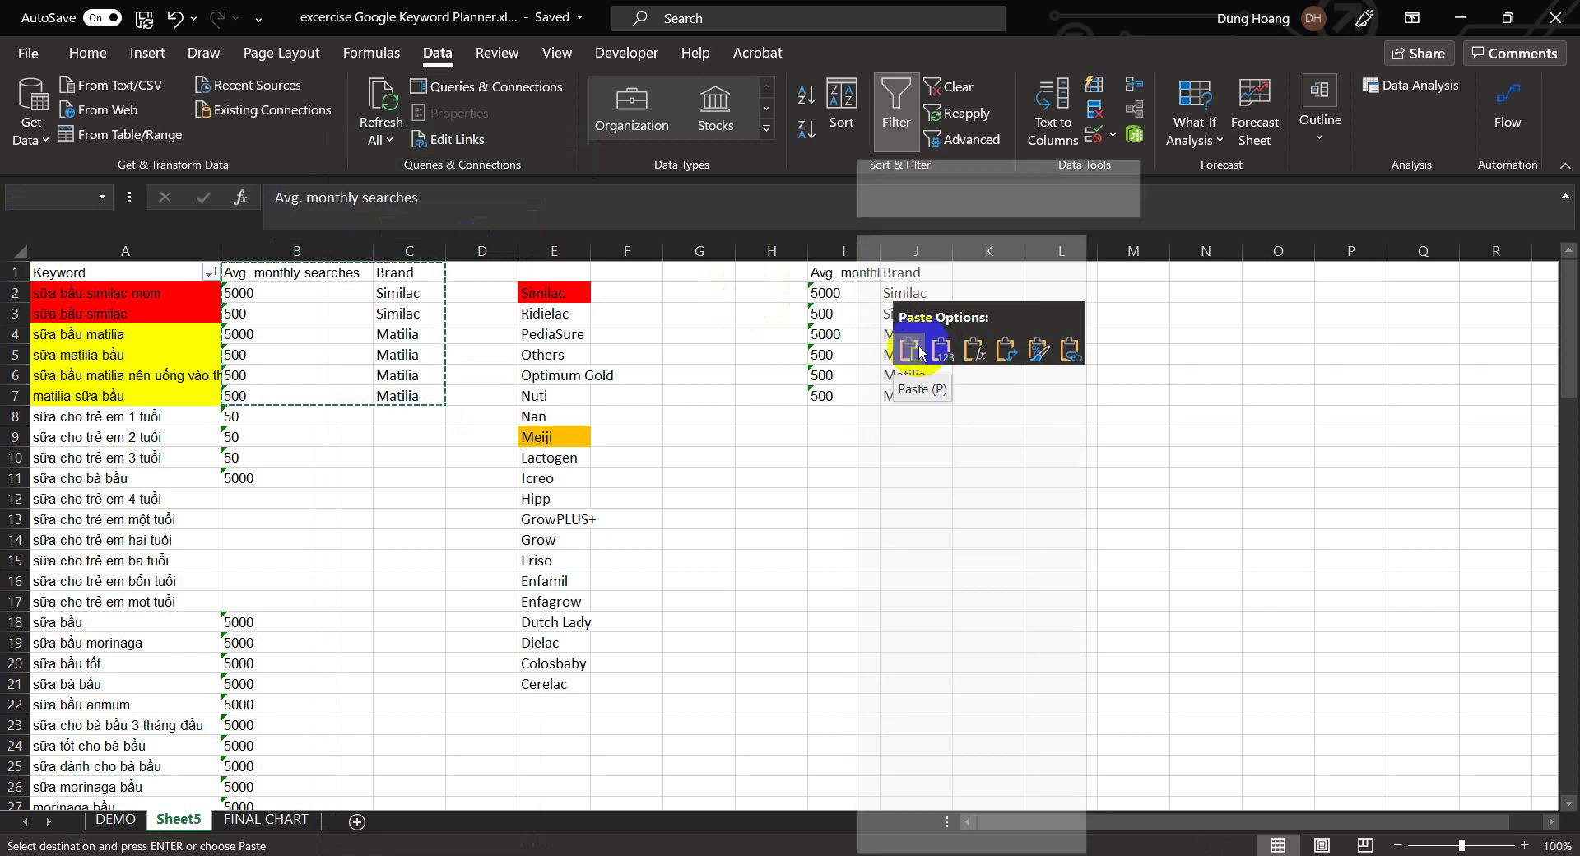
click(1088, 421)
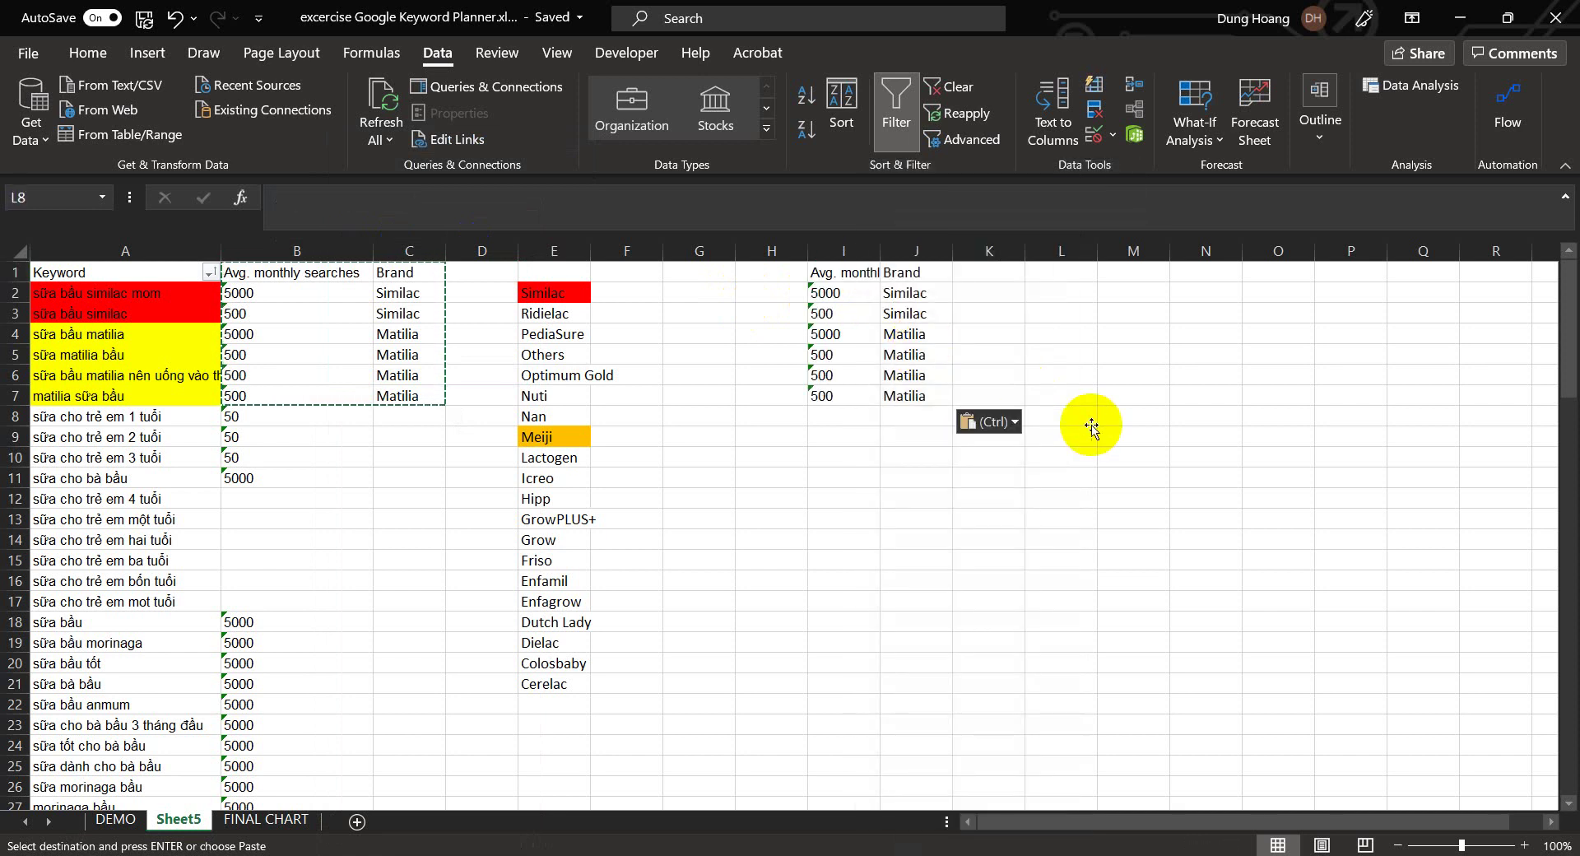
Convert the text values in column I to numbers using Text to Columns with the Delimited data type
click(831, 291)
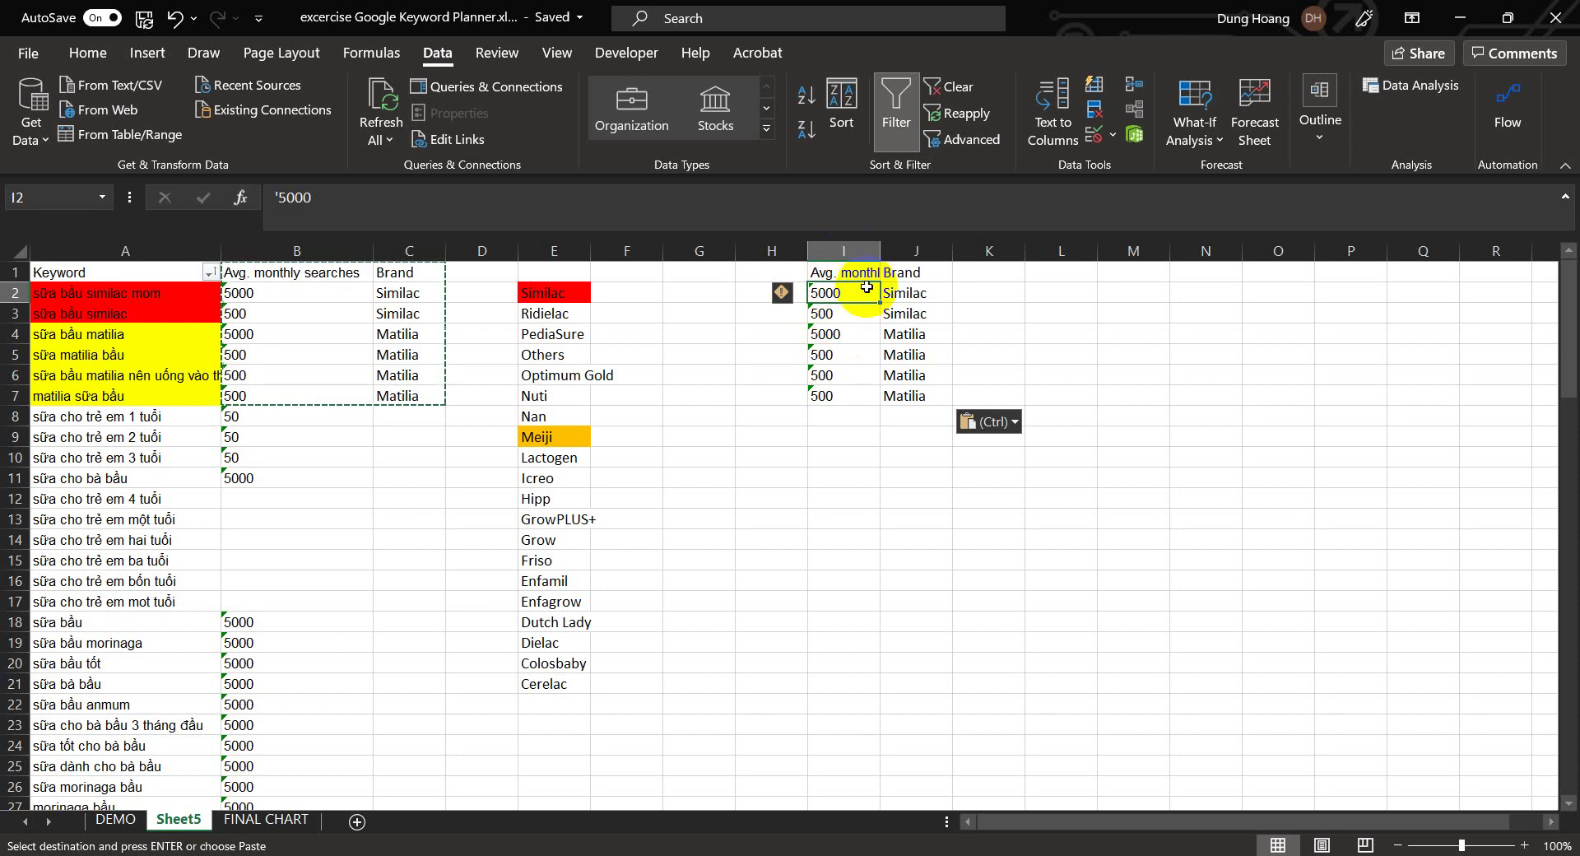
click(867, 242)
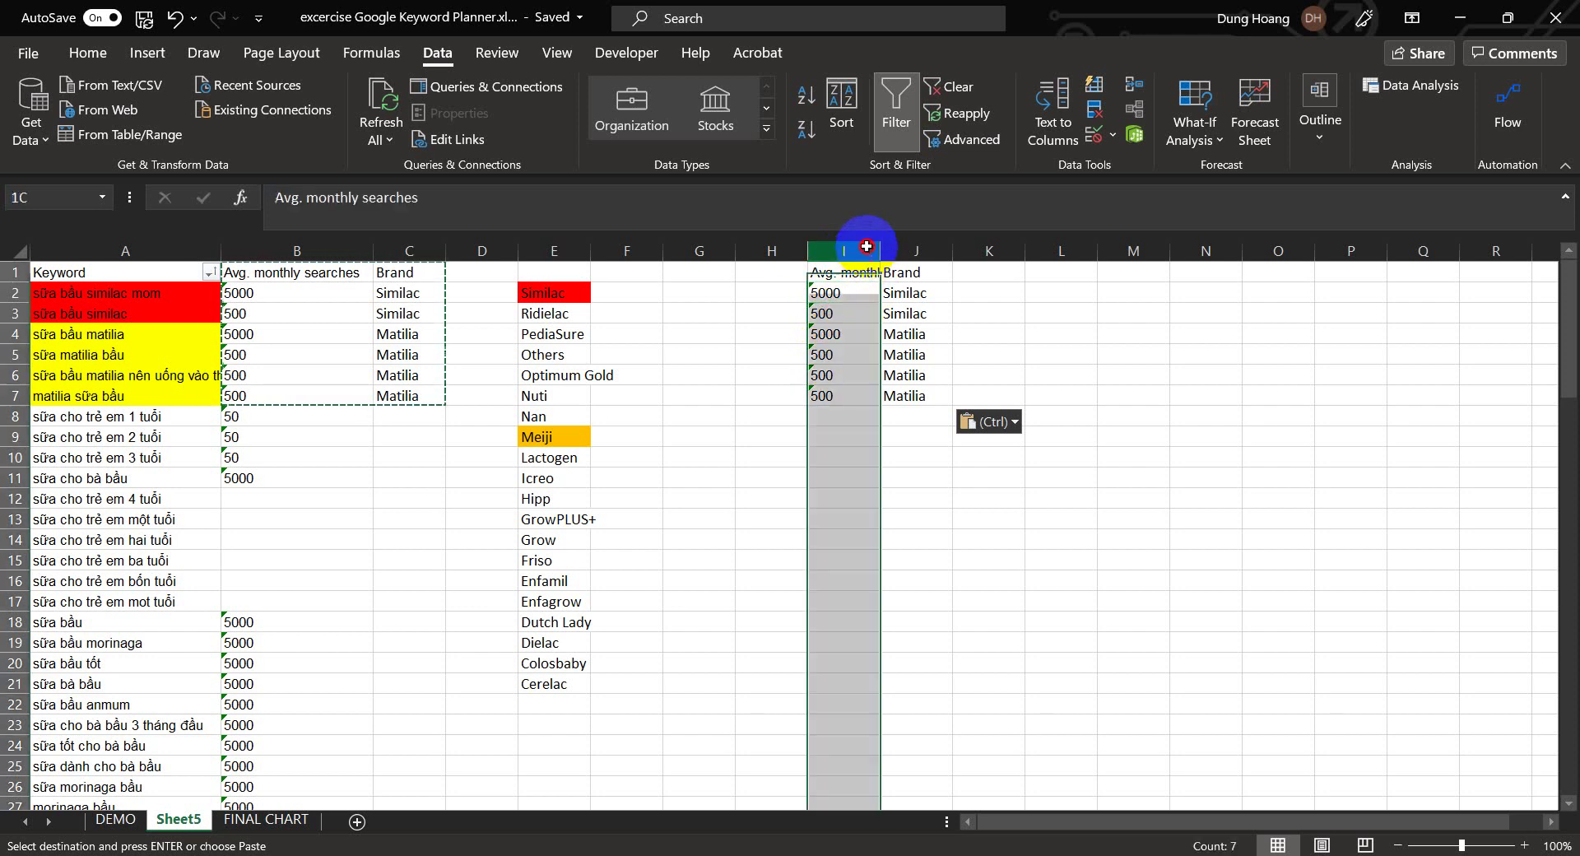
click(1055, 107)
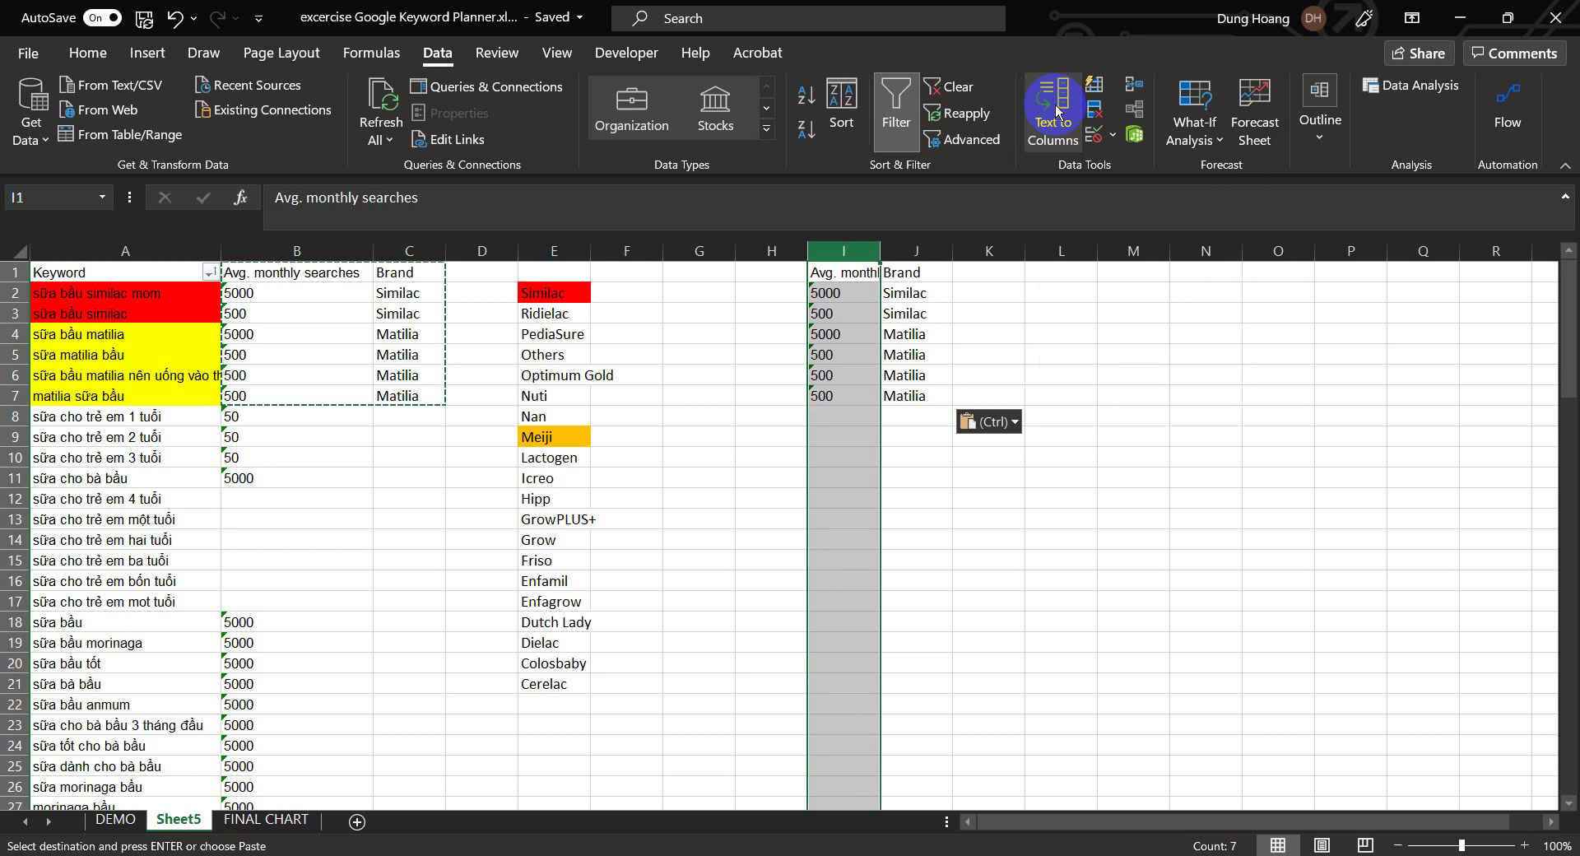
click(1044, 142)
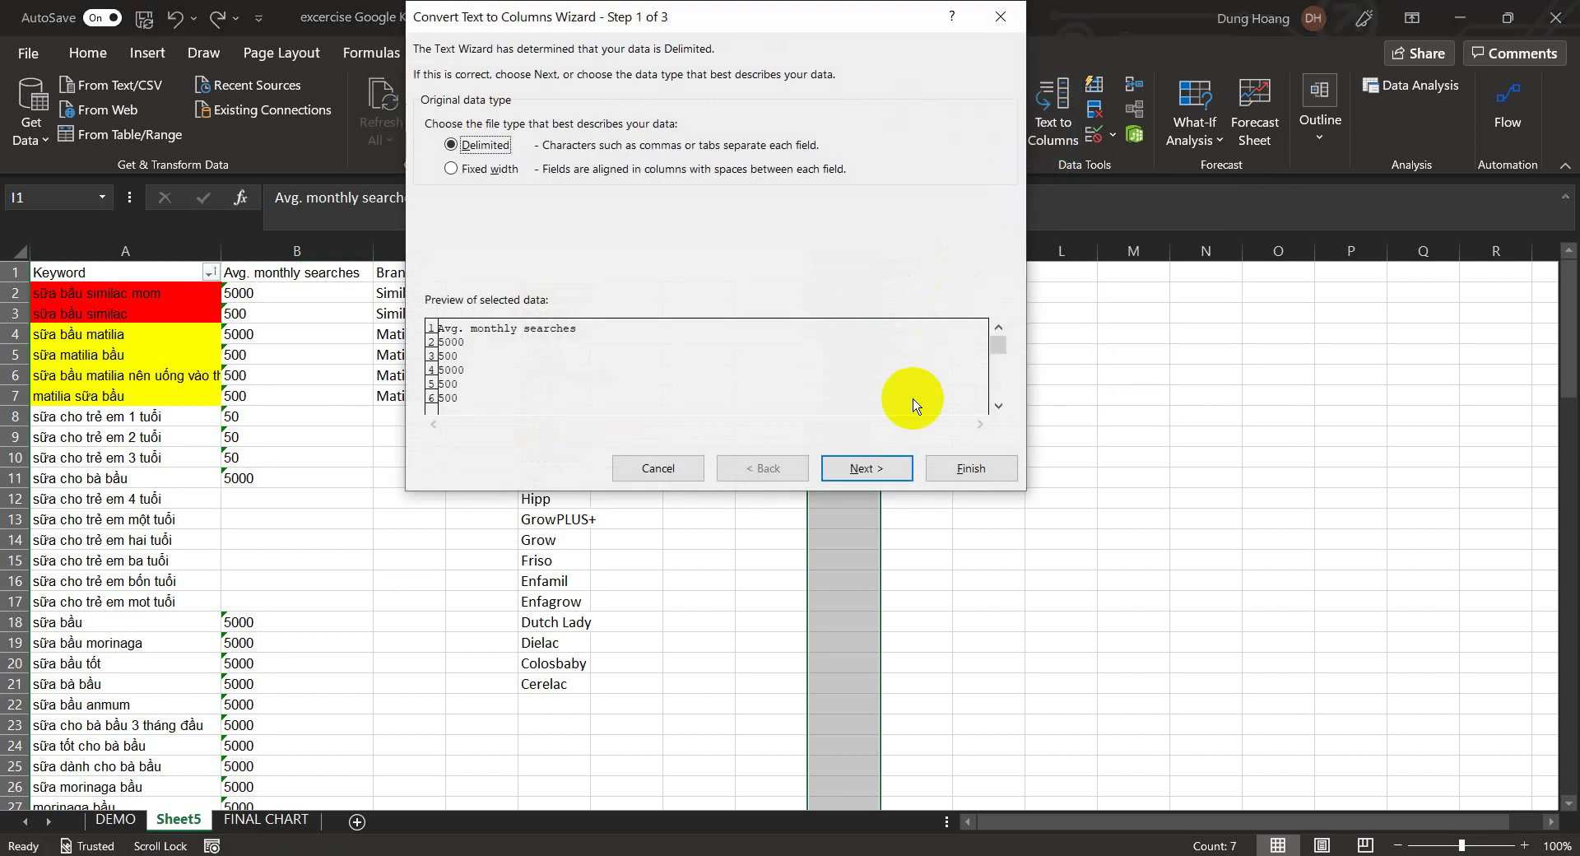
click(991, 465)
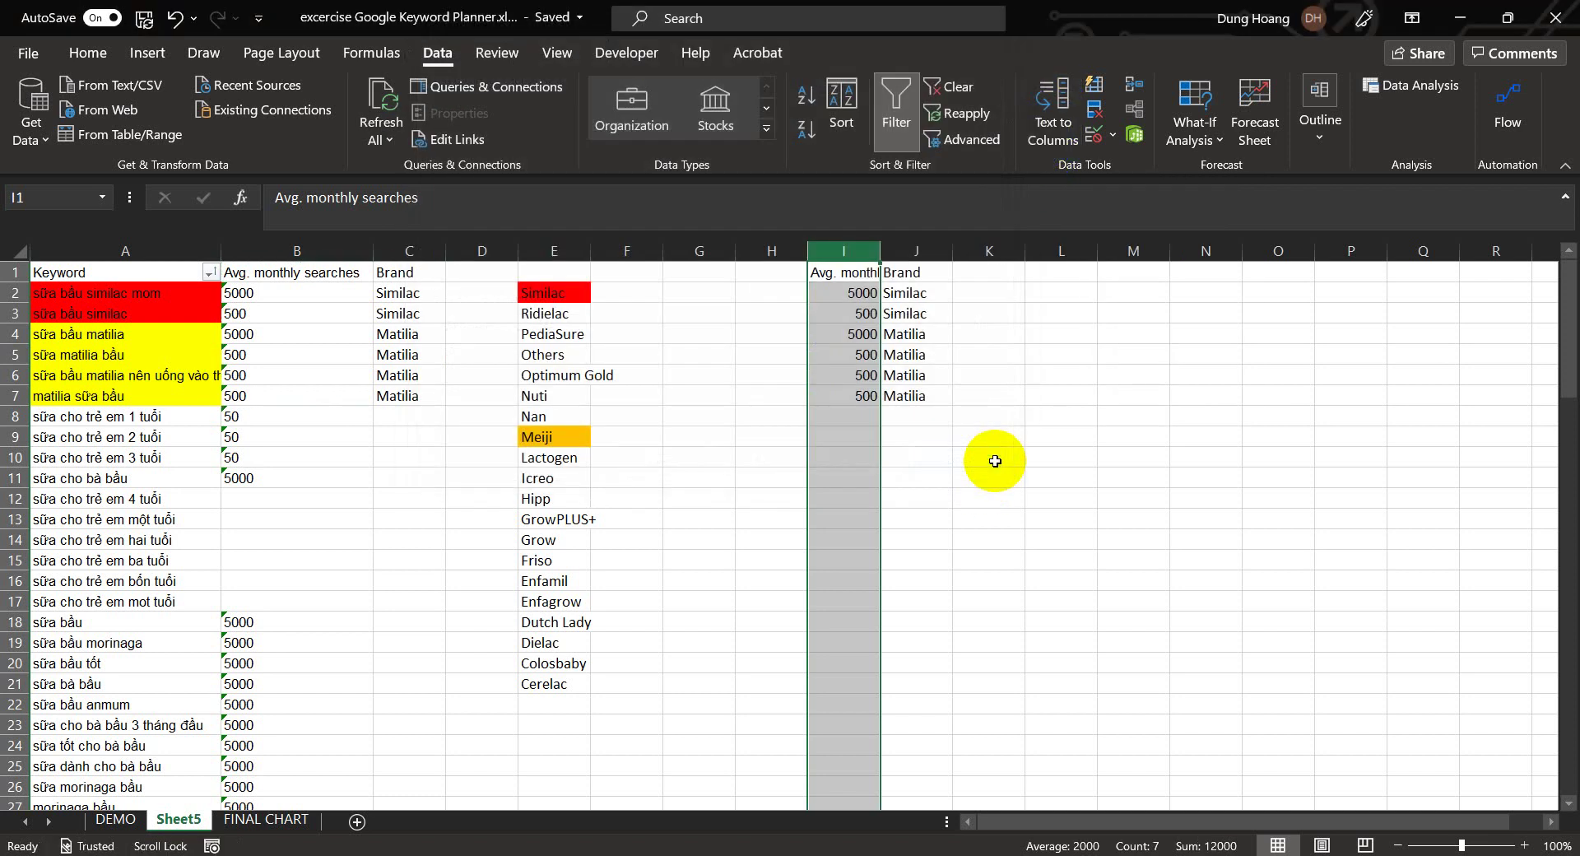
click(910, 394)
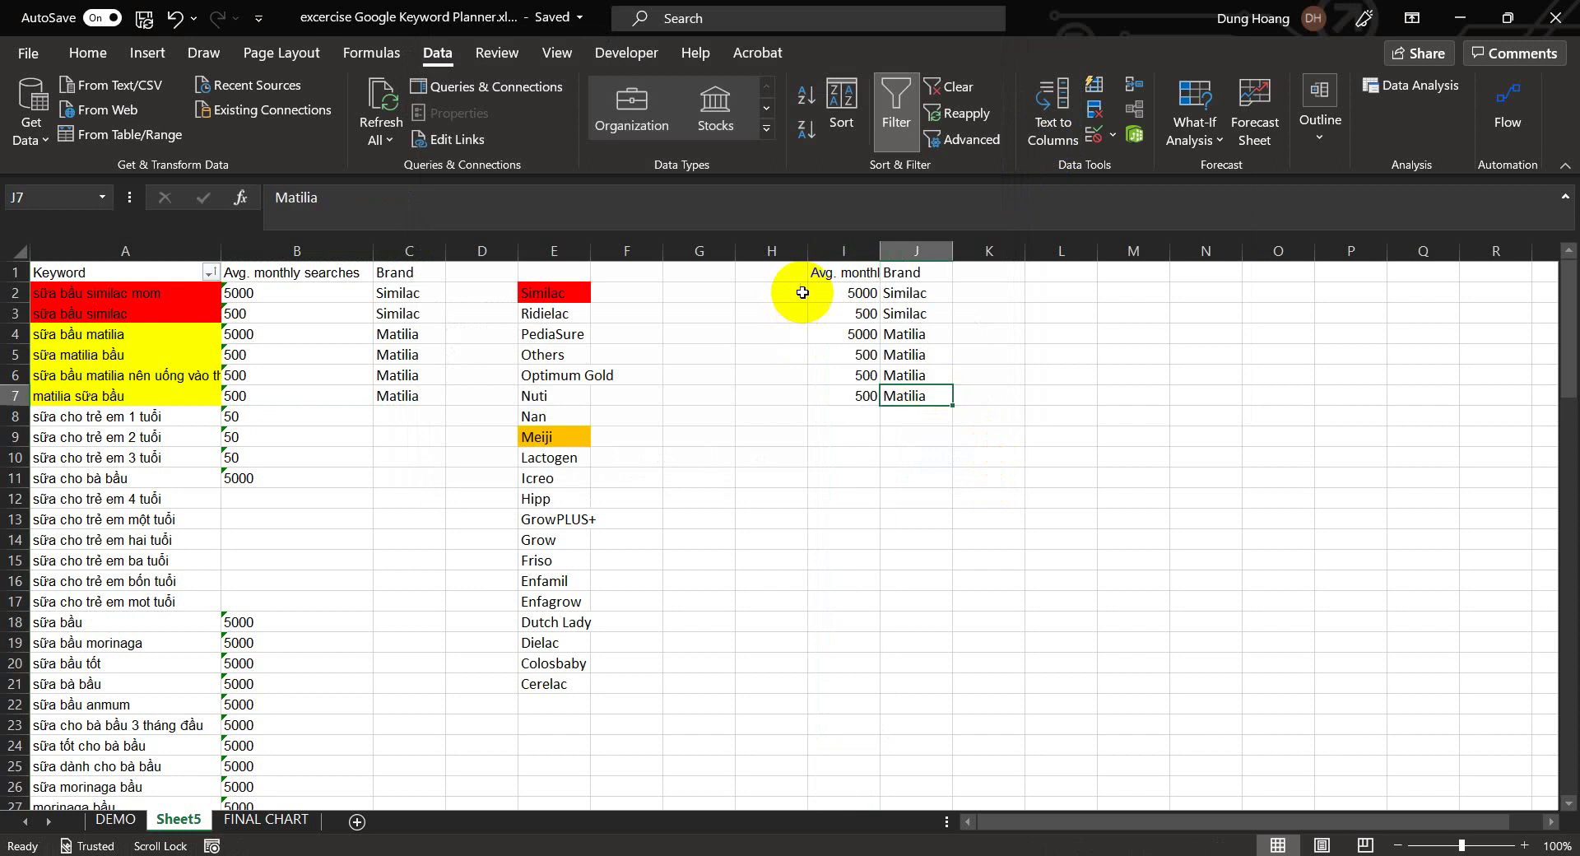
Create a PivotTable from I1:J7 on a new worksheet, with Brand as rows and the sum of Avg. monthly searches as values
drag(856, 274, 888, 392)
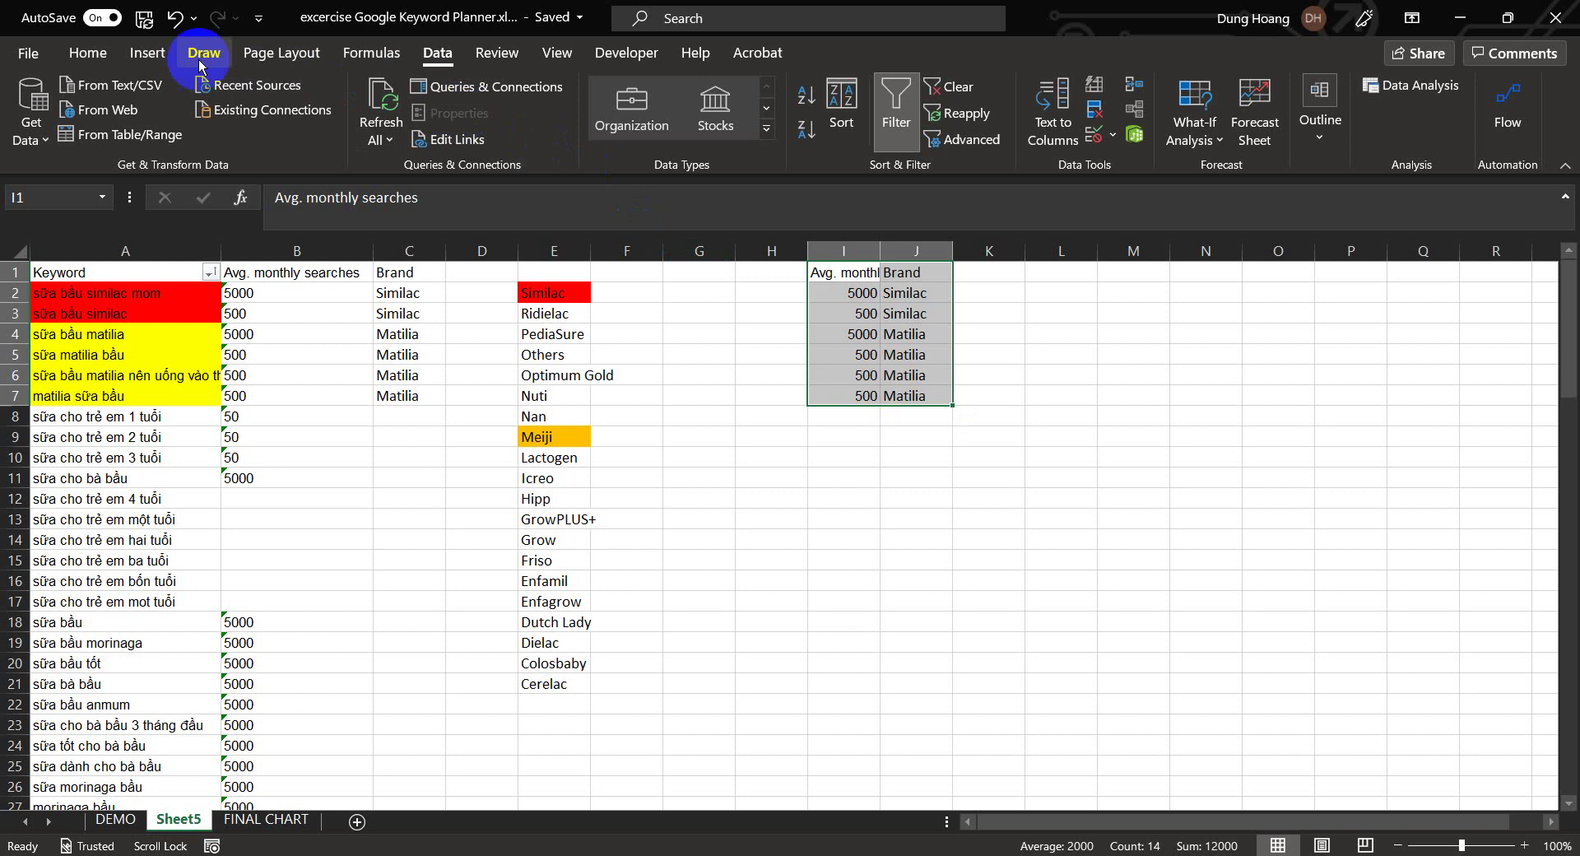
click(149, 53)
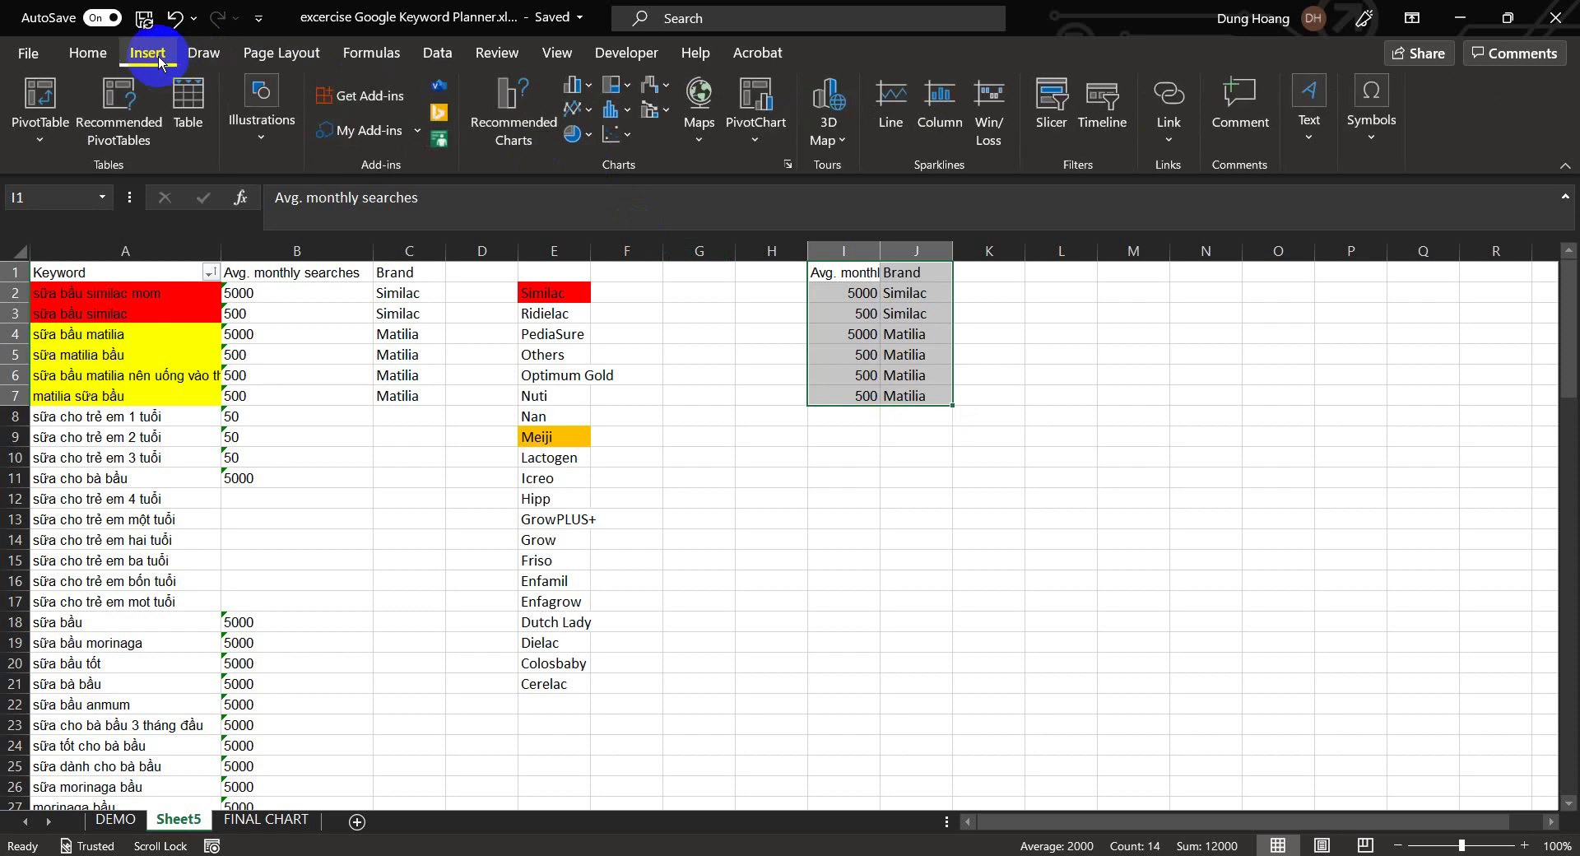
click(42, 131)
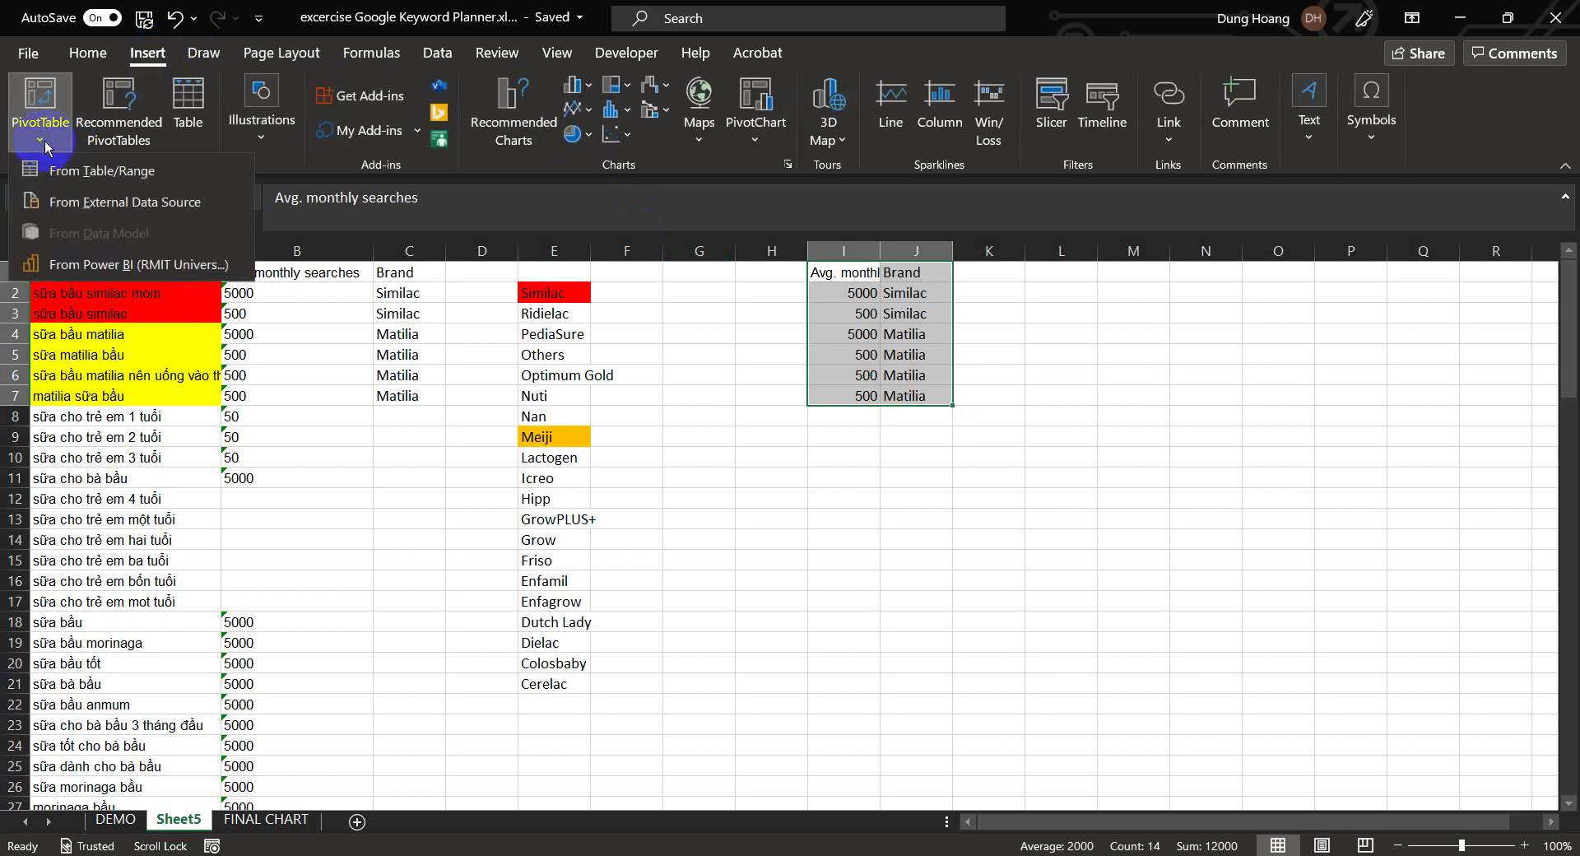
click(91, 188)
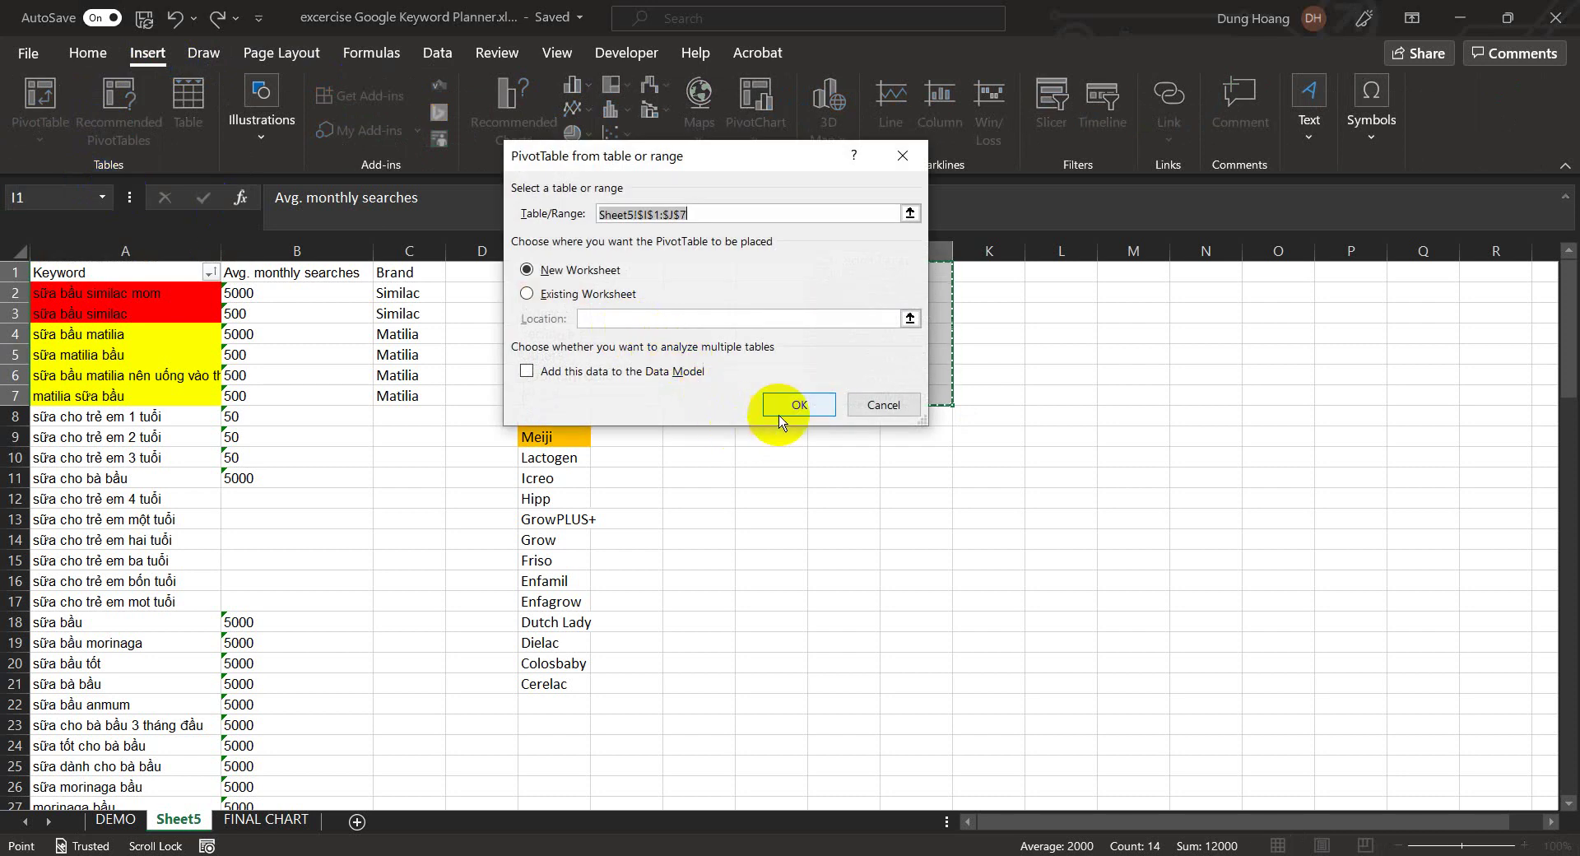
click(811, 415)
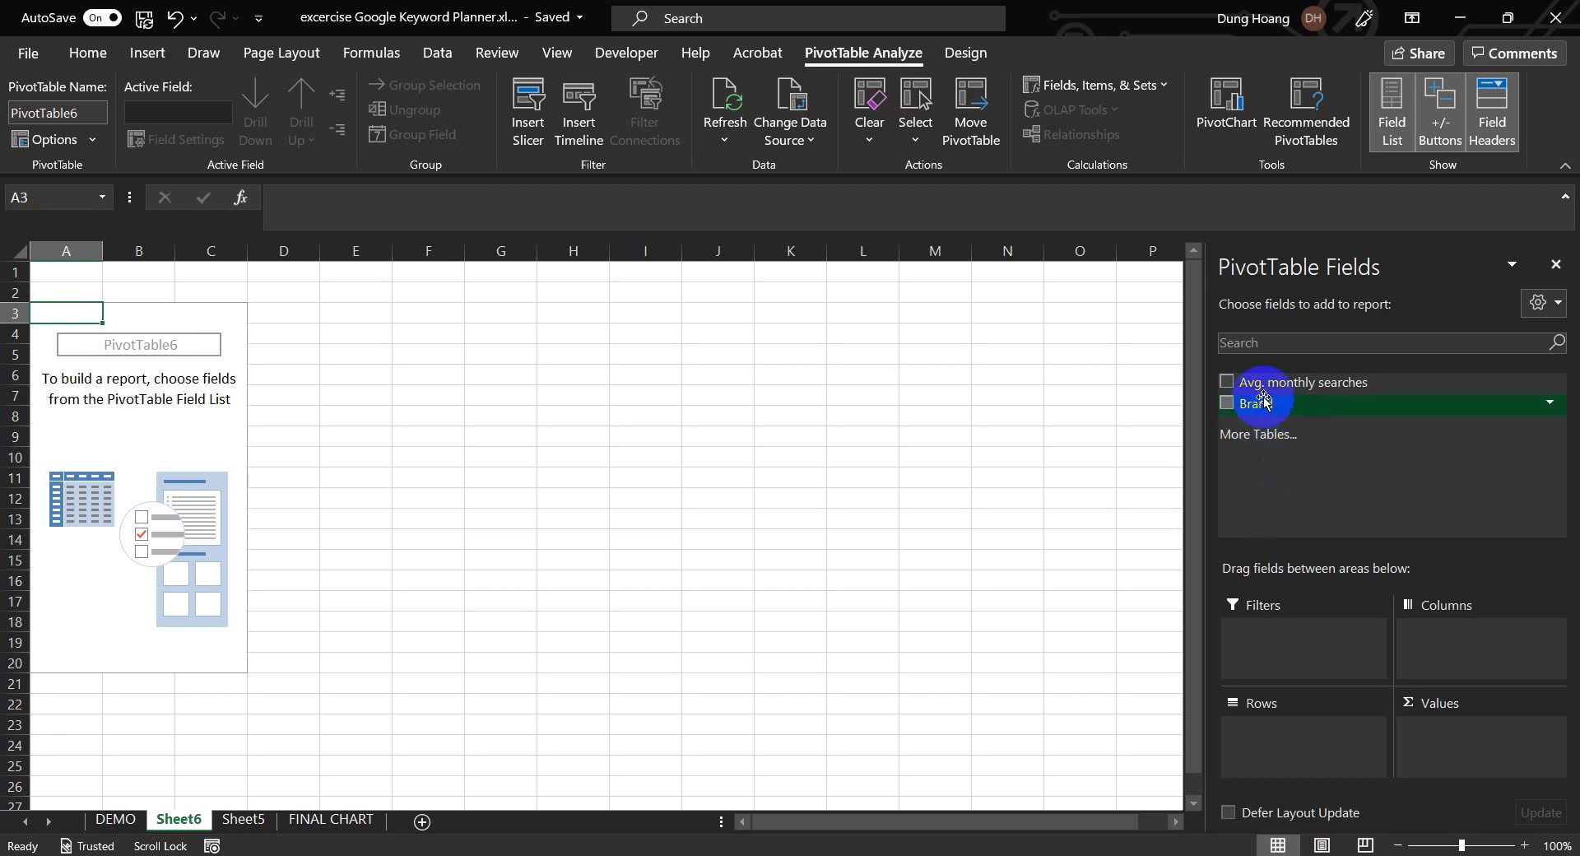
drag(1265, 411, 1268, 732)
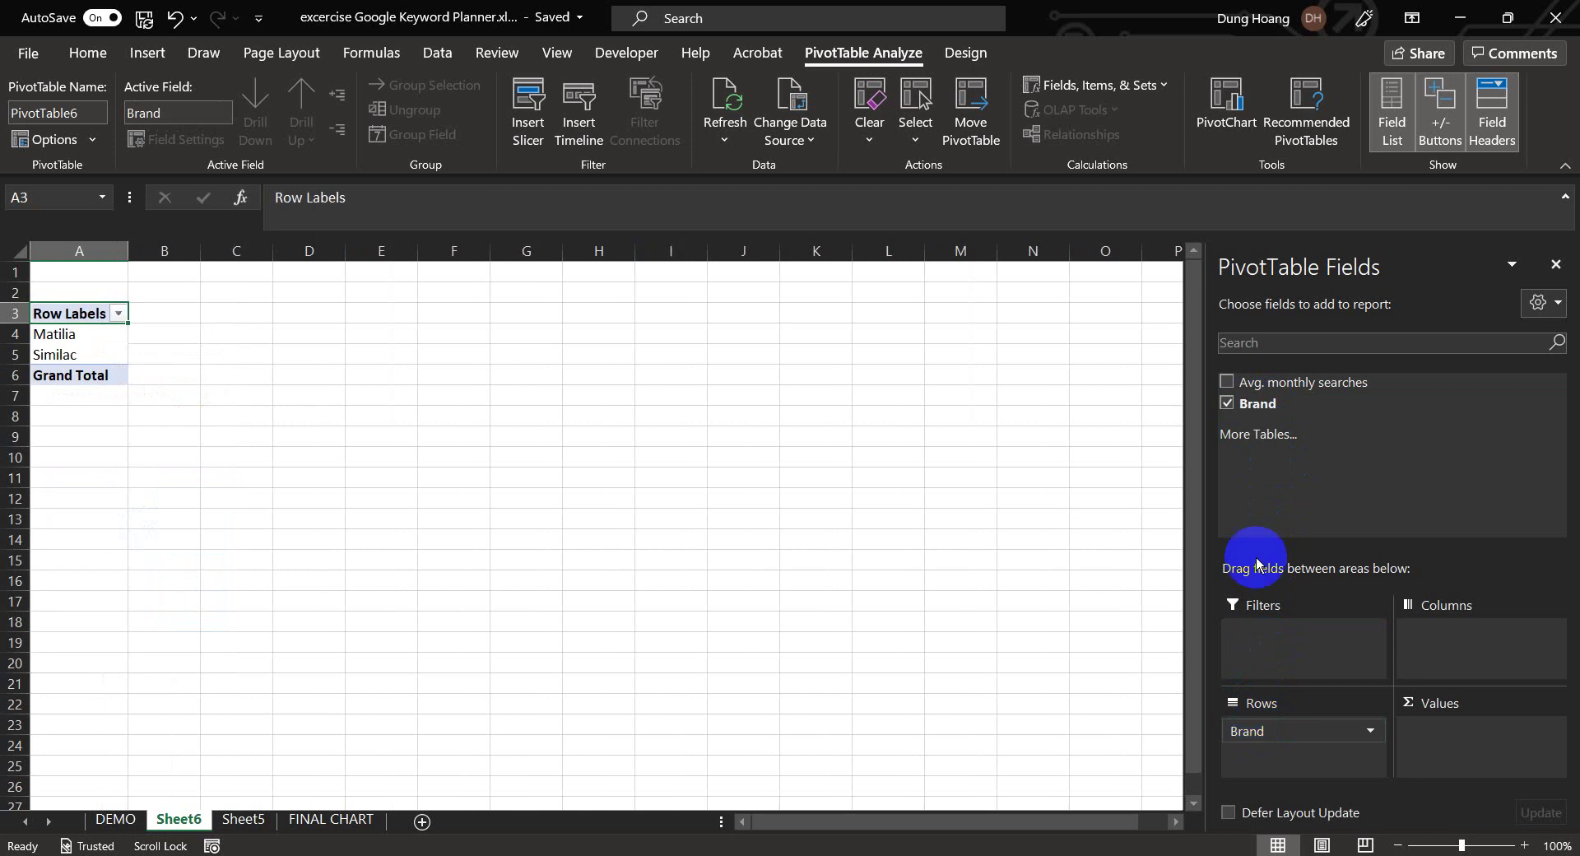
drag(1316, 383, 1454, 739)
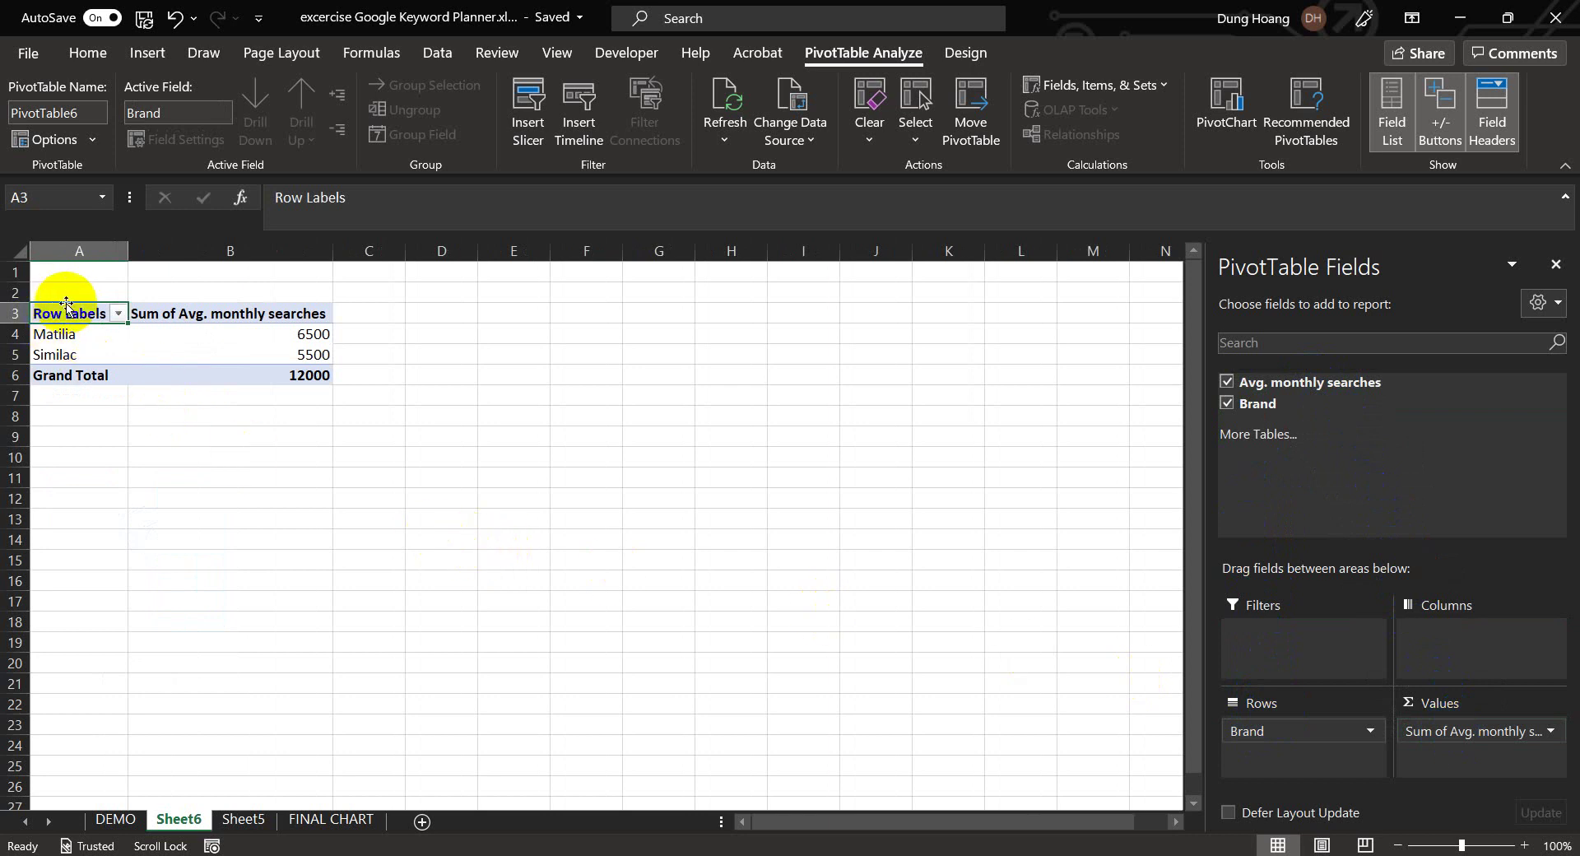
Paste a values-only copy of the PivotTable range A3:B6 at E3 and widen columns E and F
drag(69, 311, 173, 379)
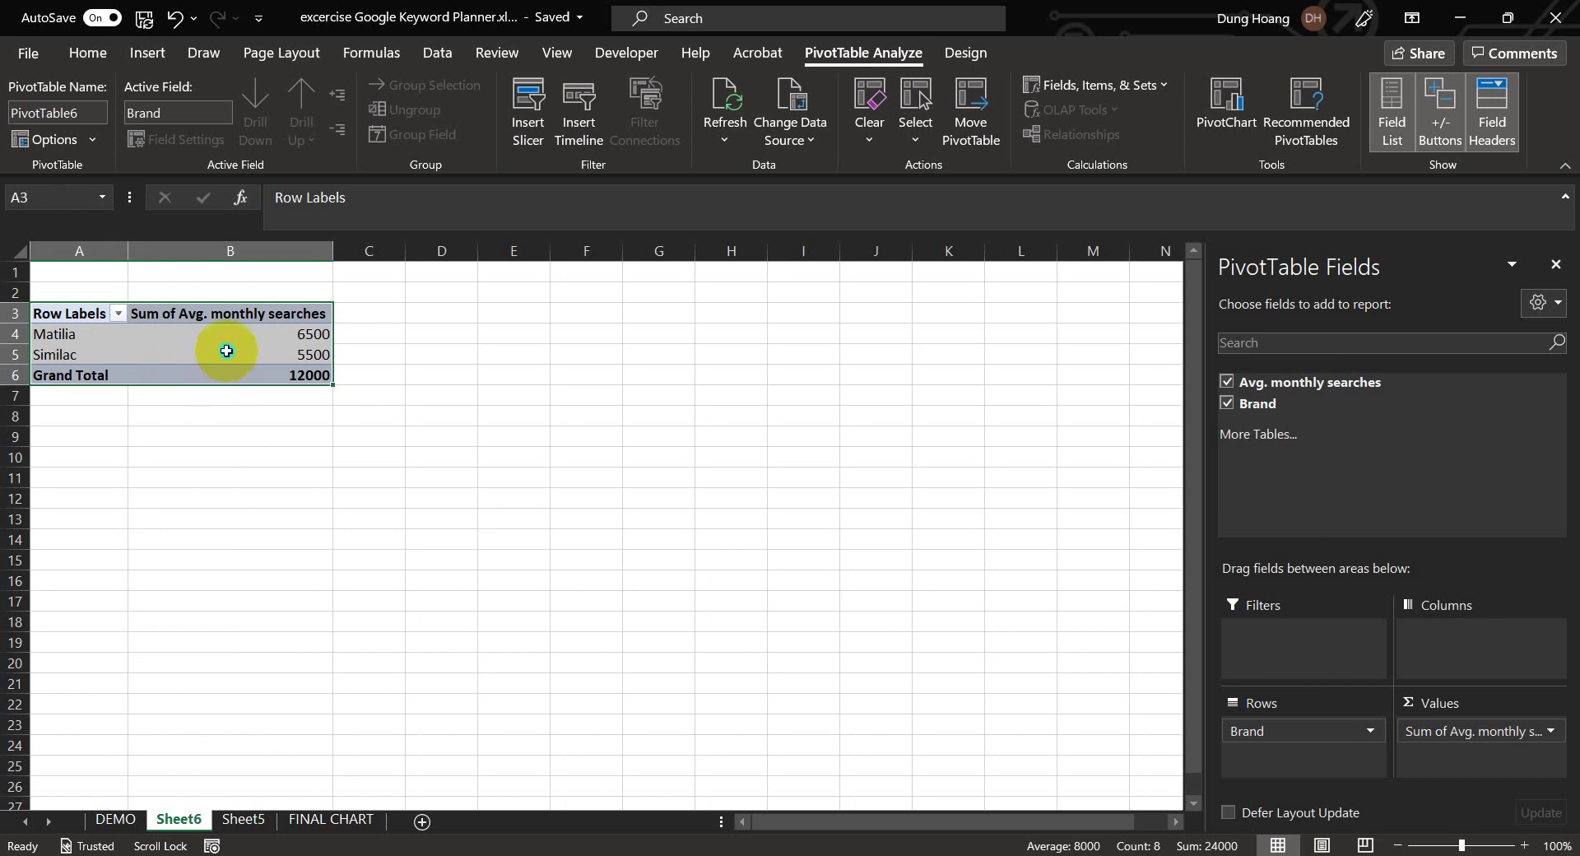
right_click(227, 352)
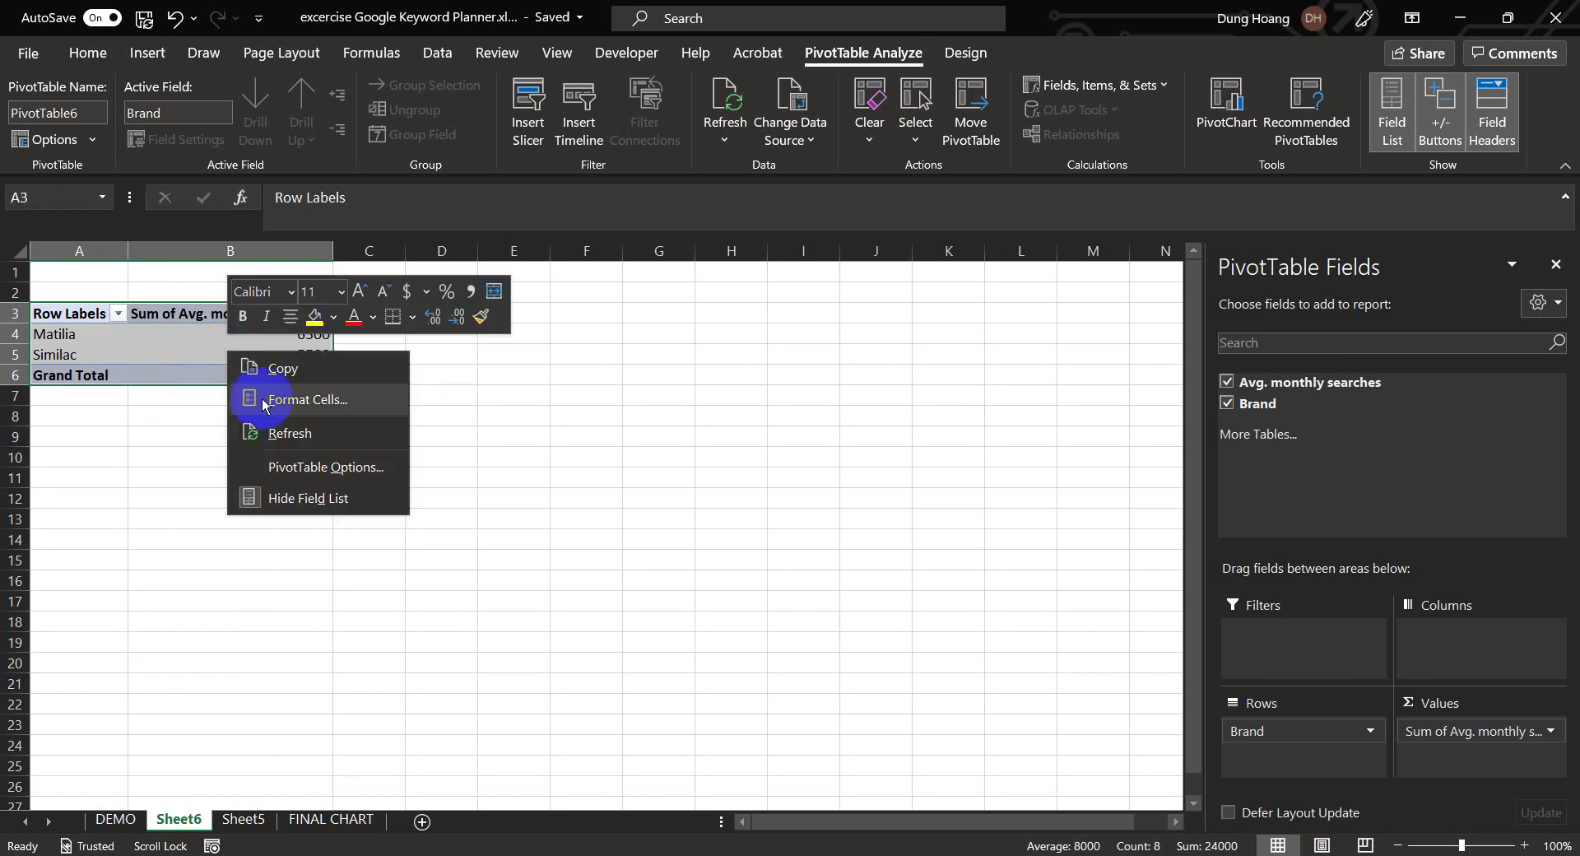
click(310, 374)
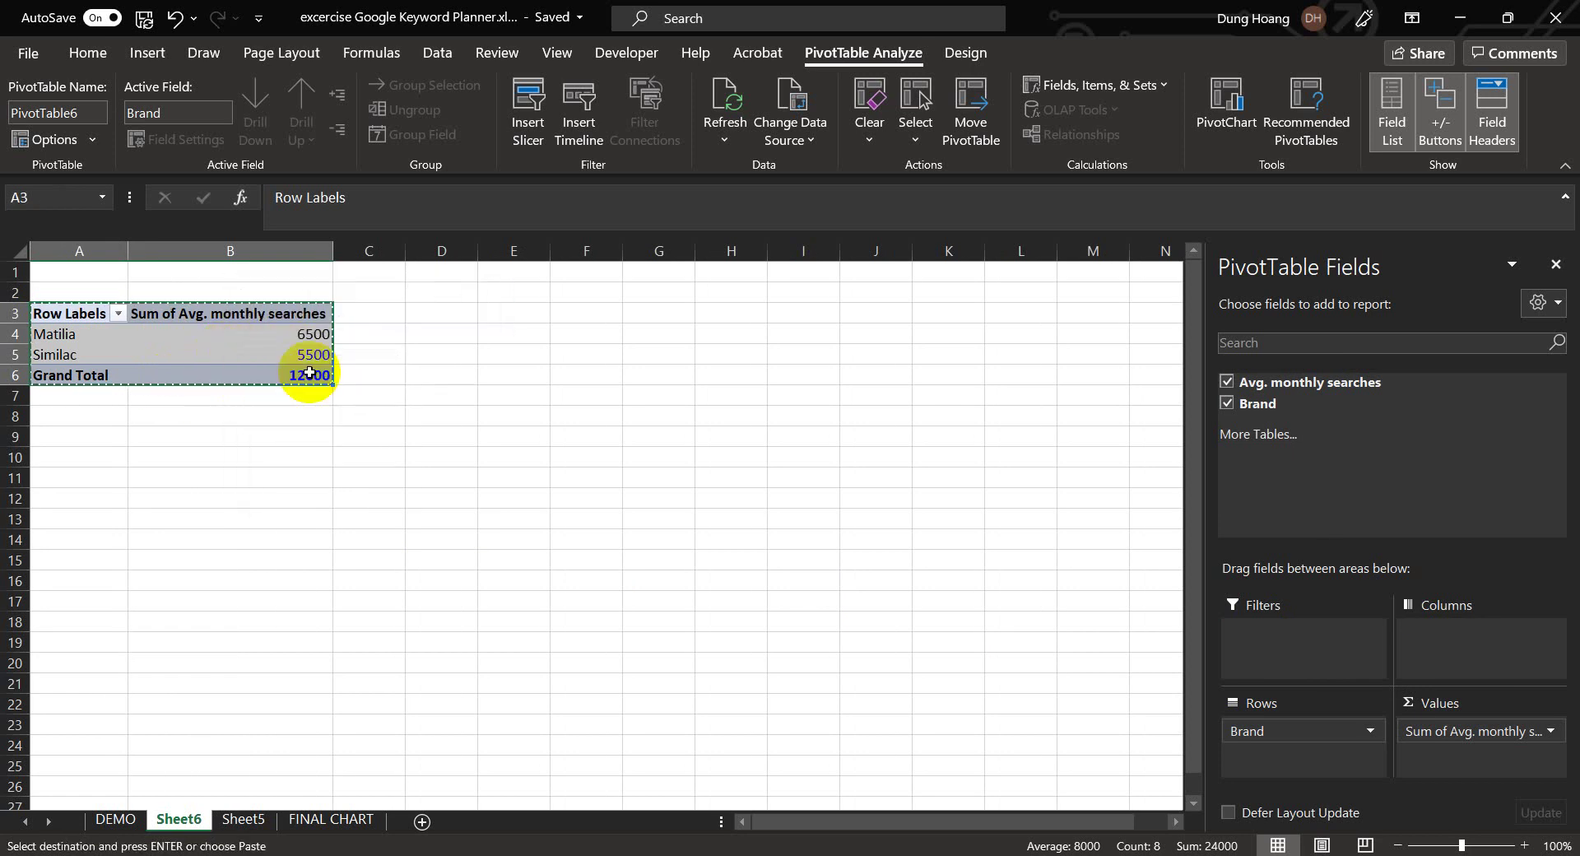
click(500, 313)
right_click(501, 313)
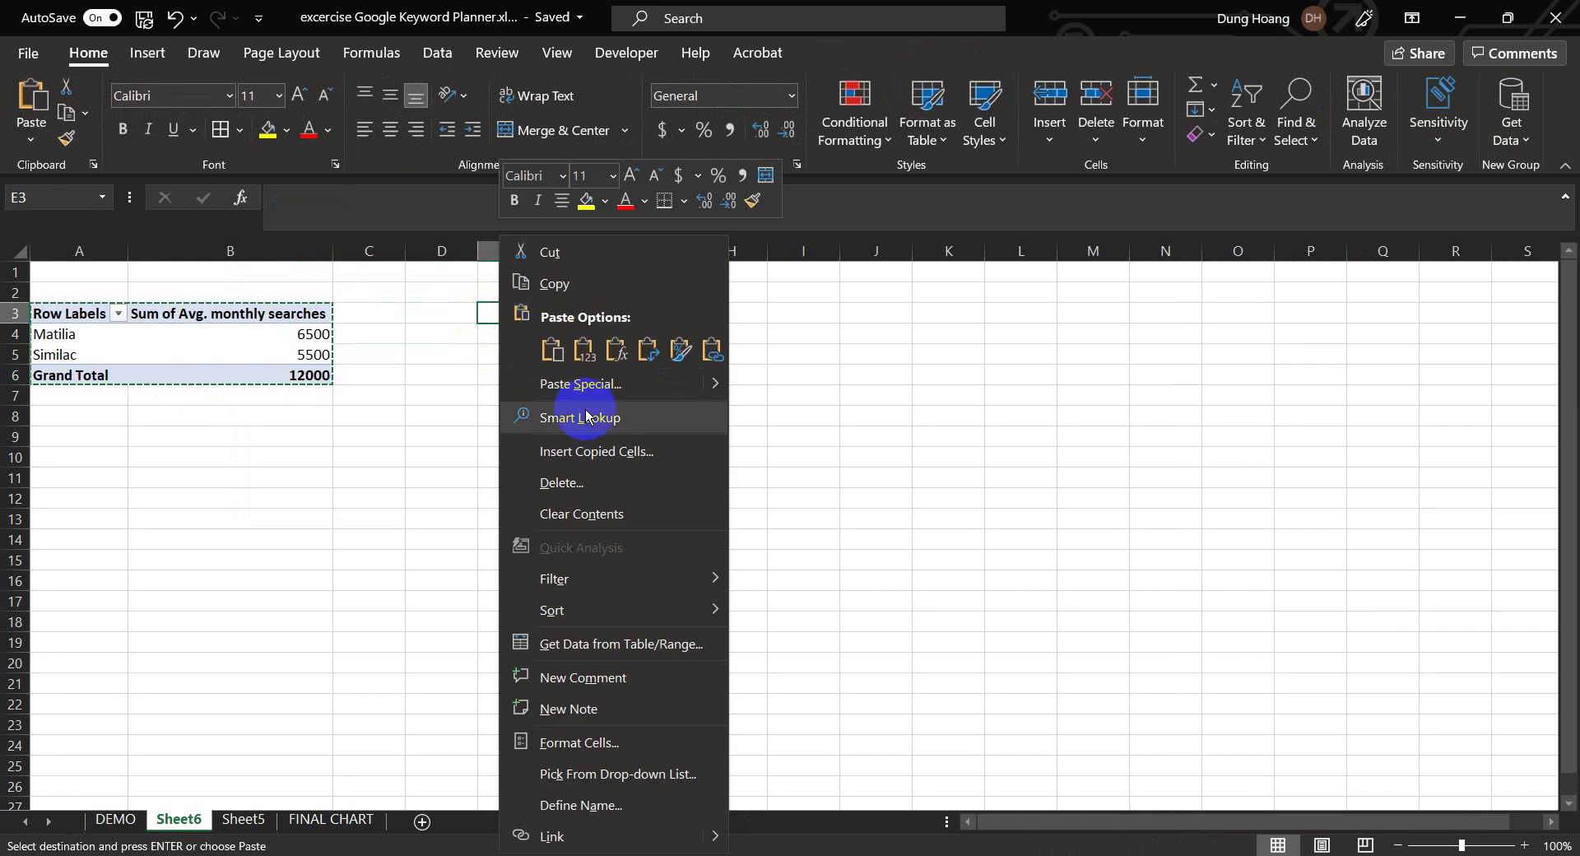
click(585, 350)
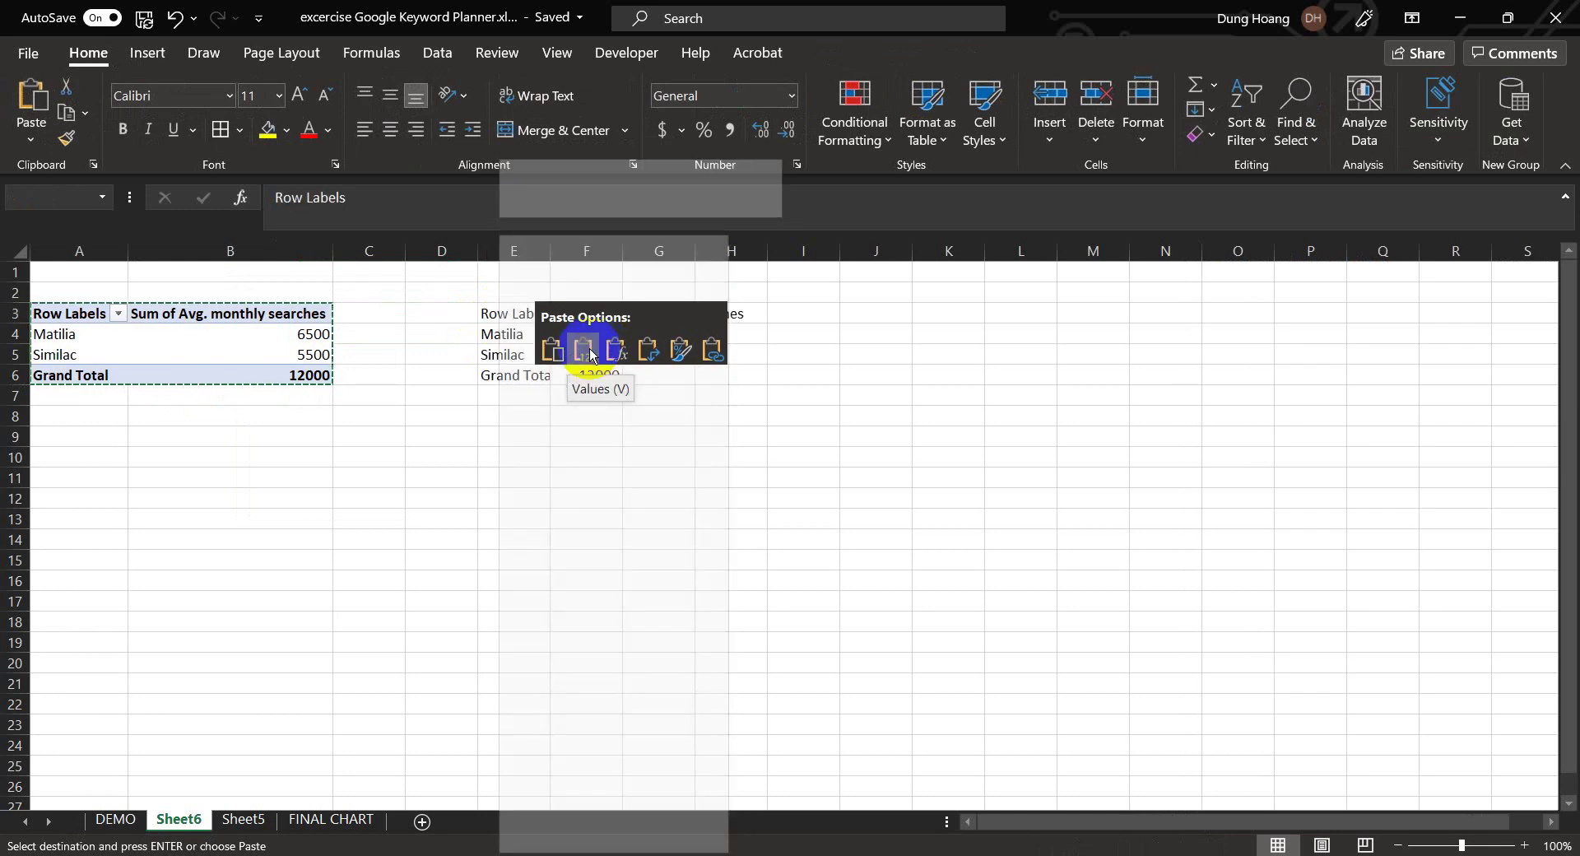
click(767, 450)
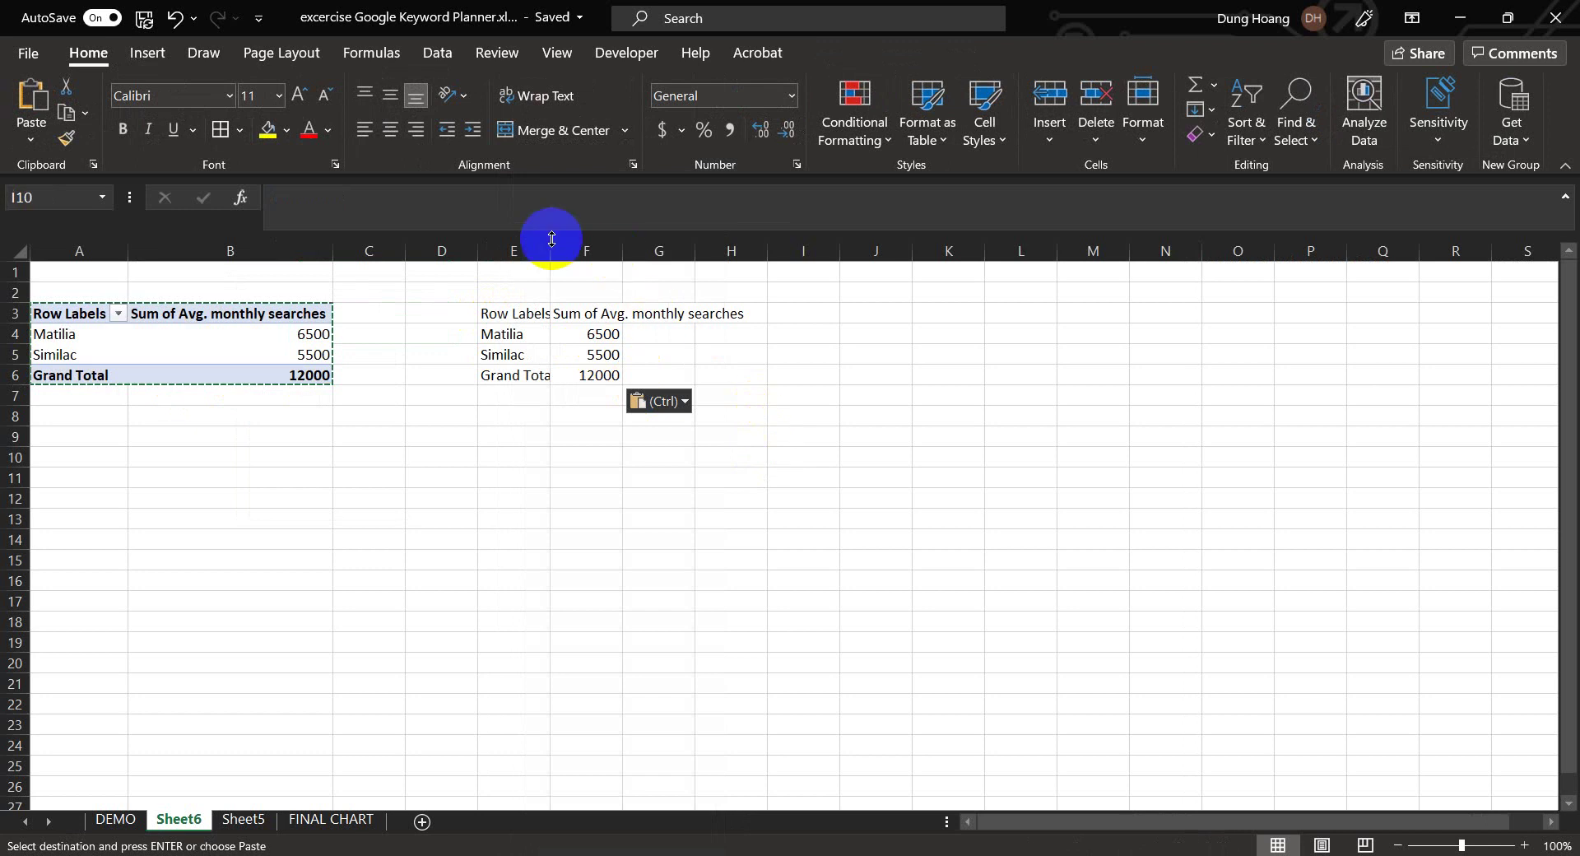
drag(550, 248, 593, 248)
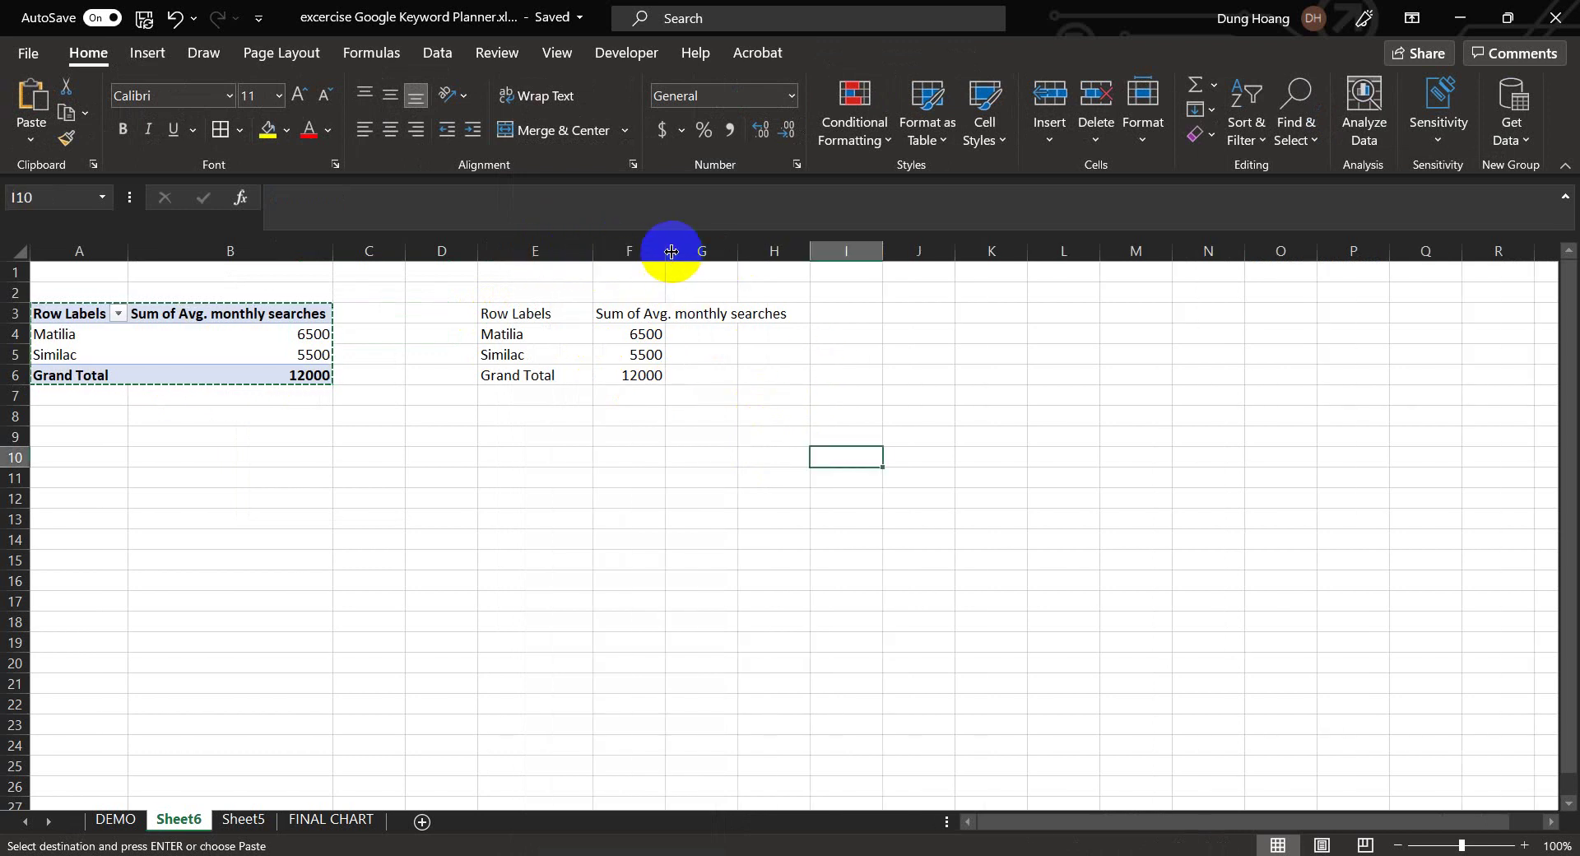
drag(661, 251, 719, 251)
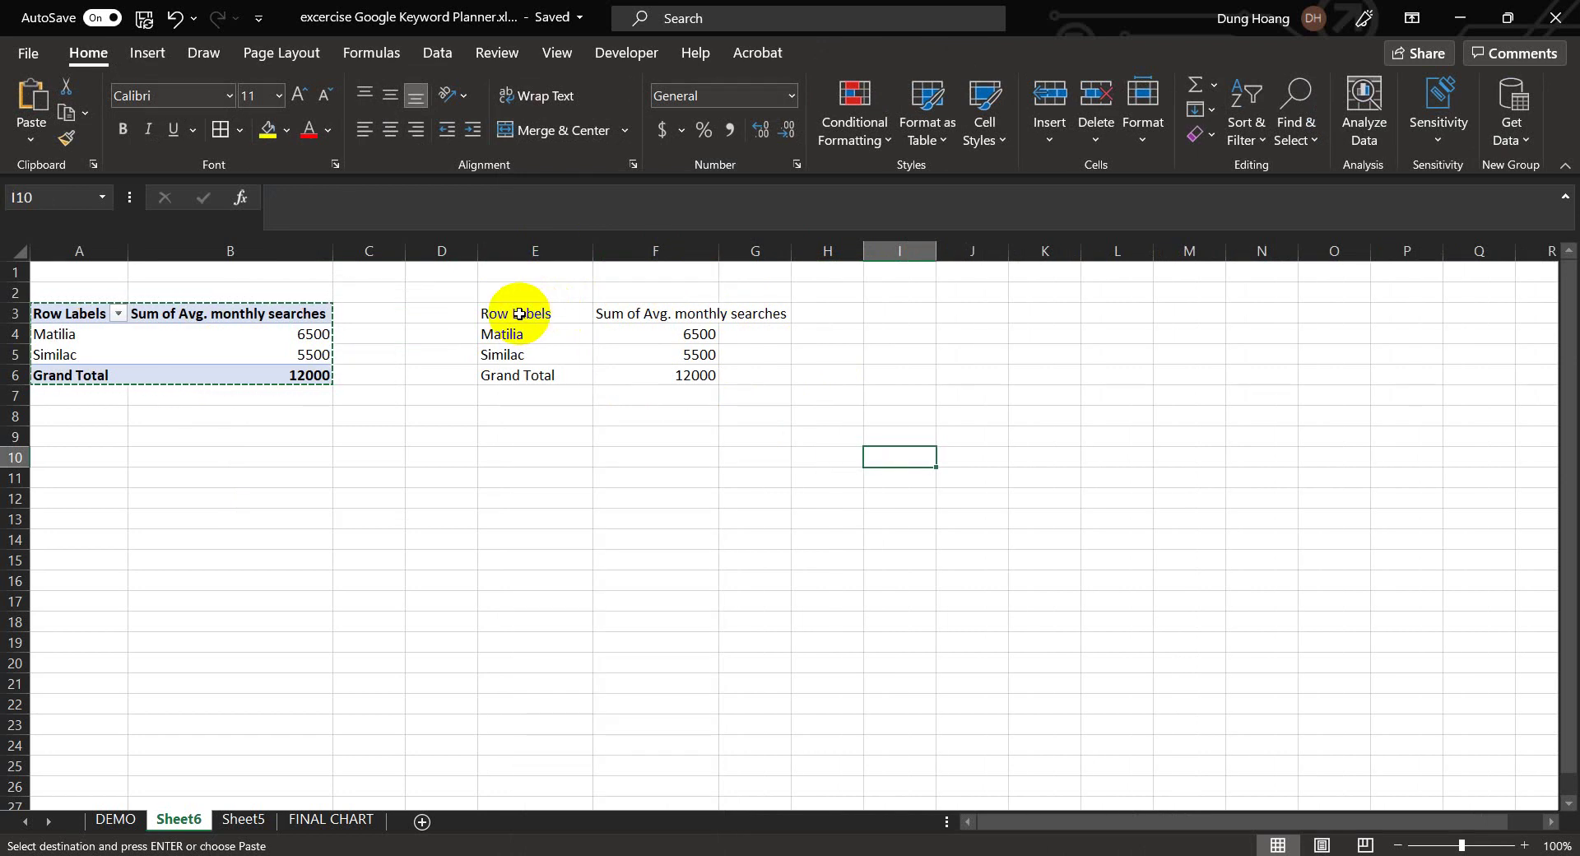
Insert an empty column F between the pasted row labels and the search sums, and select F3
drag(519, 314, 687, 345)
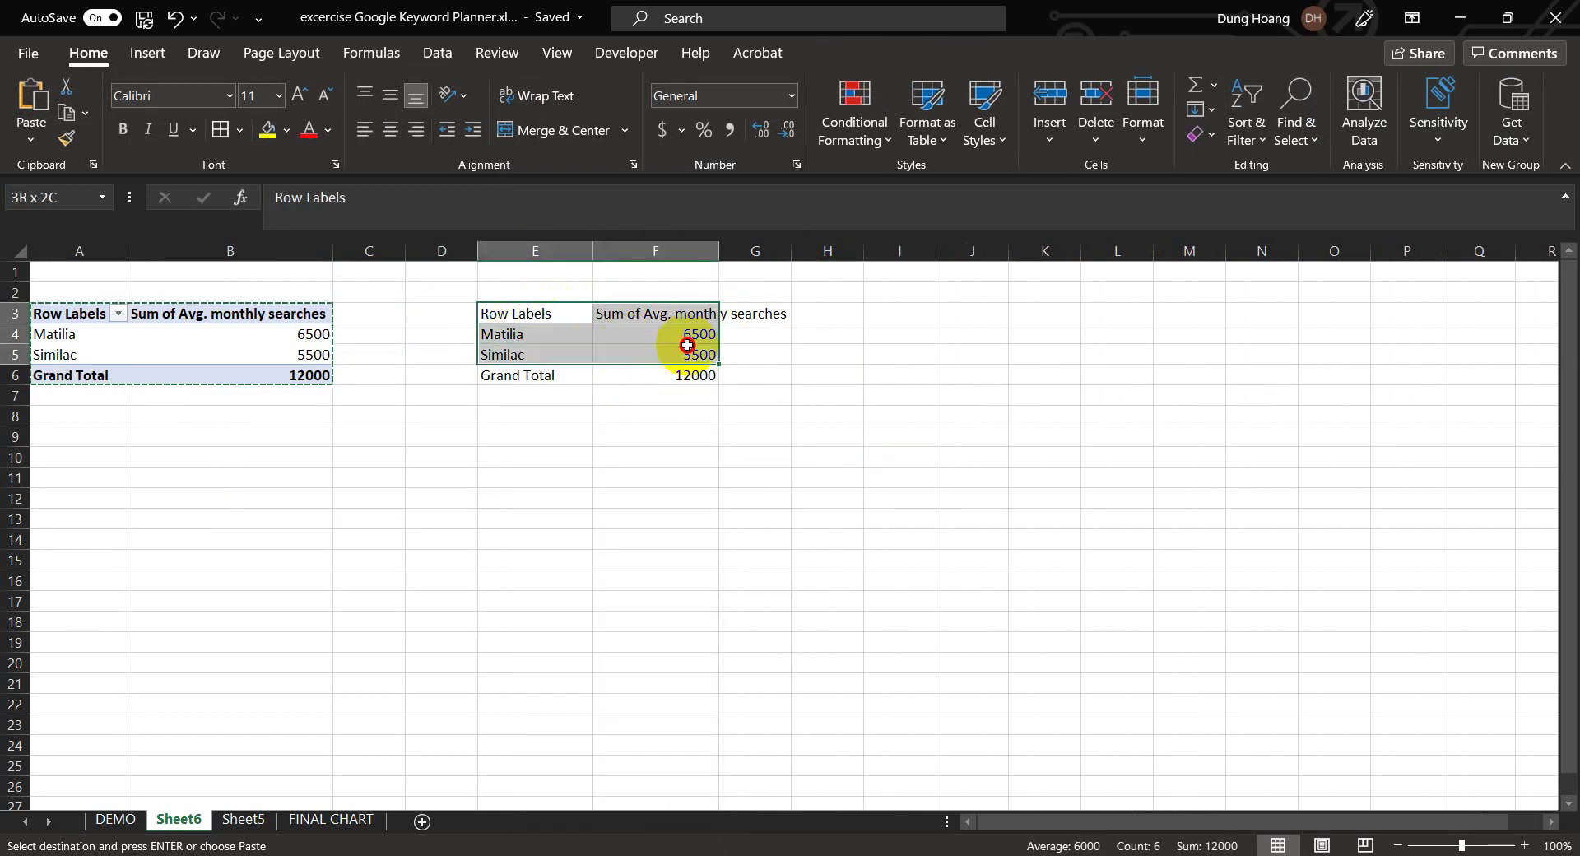
click(656, 248)
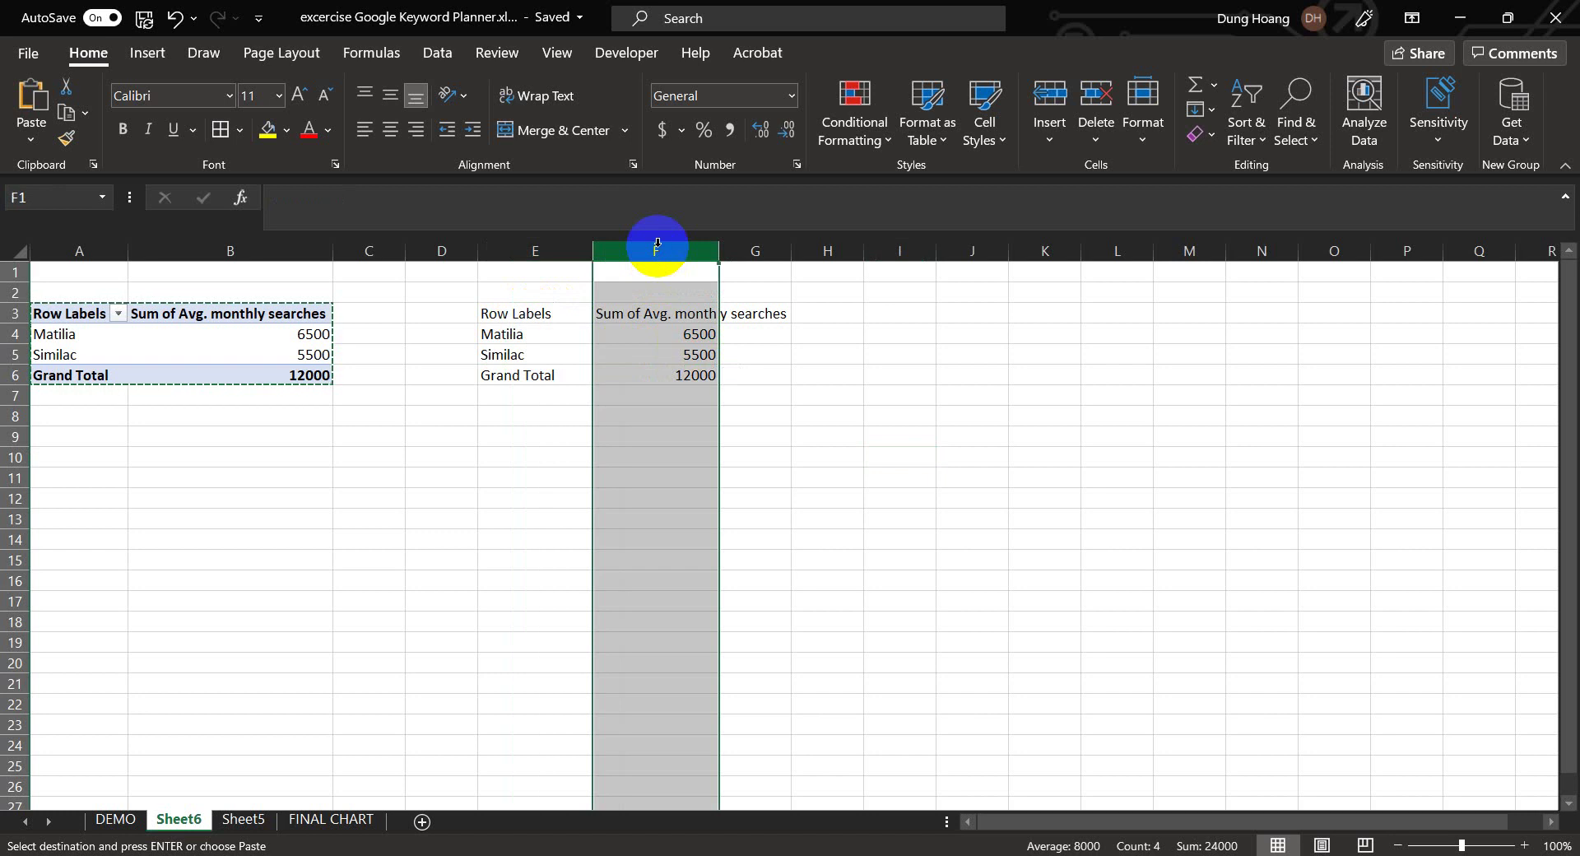
right_click(657, 244)
click(724, 420)
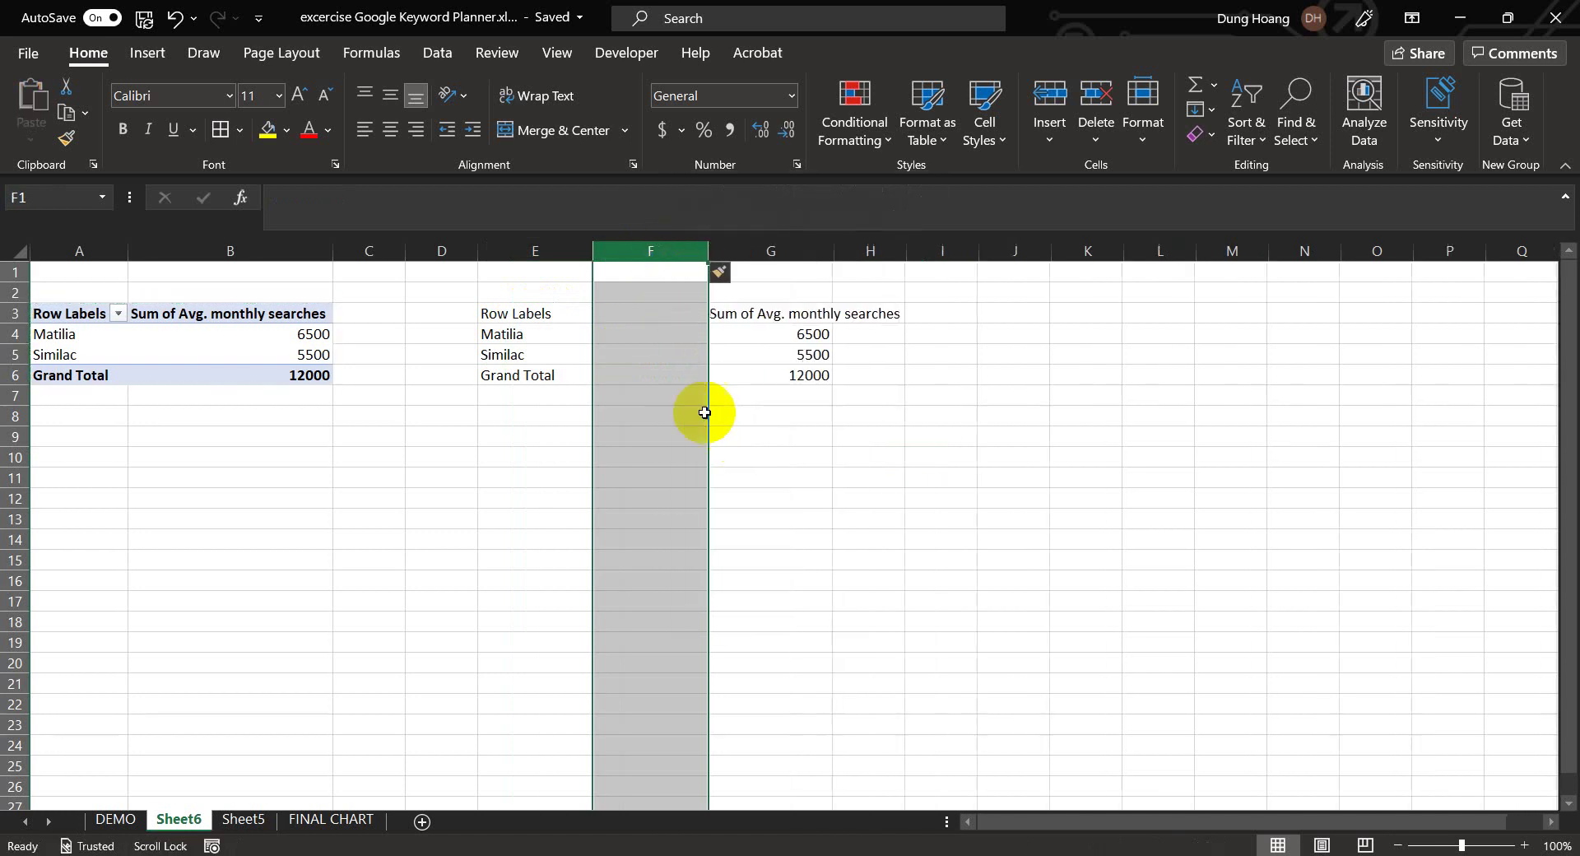
click(648, 305)
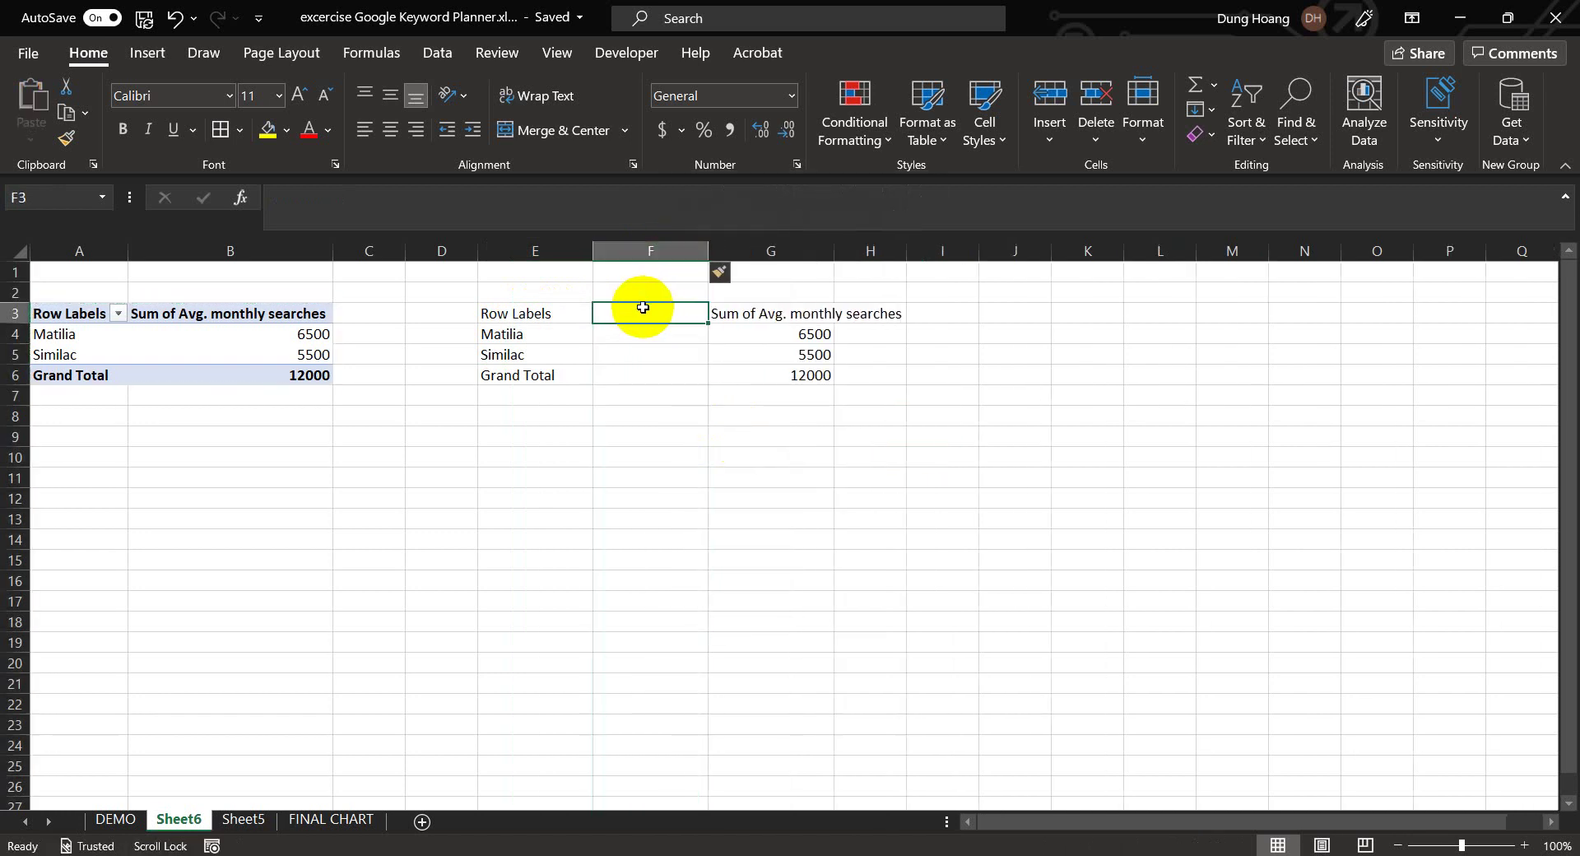
Enter % as a middle-aligned header in F3 and narrow column F
text(%)
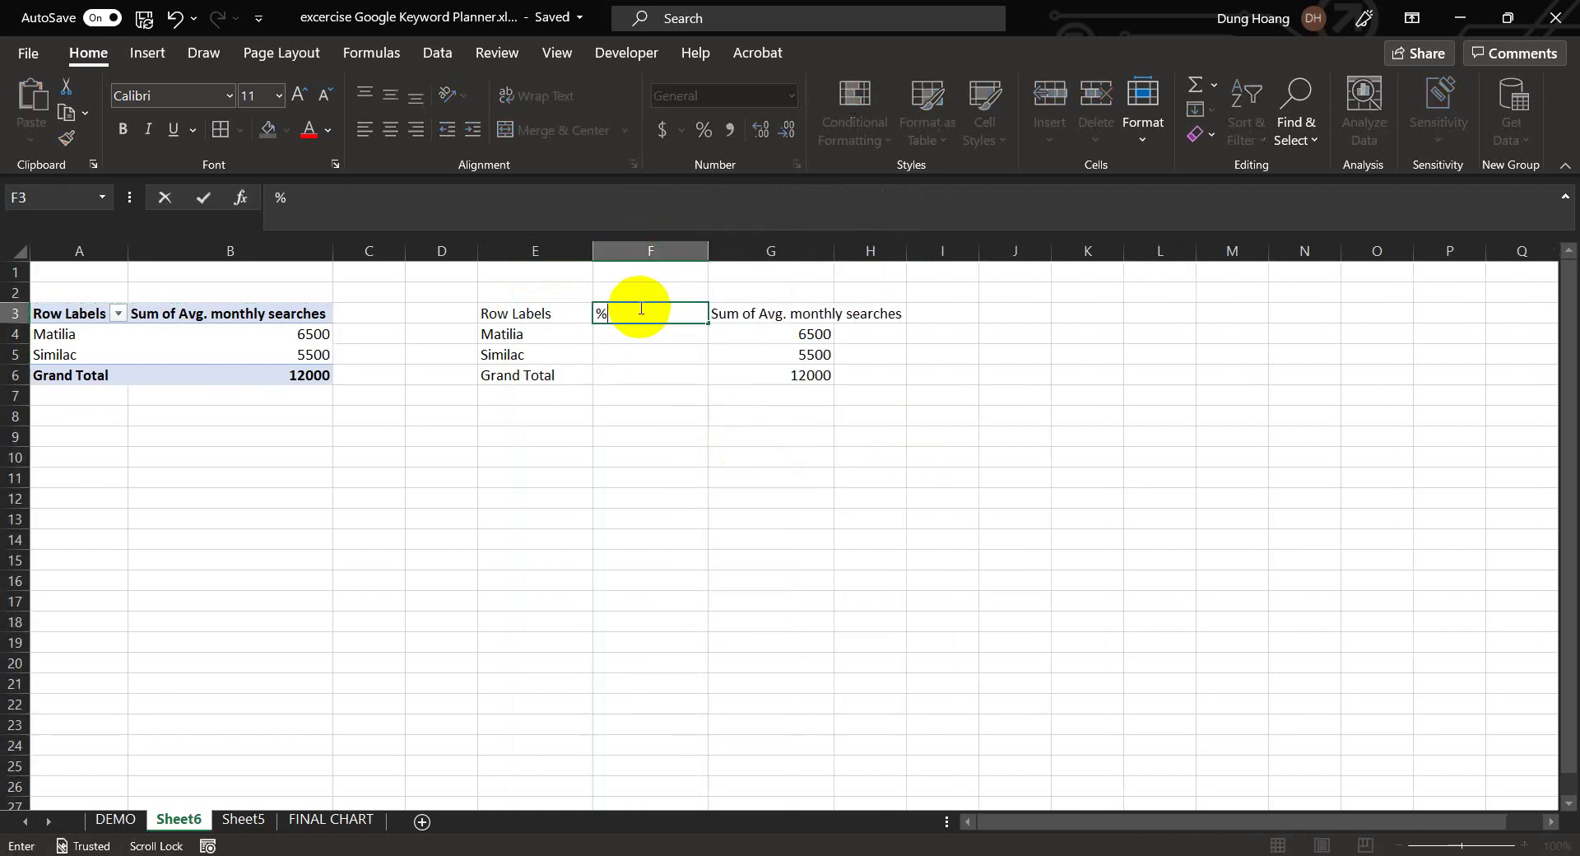
click(876, 432)
click(667, 316)
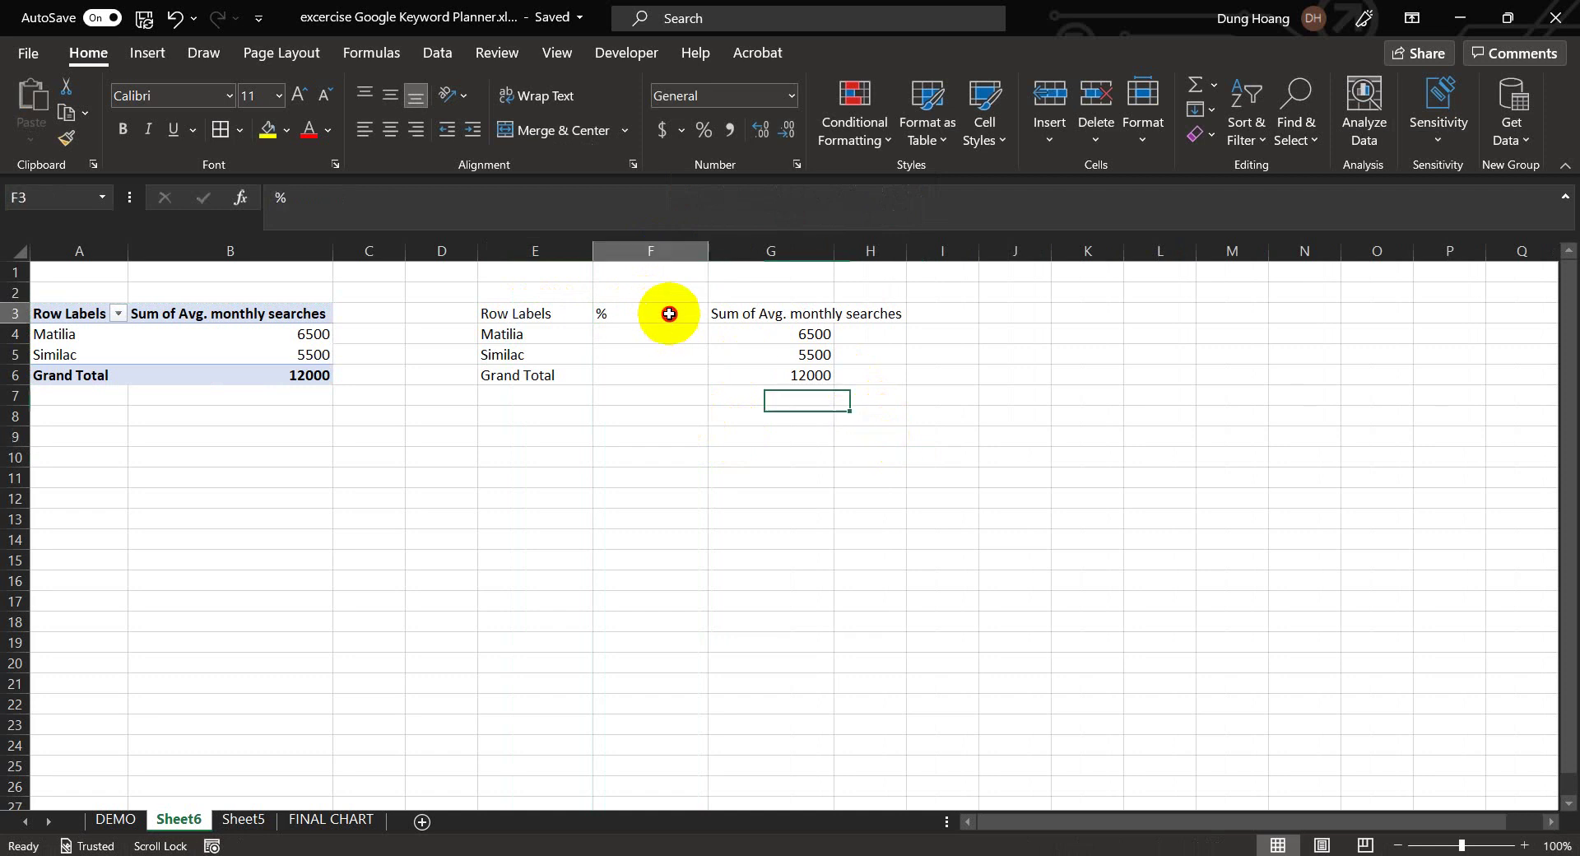
click(391, 97)
click(704, 253)
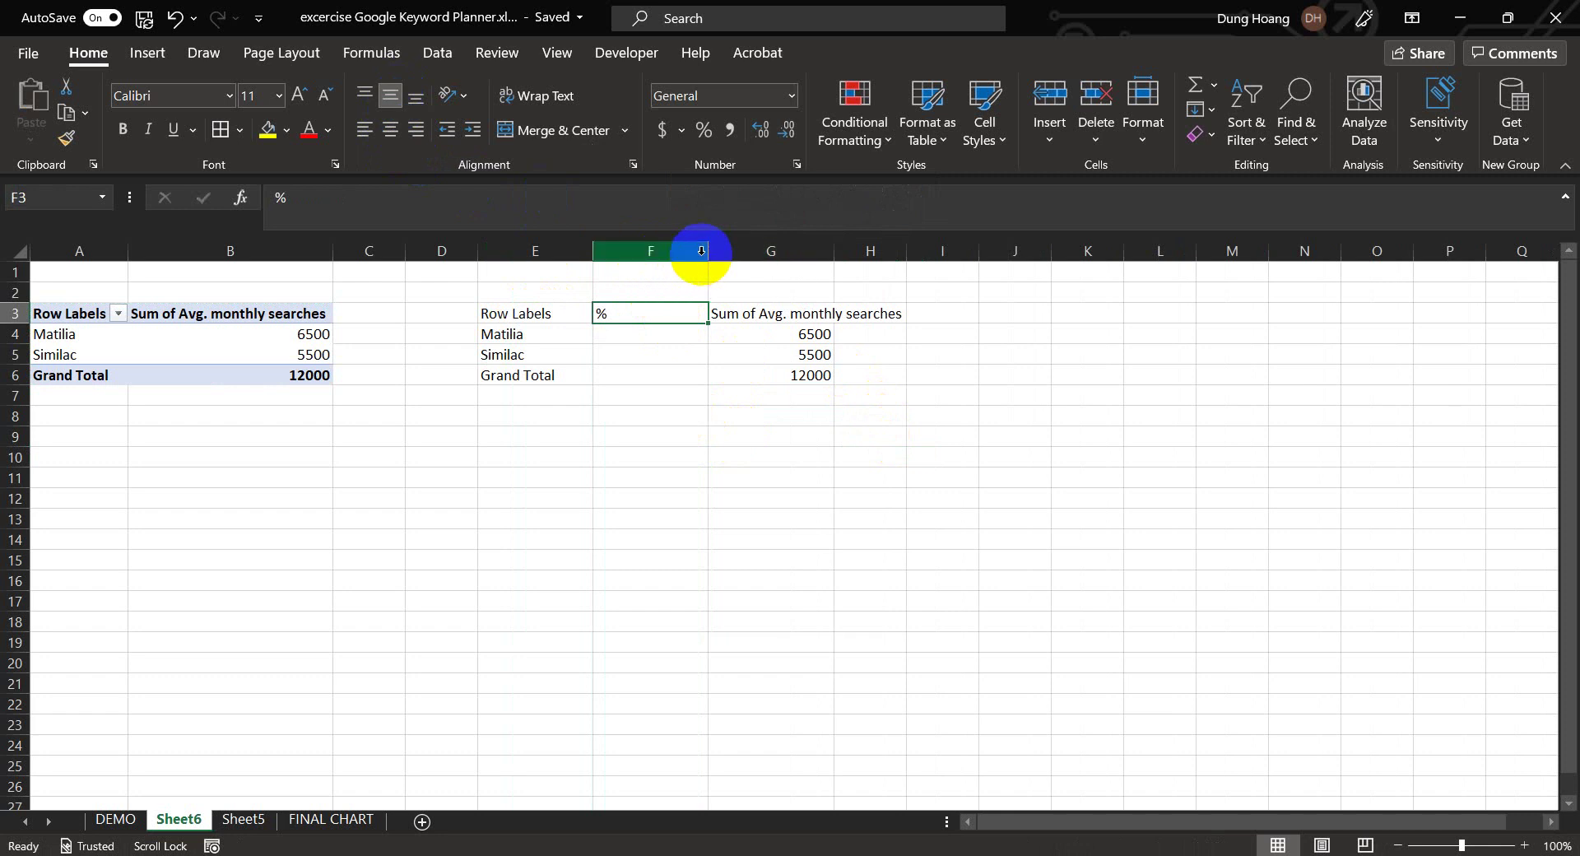
drag(703, 253, 655, 251)
click(677, 396)
click(616, 312)
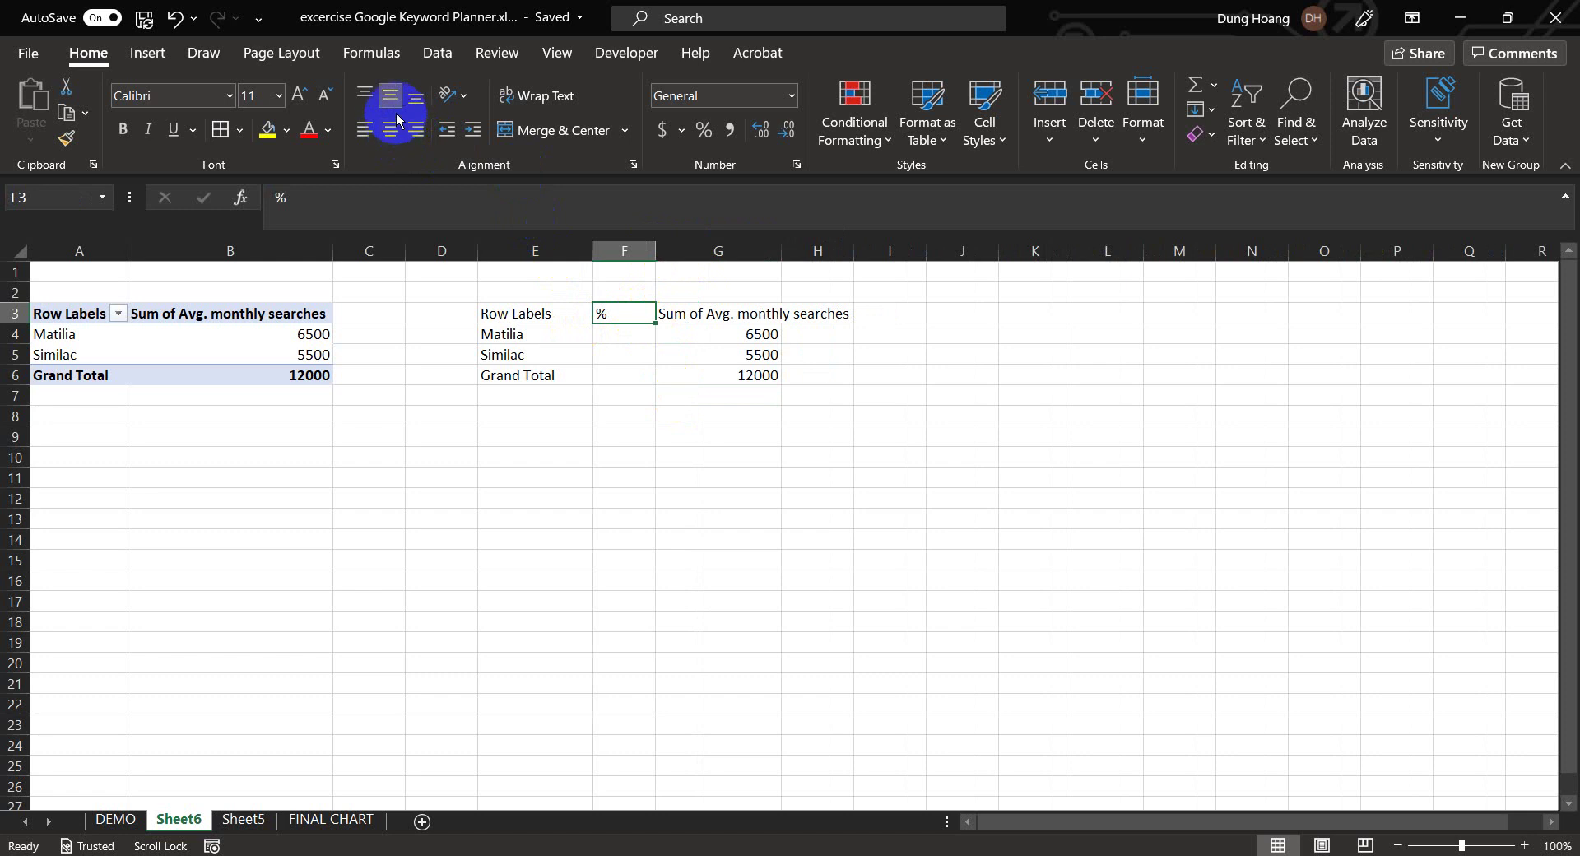
Calculate Matilia's share of the total searches in F4 with the formula =G4/G6
click(634, 332)
text(=)
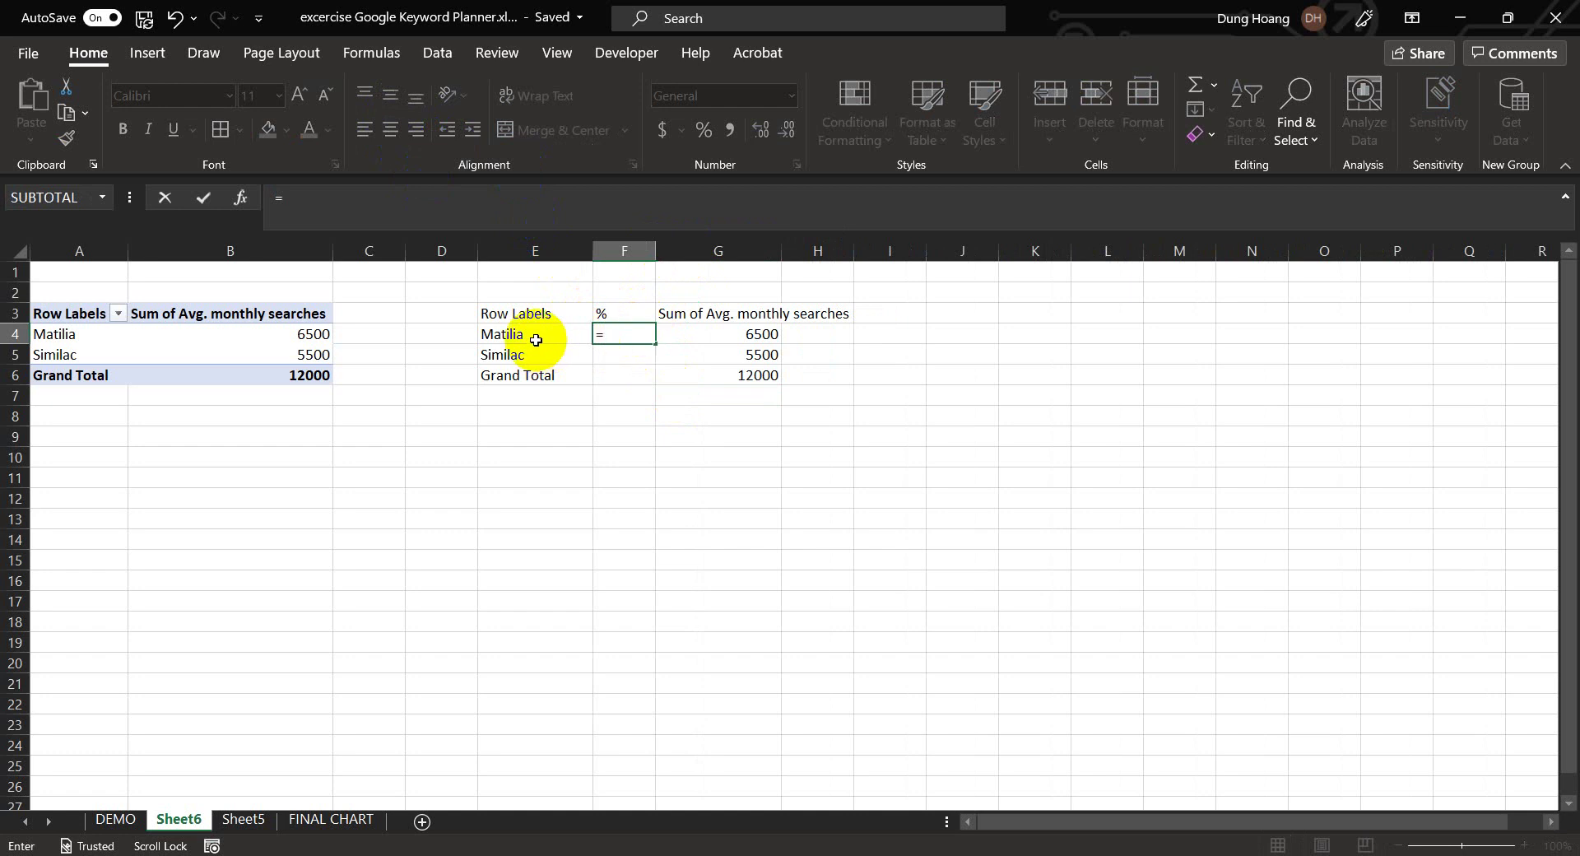
click(712, 335)
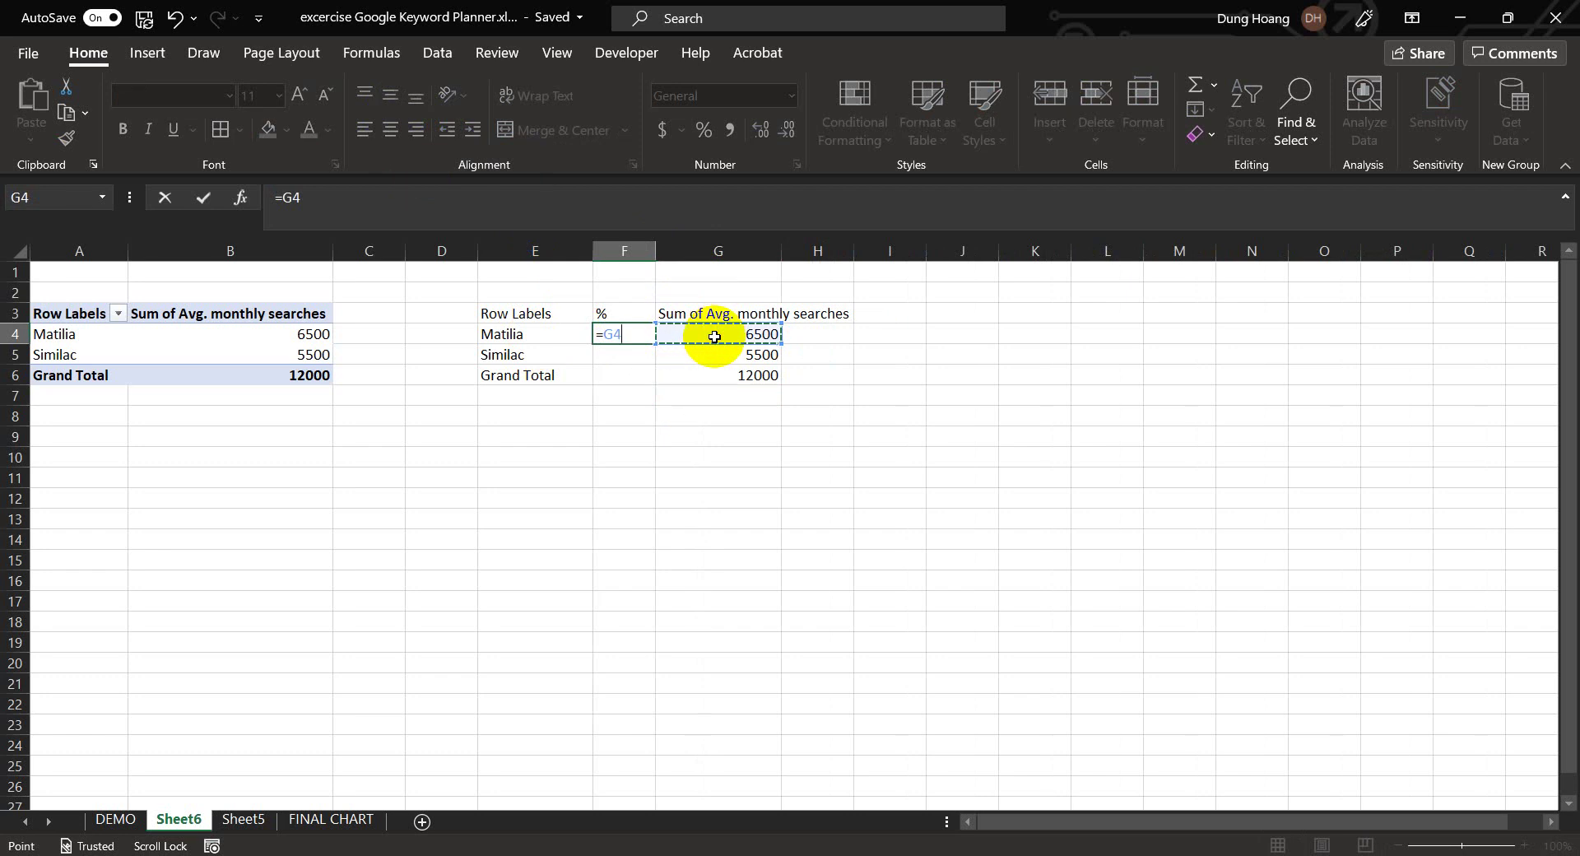
text(/)
click(722, 380)
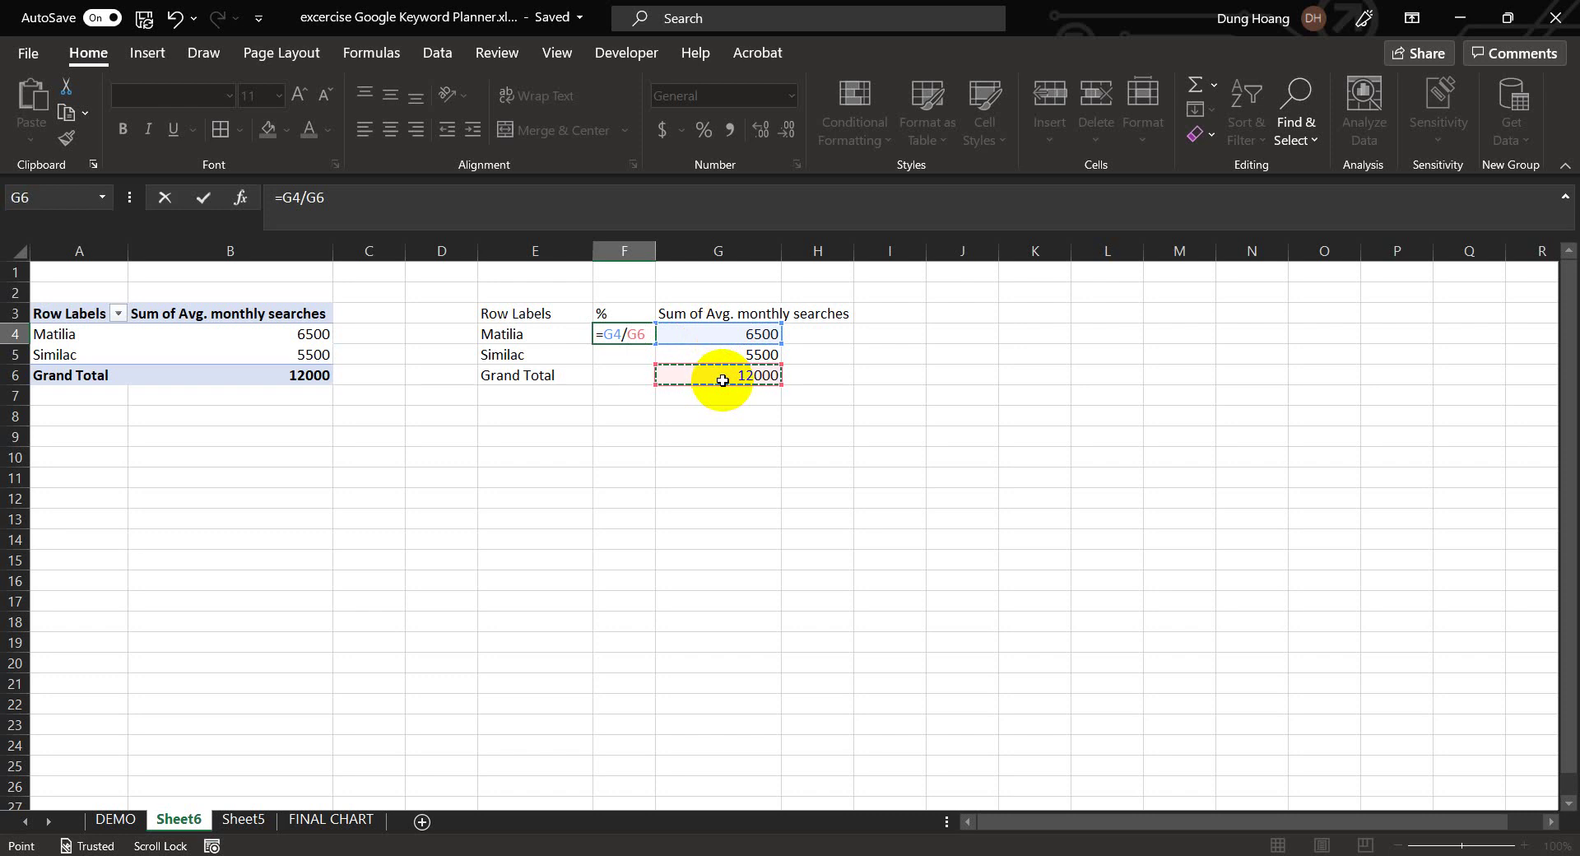
key(Return)
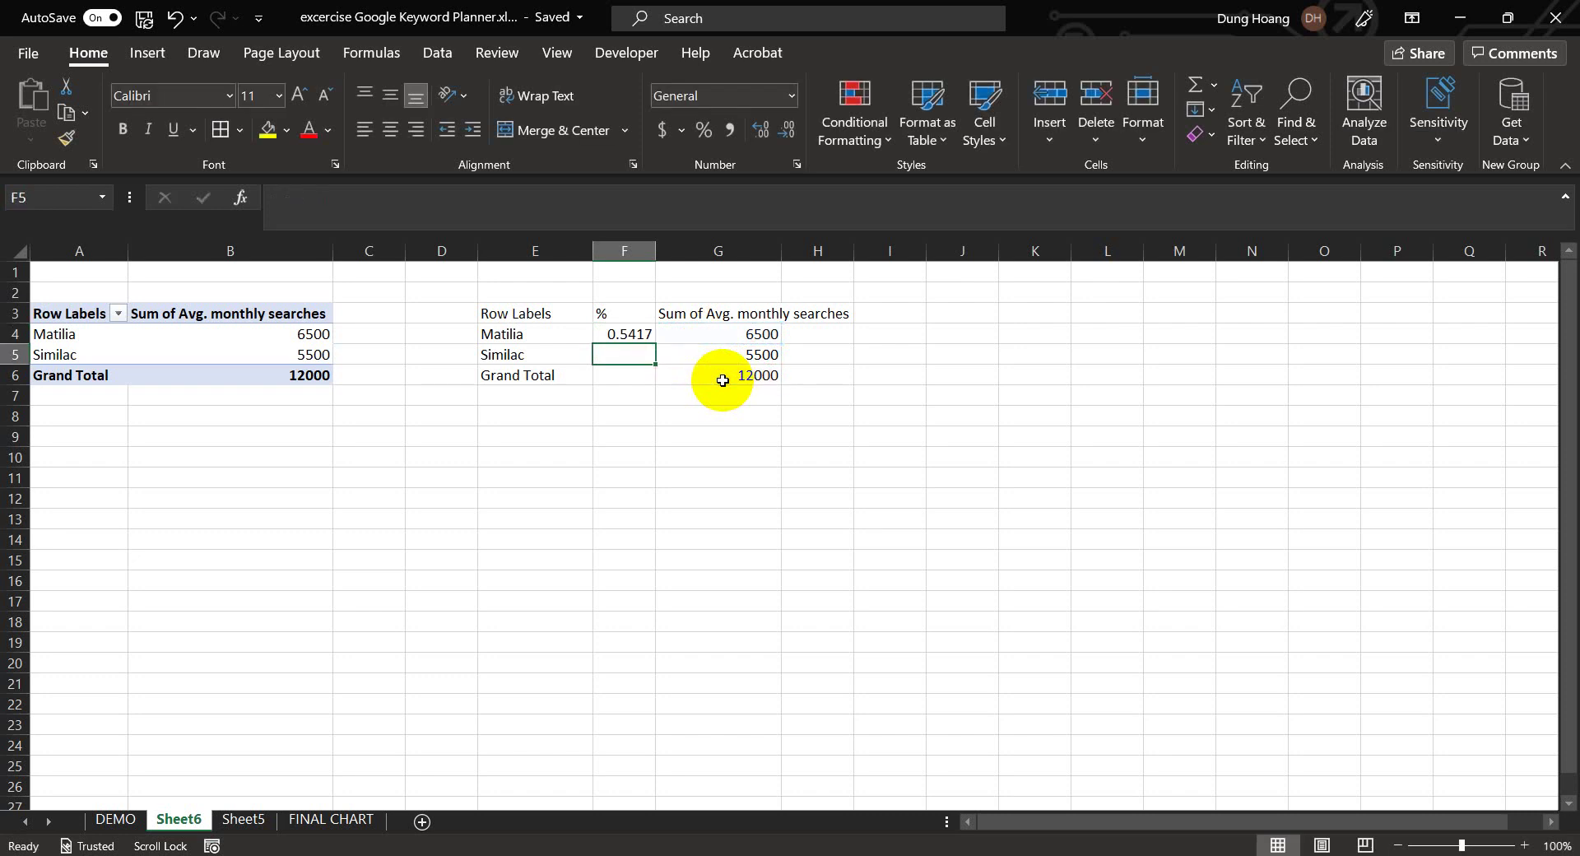
Make the grand total reference in F4's formula absolute, so it reads =G4/$G$6
click(627, 333)
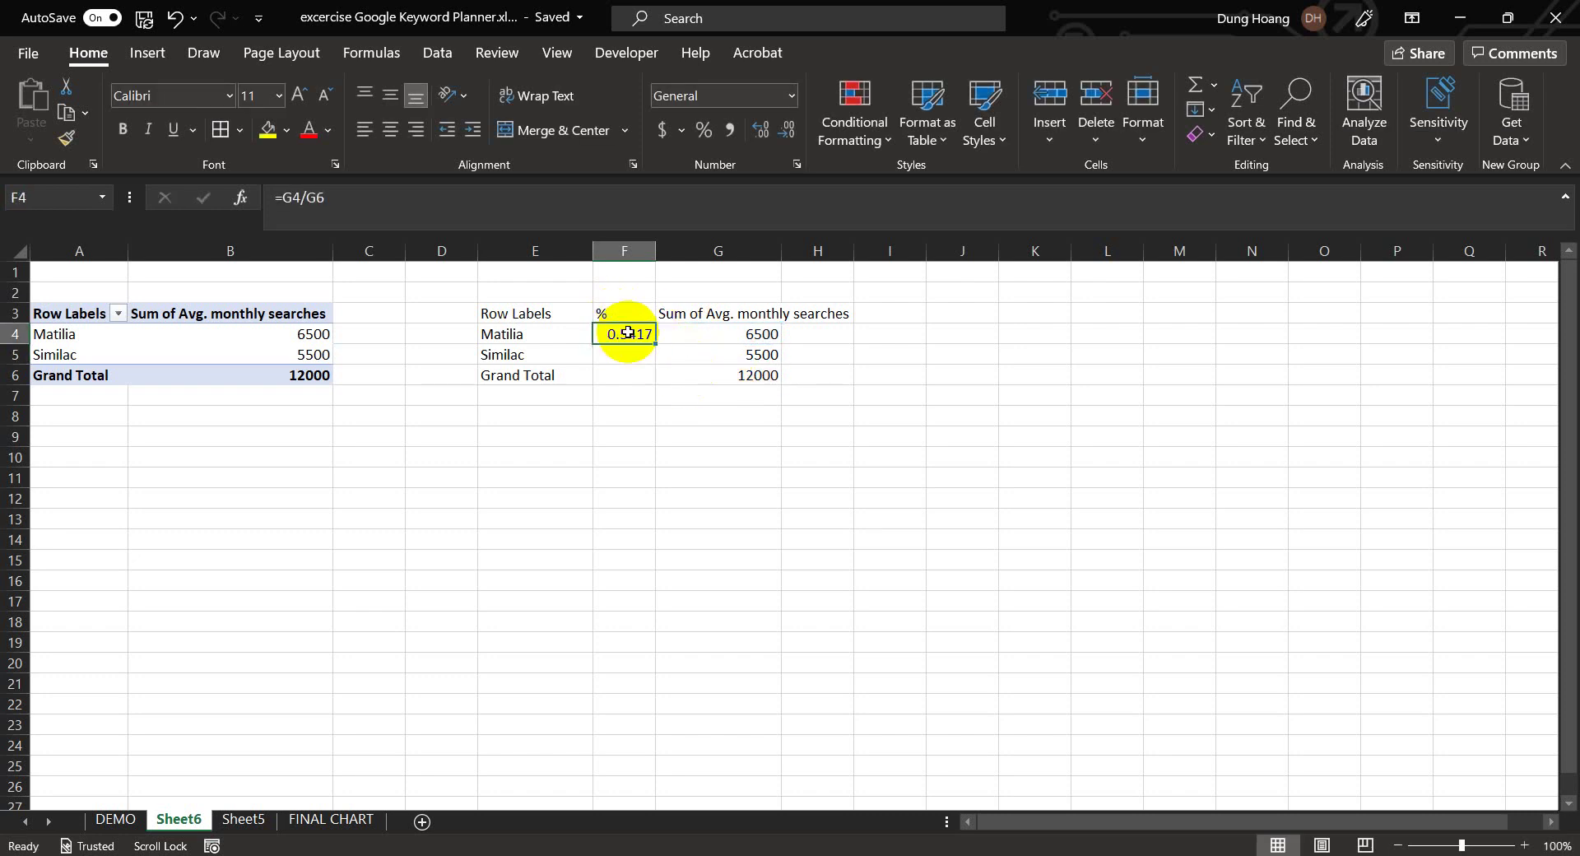
click(732, 370)
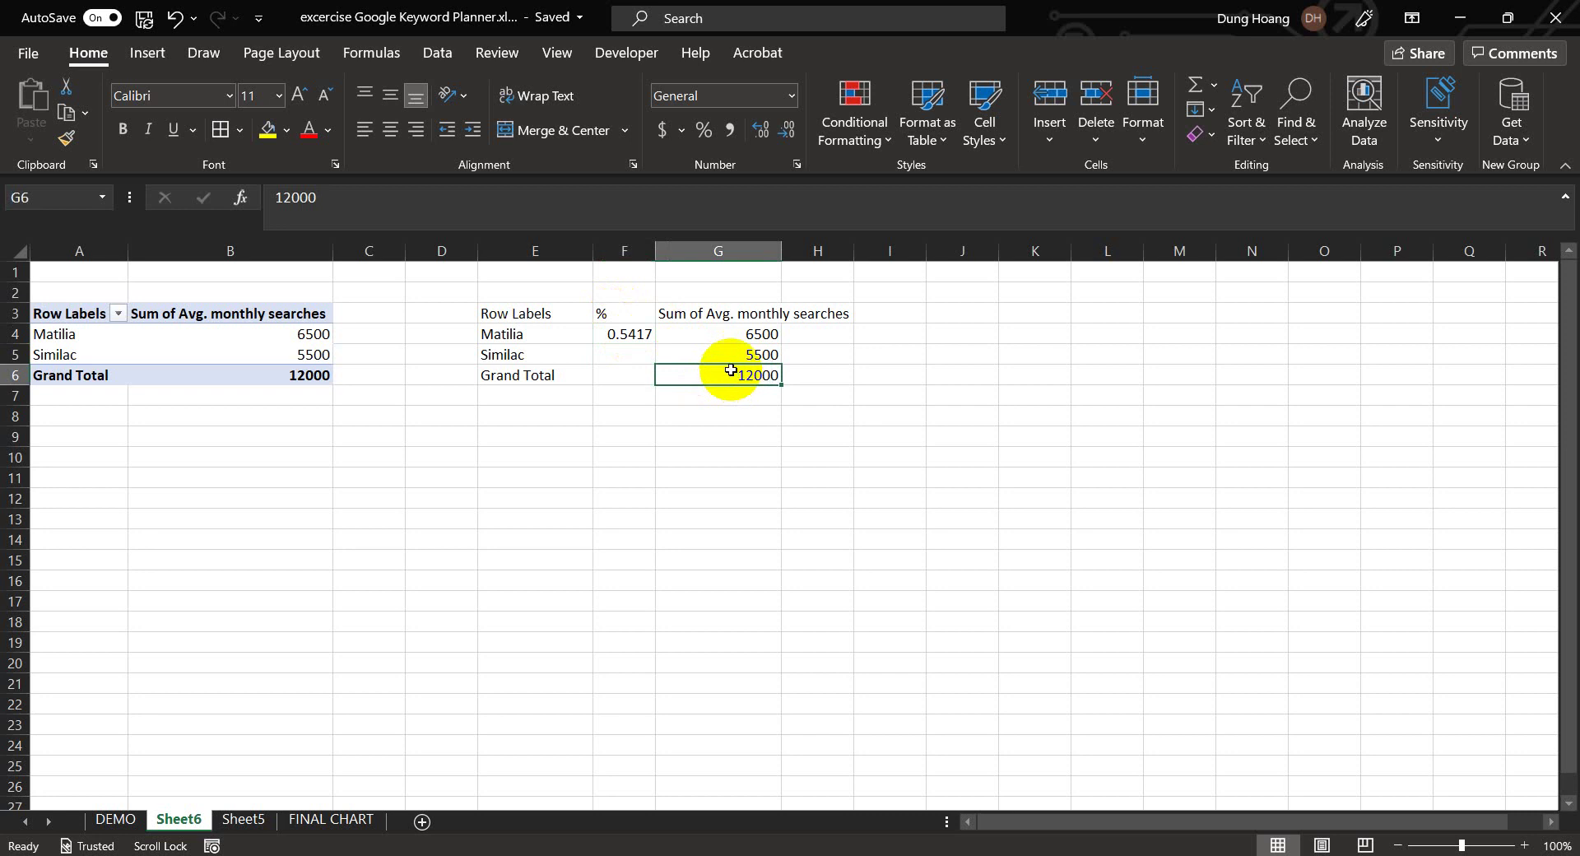
click(731, 355)
click(728, 335)
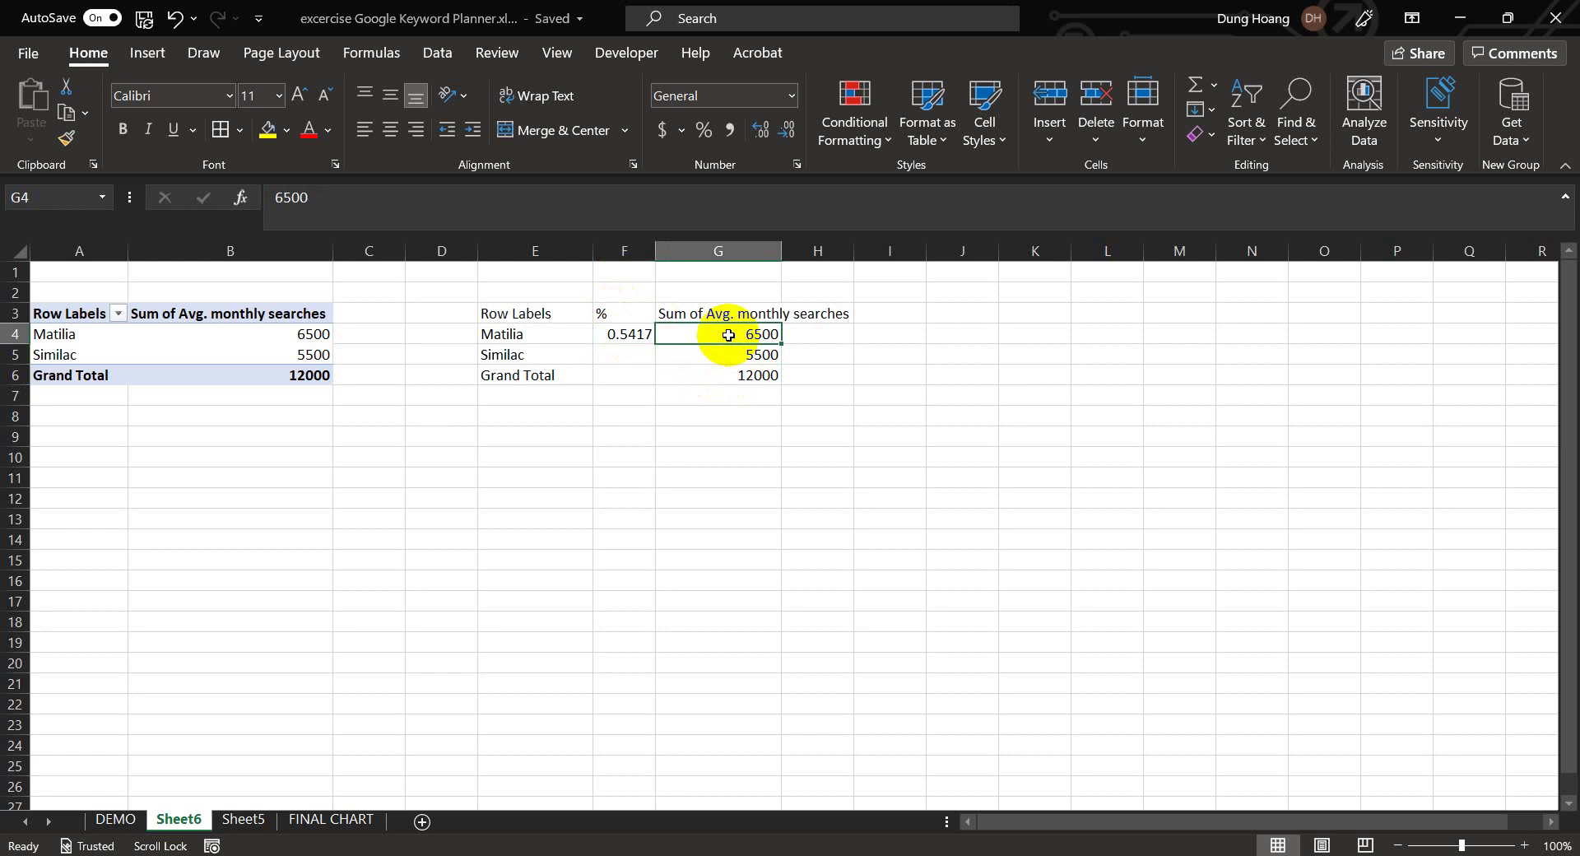
click(628, 335)
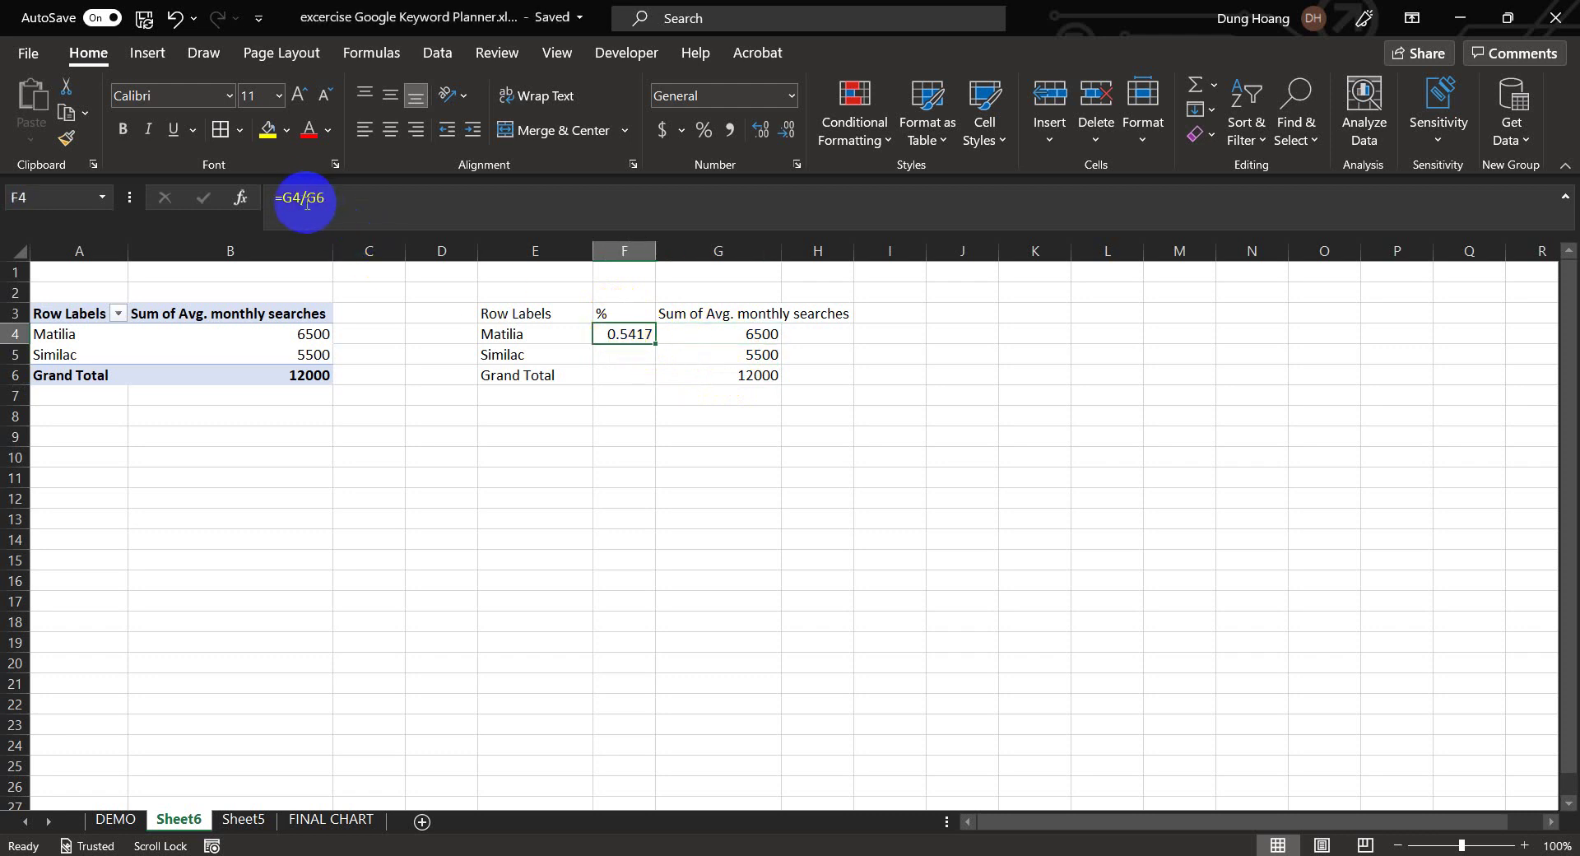
click(303, 201)
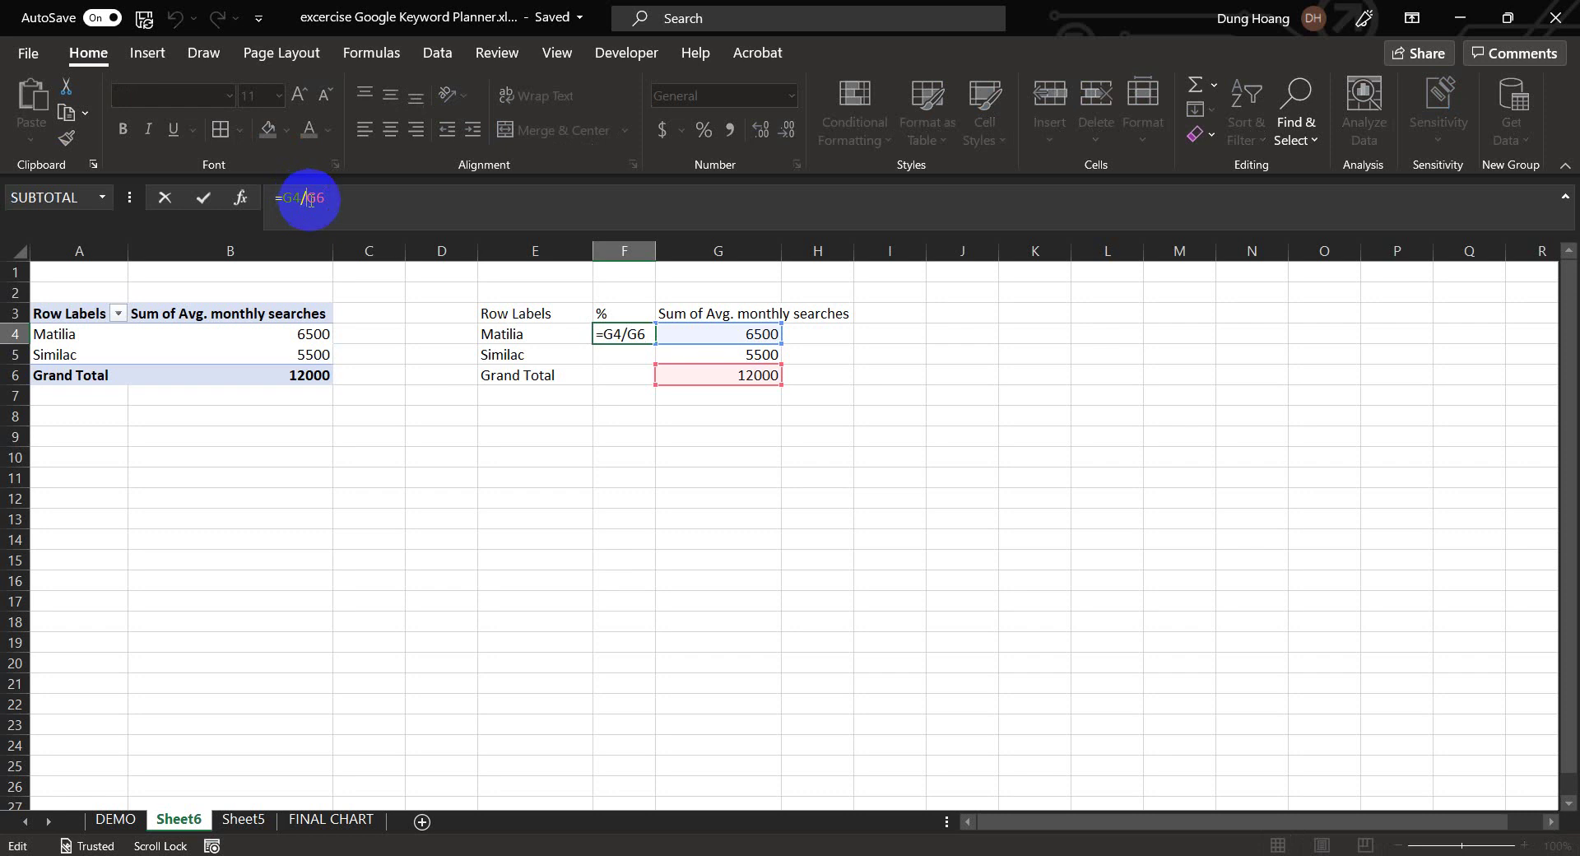
key(F4)
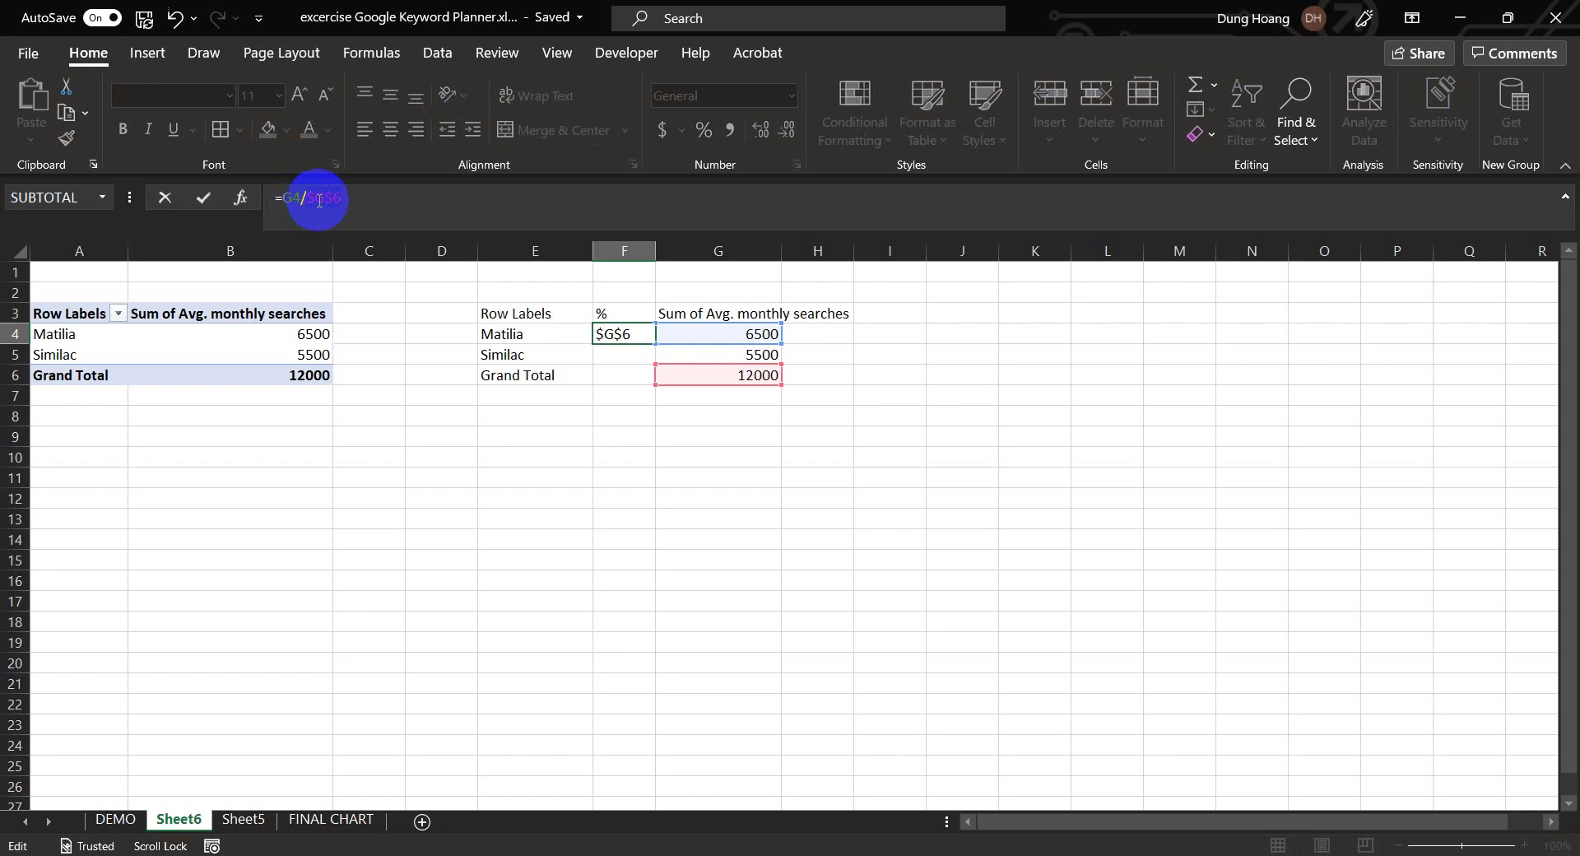
key(Return)
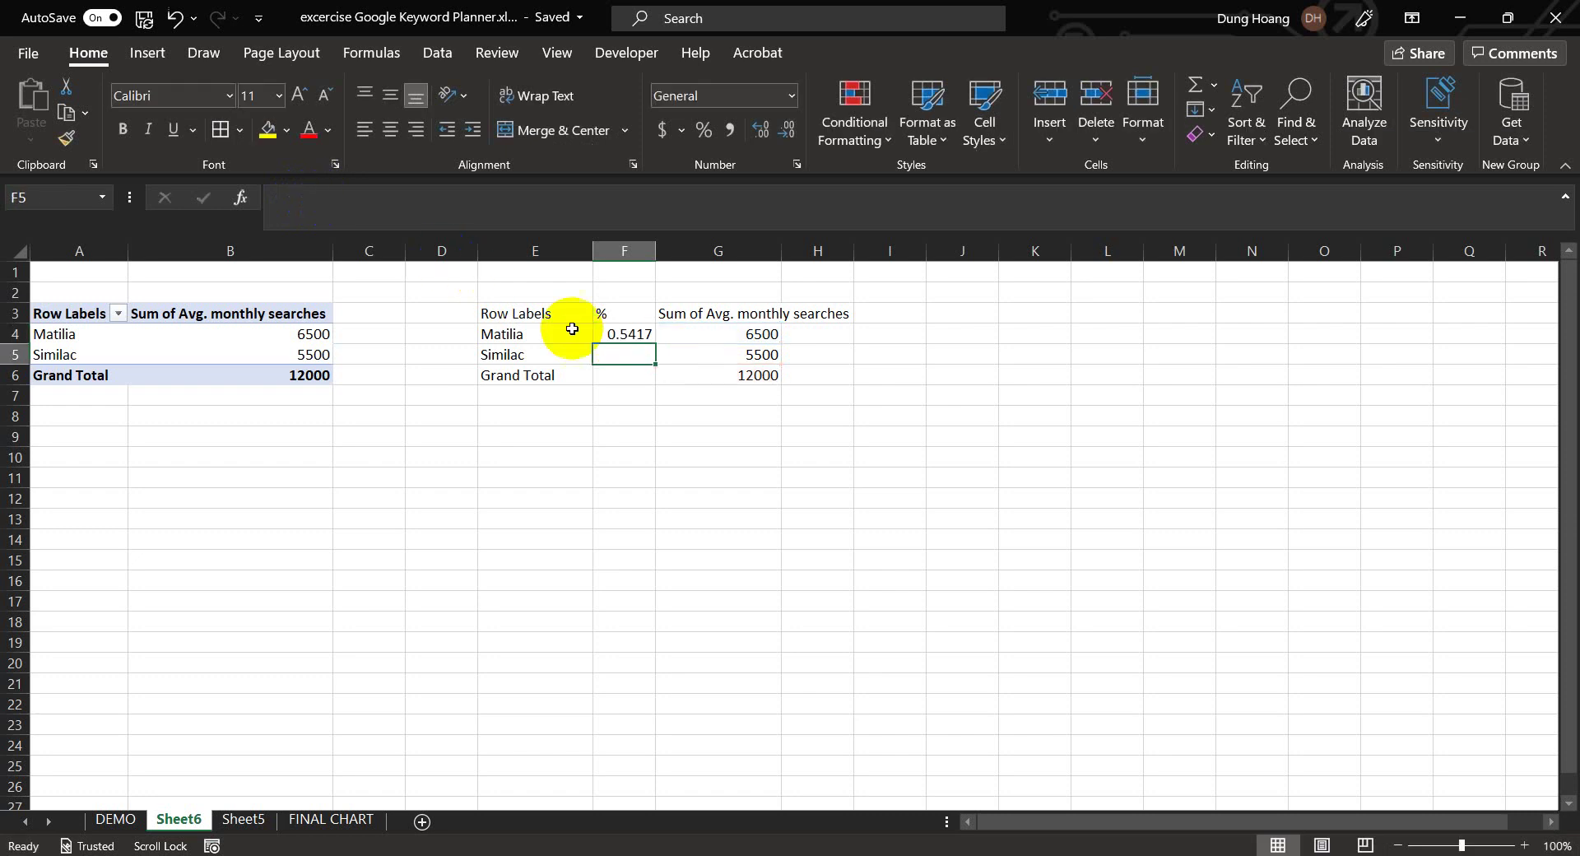
Fill the share formula from F4 down to F5 for Similac
click(635, 335)
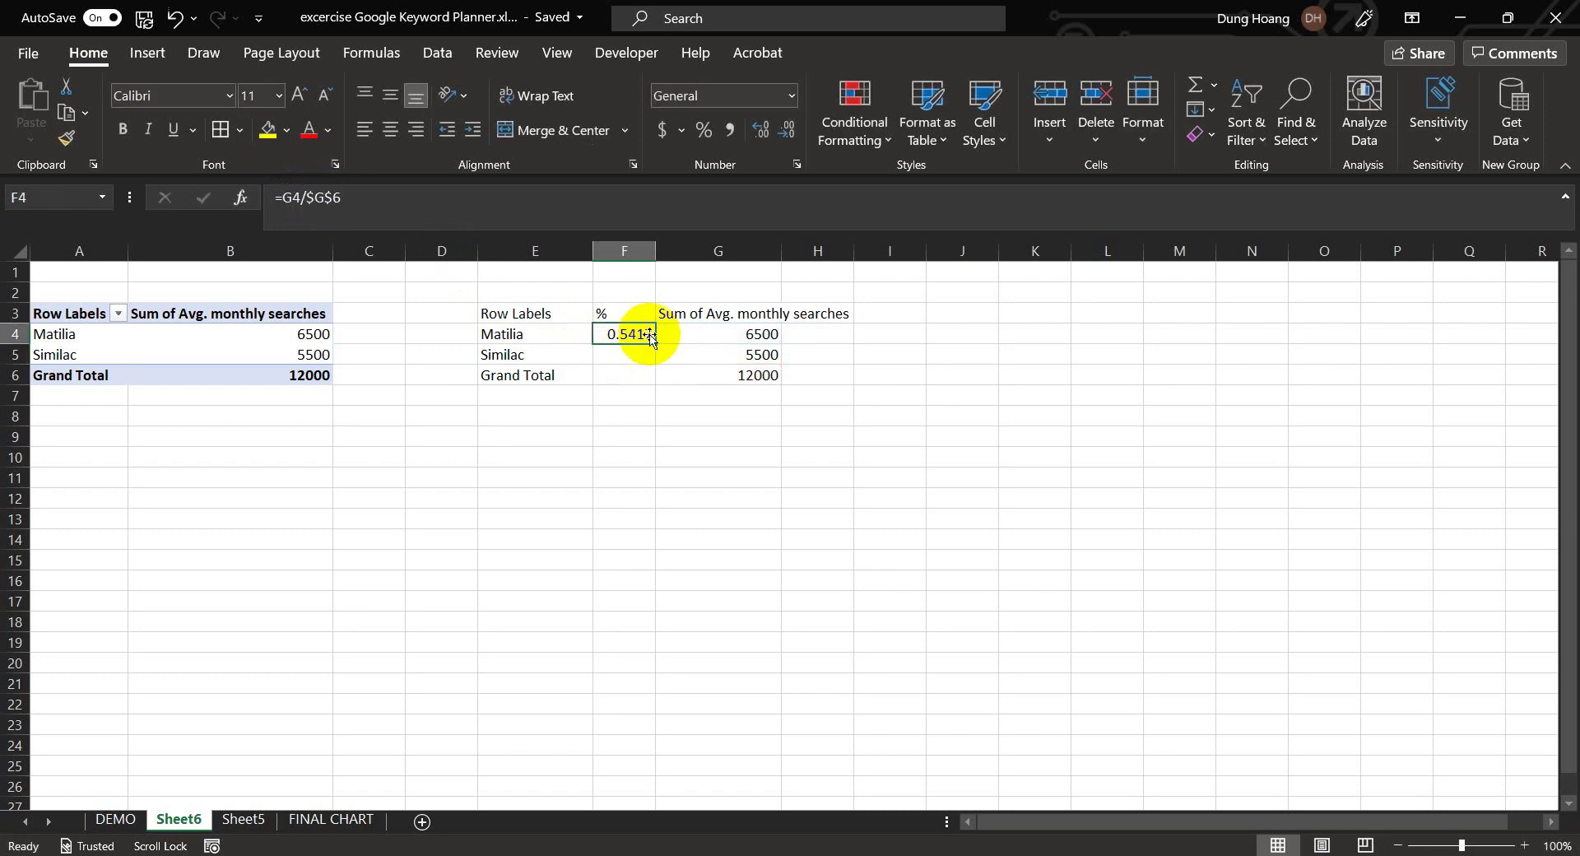
drag(656, 342, 656, 363)
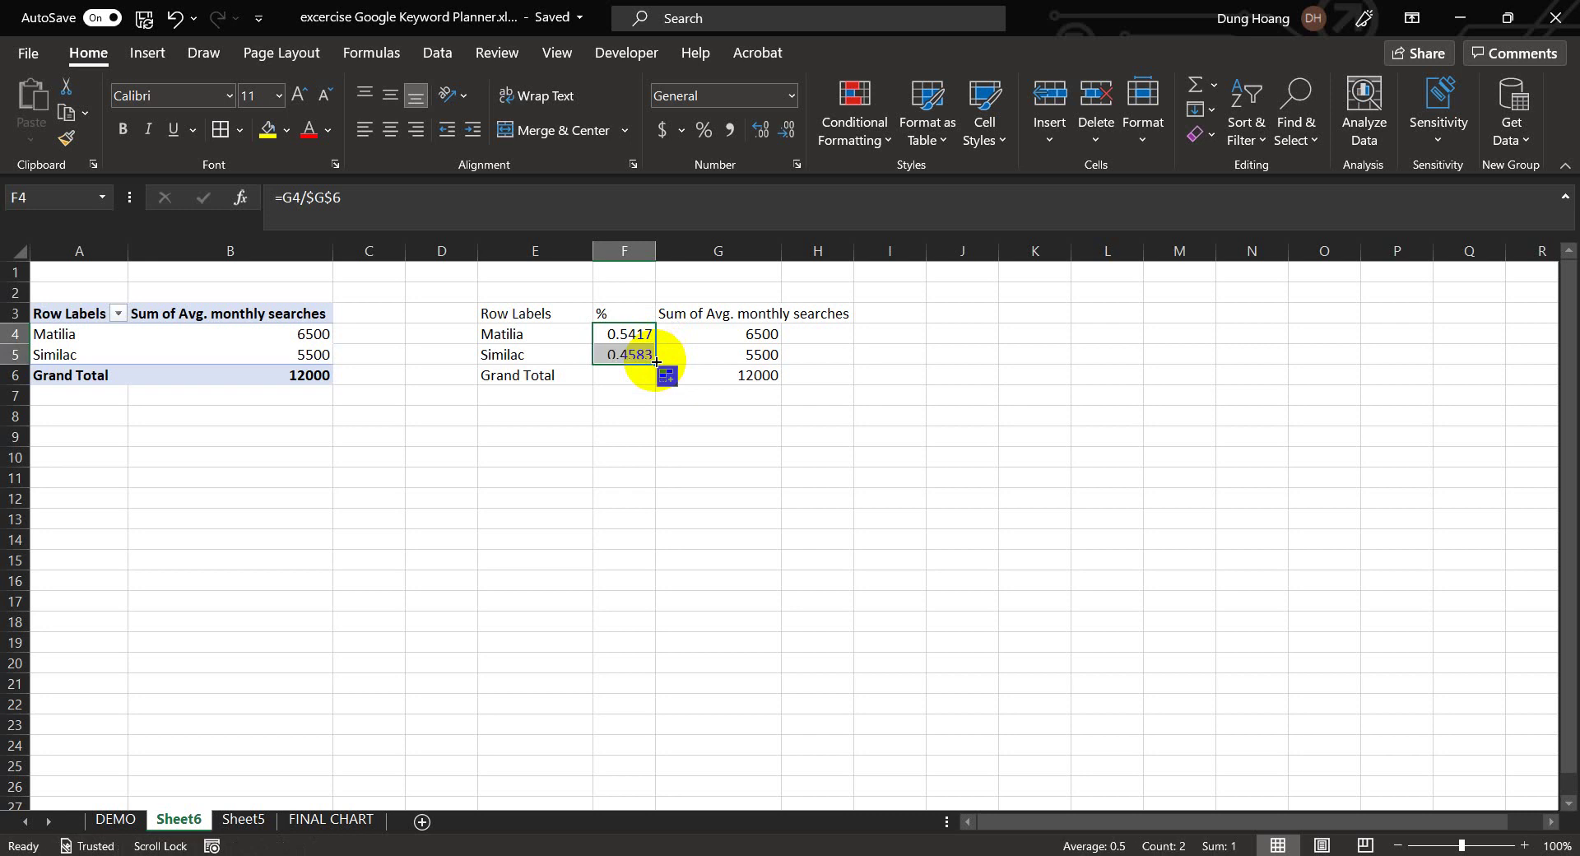
click(784, 417)
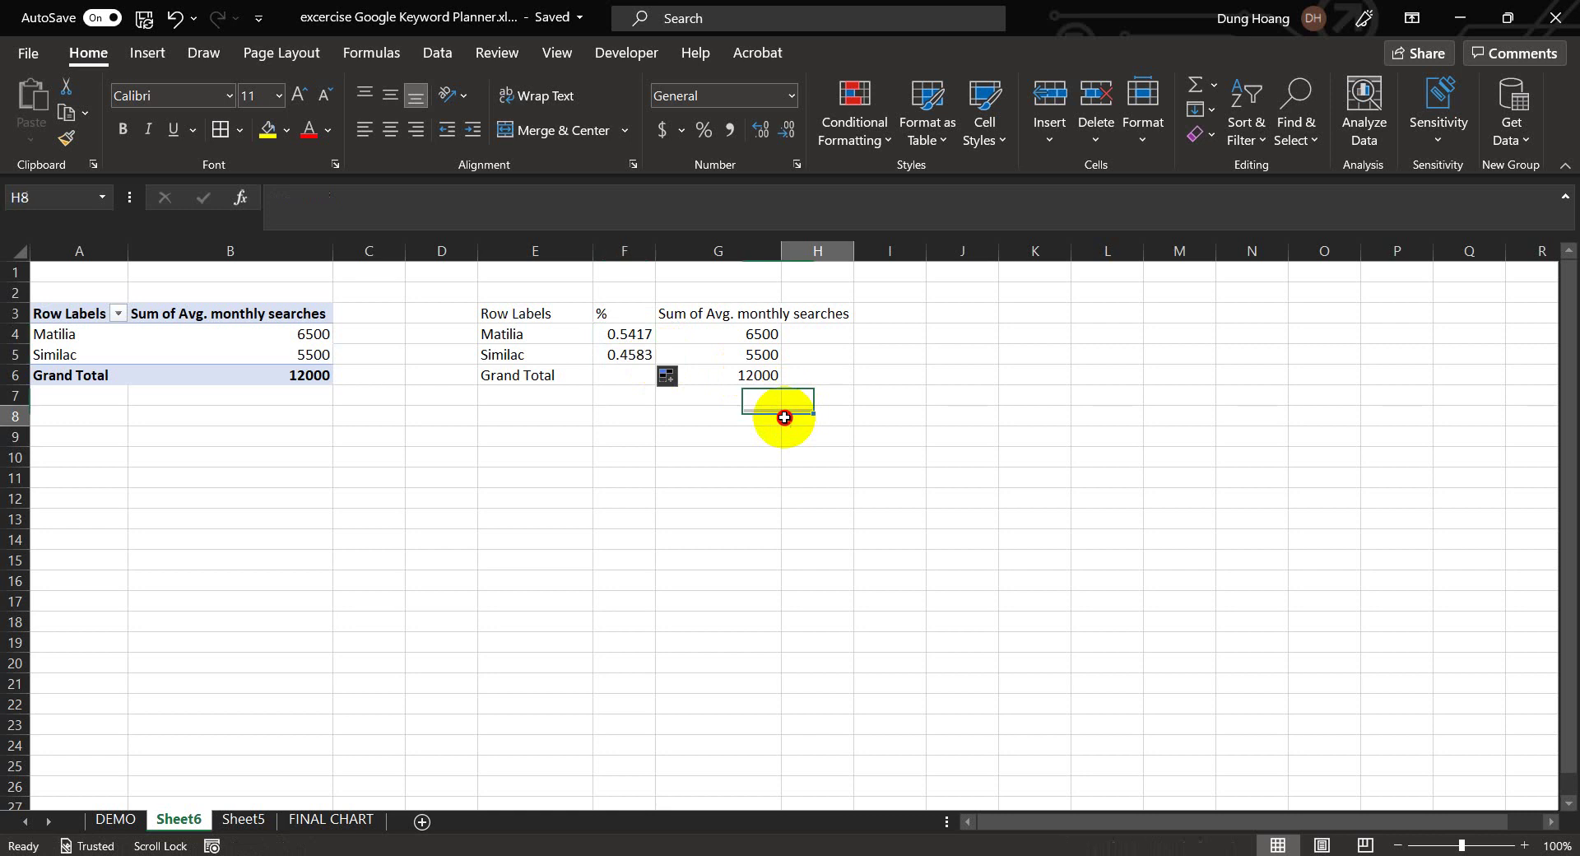
Replace the Row Labels header in E3 with Brand
click(502, 310)
drag(502, 310, 606, 352)
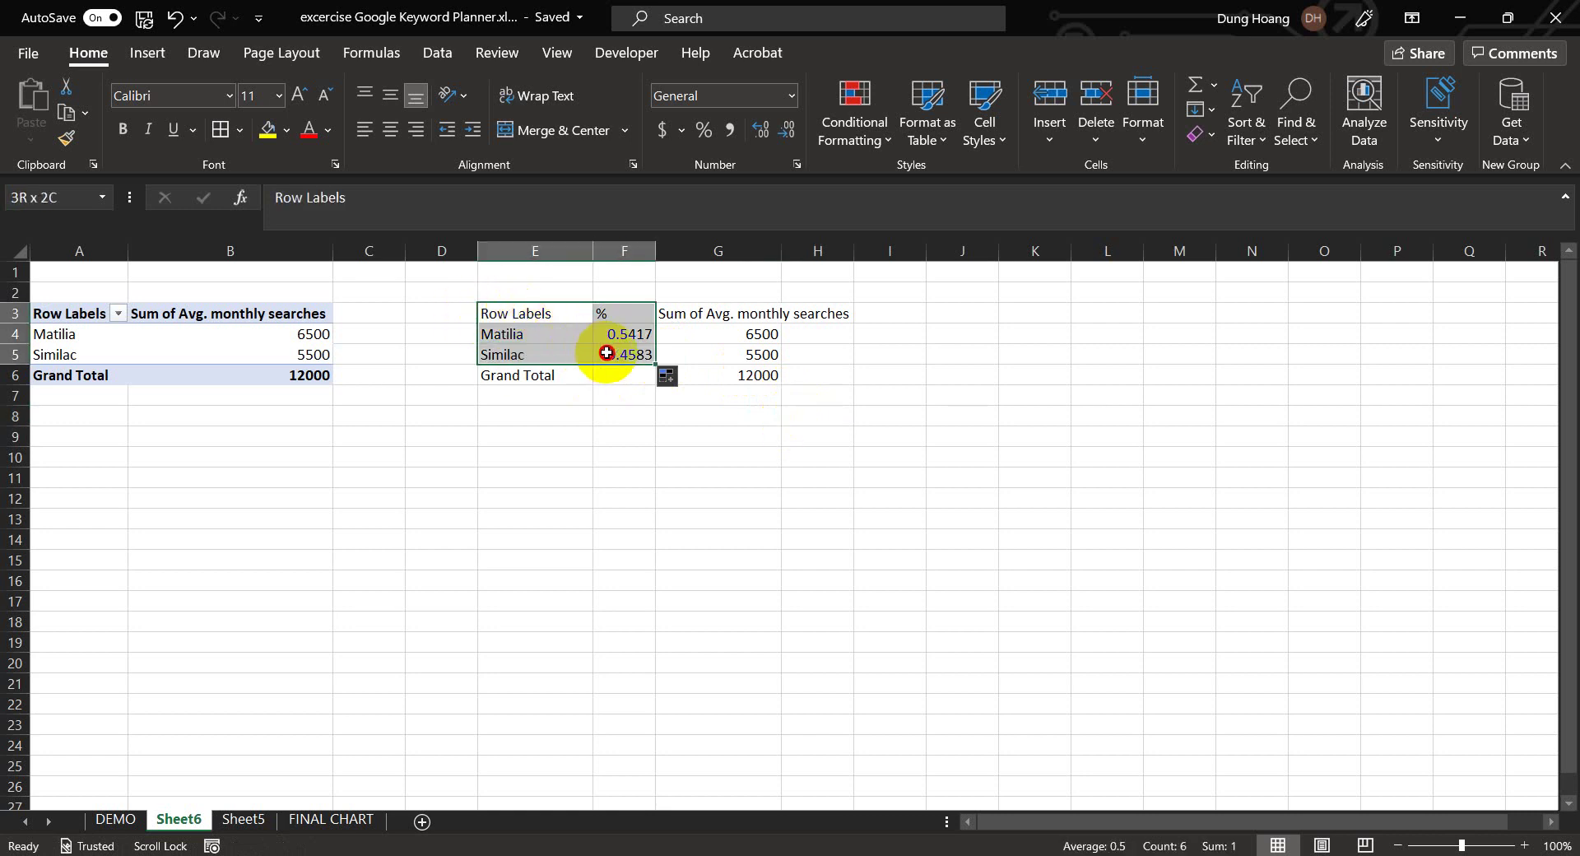
click(527, 315)
text(bran)
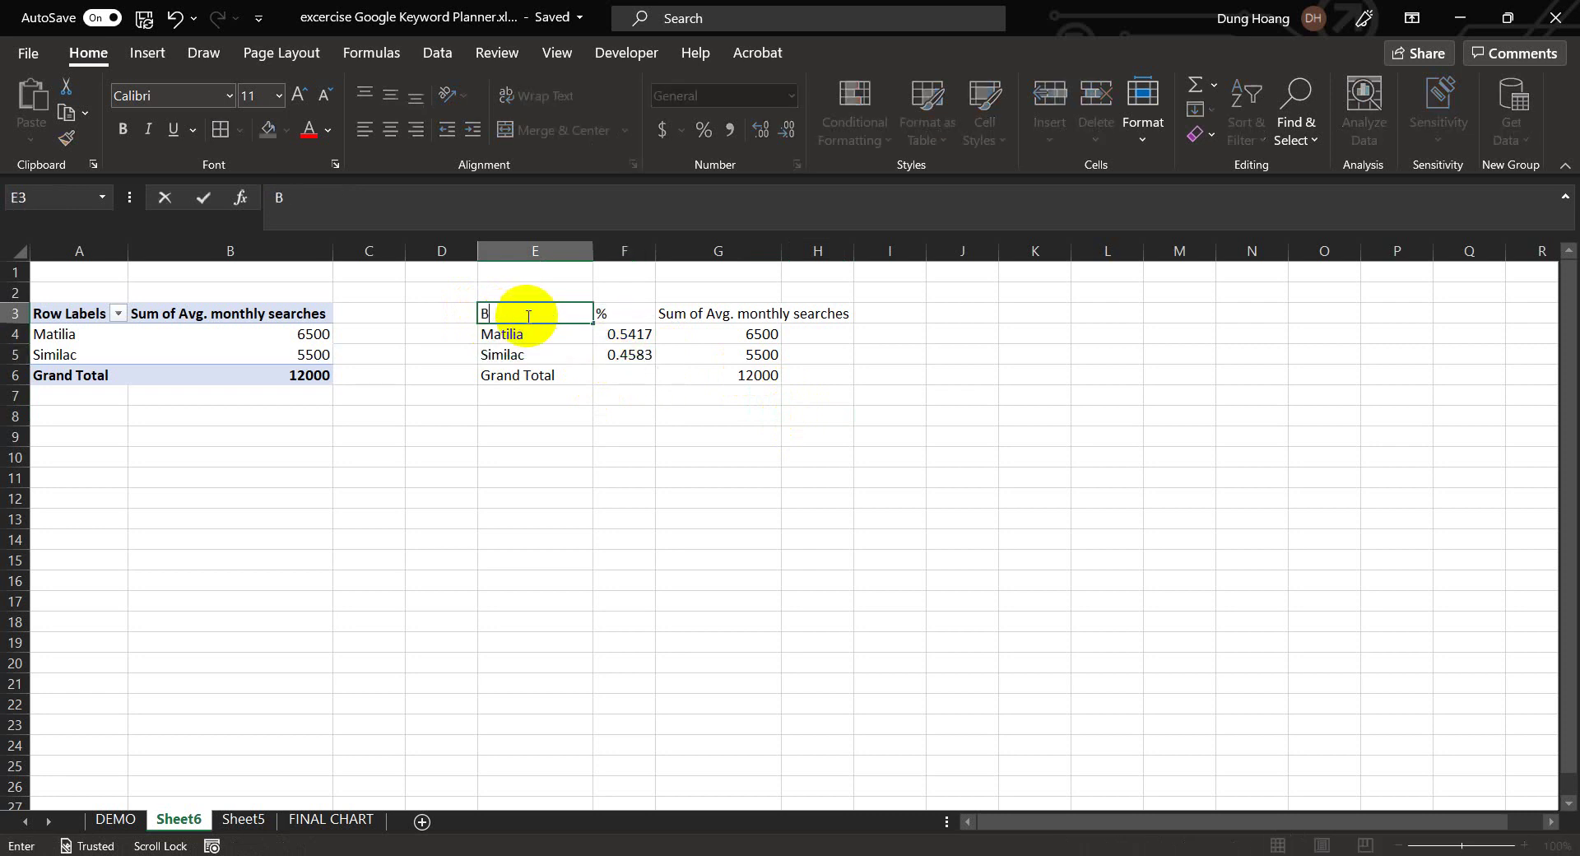
text(d)
click(659, 458)
Insert a clustered bar chart from the brand and % range E3:F5 and place it to the right of the tables
drag(557, 312, 623, 356)
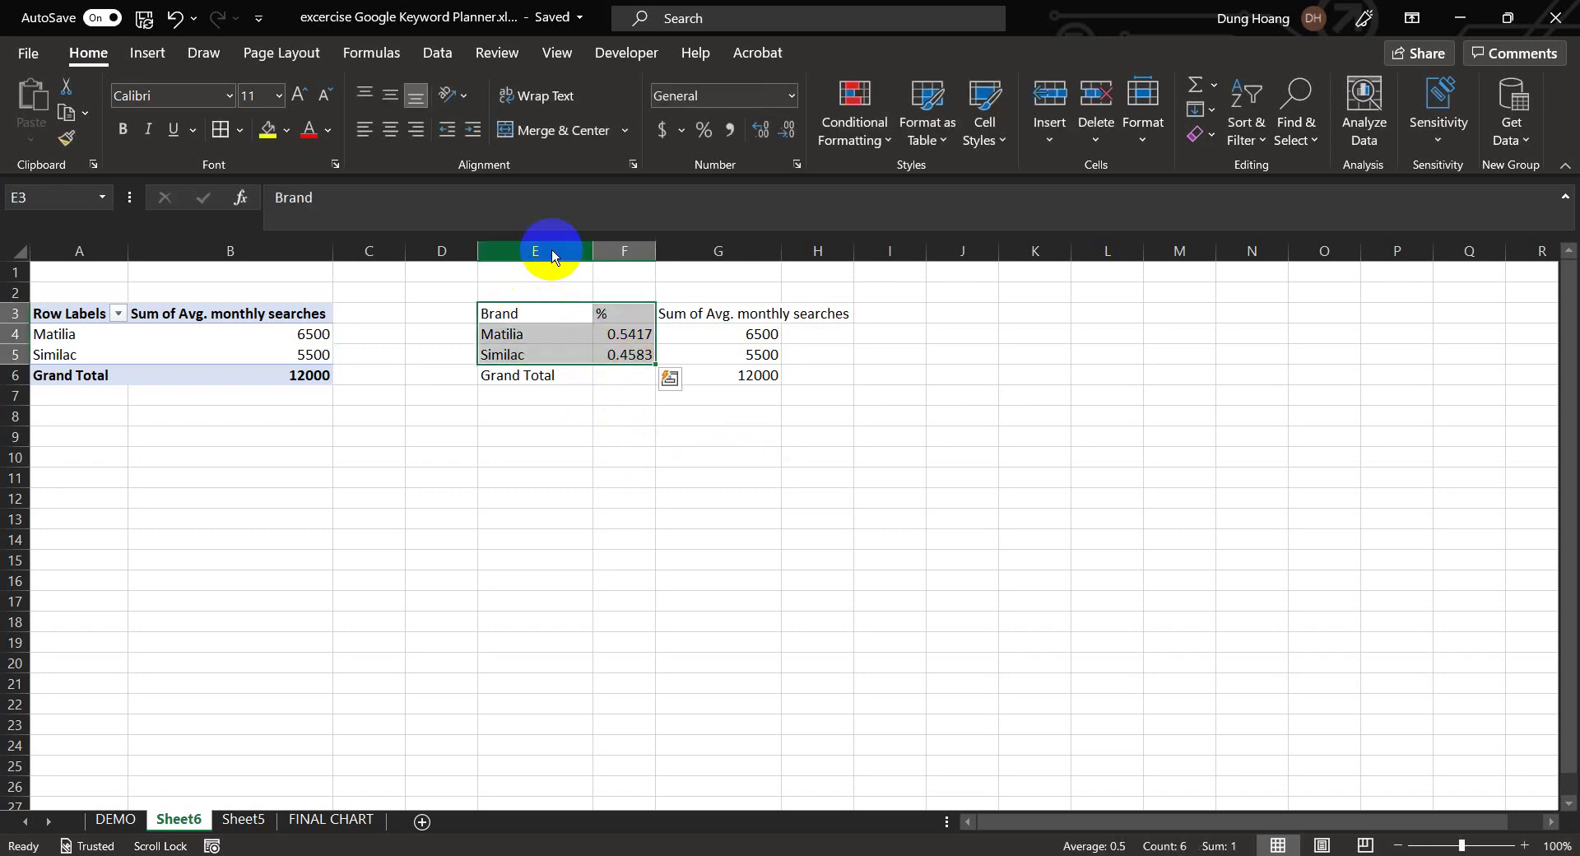
click(144, 56)
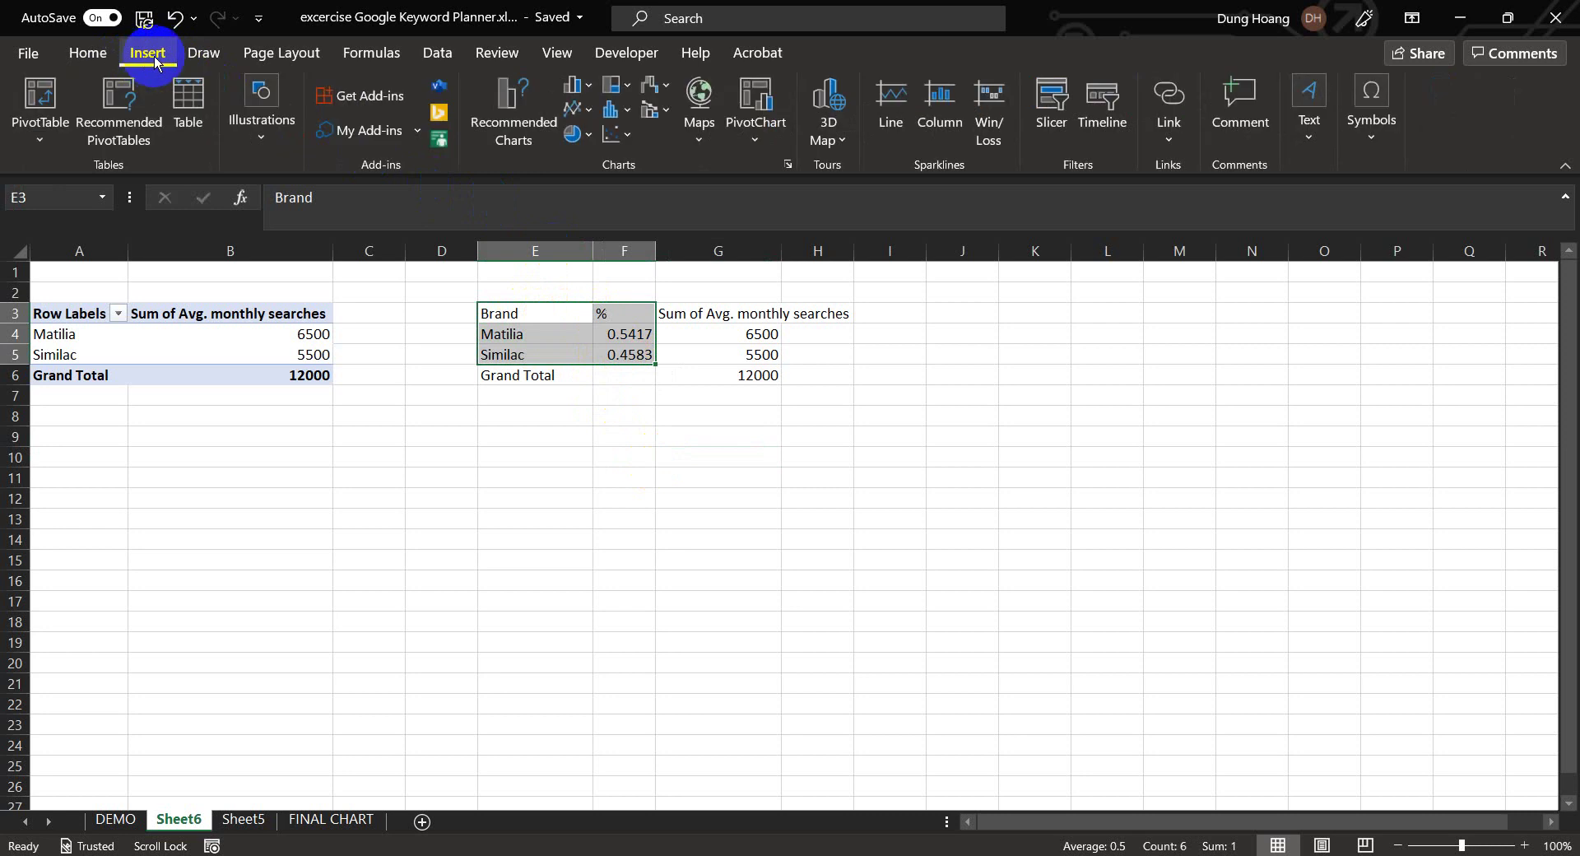
click(533, 141)
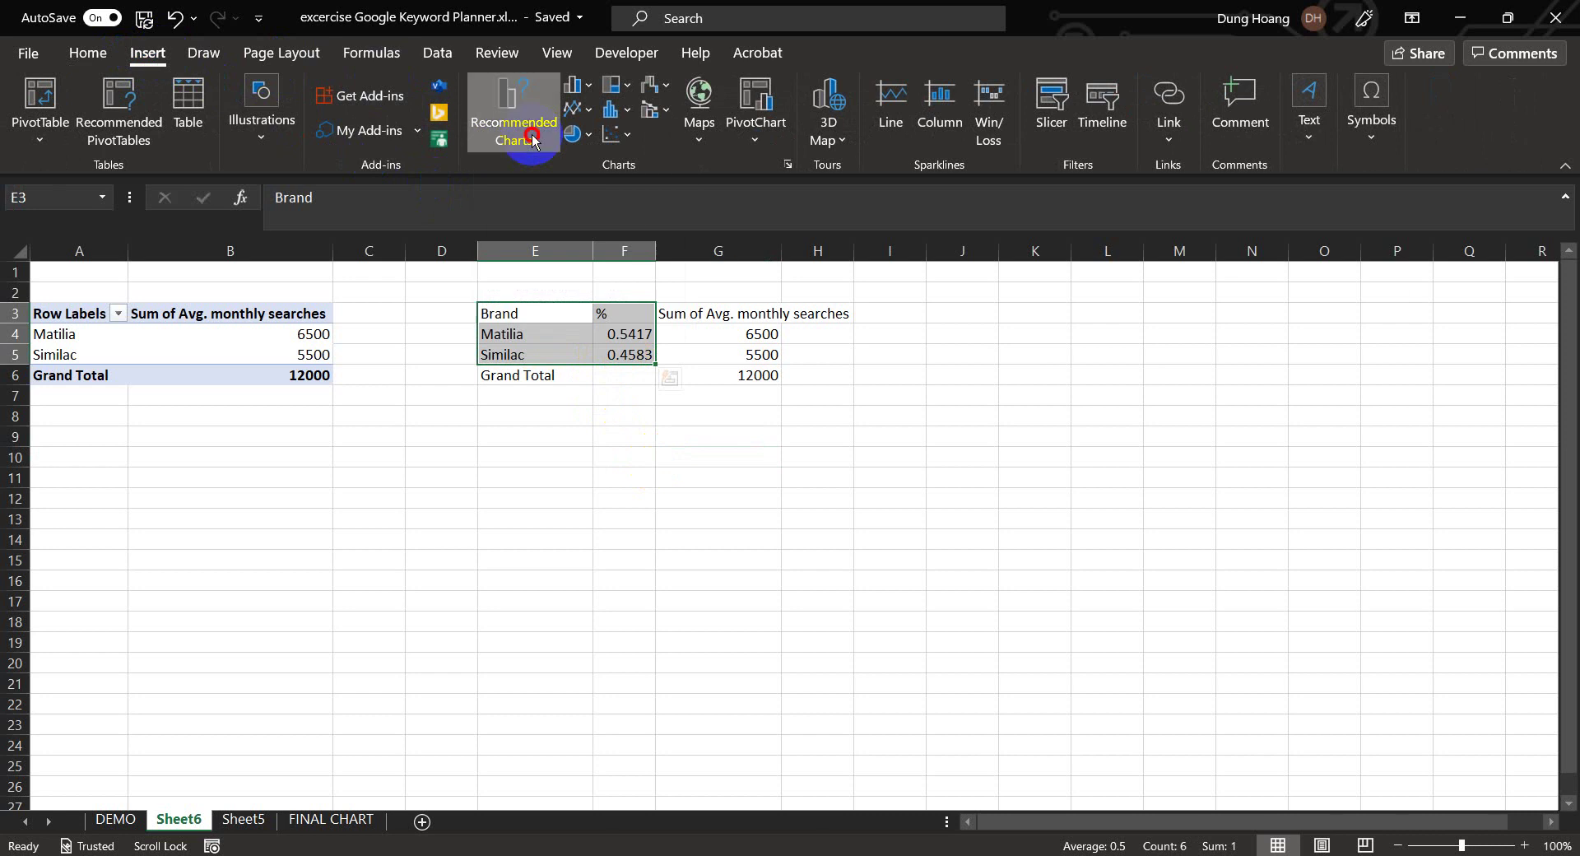
click(547, 140)
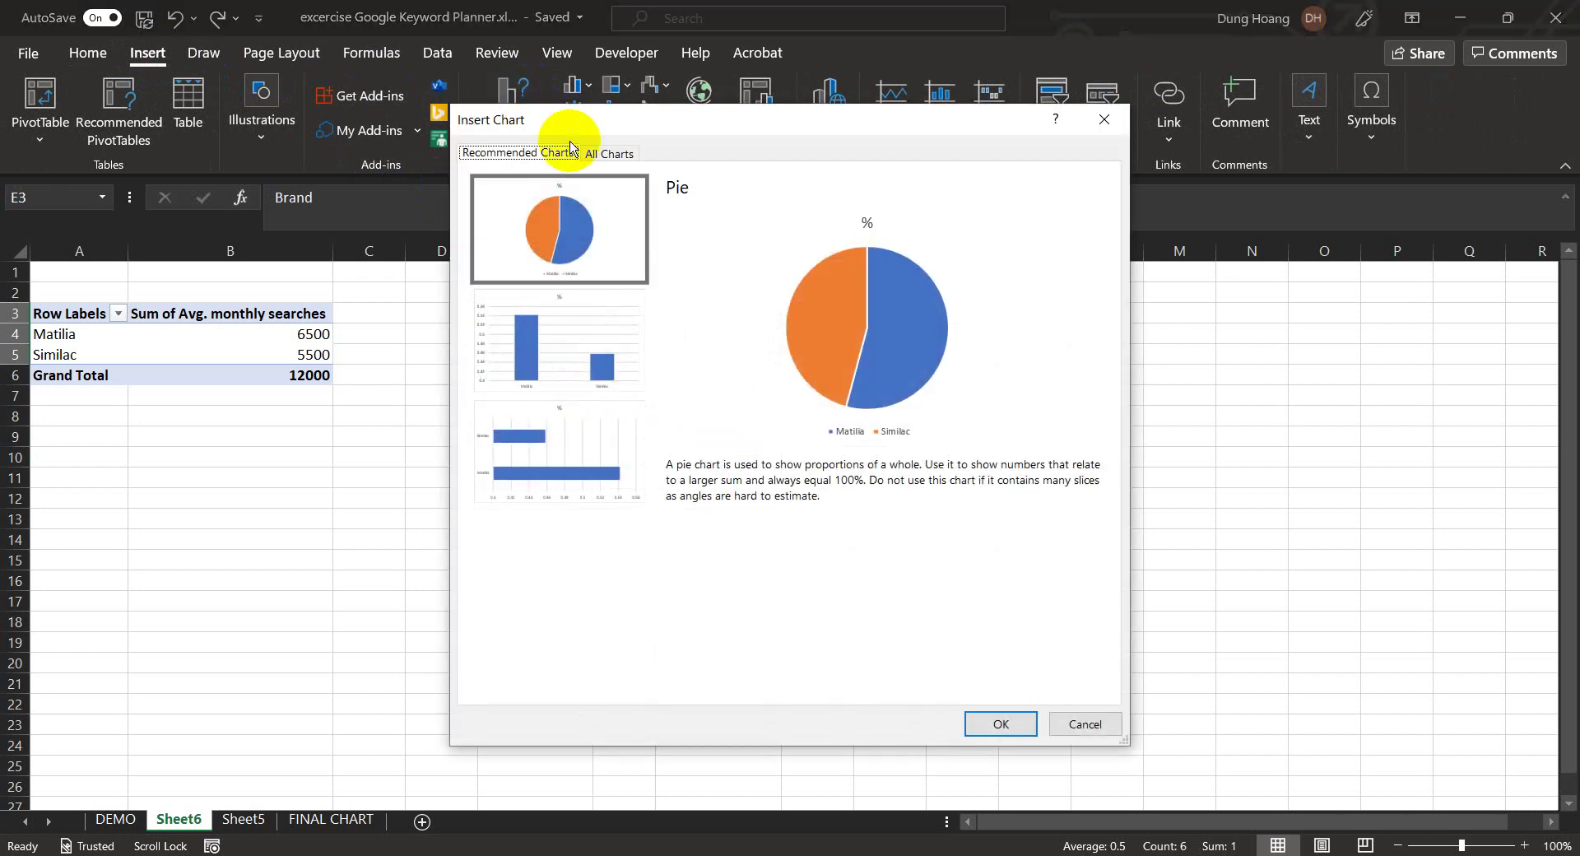
click(613, 154)
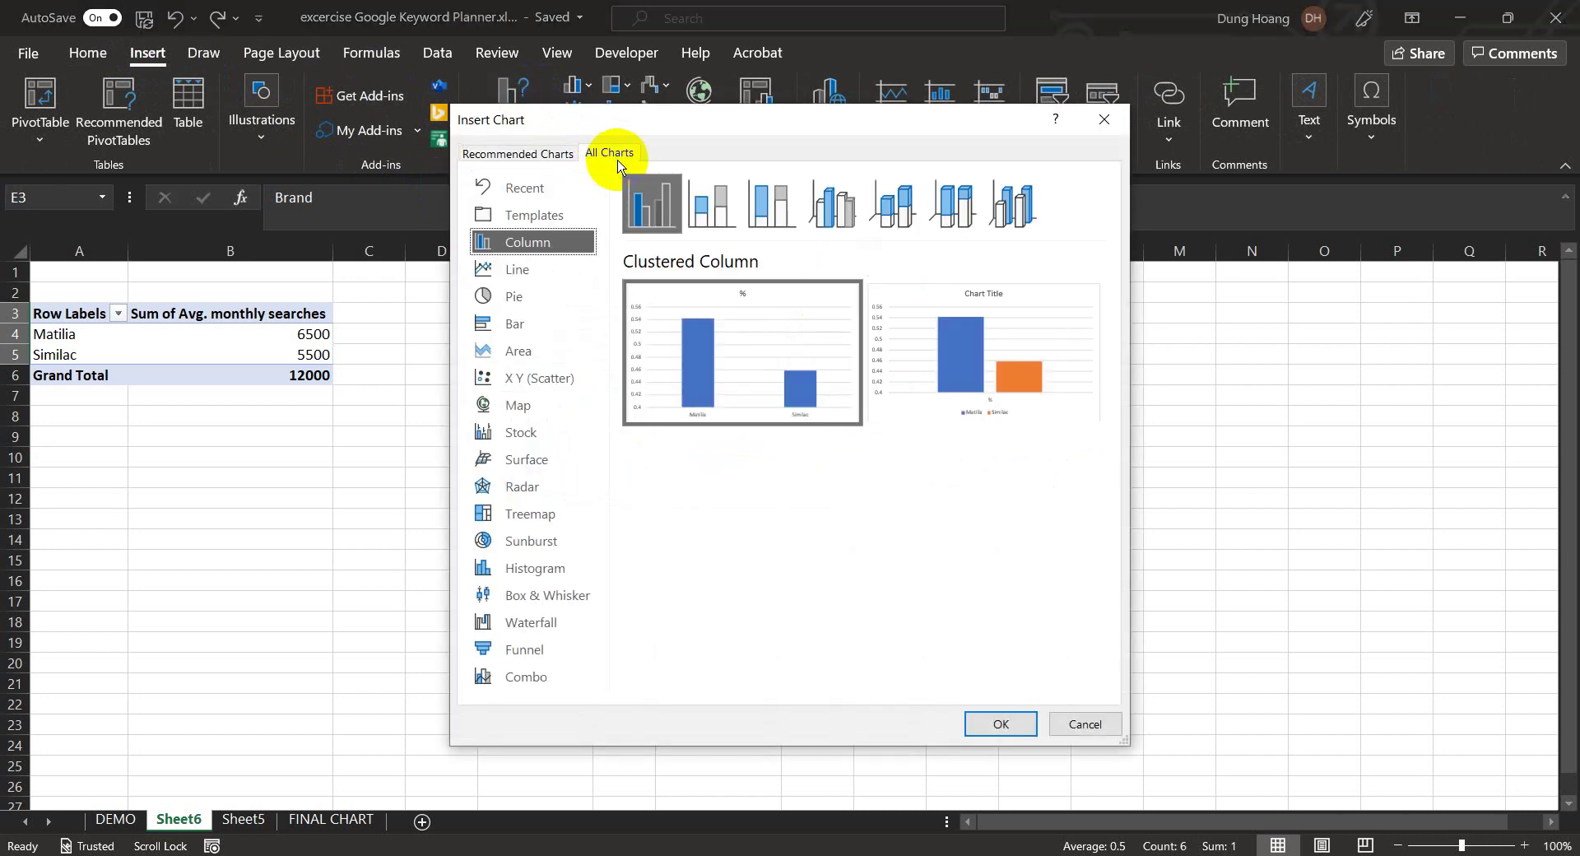
click(541, 336)
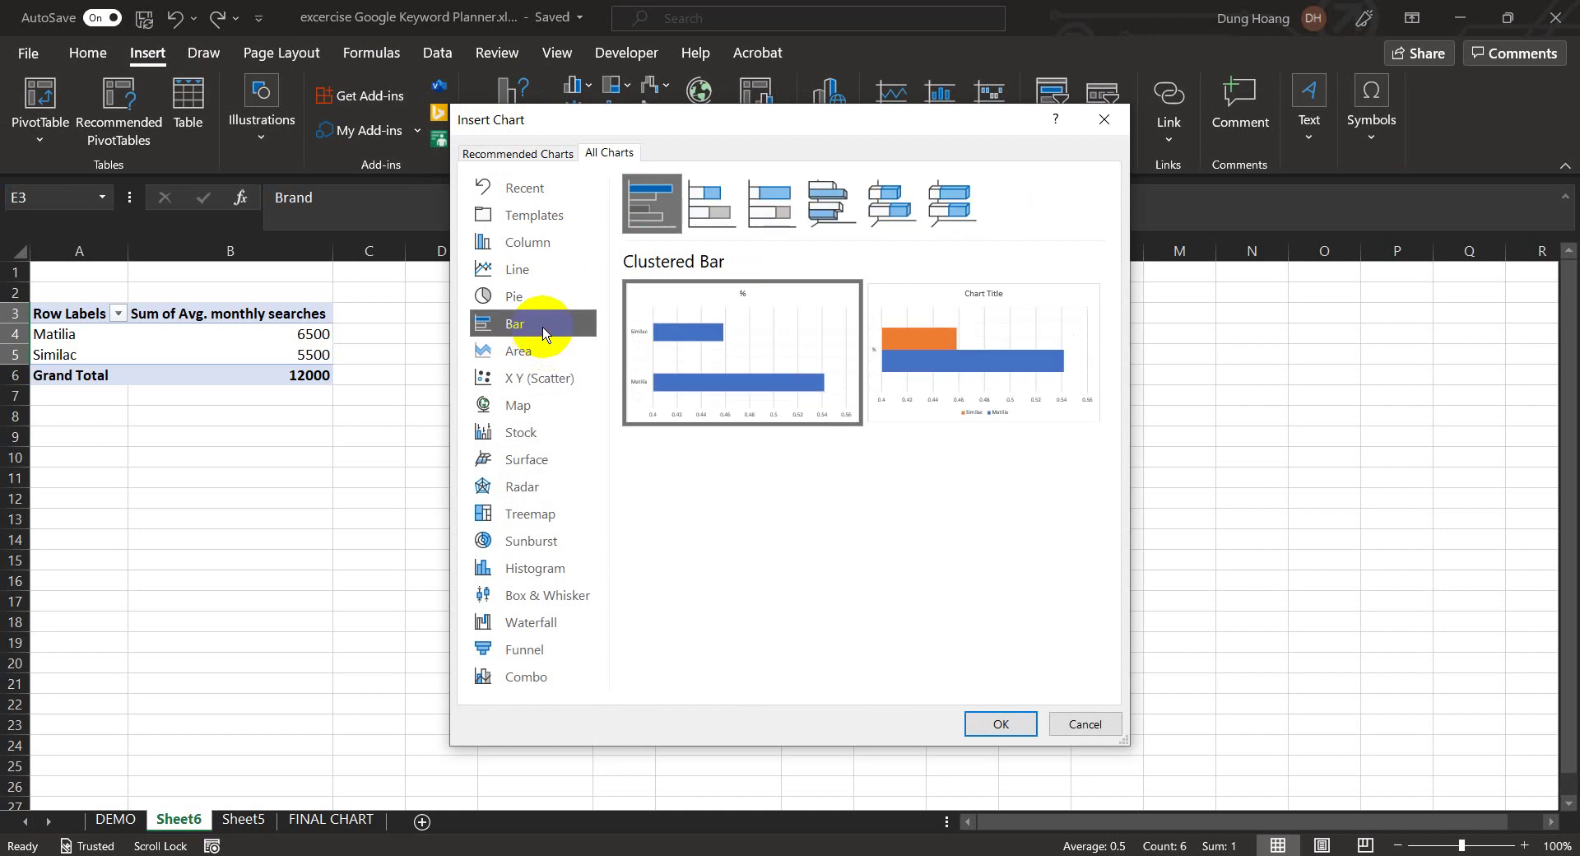
click(1017, 729)
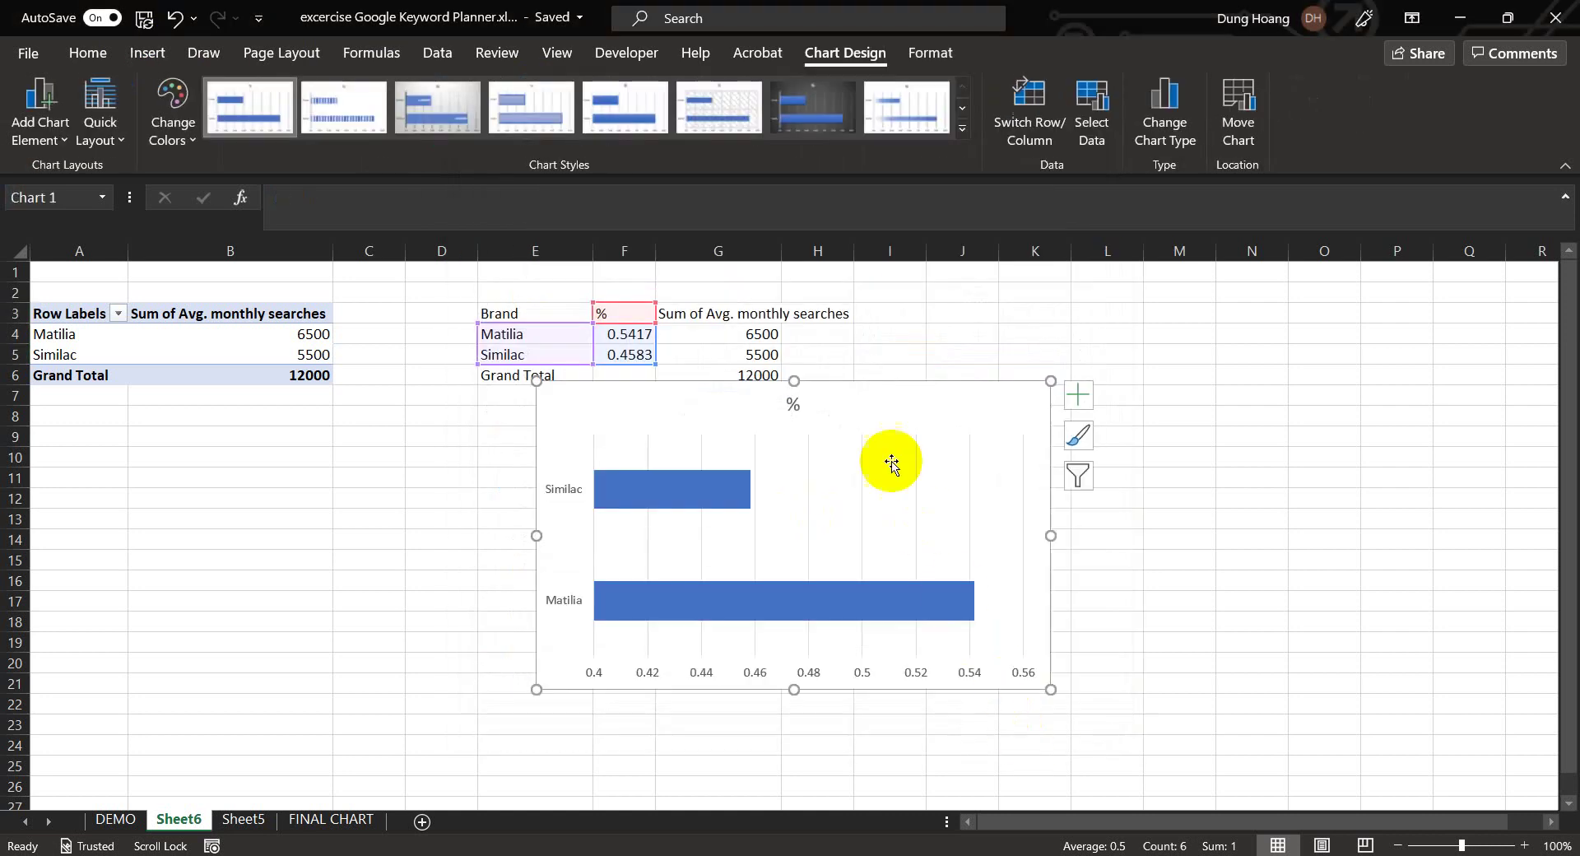
drag(889, 401, 1258, 286)
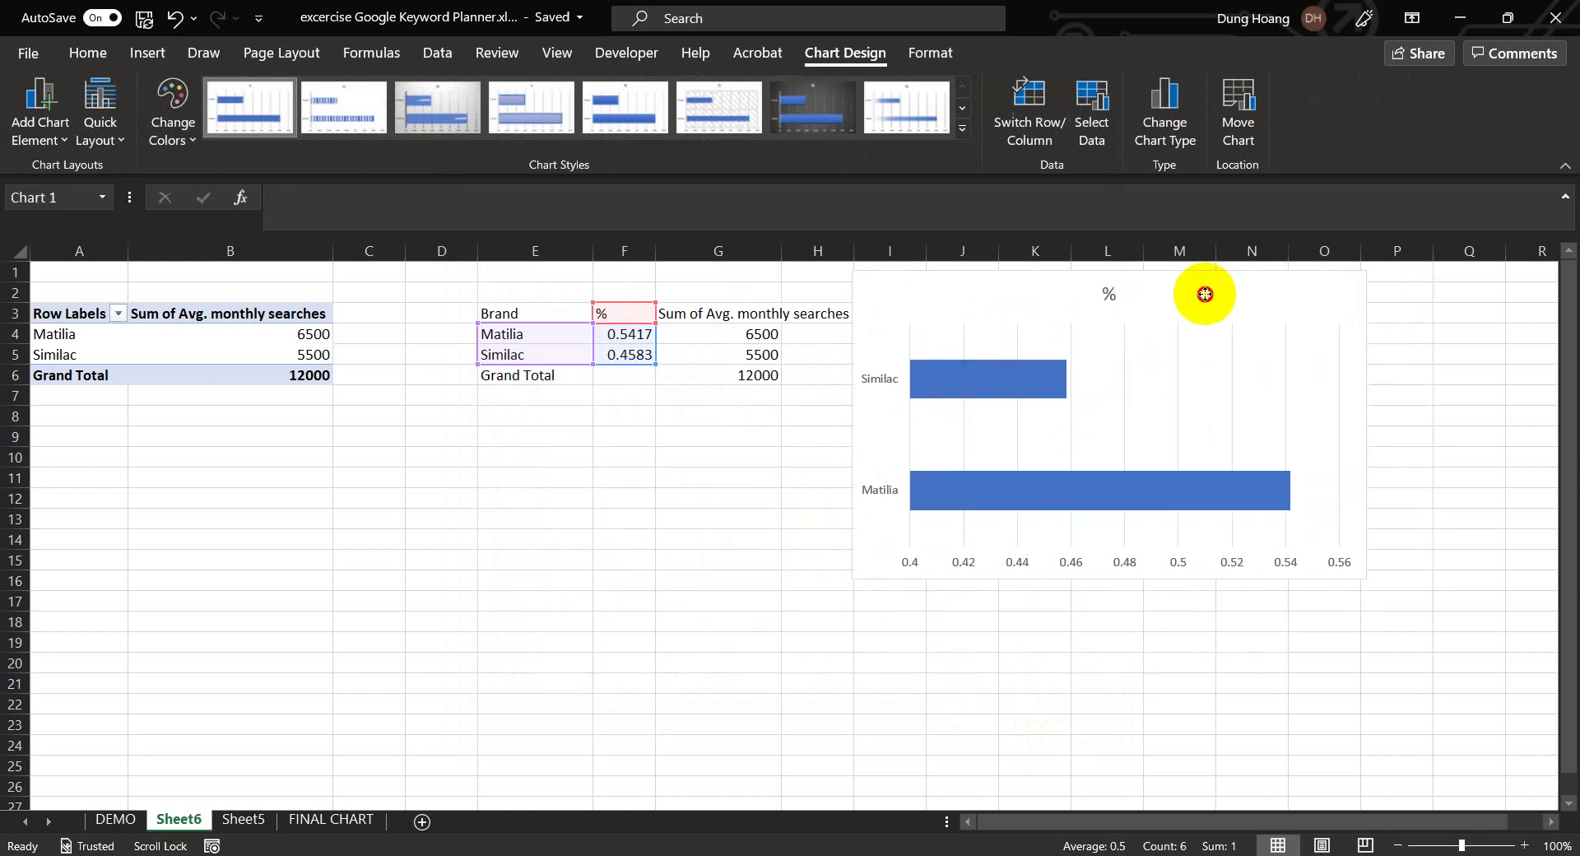
drag(1204, 293, 1231, 296)
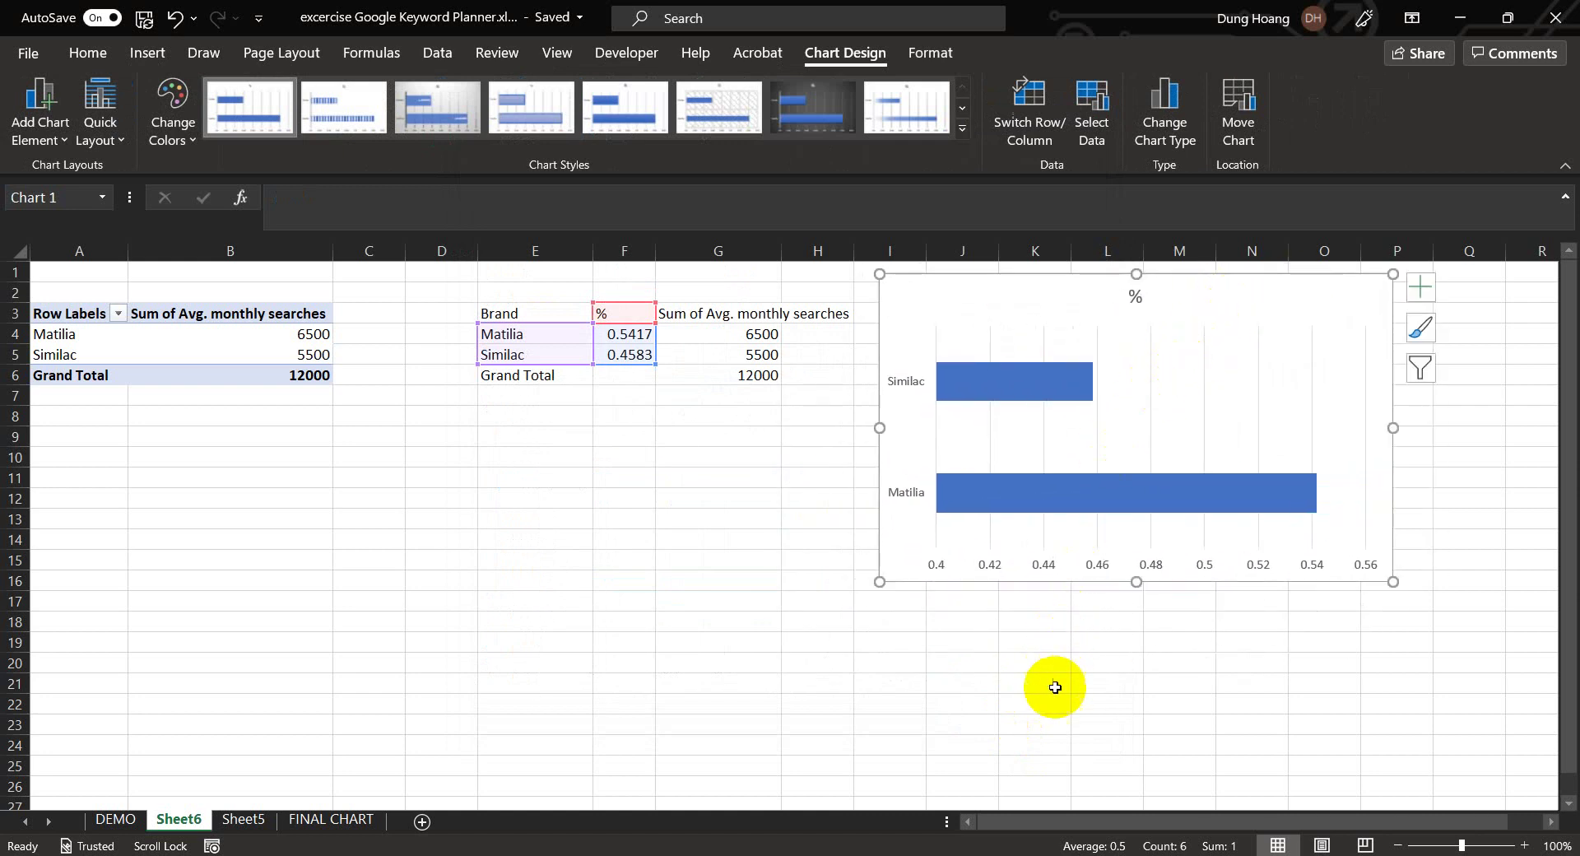
Open the FINAL CHART sheet to view the Euromonitor Market Share and Google Share of Search charts
click(348, 821)
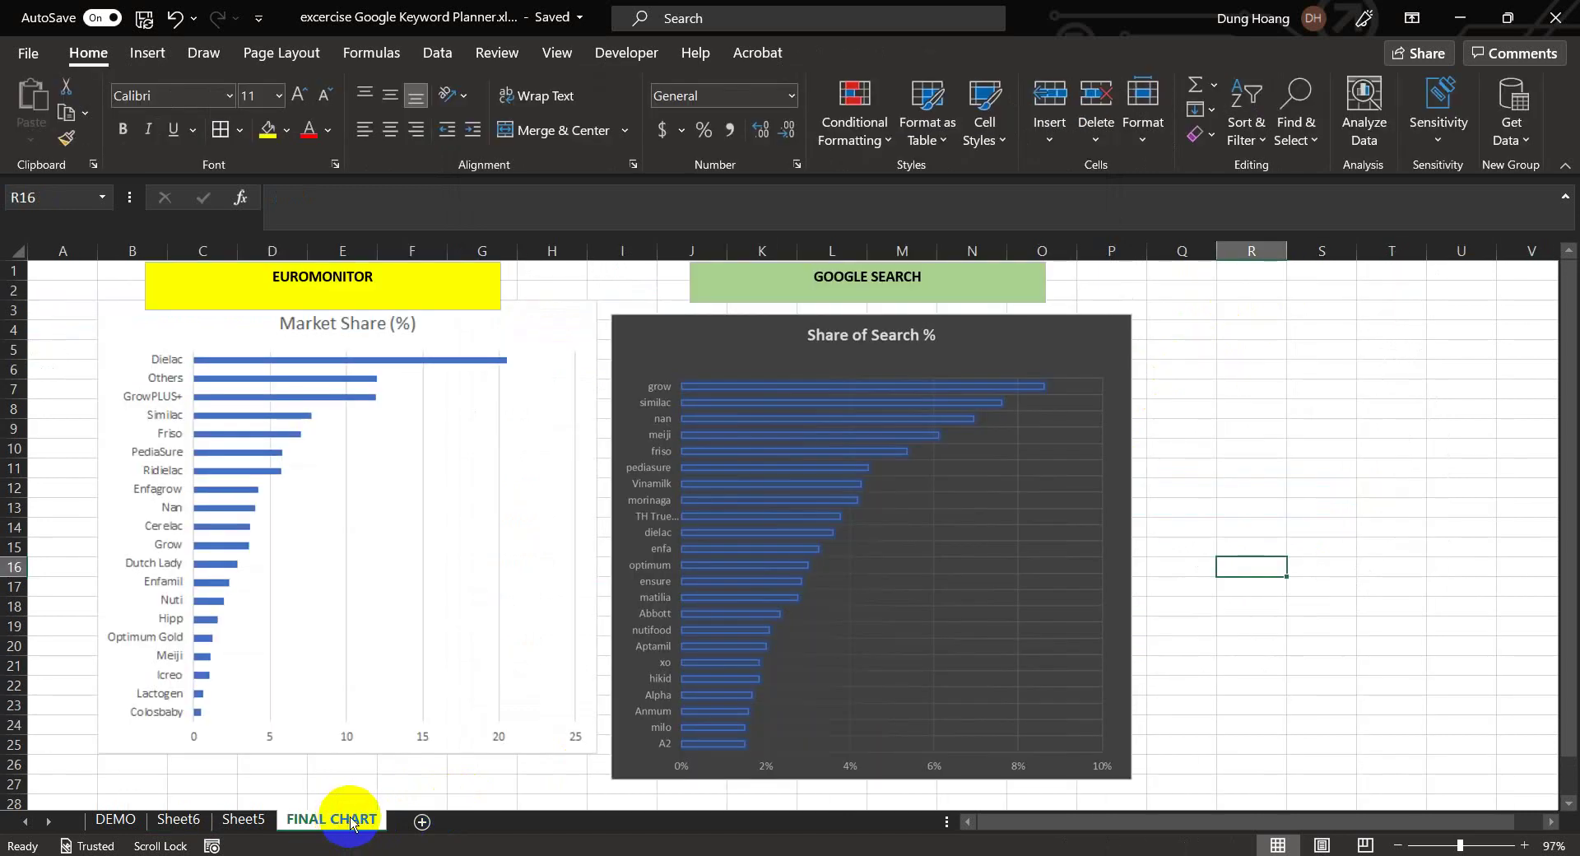